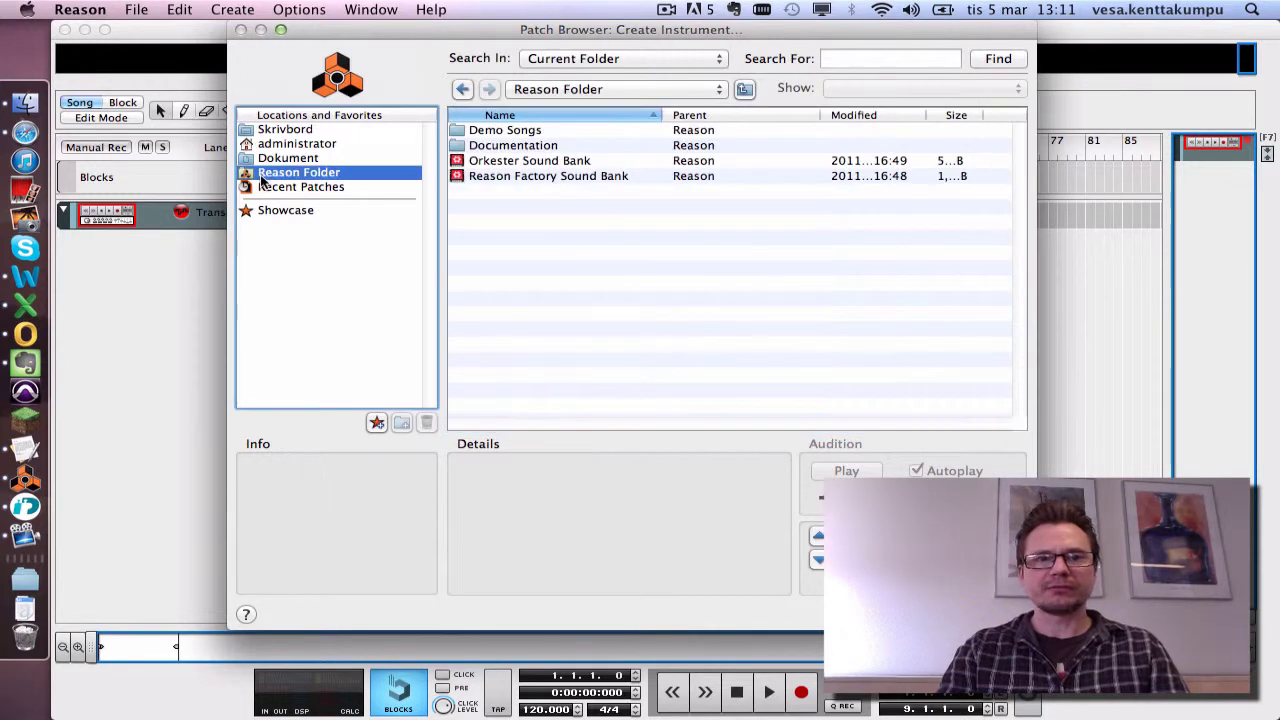
# Check the Word notes for the BD kit and create a Redrum from Dublab TightKit1.drp in the Factory Sound Bank's Redrum Drum Kits/Tight Kits folder.
pyautogui.doubleClick(557, 178)
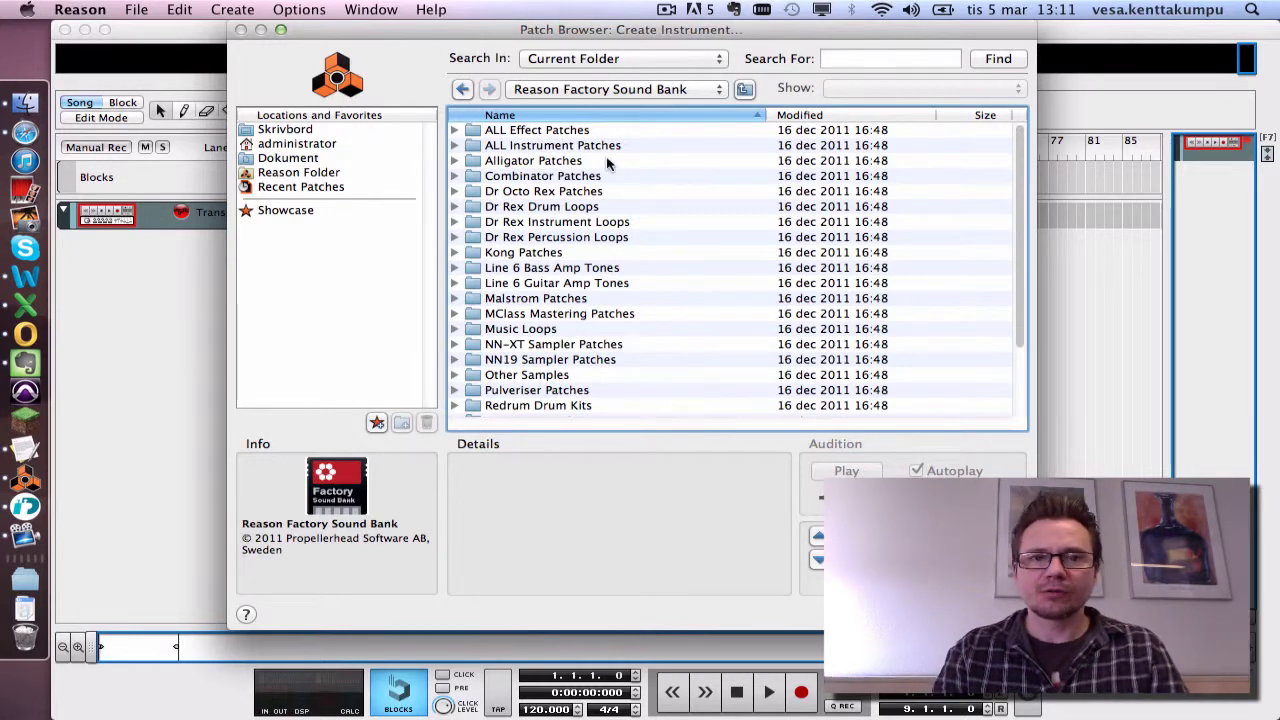
pyautogui.scroll(-3, 615, 240)
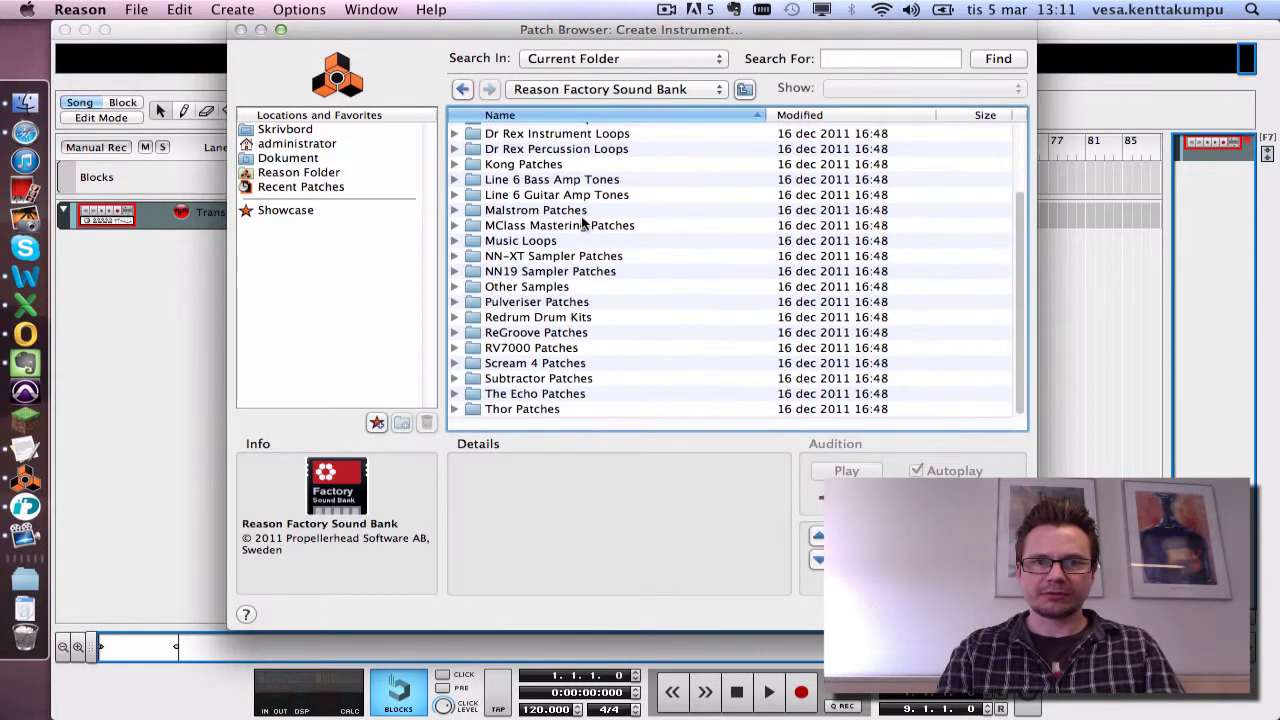
pyautogui.doubleClick(520, 318)
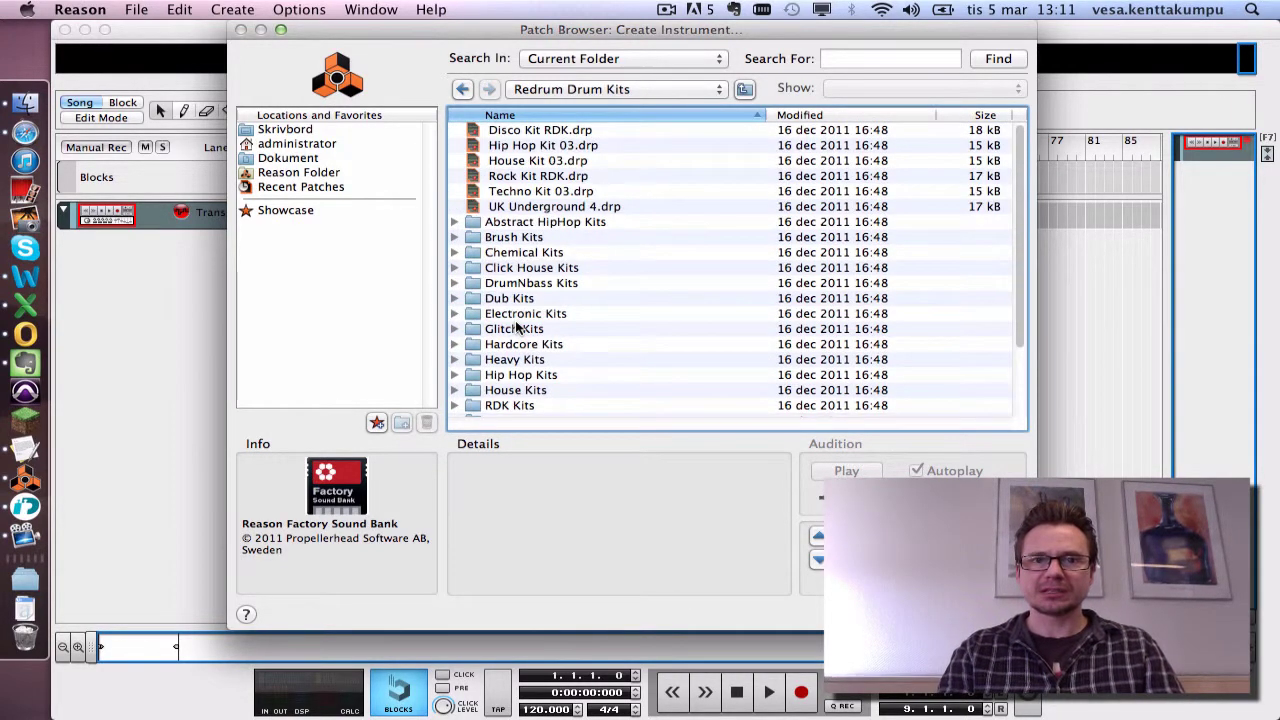
pyautogui.press('super+Tab')
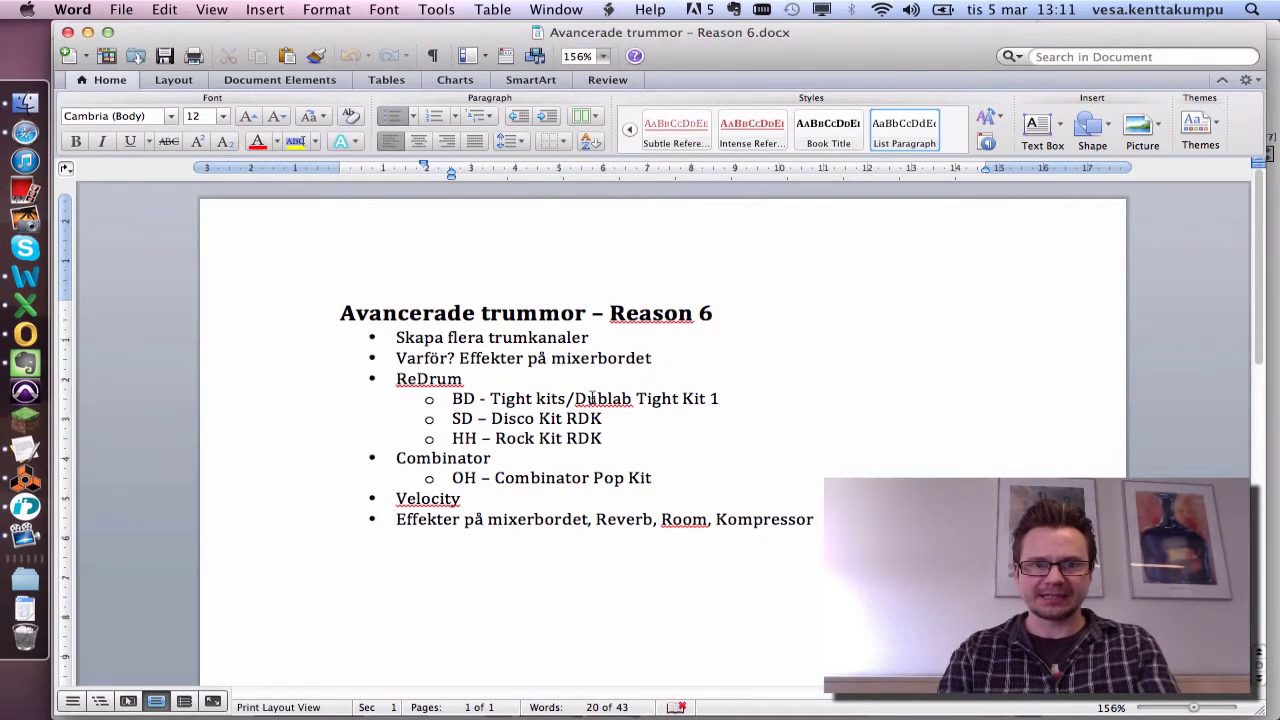
pyautogui.press('super+Tab')
pyautogui.scroll(-5, 594, 400)
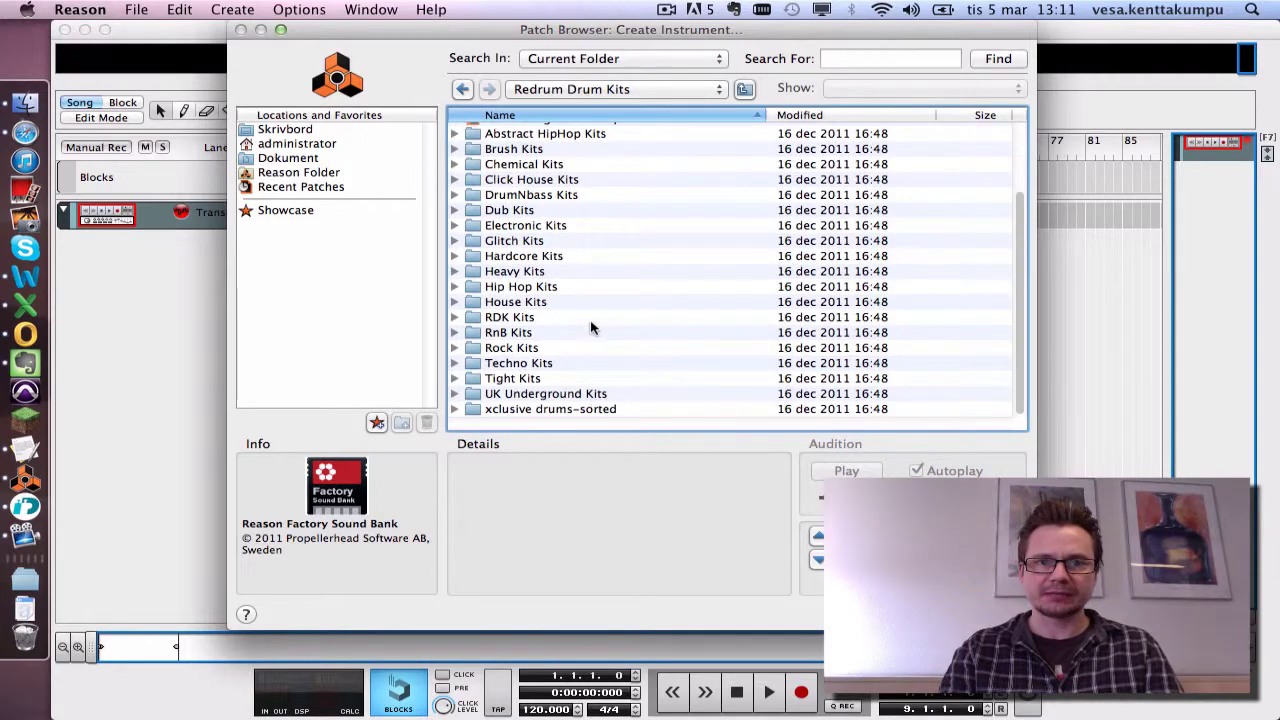
pyautogui.click(497, 380)
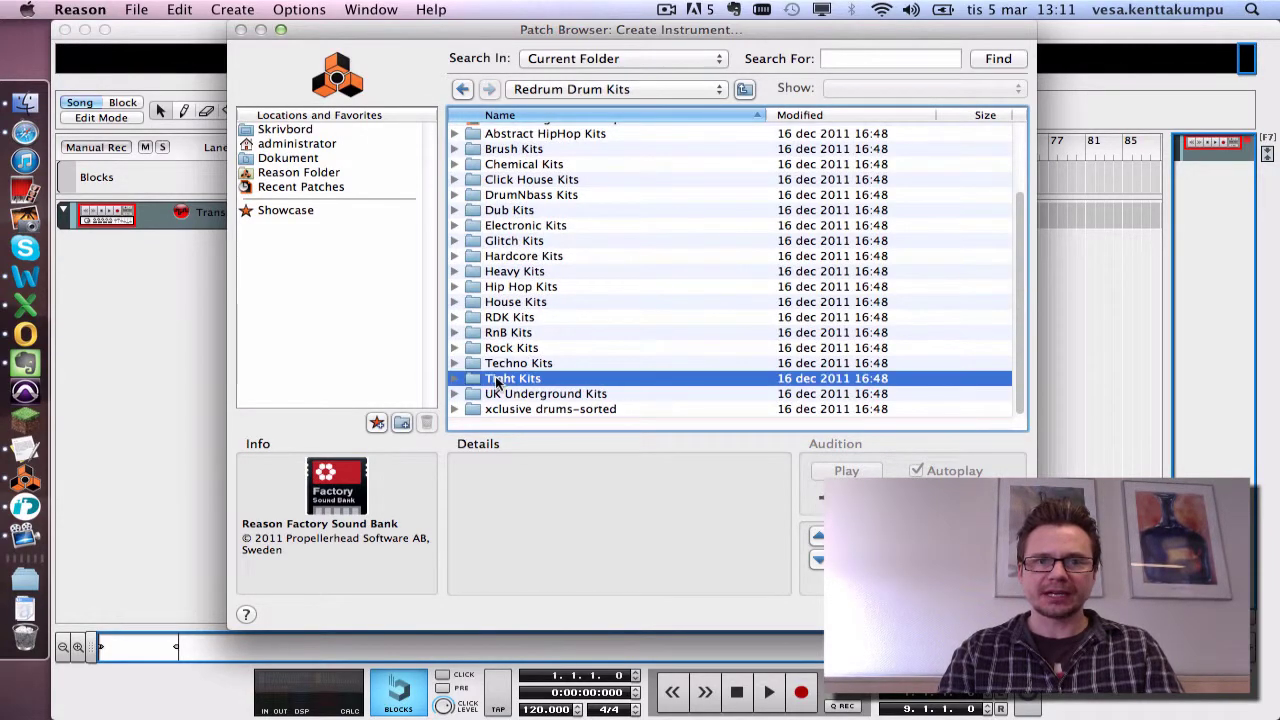
pyautogui.doubleClick(495, 378)
pyautogui.click(504, 131)
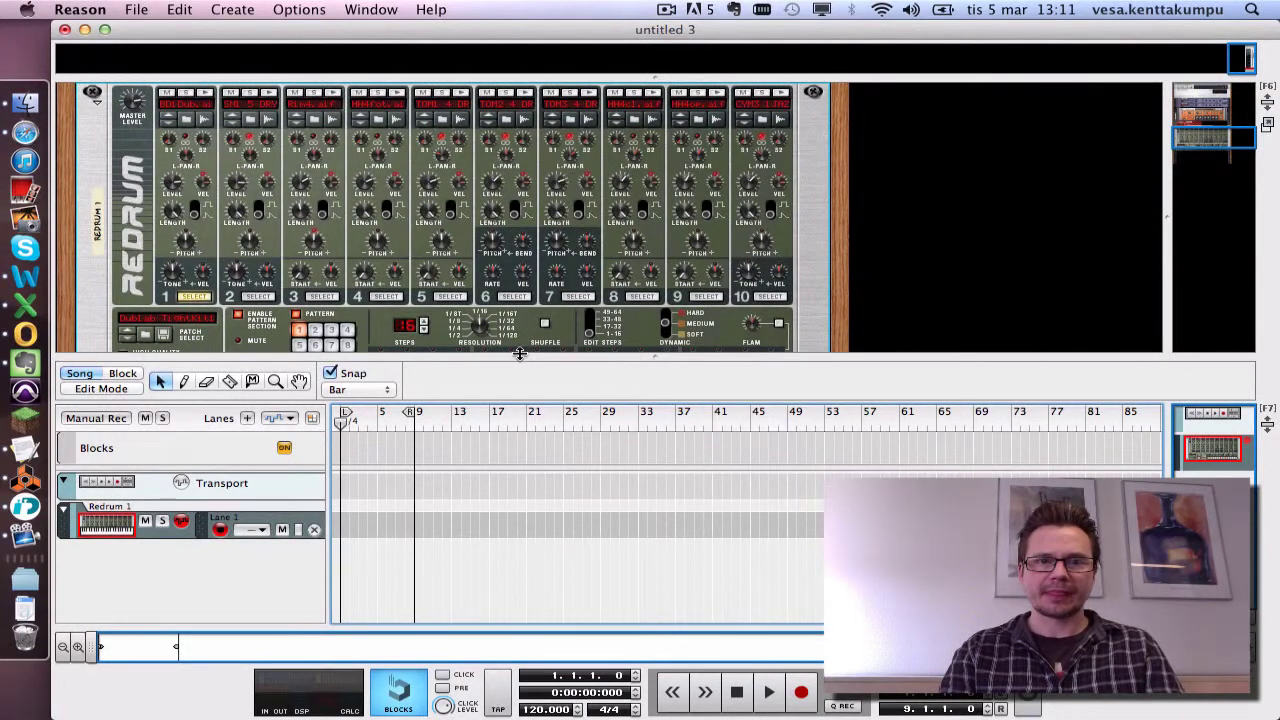
# Rename the new Redrum's sequencer track as BD.
pyautogui.moveTo(519, 357); pyautogui.dragTo(515, 402)
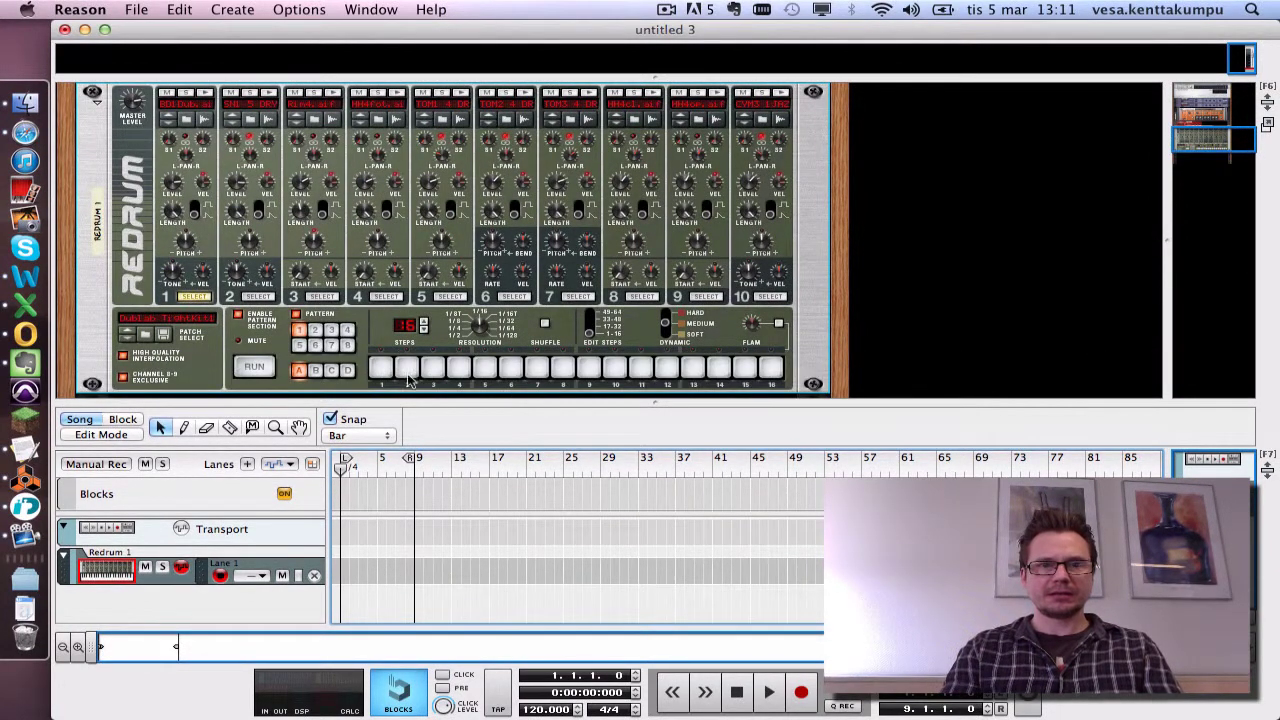
pyautogui.moveTo(416, 402); pyautogui.dragTo(416, 341)
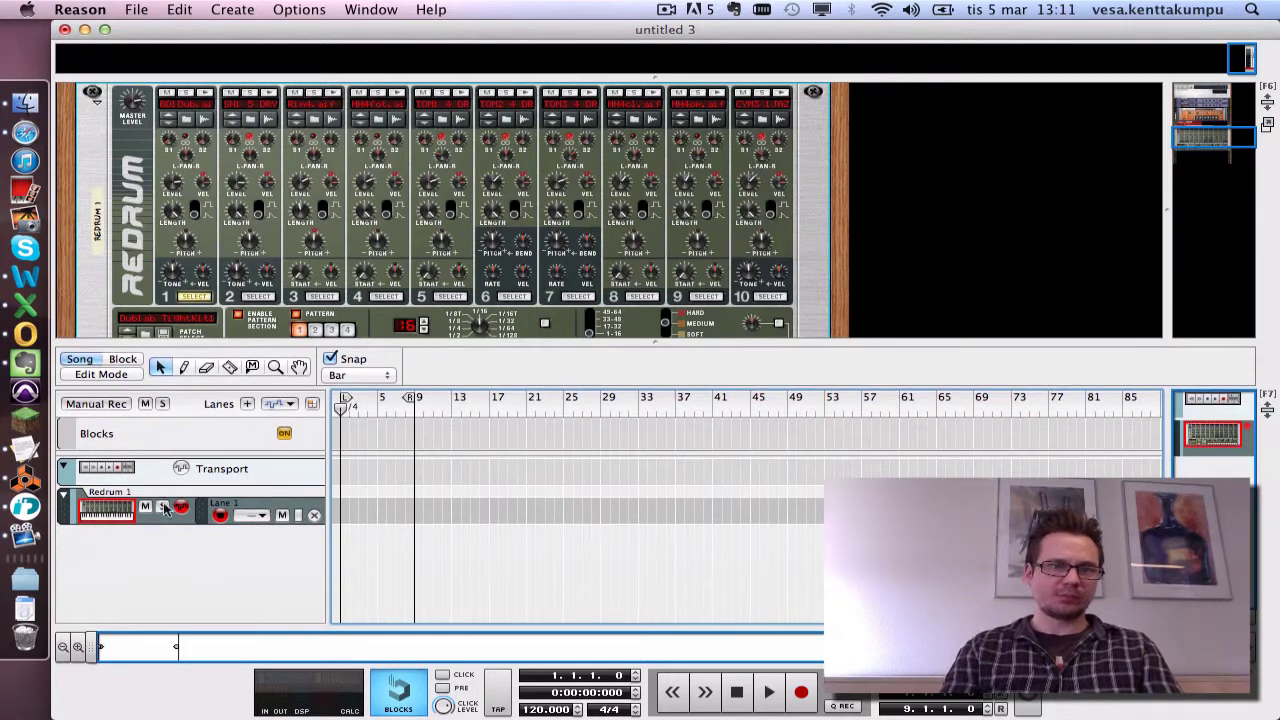
pyautogui.doubleClick(107, 493)
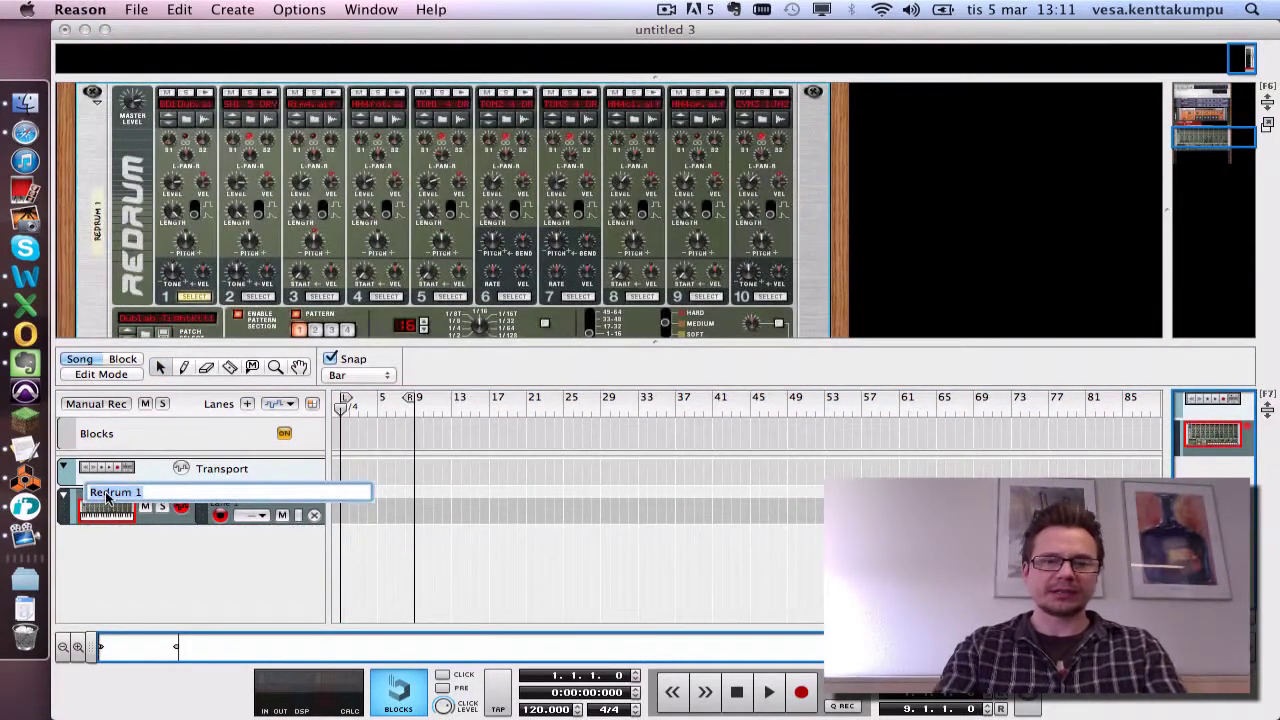
pyautogui.write('BD')
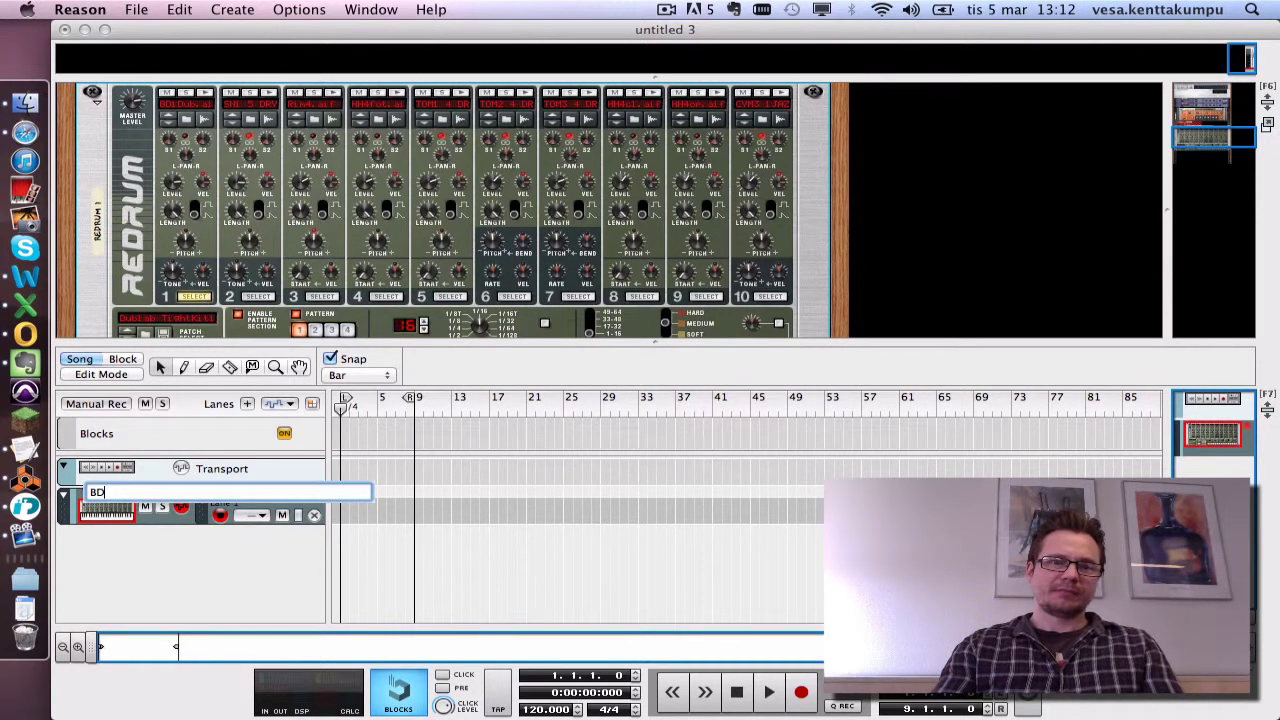
pyautogui.press('Return')
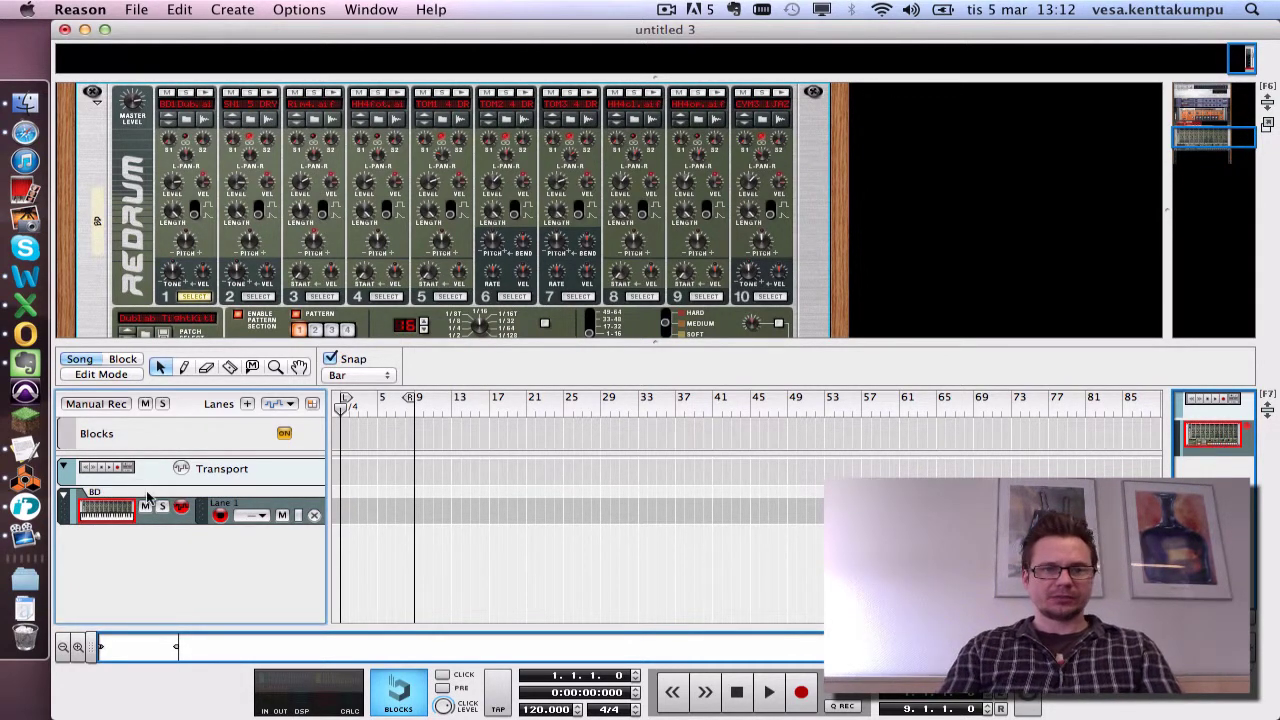
# Examine the BD channel in the main mixer, including its sends and fader, and return to the sequencer.
pyautogui.moveTo(430, 342); pyautogui.dragTo(428, 438)
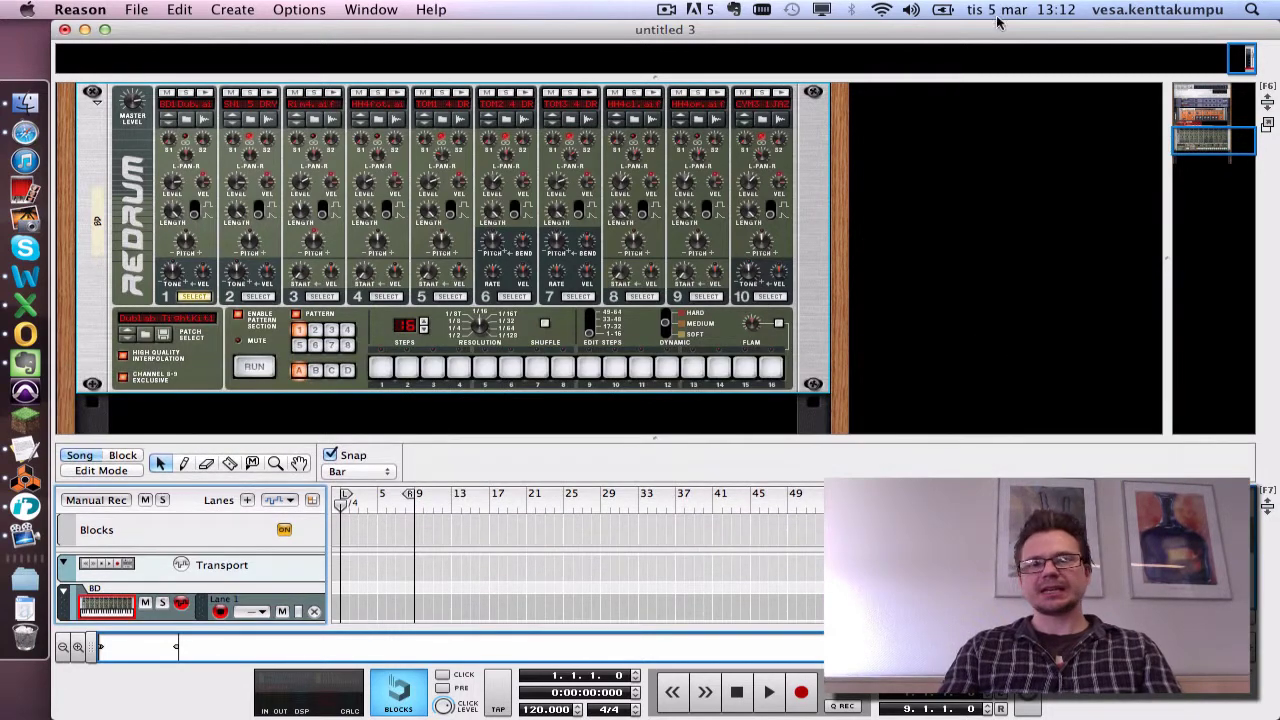
pyautogui.scroll(6, 980, 185)
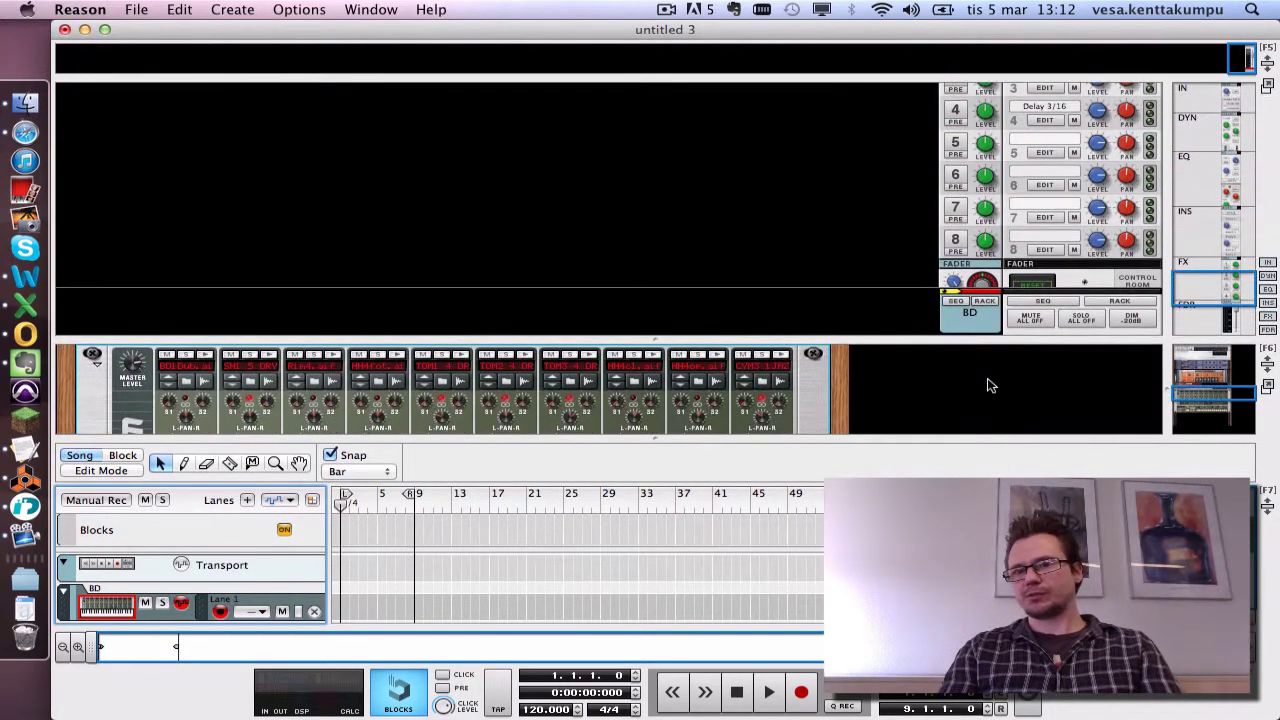
pyautogui.press('F7')
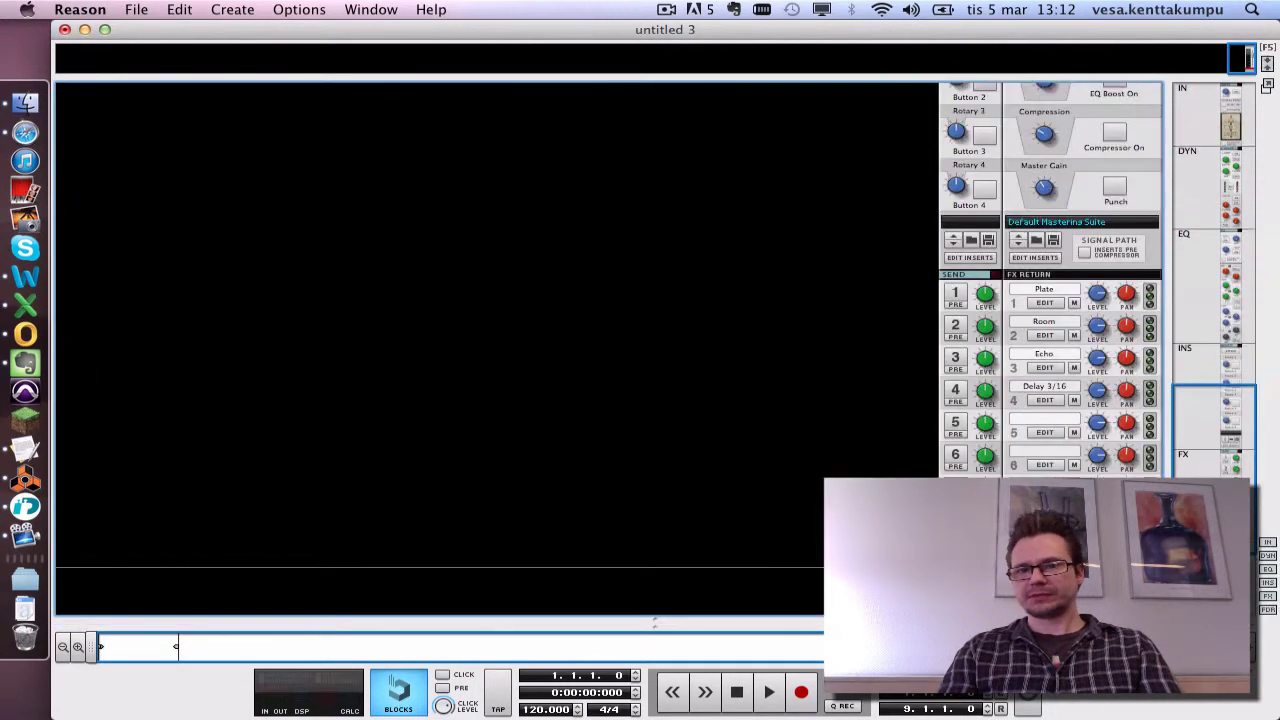
pyautogui.scroll(-3, 955, 255)
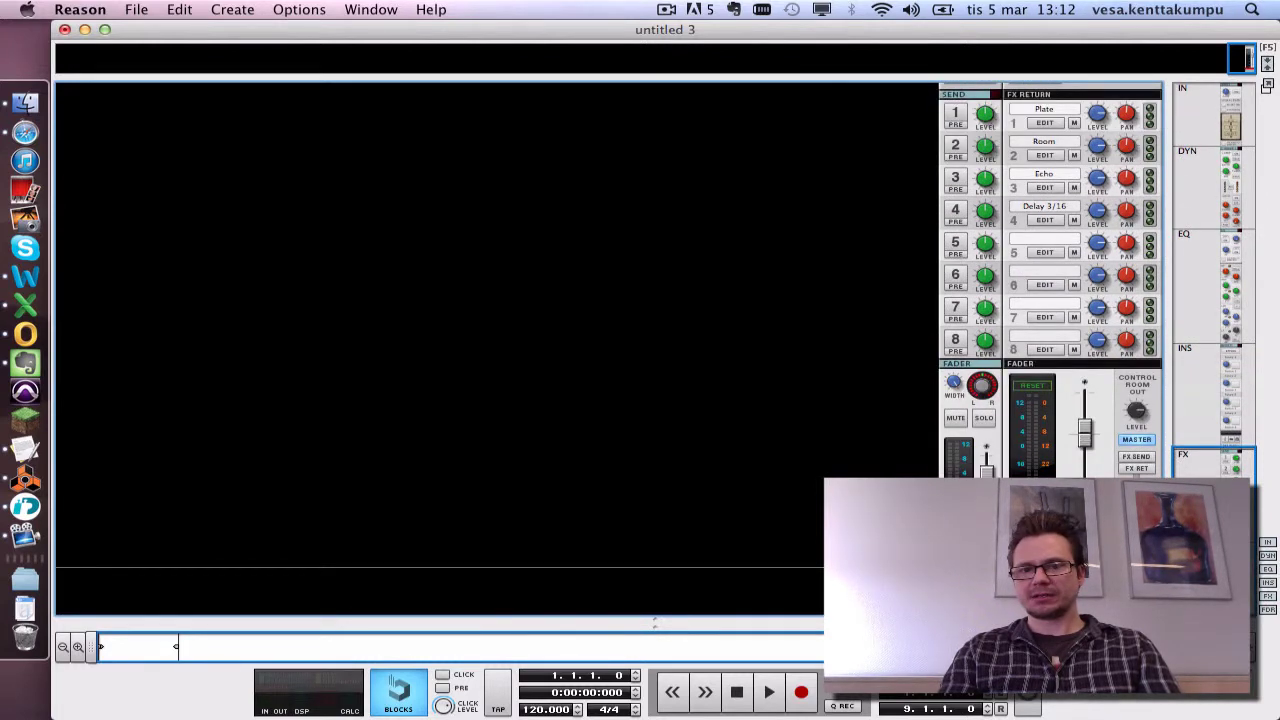
pyautogui.press('F7')
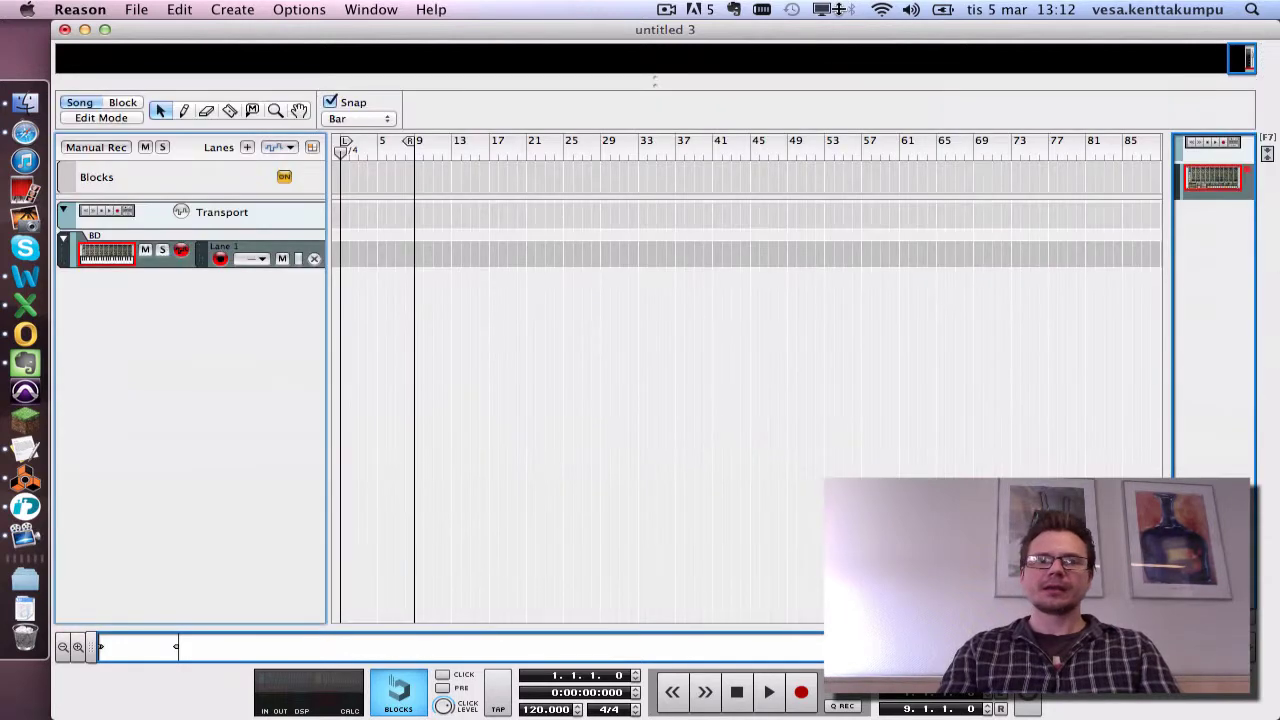
# Show the rack above the sequencer and fold the BD Redrum device.
pyautogui.moveTo(449, 87); pyautogui.dragTo(446, 459)
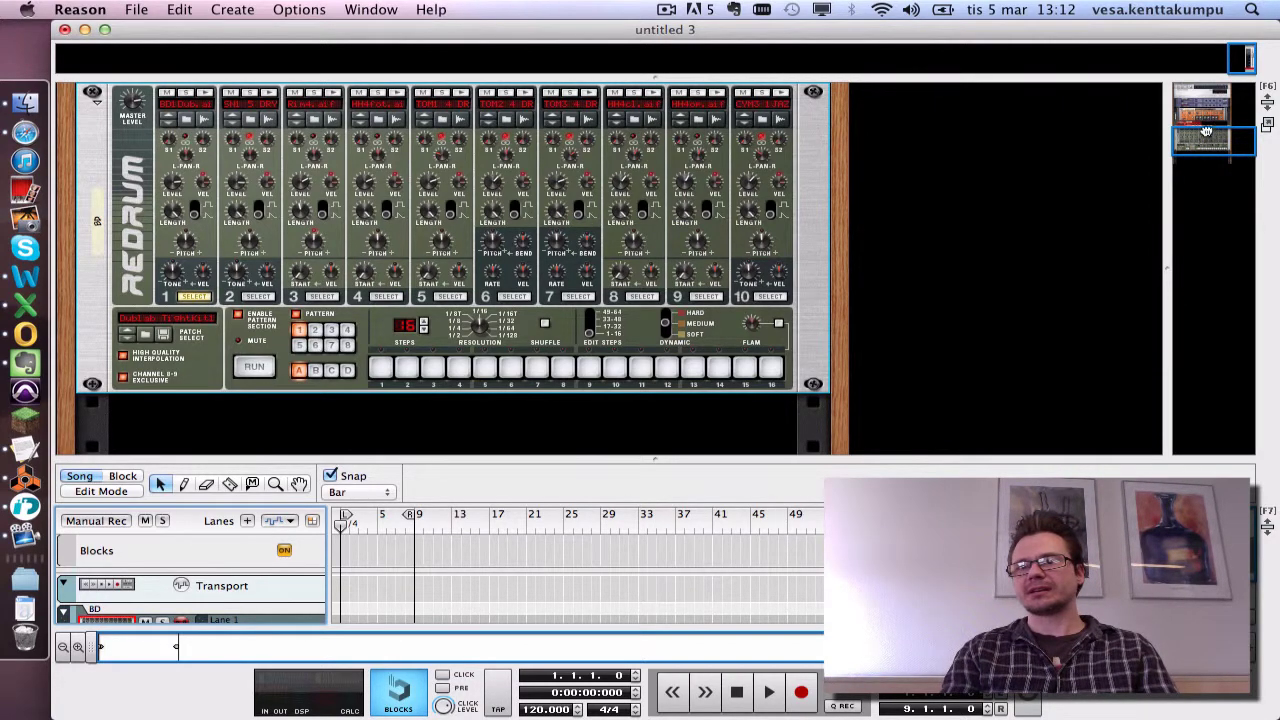
pyautogui.moveTo(1206, 134)
pyautogui.mouseDown()
pyautogui.moveTo(1206, 112)
pyautogui.moveTo(1206, 140)
pyautogui.mouseUp()
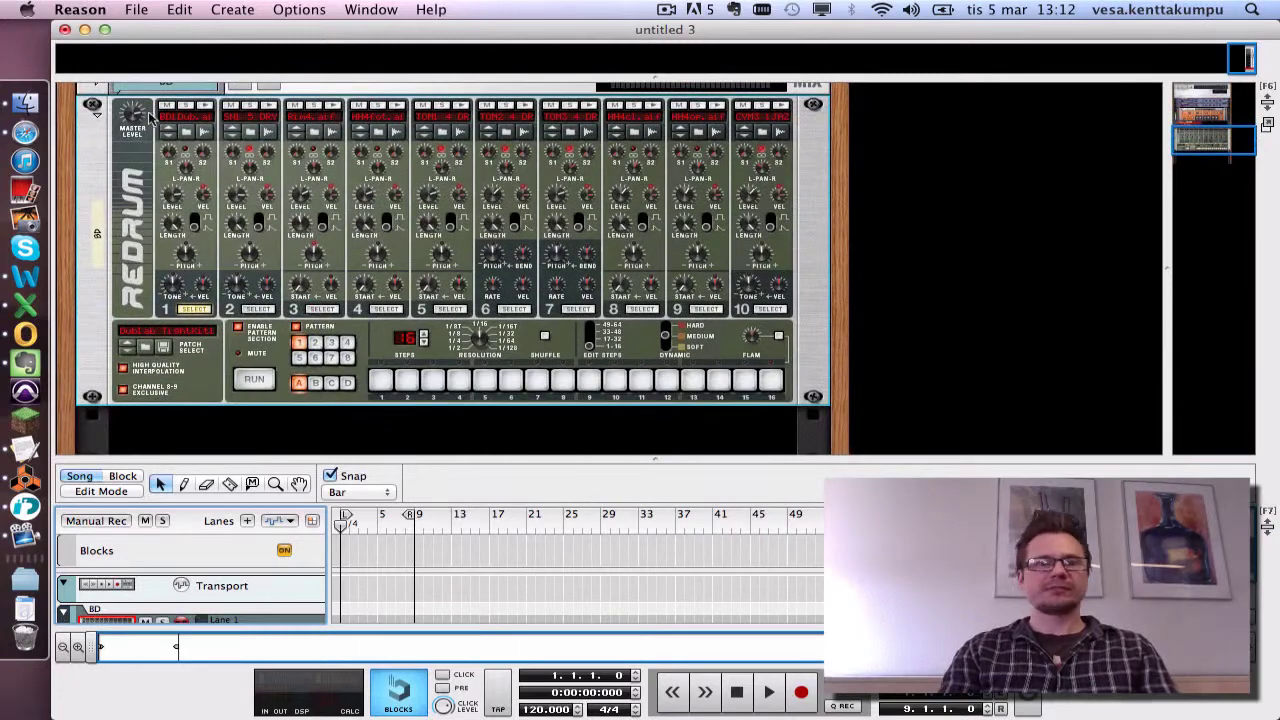
pyautogui.click(94, 106)
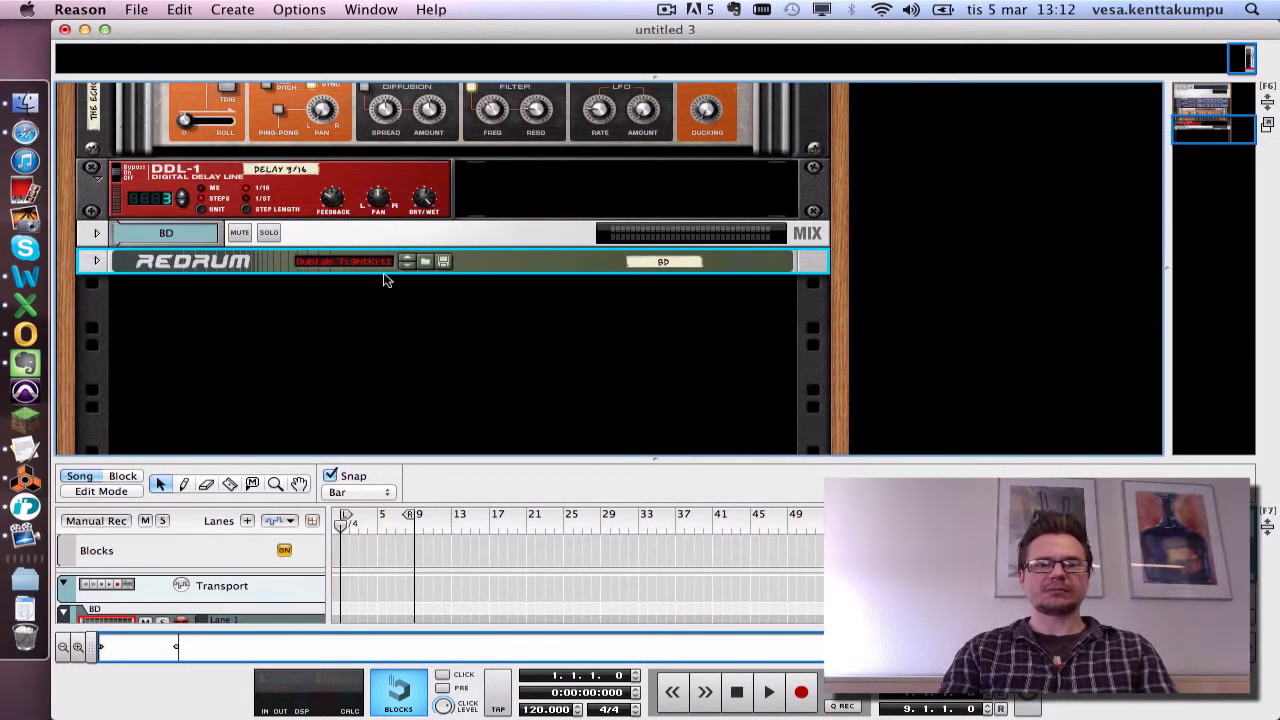
# Check the Word notes for the SD kit and create a second Redrum from Disco Kit RDK.drp in the Redrum Drum Kits folder.
pyautogui.click(224, 11)
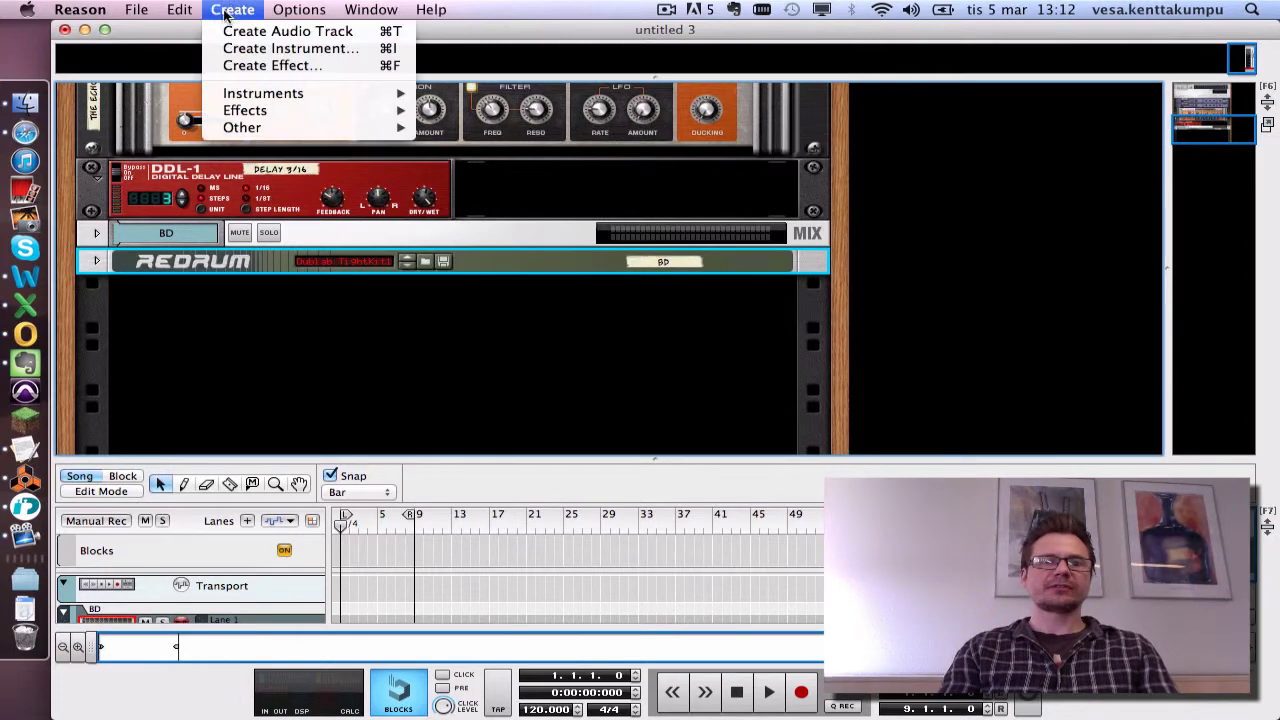
pyautogui.click(270, 48)
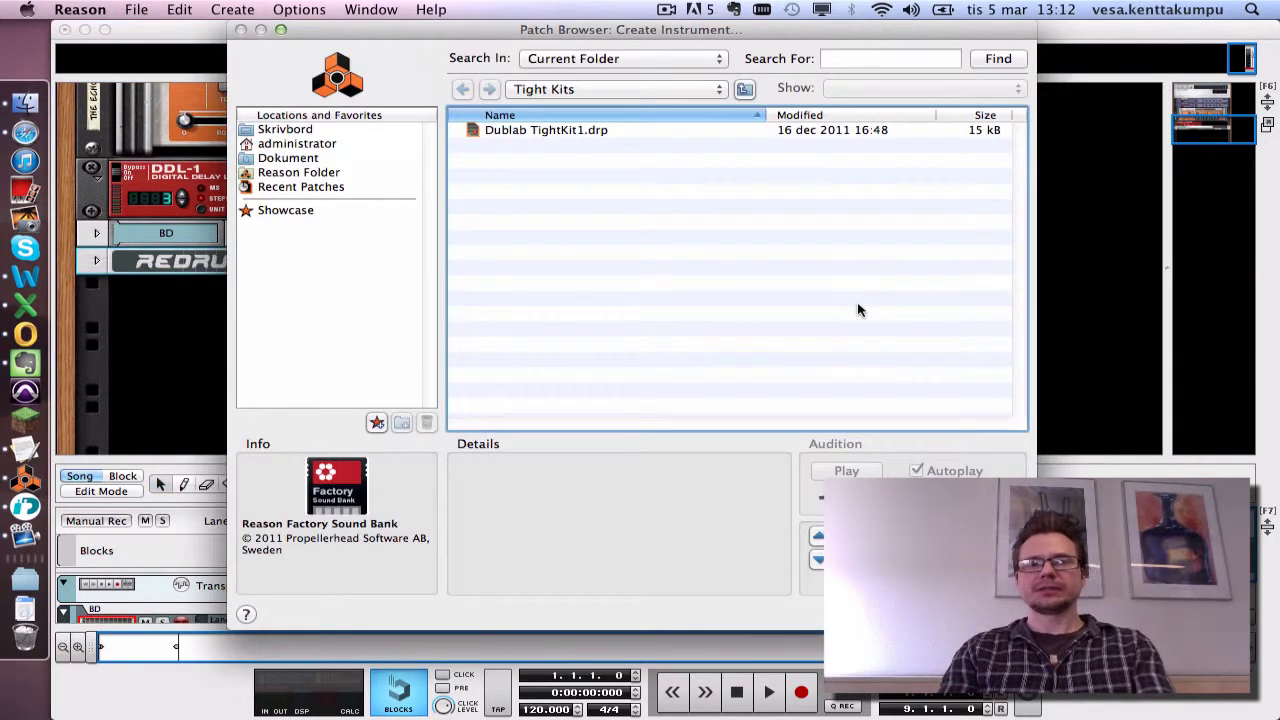
pyautogui.press('super+Tab')
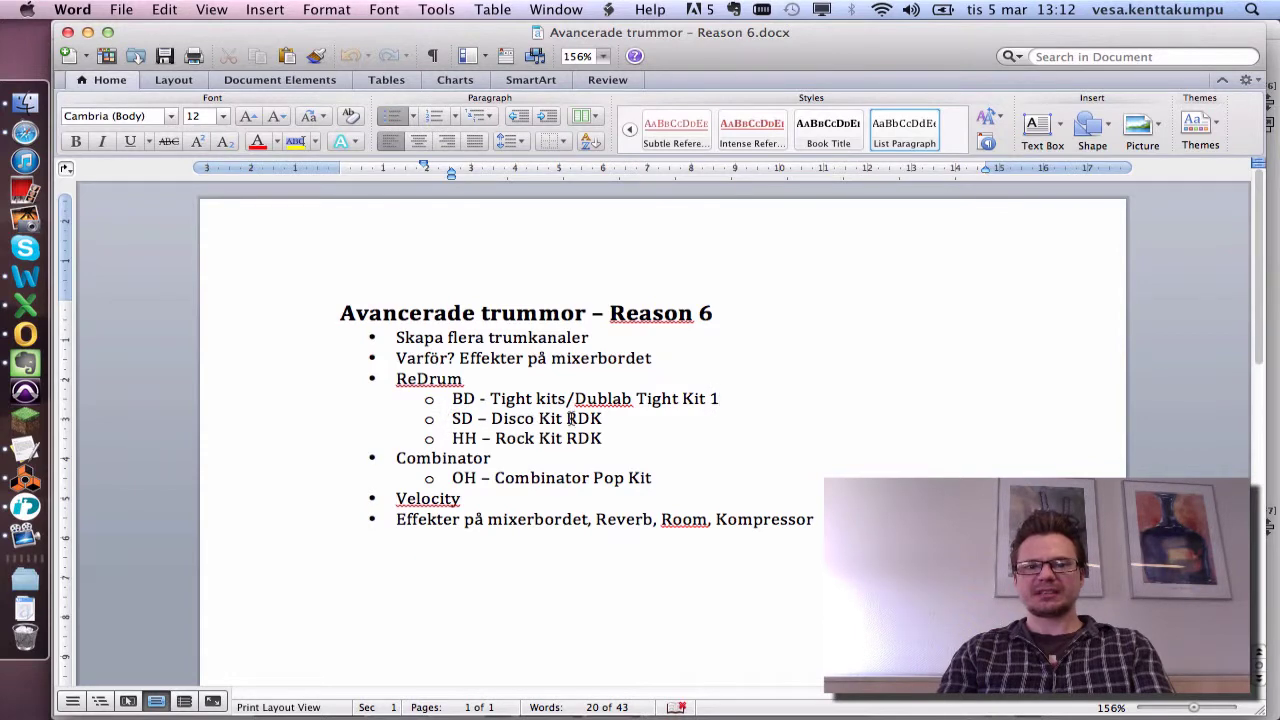
pyautogui.press('super+Tab')
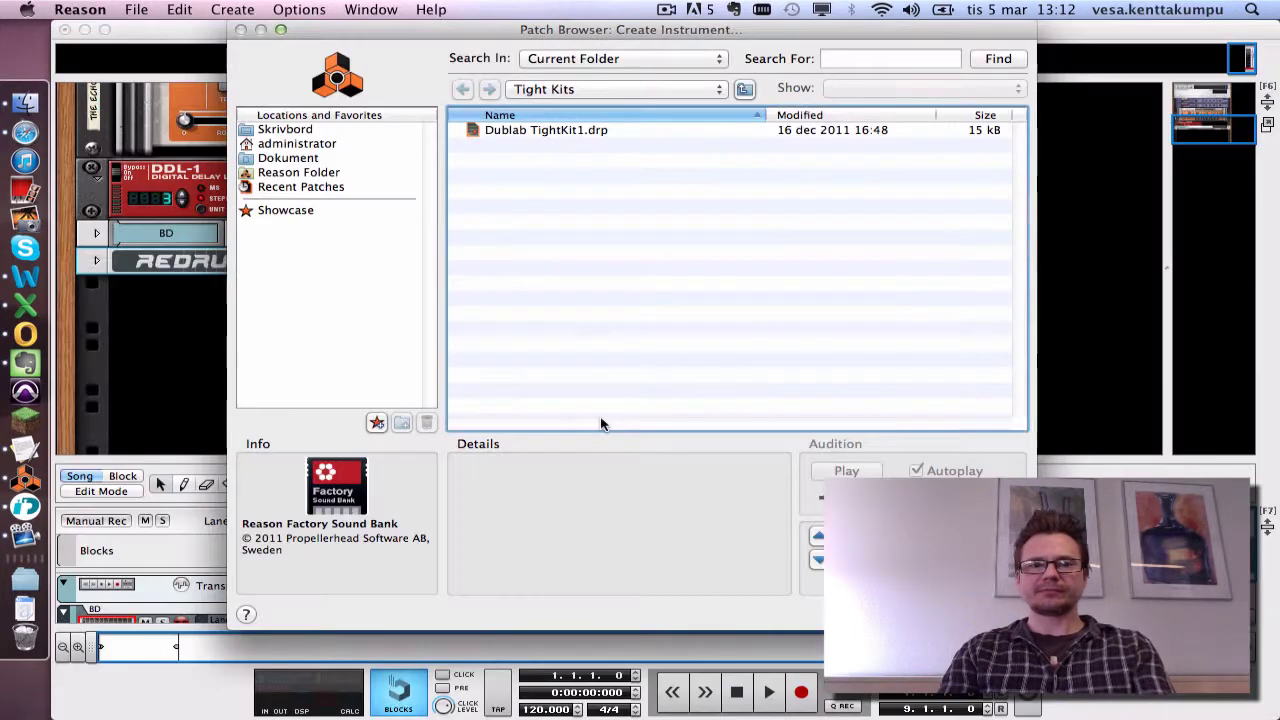
pyautogui.click(742, 96)
pyautogui.scroll(3, 740, 203)
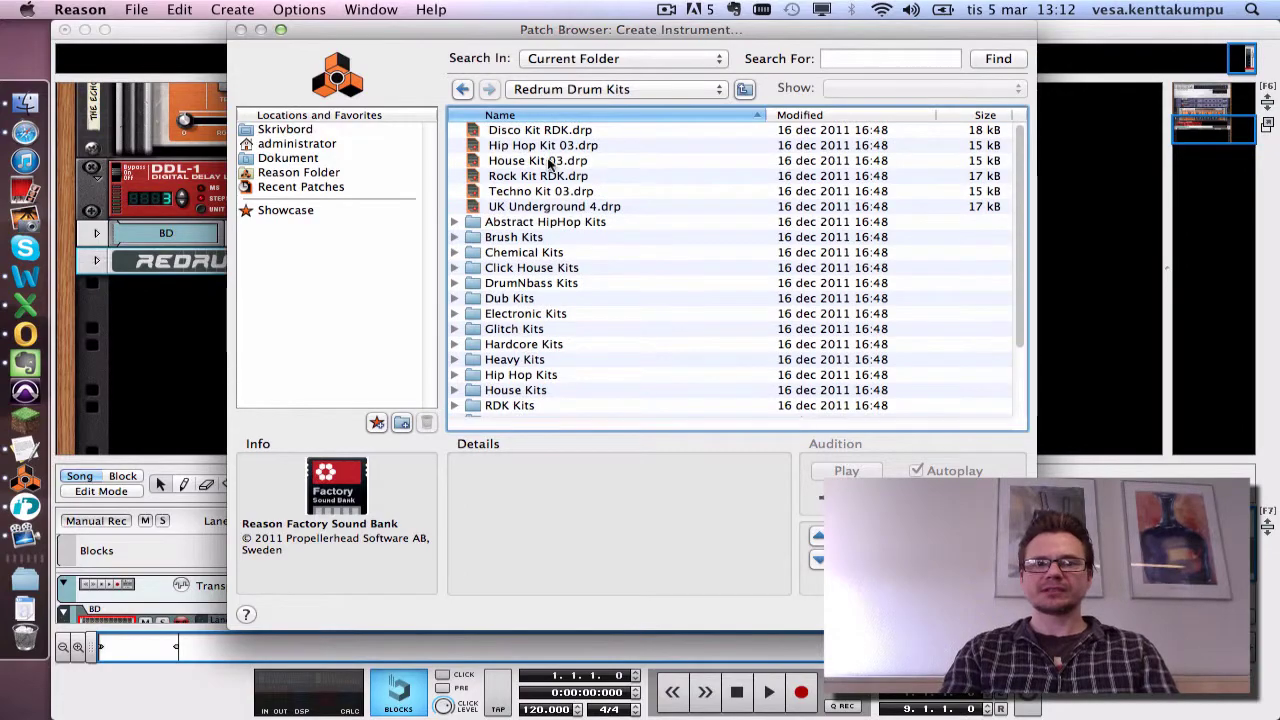
pyautogui.doubleClick(525, 130)
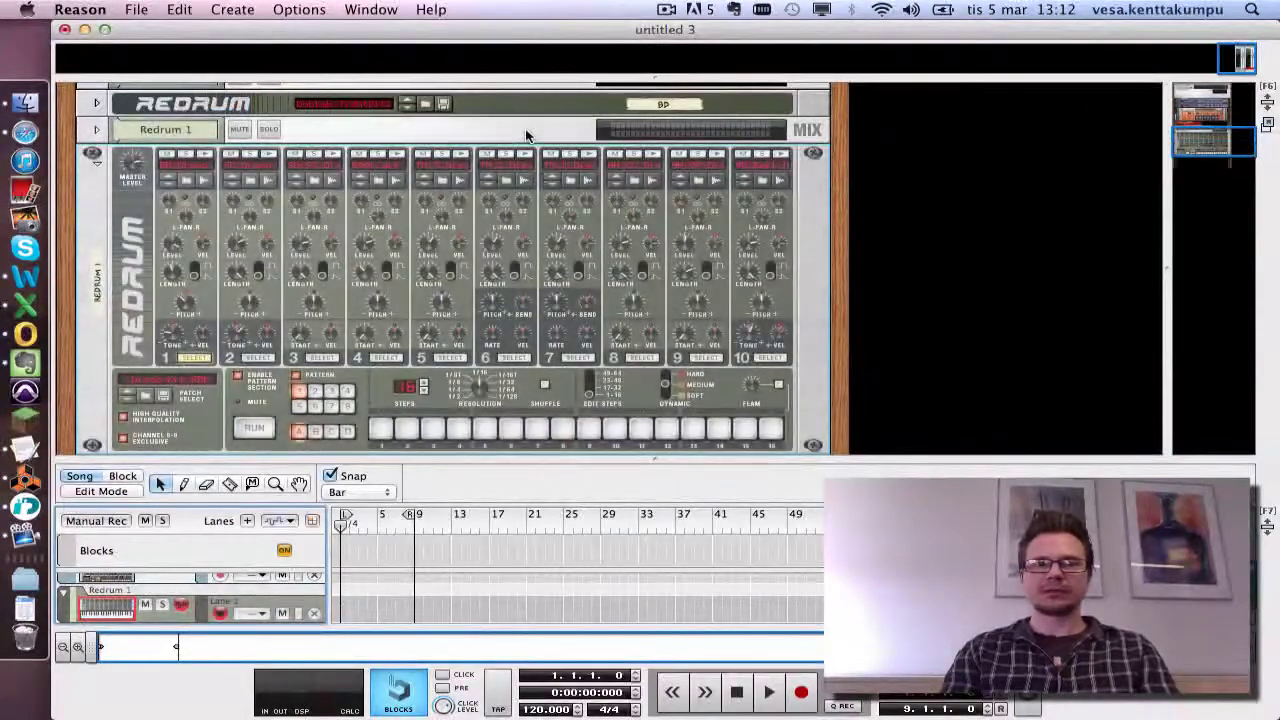
# Fold the second Redrum in the rack and rename its sequencer track as SD.
pyautogui.click(98, 168)
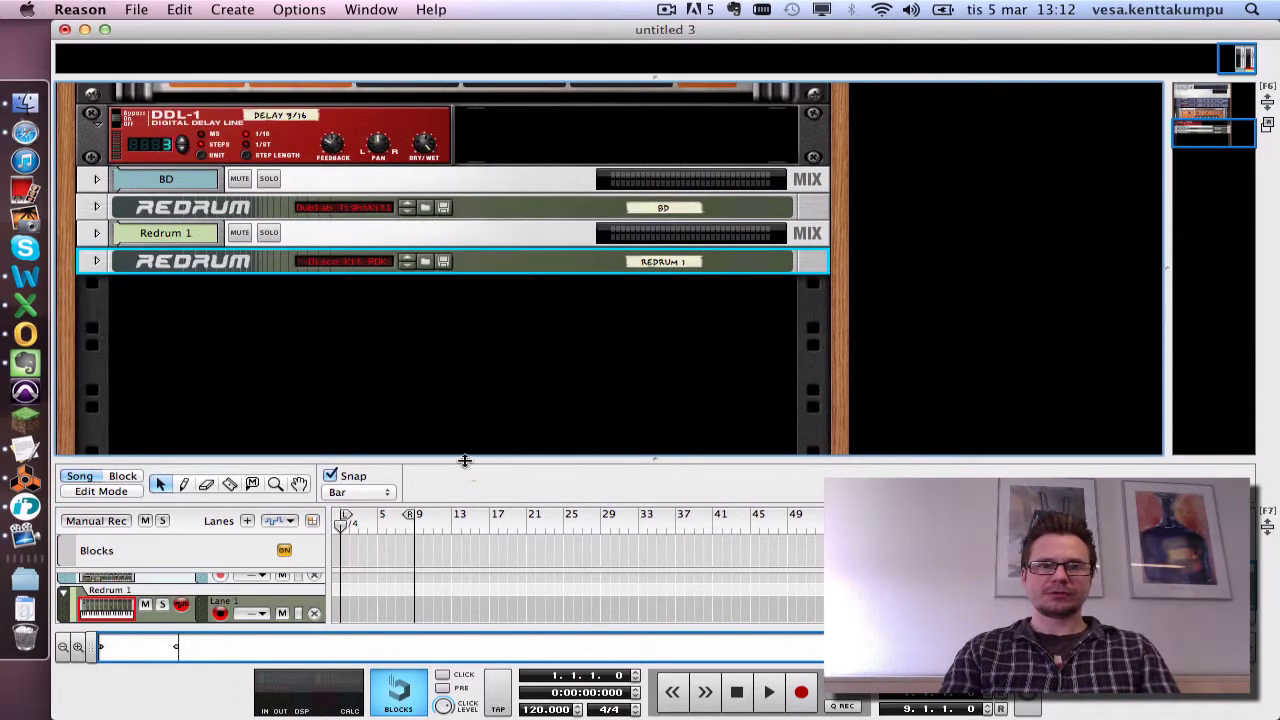
pyautogui.moveTo(464, 460); pyautogui.dragTo(466, 204)
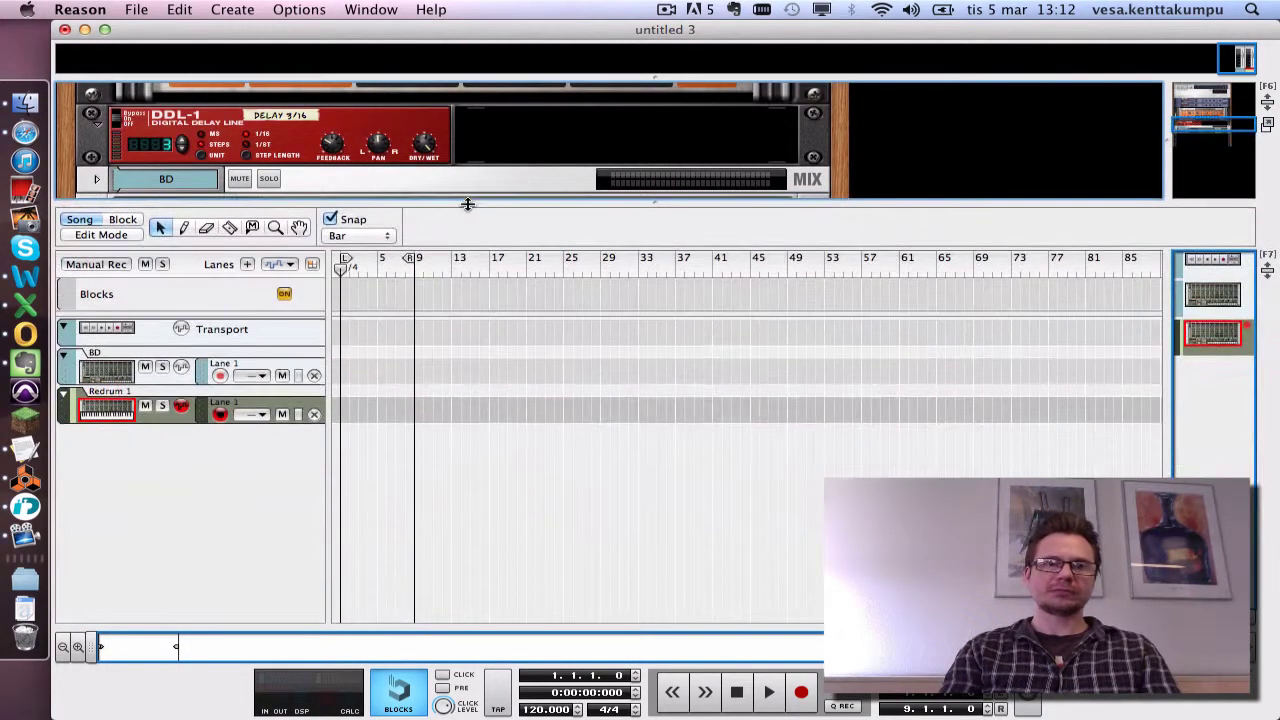
pyautogui.doubleClick(108, 393)
pyautogui.write('SD')
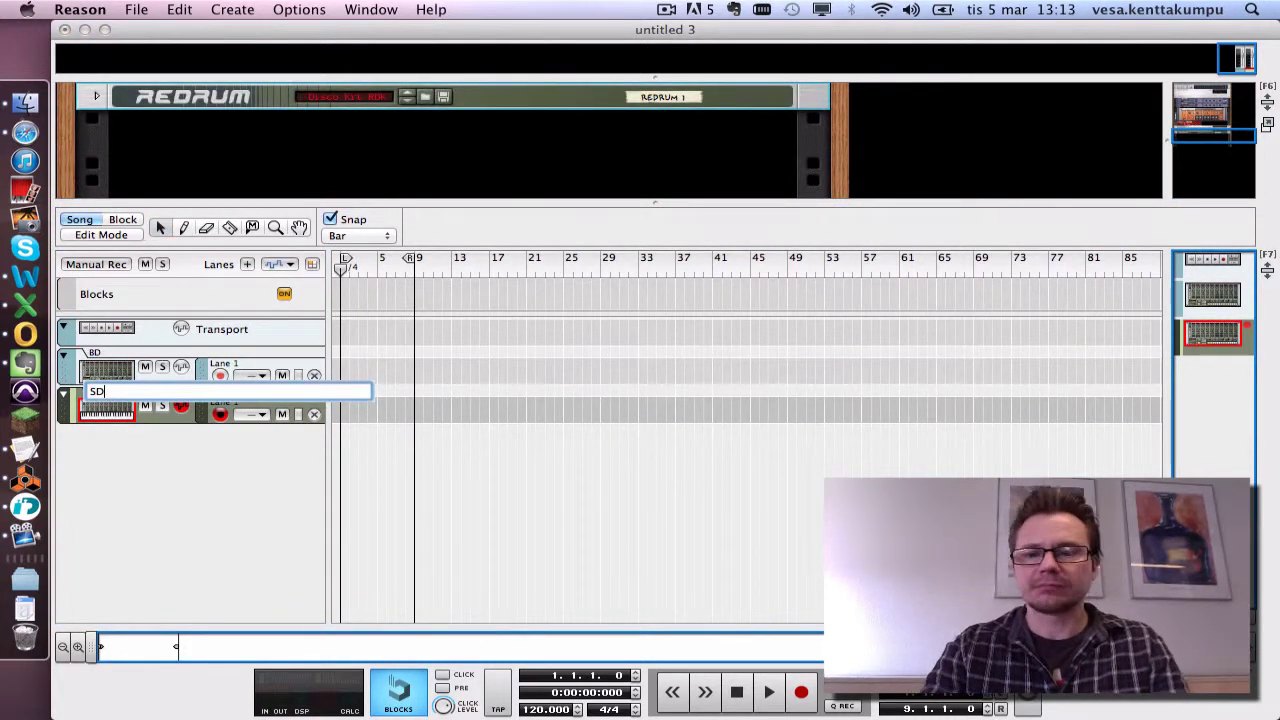
pyautogui.press('Return')
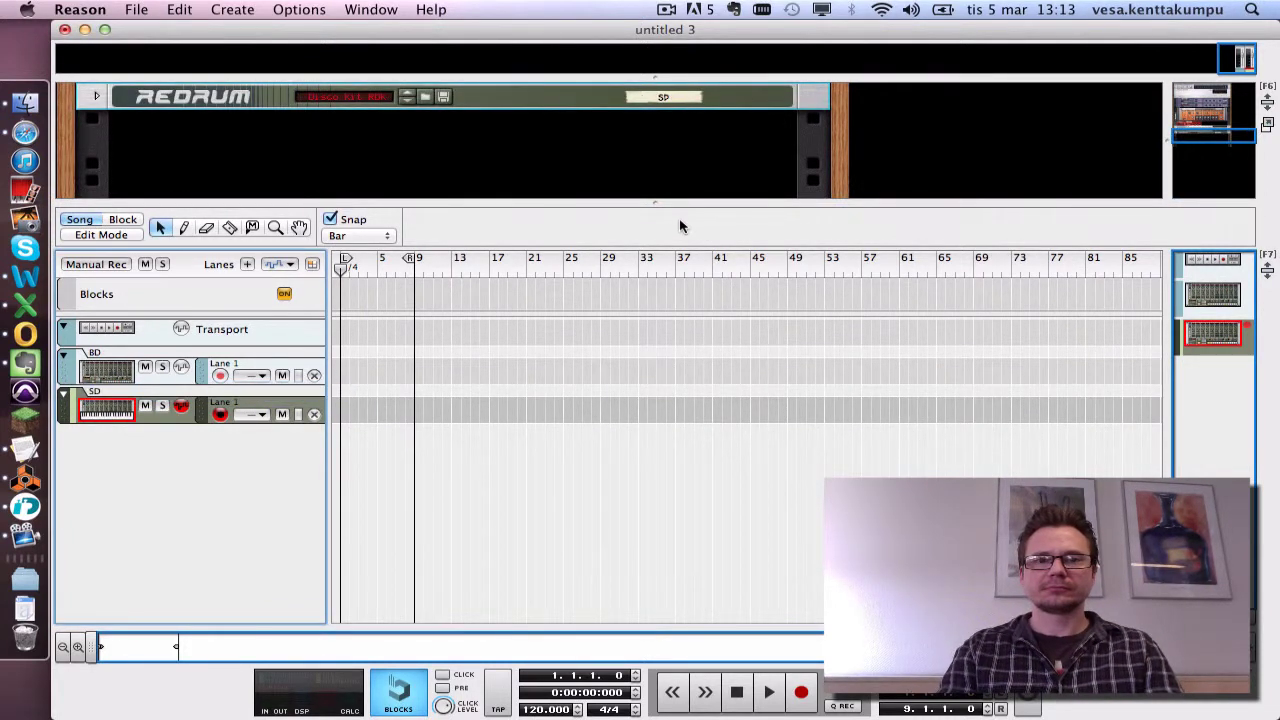
# Examine the BD and SD devices in the rack and their separate channels in the main mixer.
pyautogui.moveTo(672, 204); pyautogui.dragTo(649, 397)
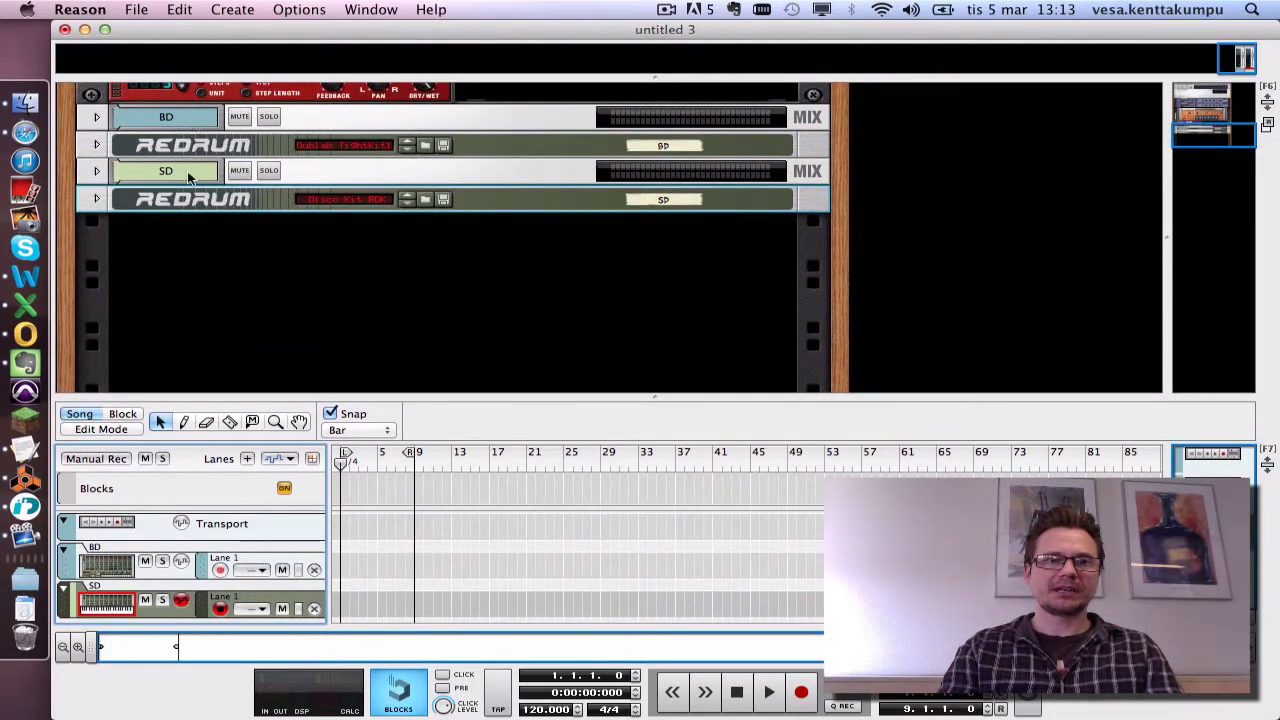
pyautogui.press('F5')
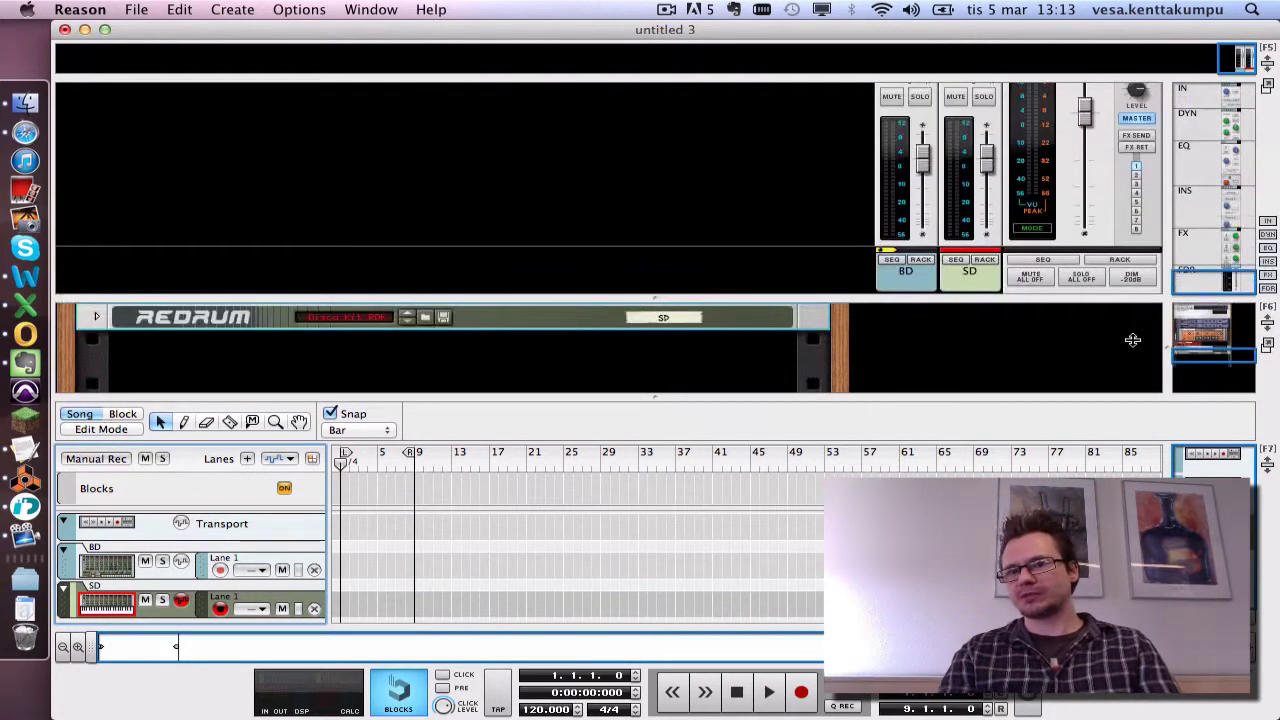
pyautogui.press('F5')
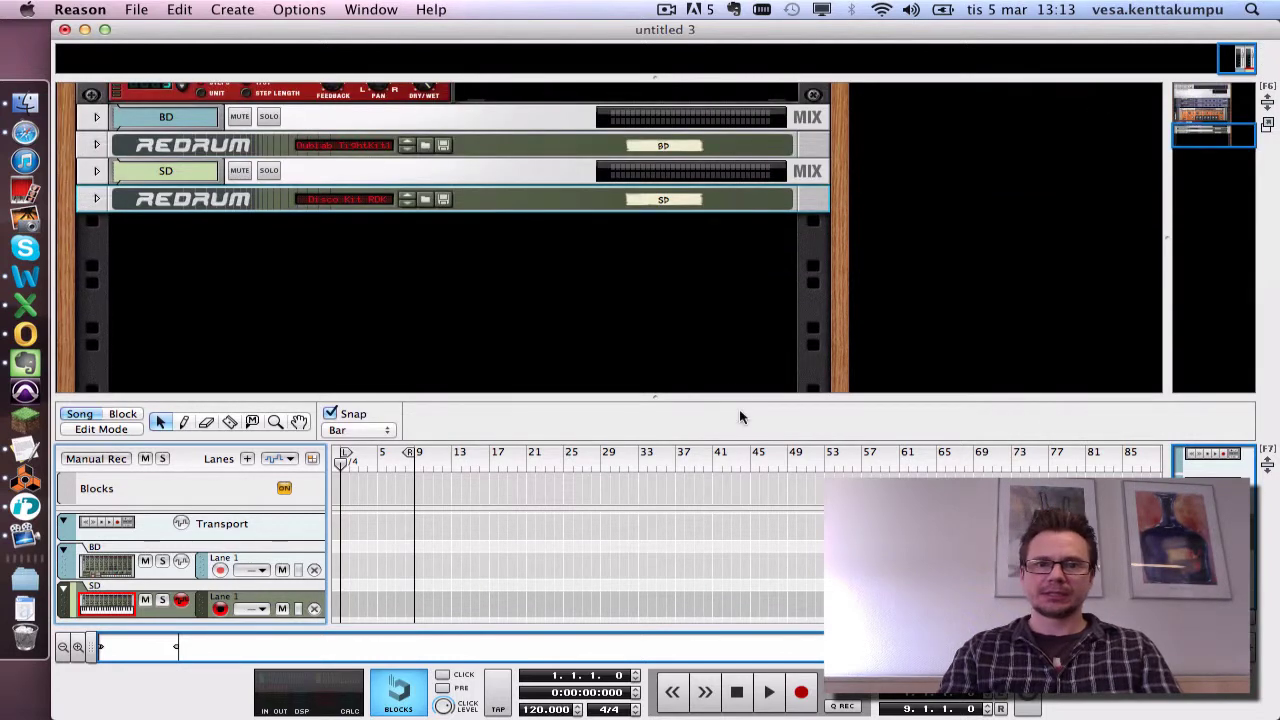
# Check the Word notes for the HH kit and create a third Redrum from Rock Kit RDK.drp in the Redrum Drum Kits folder.
pyautogui.moveTo(731, 395); pyautogui.dragTo(706, 271)
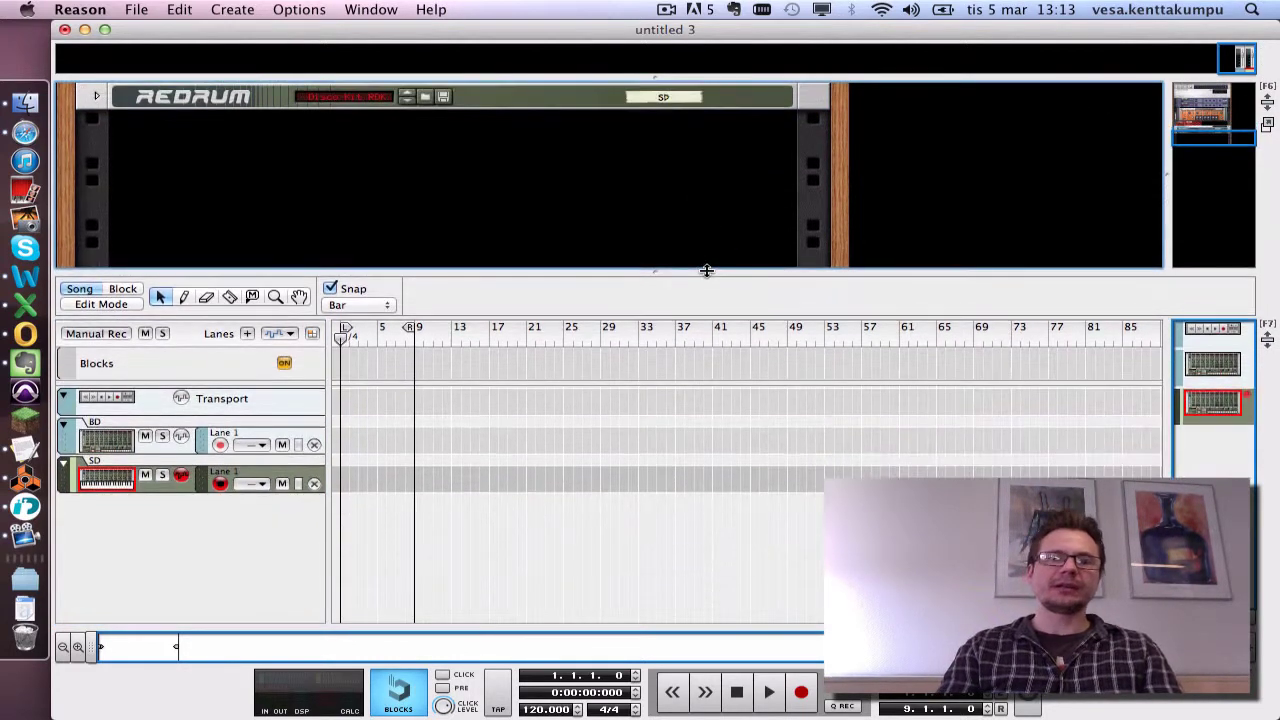
pyautogui.click(240, 10)
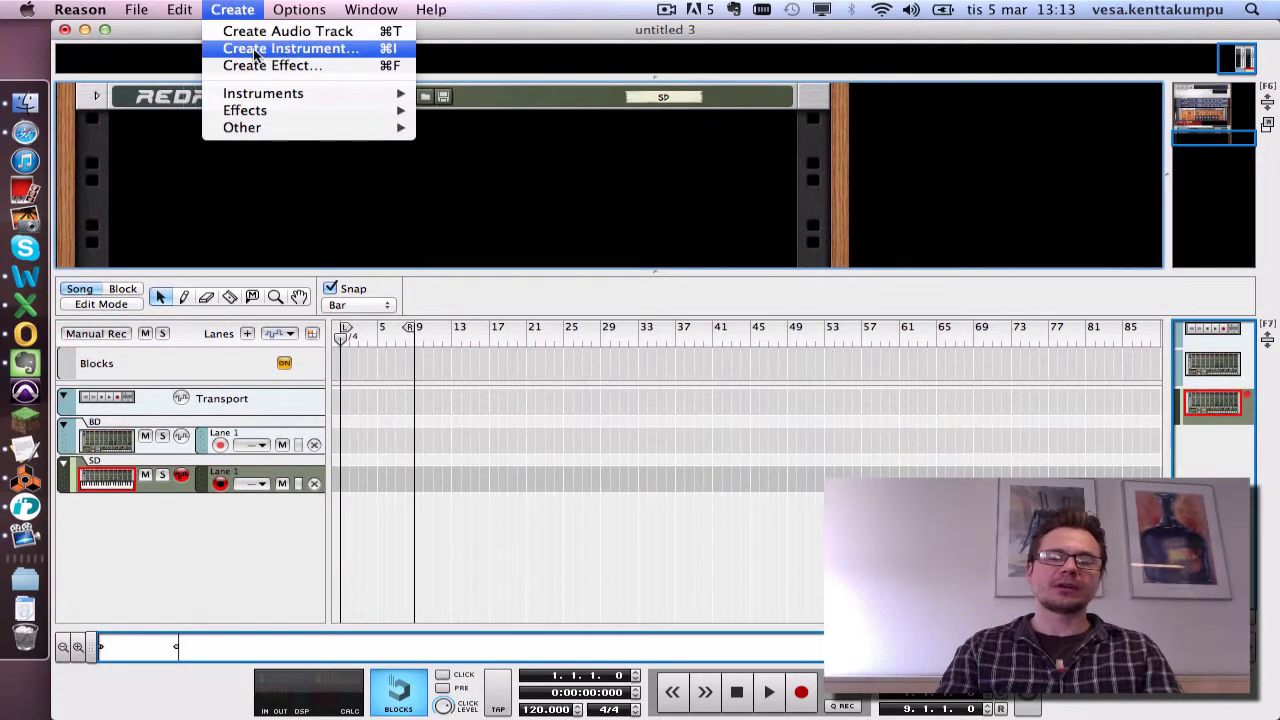
pyautogui.click(292, 48)
pyautogui.press('super+Tab')
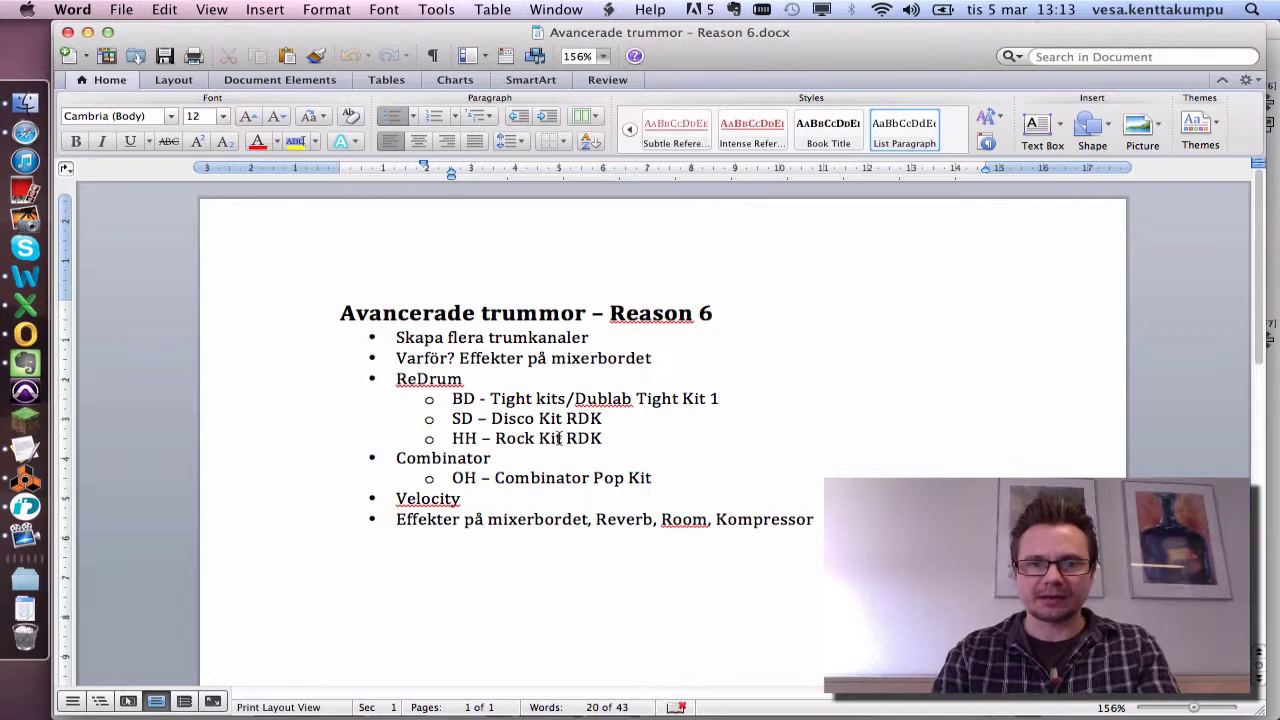
pyautogui.press('super+Tab')
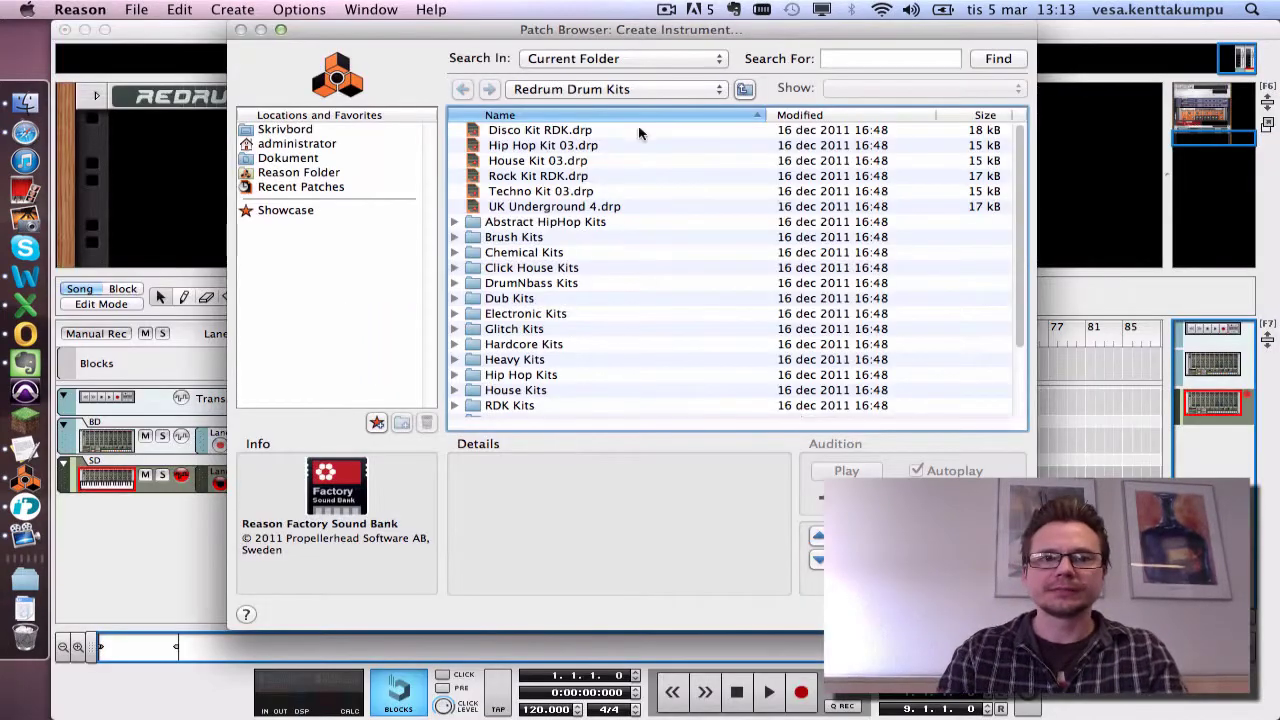
pyautogui.doubleClick(537, 176)
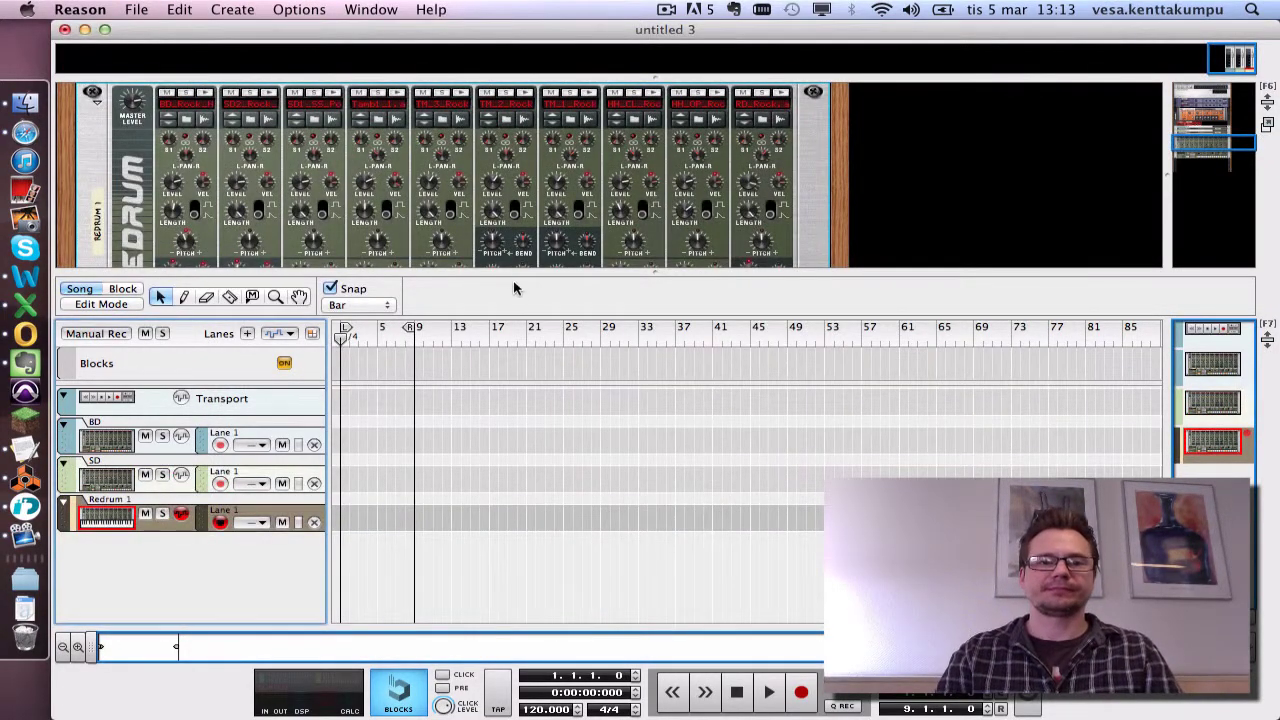
# Rename the third Redrum's sequencer track as HH and fold all the Redrum devices in the rack.
pyautogui.doubleClick(108, 502)
pyautogui.write('HH')
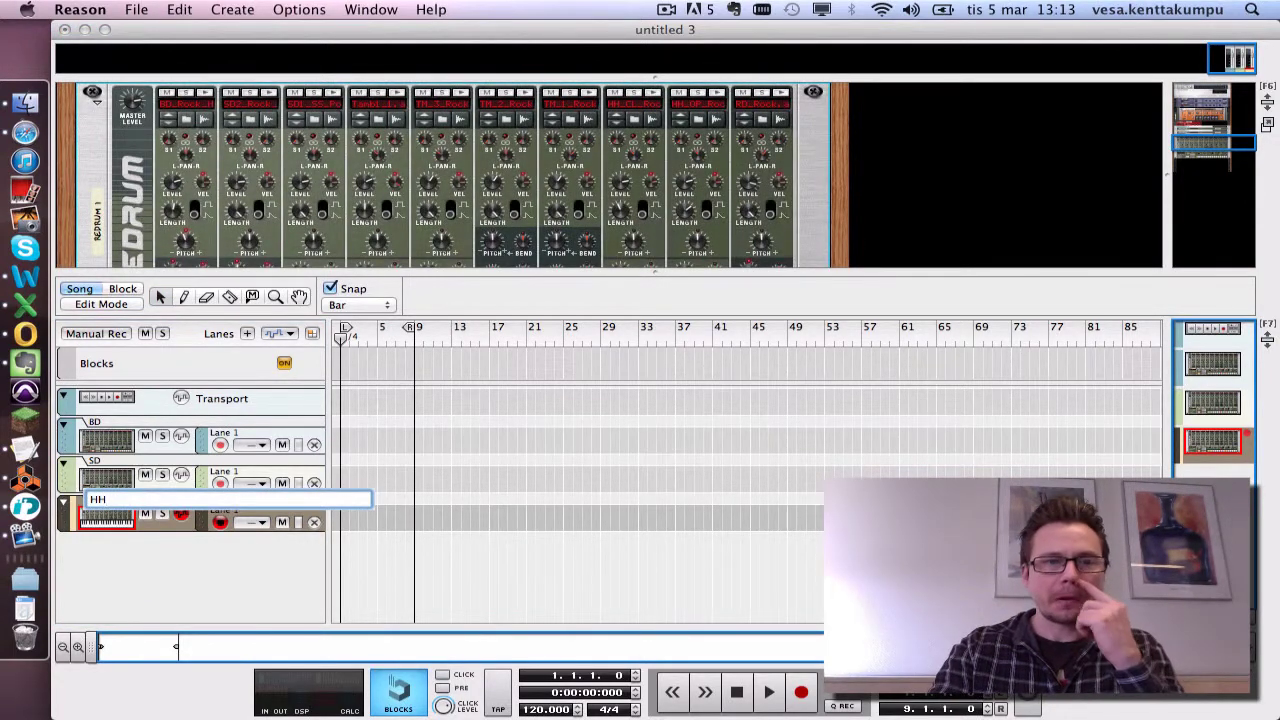
pyautogui.press('Return')
pyautogui.moveTo(251, 270); pyautogui.dragTo(251, 405)
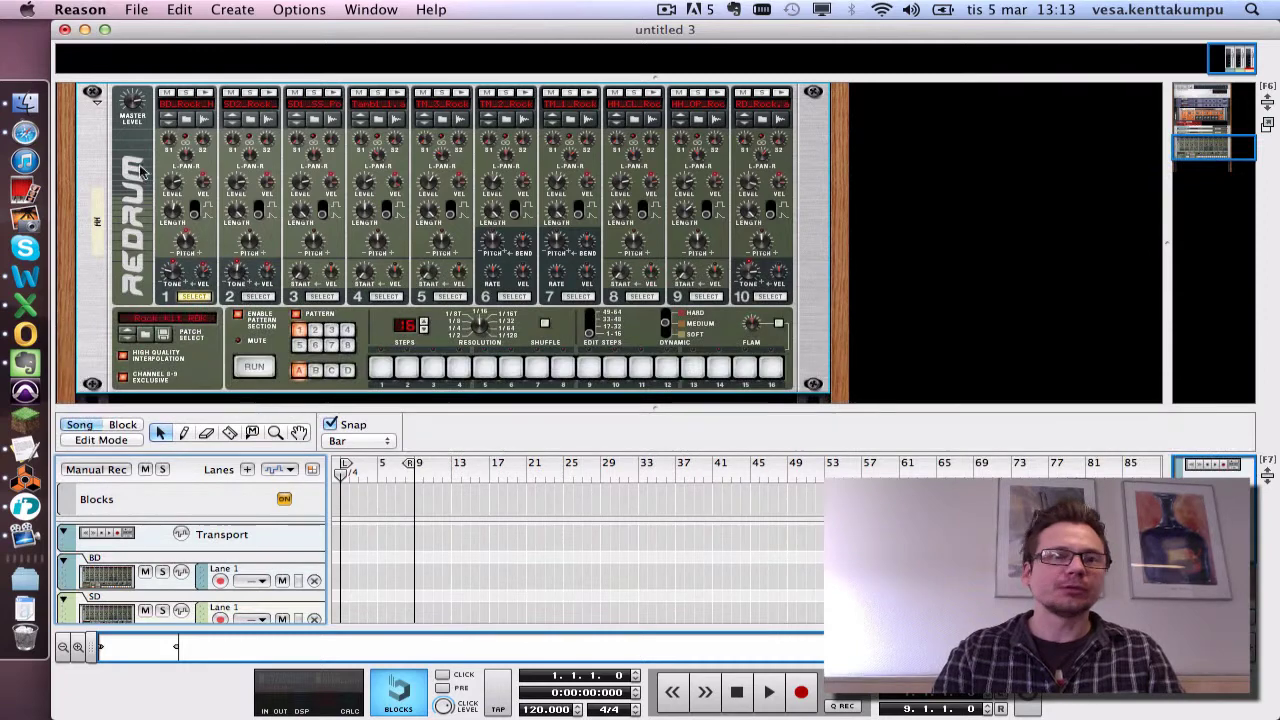
pyautogui.keyDown('alt'); pyautogui.click(94, 95); pyautogui.keyUp('alt')
pyautogui.scroll(3, 546, 178)
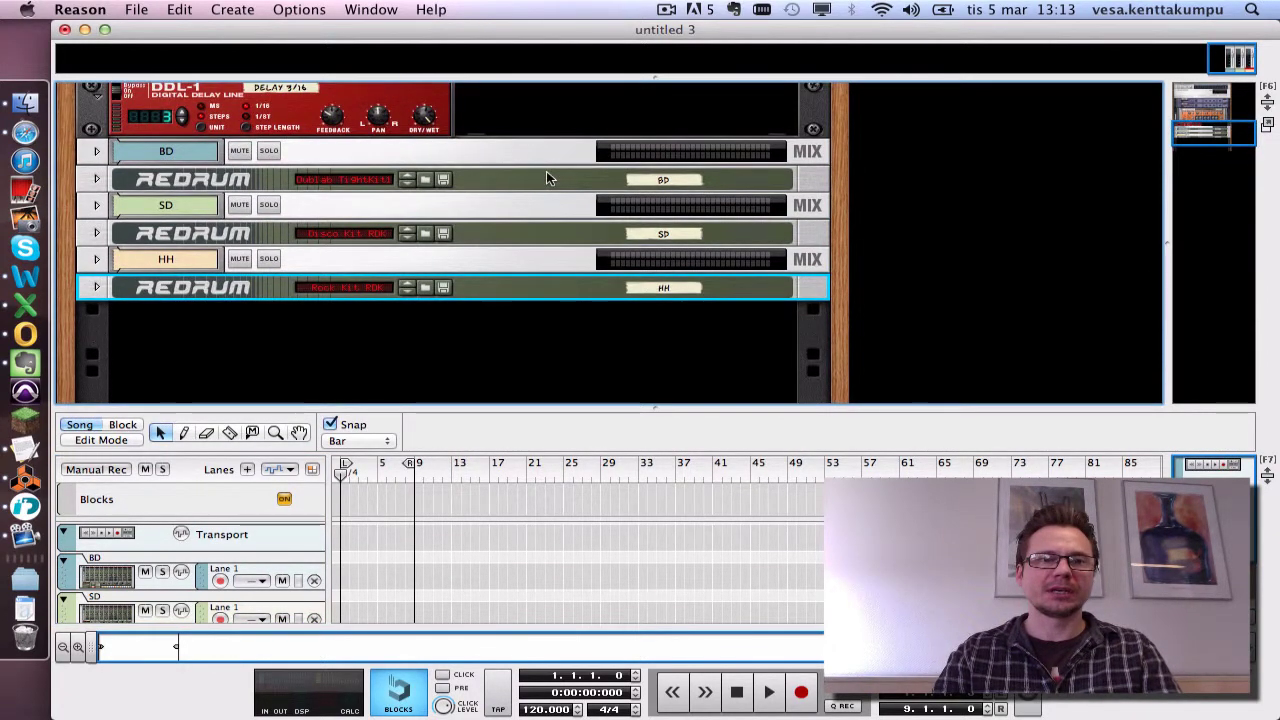
pyautogui.scroll(-3, 546, 178)
# Check the Word notes for the OH kit, then select the HH track in the enlarged sequencer.
pyautogui.press('super+Tab')
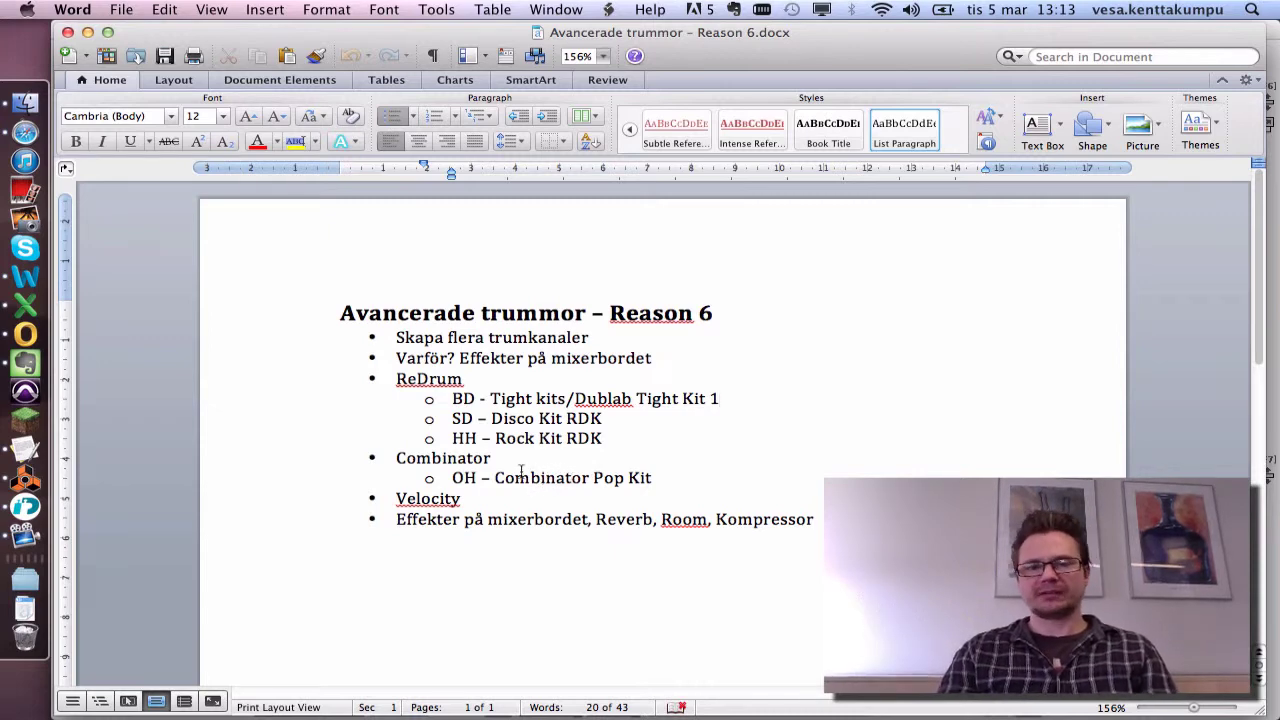
pyautogui.press('super+Tab')
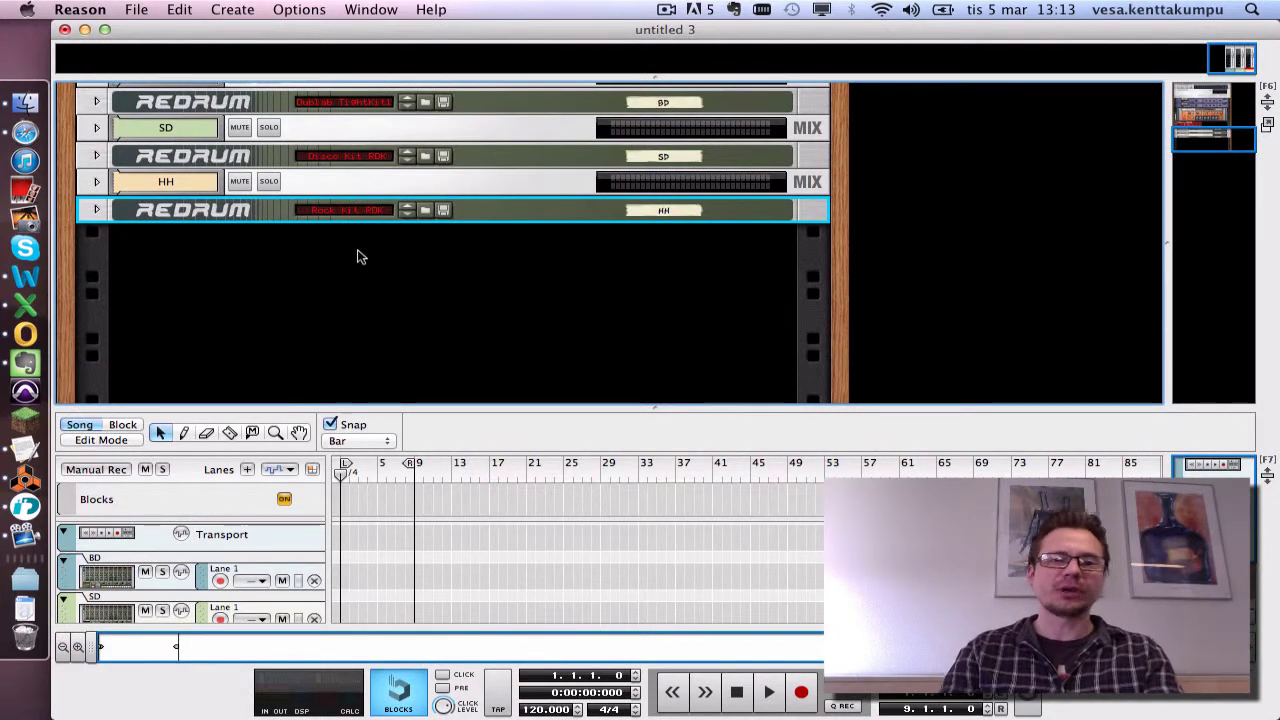
pyautogui.click(365, 284)
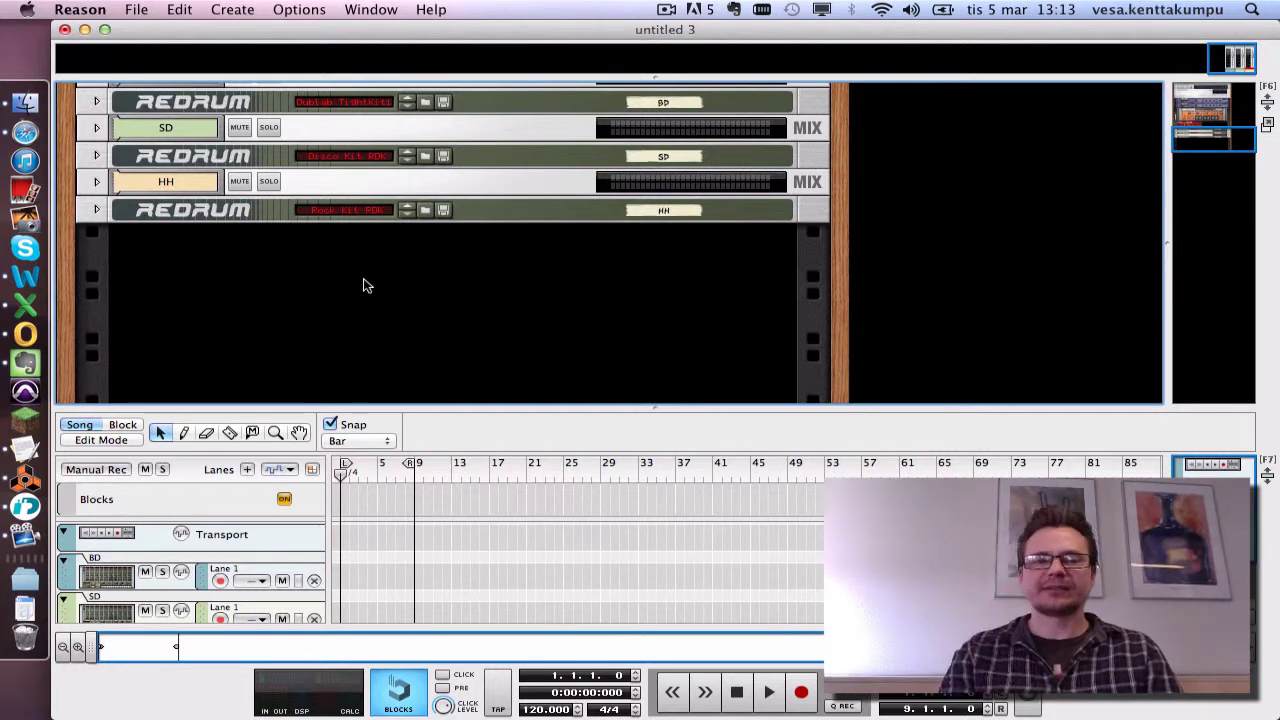
pyautogui.moveTo(642, 404); pyautogui.dragTo(642, 280)
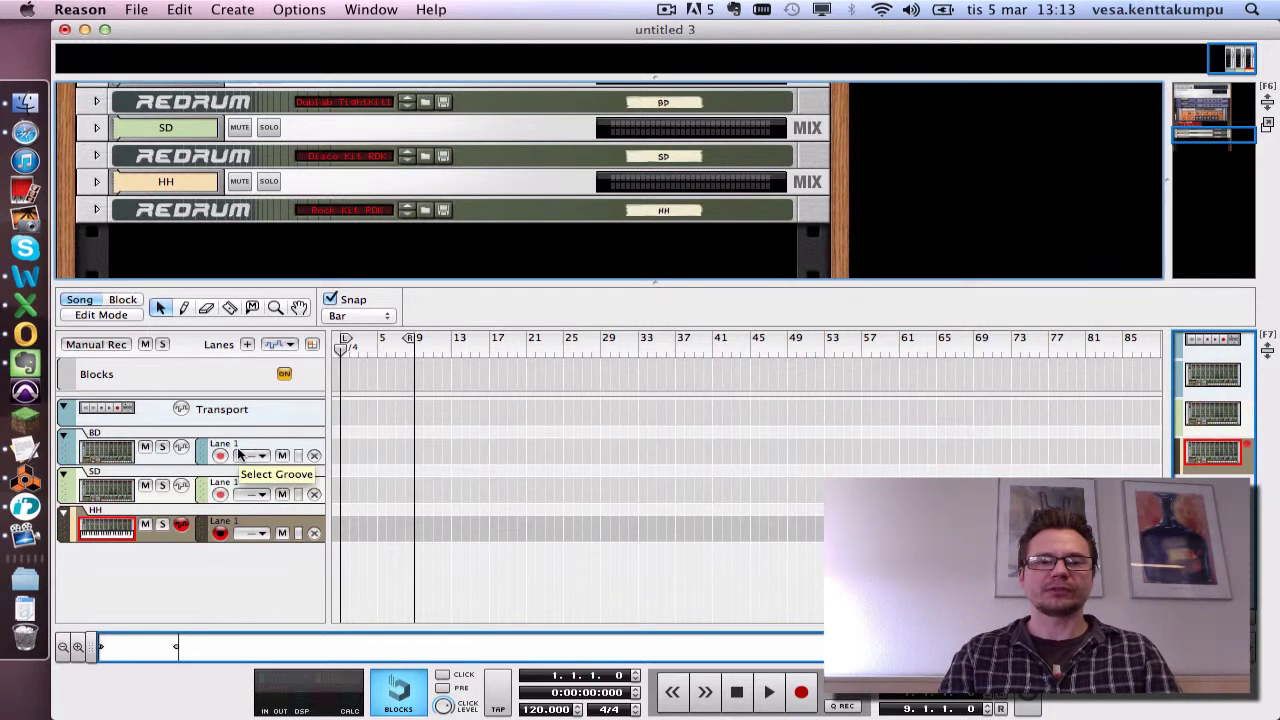
pyautogui.click(135, 460)
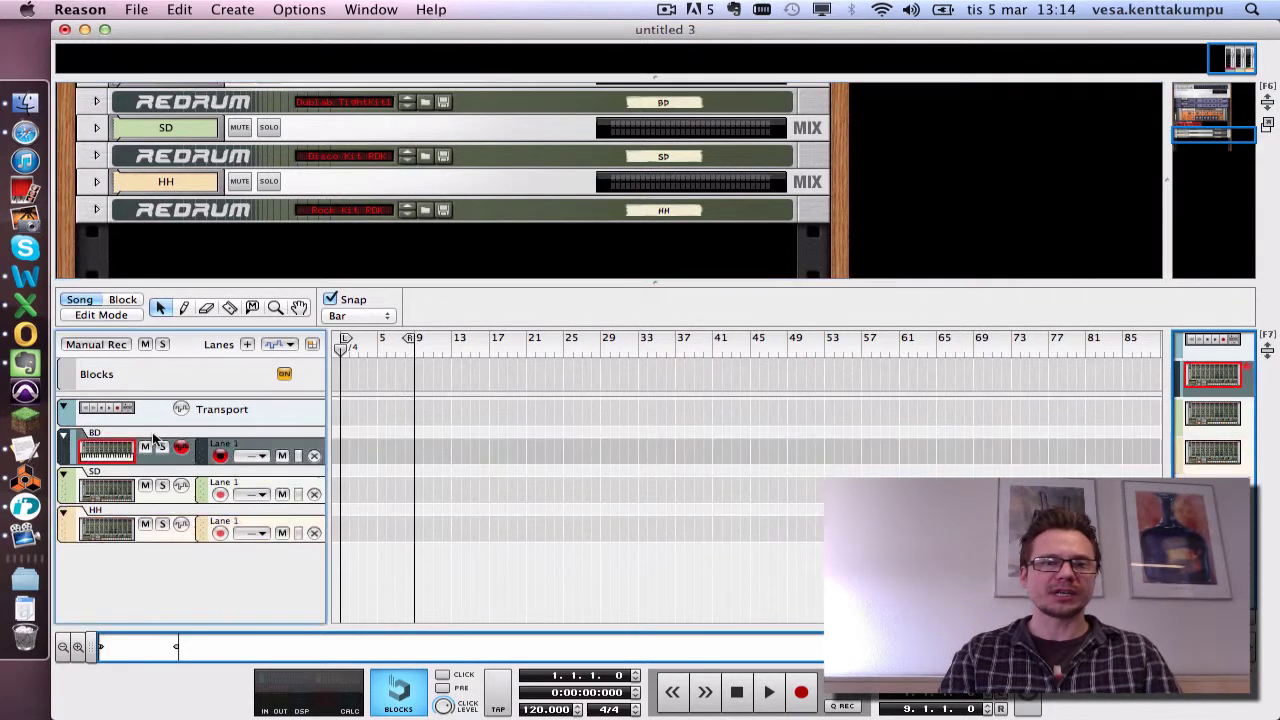
pyautogui.click(115, 520)
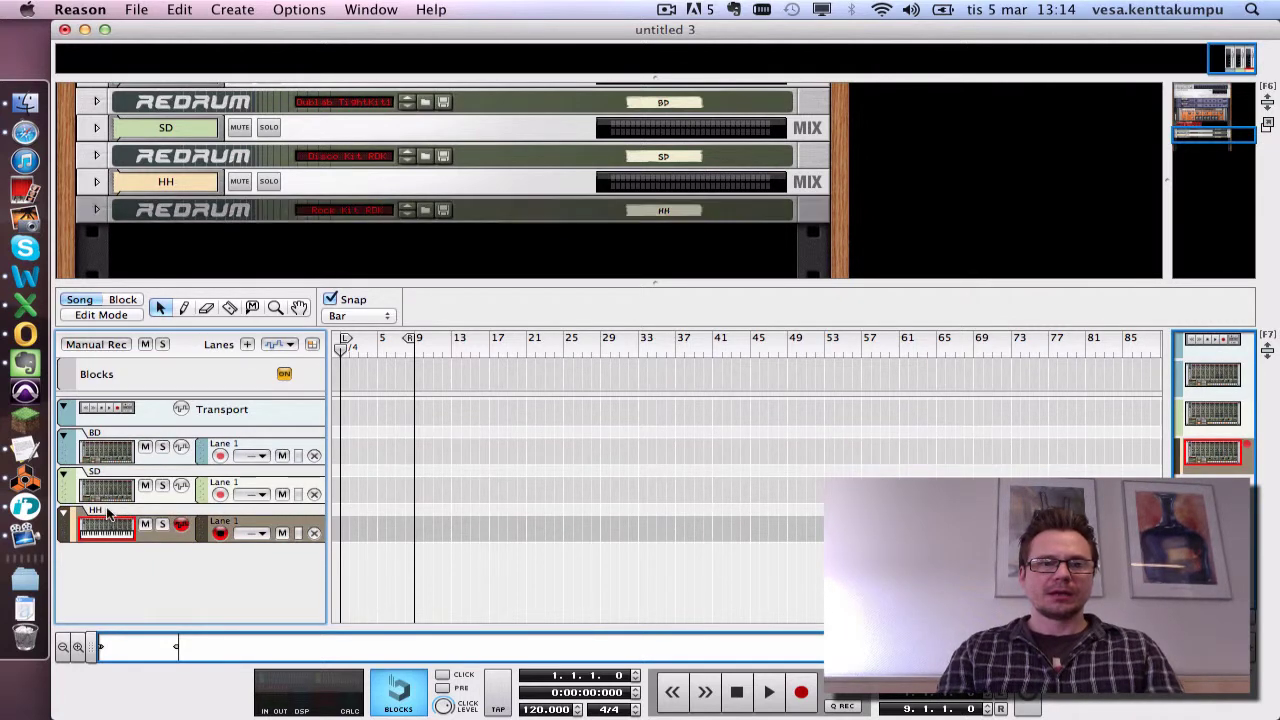
# Create a Combinator from Processed Drum Unit - Pop Kit.cmb in the factory bank's Combinator Patches, Drums and Percussion, Drum Kits folder.
pyautogui.click(254, 12)
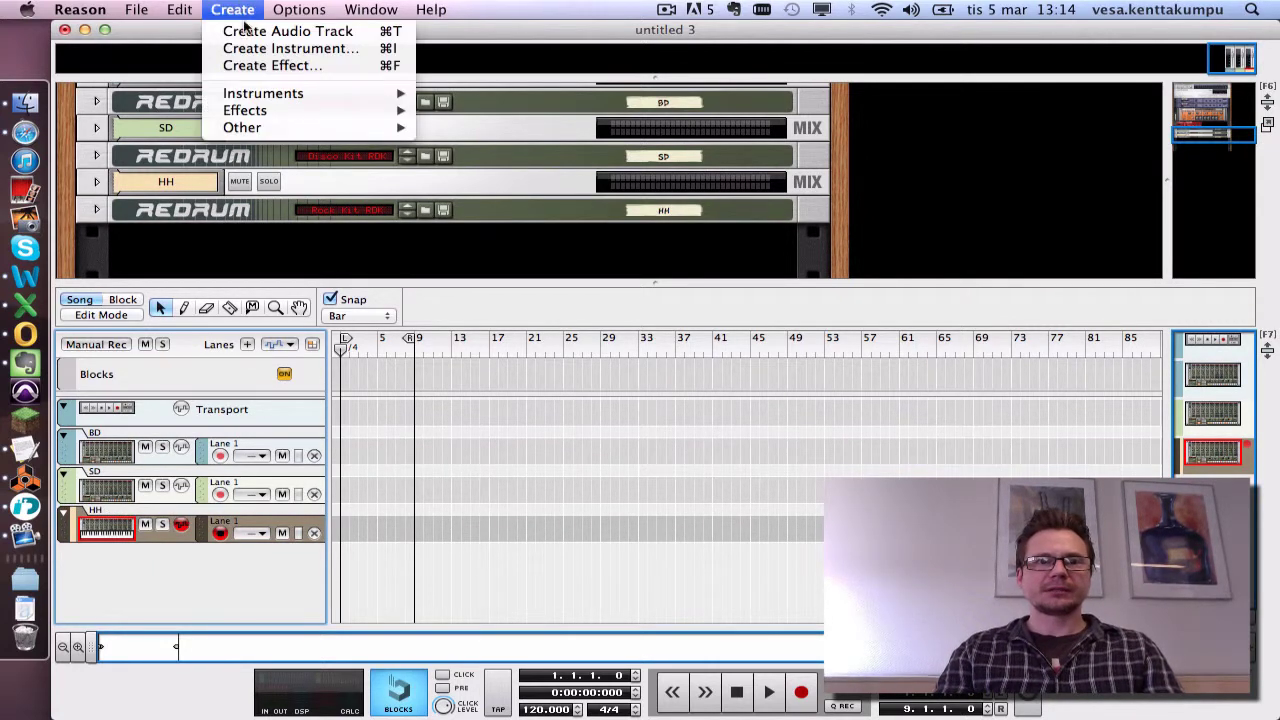
pyautogui.click(256, 49)
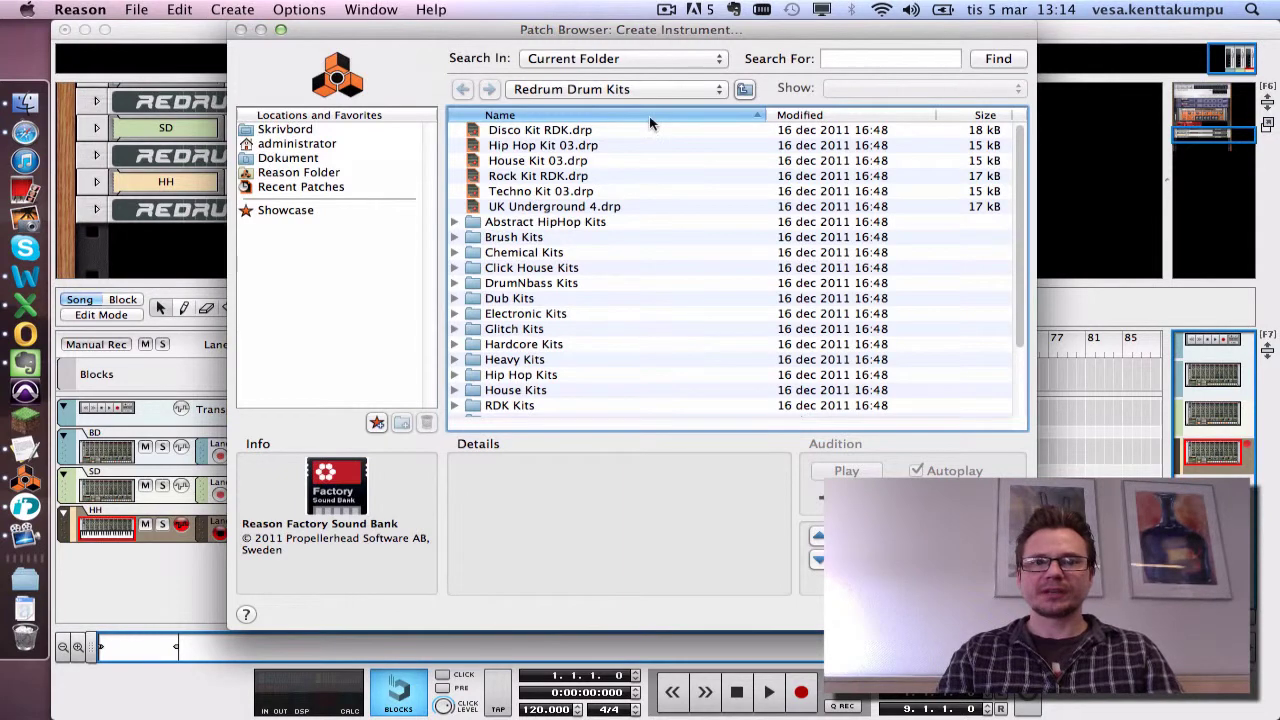
pyautogui.click(744, 89)
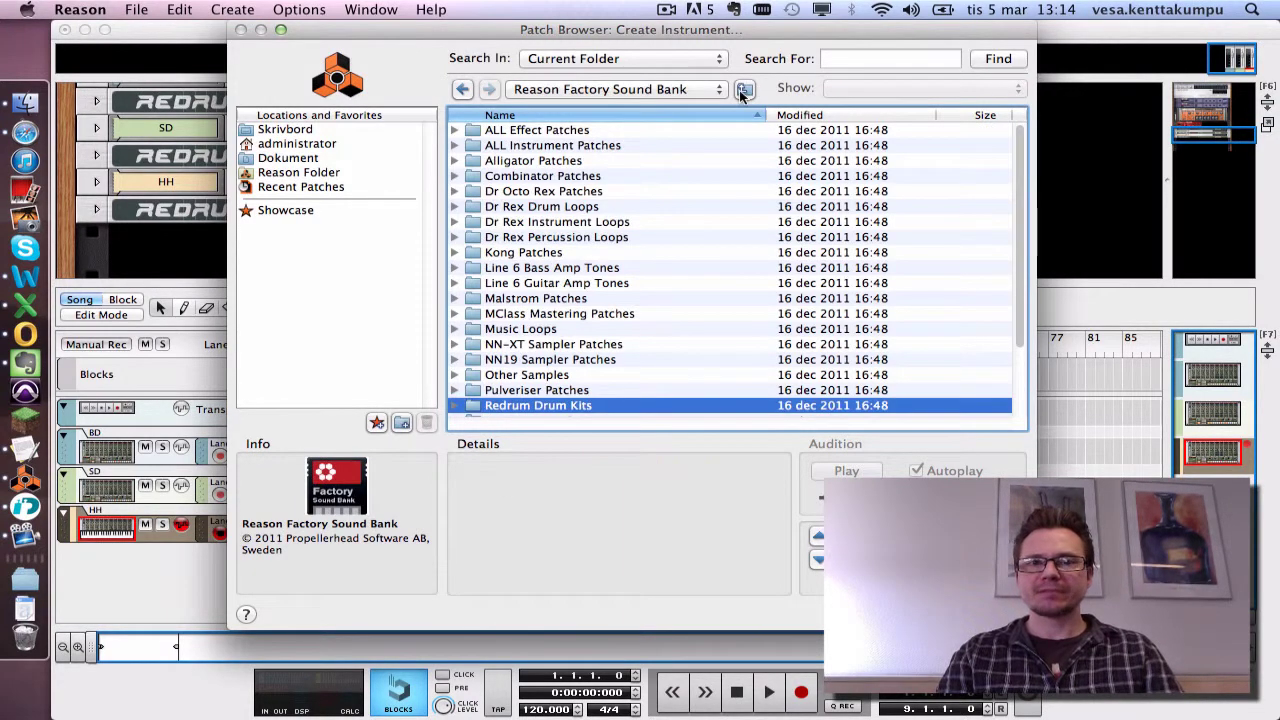
pyautogui.doubleClick(562, 177)
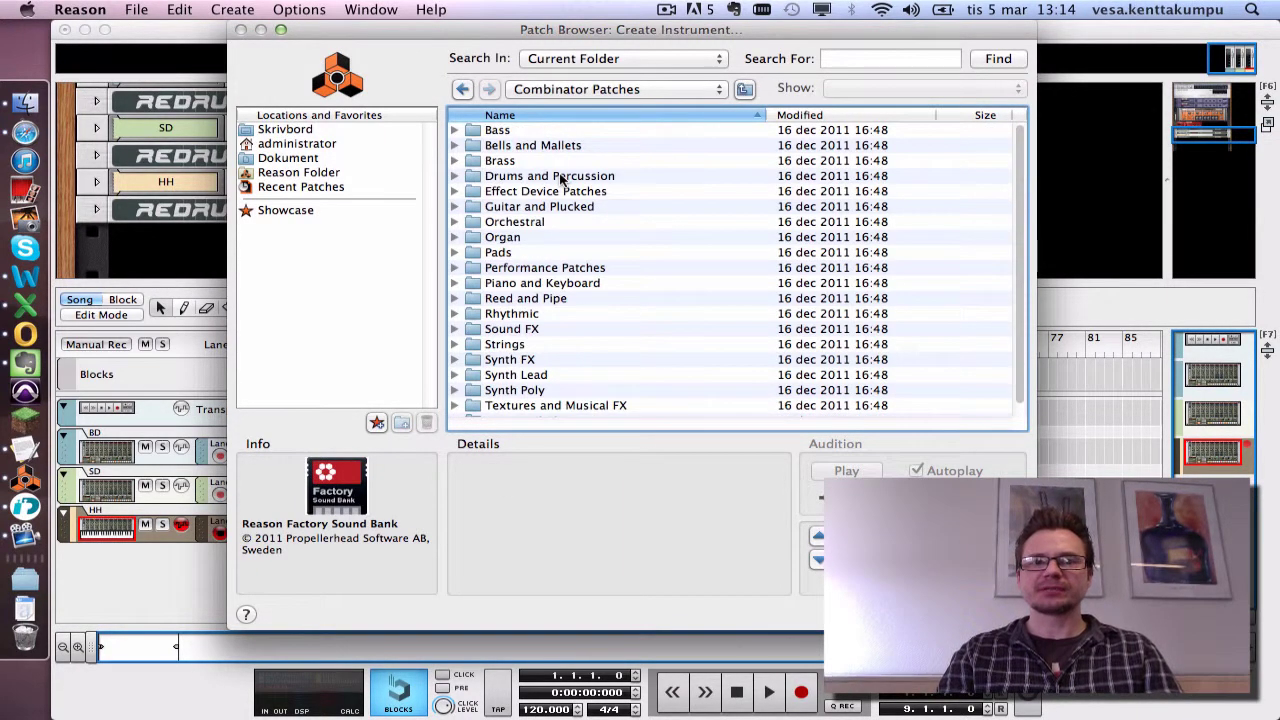
pyautogui.click(527, 179)
pyautogui.doubleClick(527, 182)
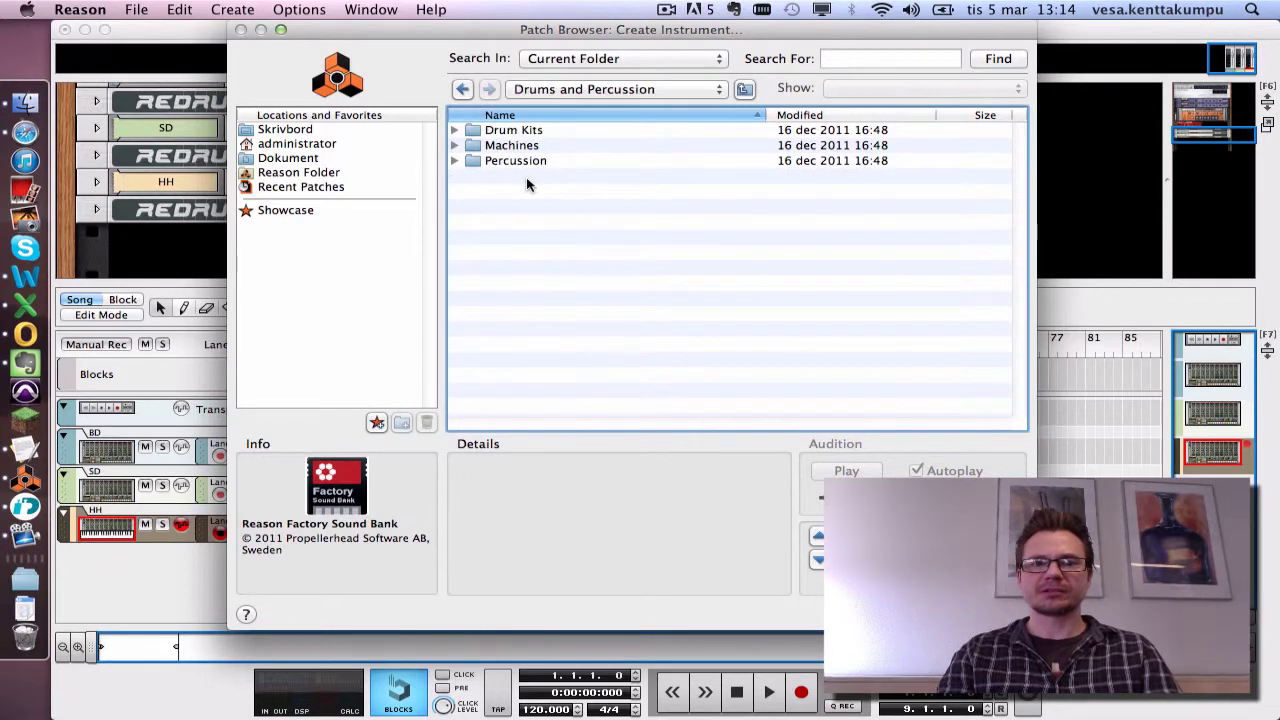
pyautogui.doubleClick(538, 131)
pyautogui.press('super+Tab')
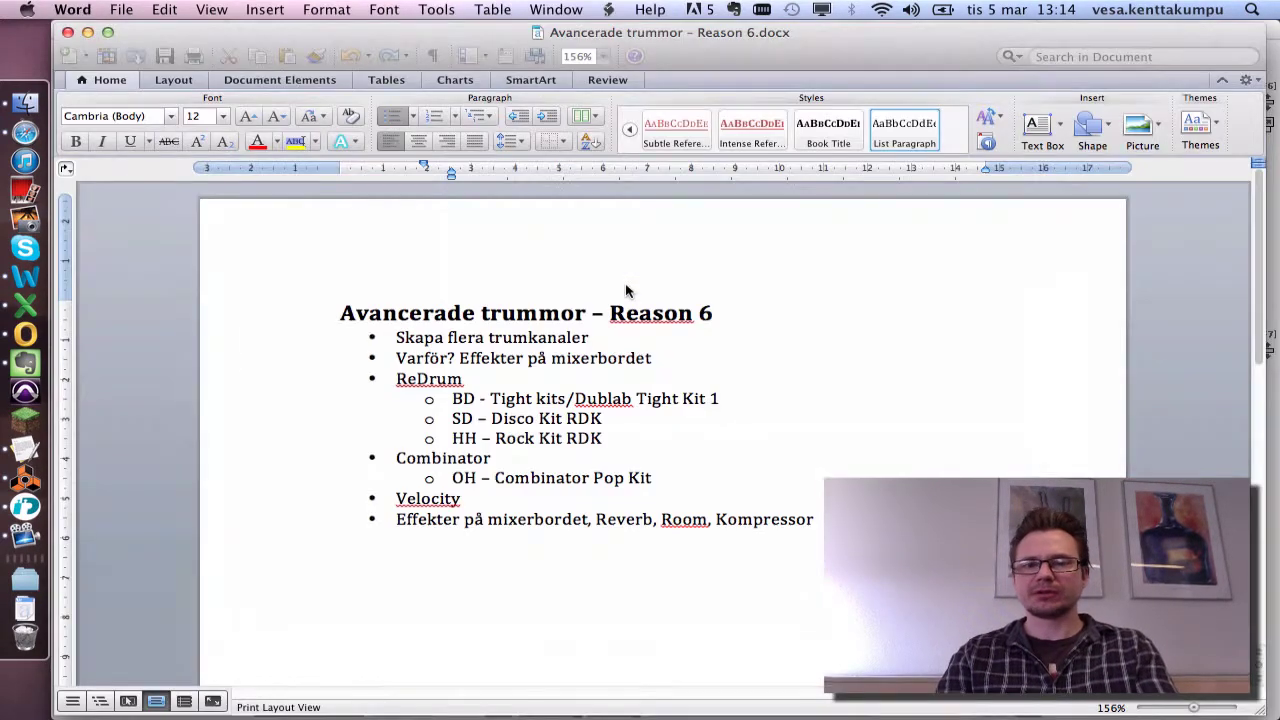
pyautogui.press('super+Tab')
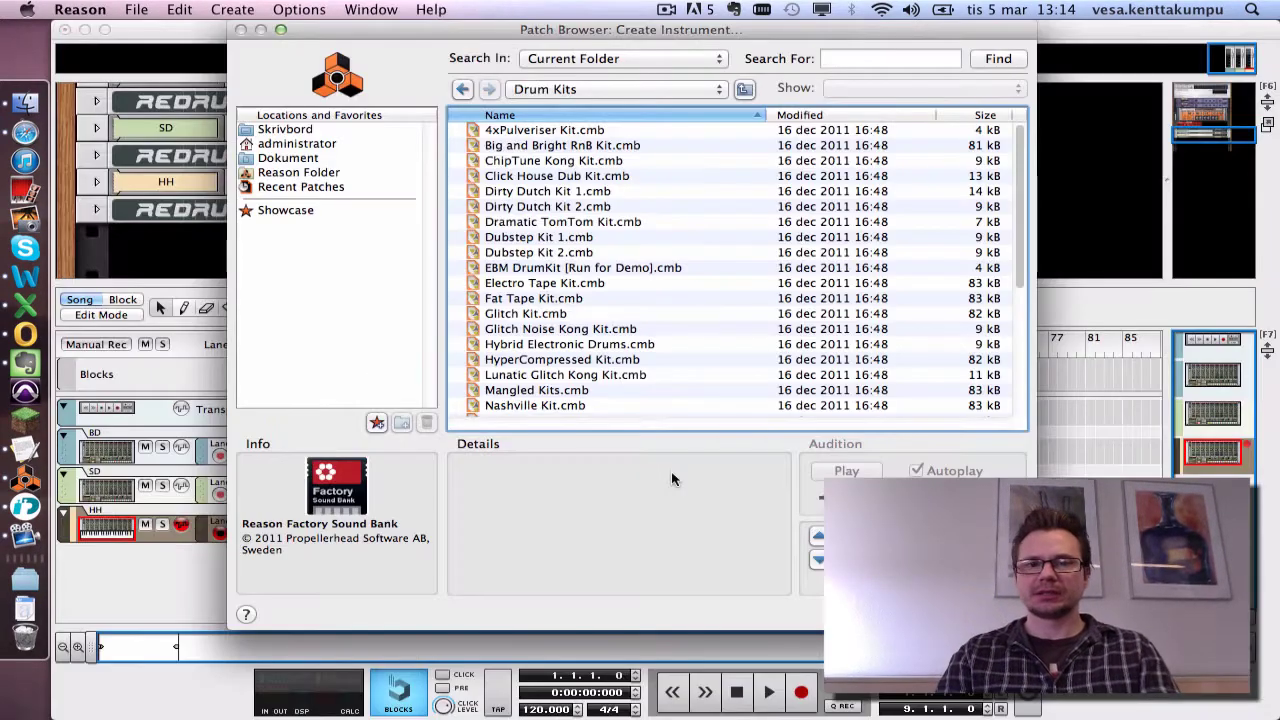
pyautogui.scroll(-5, 654, 368)
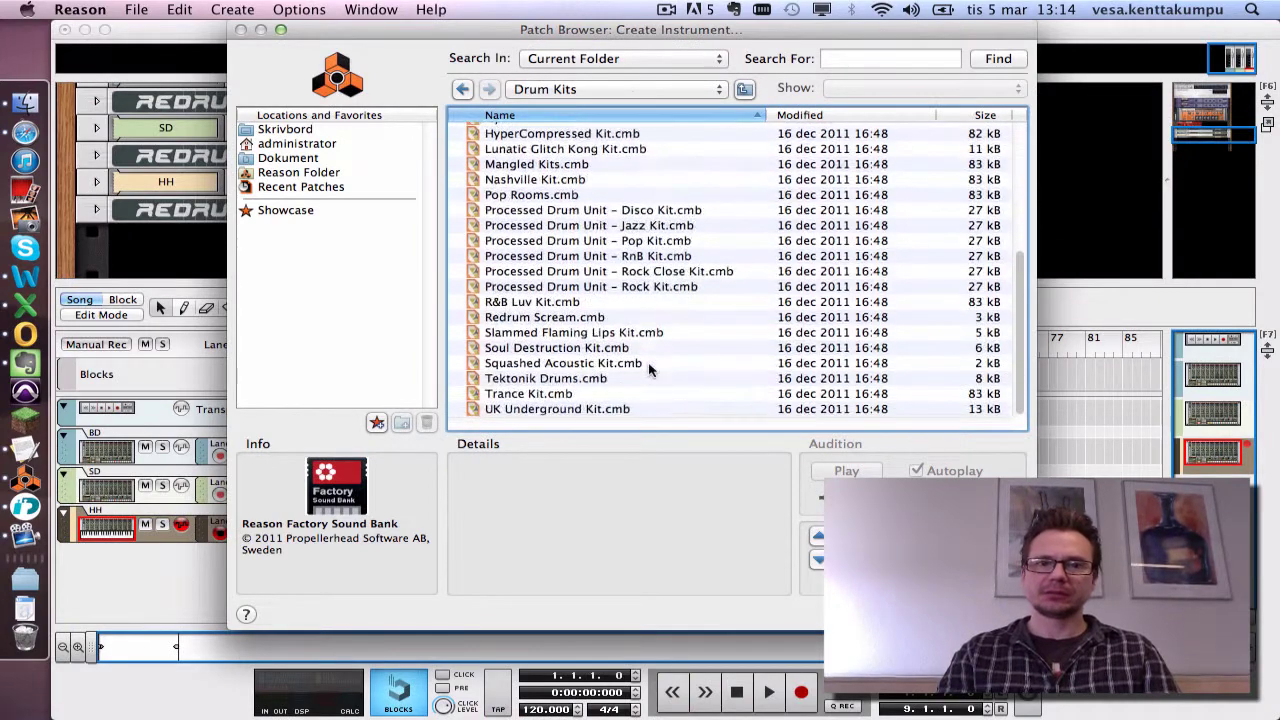
pyautogui.doubleClick(622, 241)
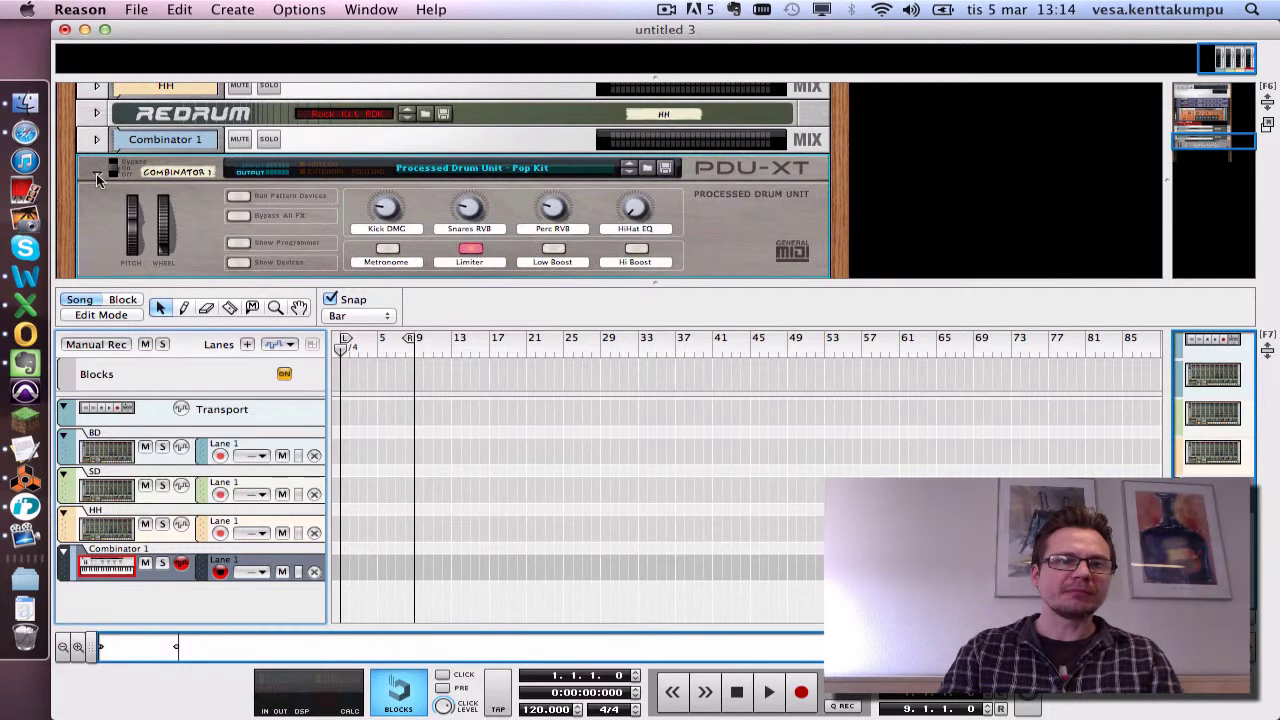
# Fold the Combinator in the rack and rename its sequencer track as OH.
pyautogui.moveTo(397, 285); pyautogui.dragTo(386, 323)
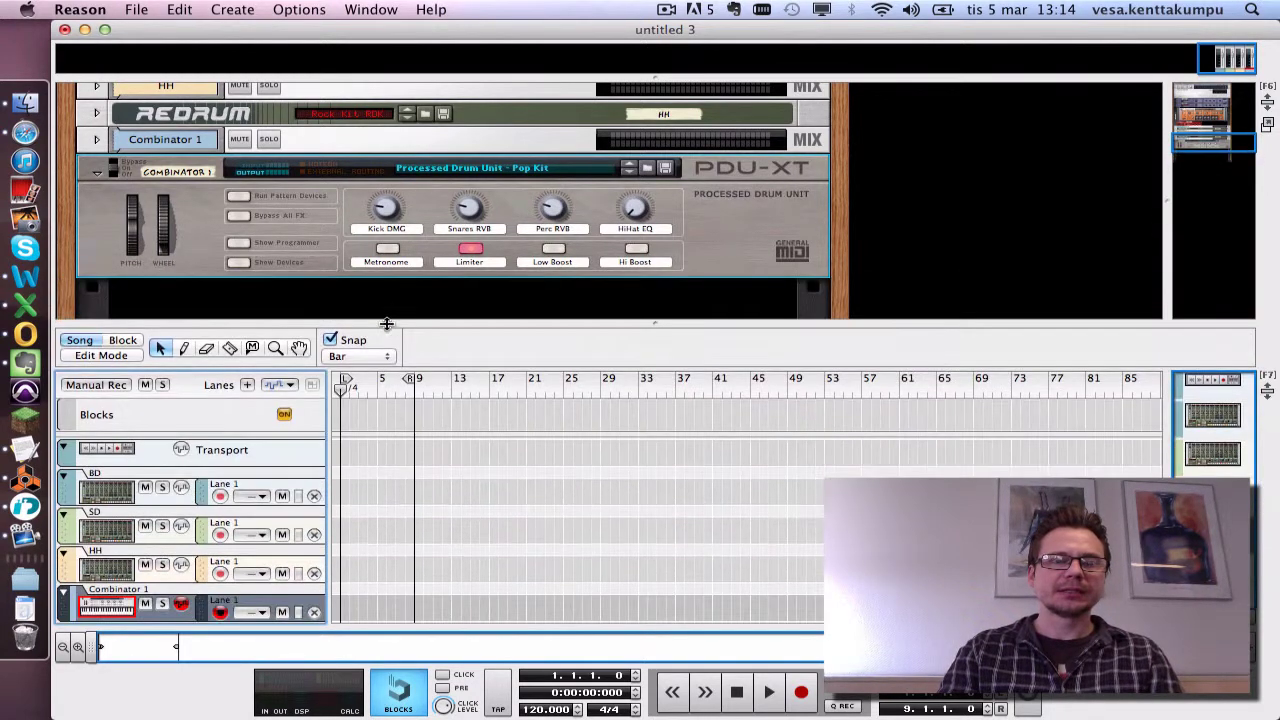
pyautogui.click(100, 176)
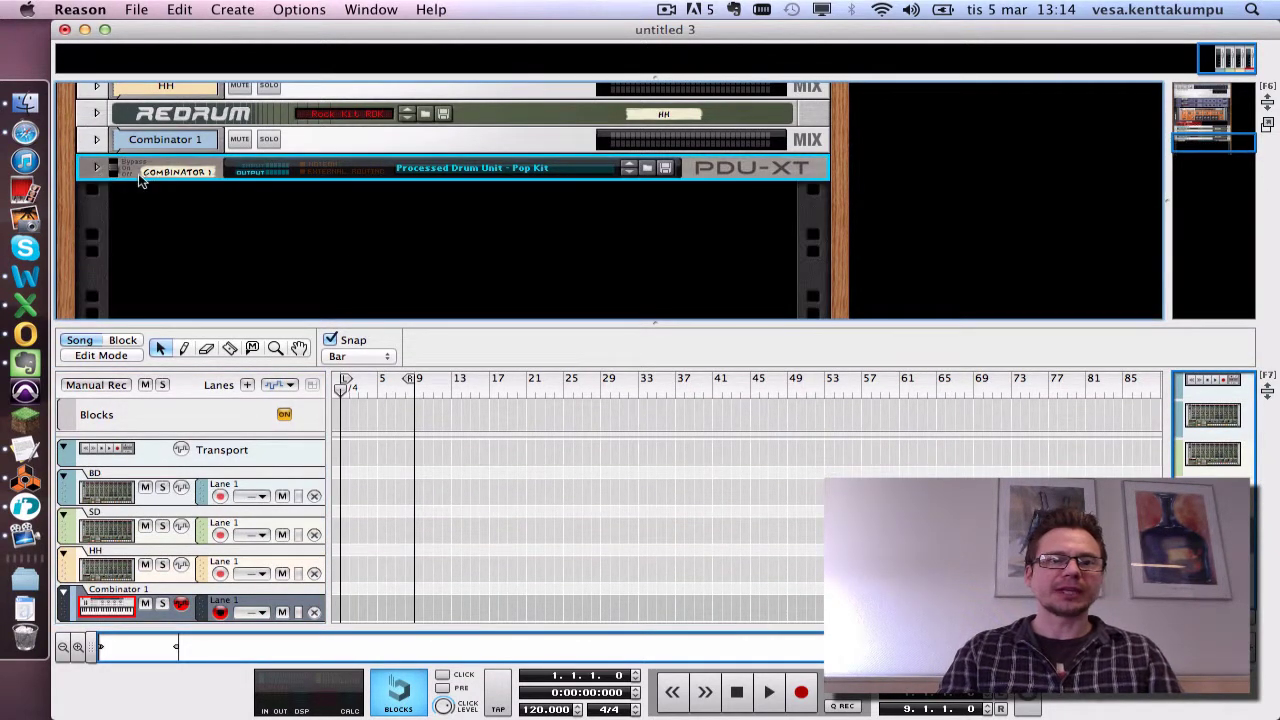
pyautogui.moveTo(441, 320); pyautogui.dragTo(441, 228)
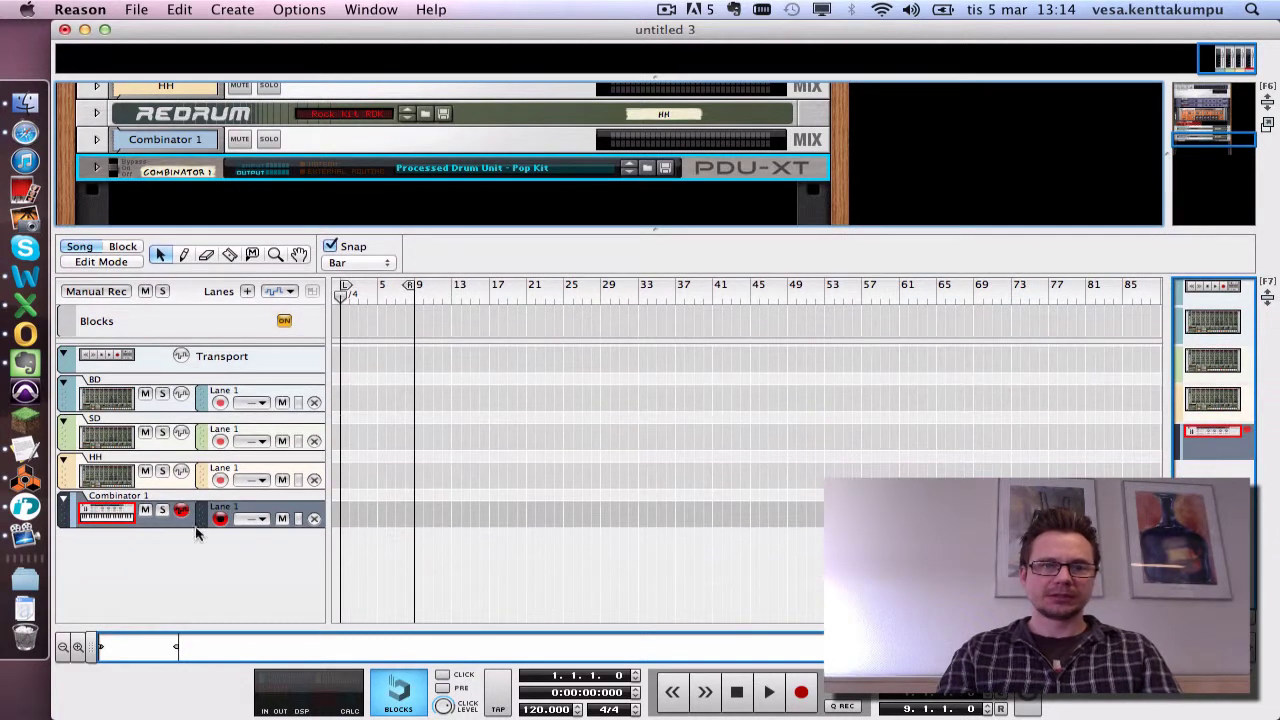
pyautogui.doubleClick(118, 498)
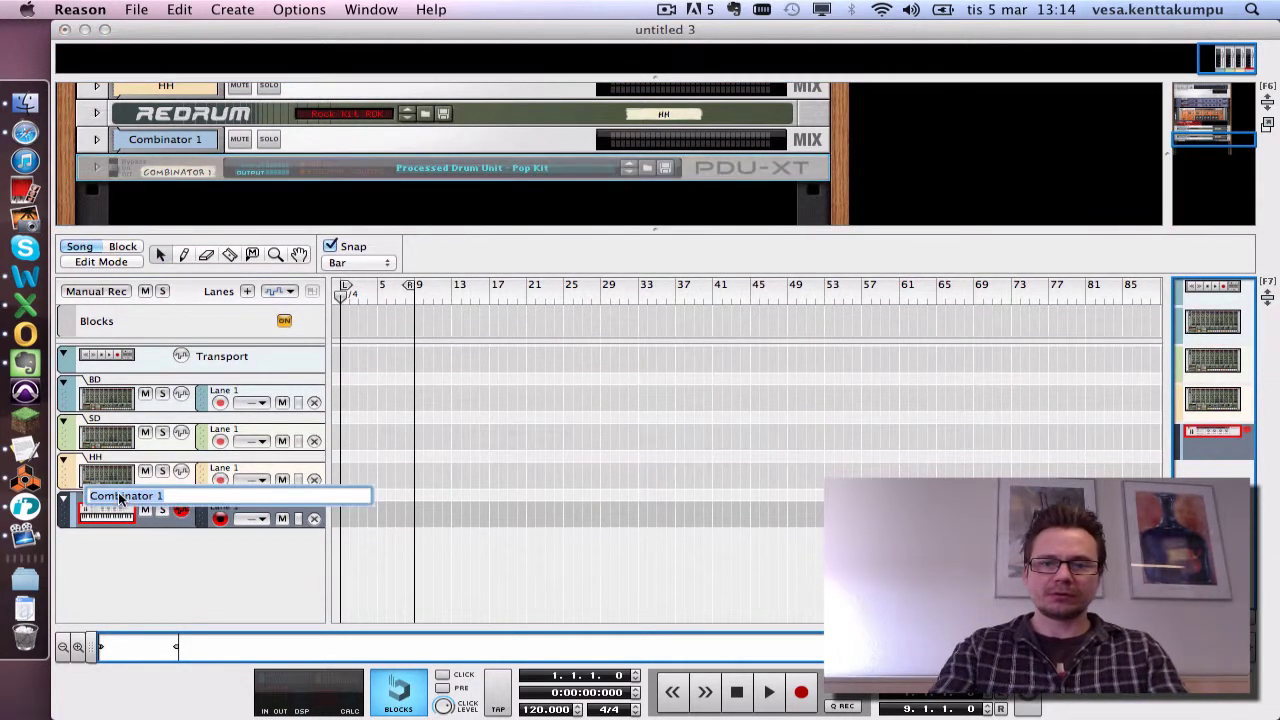
pyautogui.write('OH')
pyautogui.press('Return')
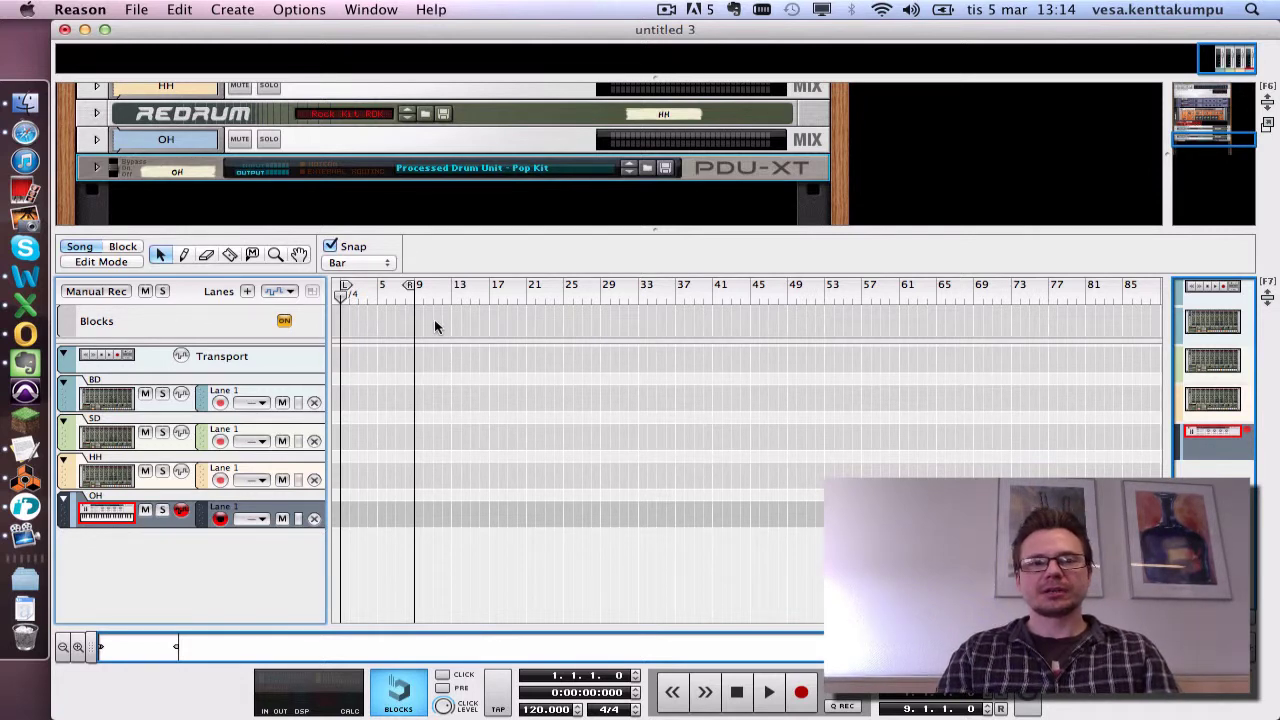
# Show the On-screen Piano Keys and move their window clear of the rack's device names.
pyautogui.click(368, 17)
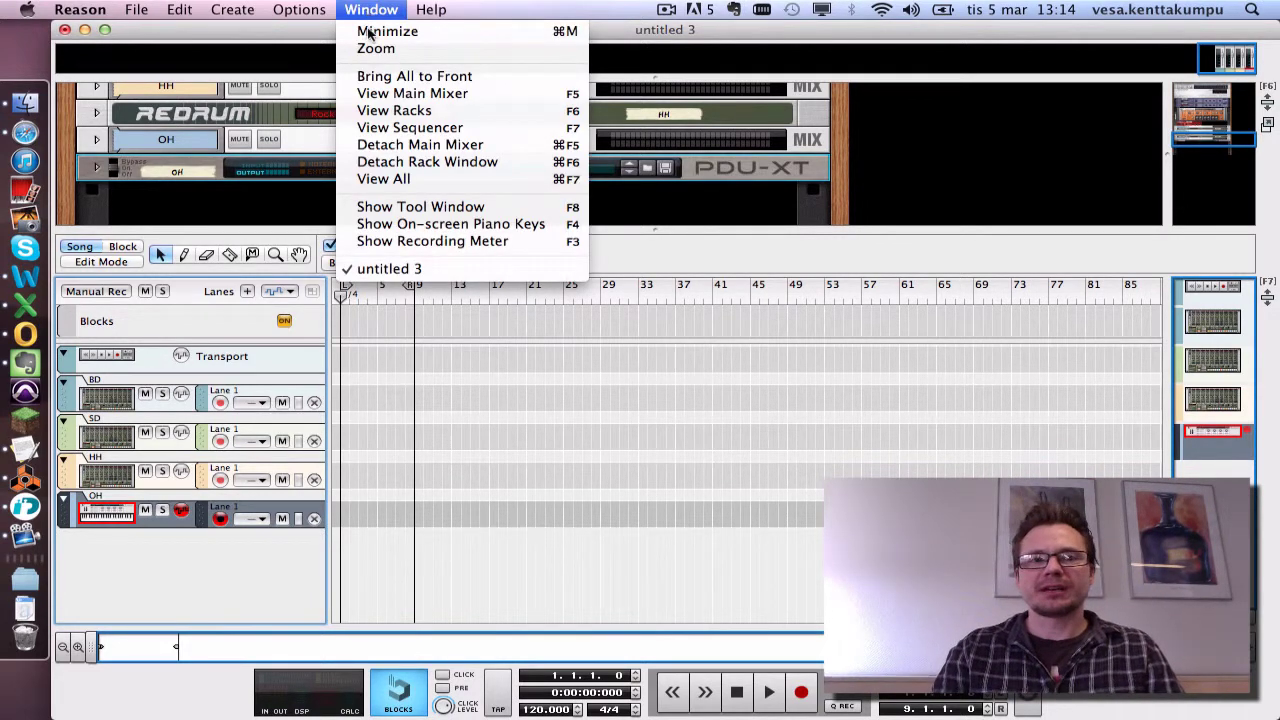
pyautogui.click(430, 226)
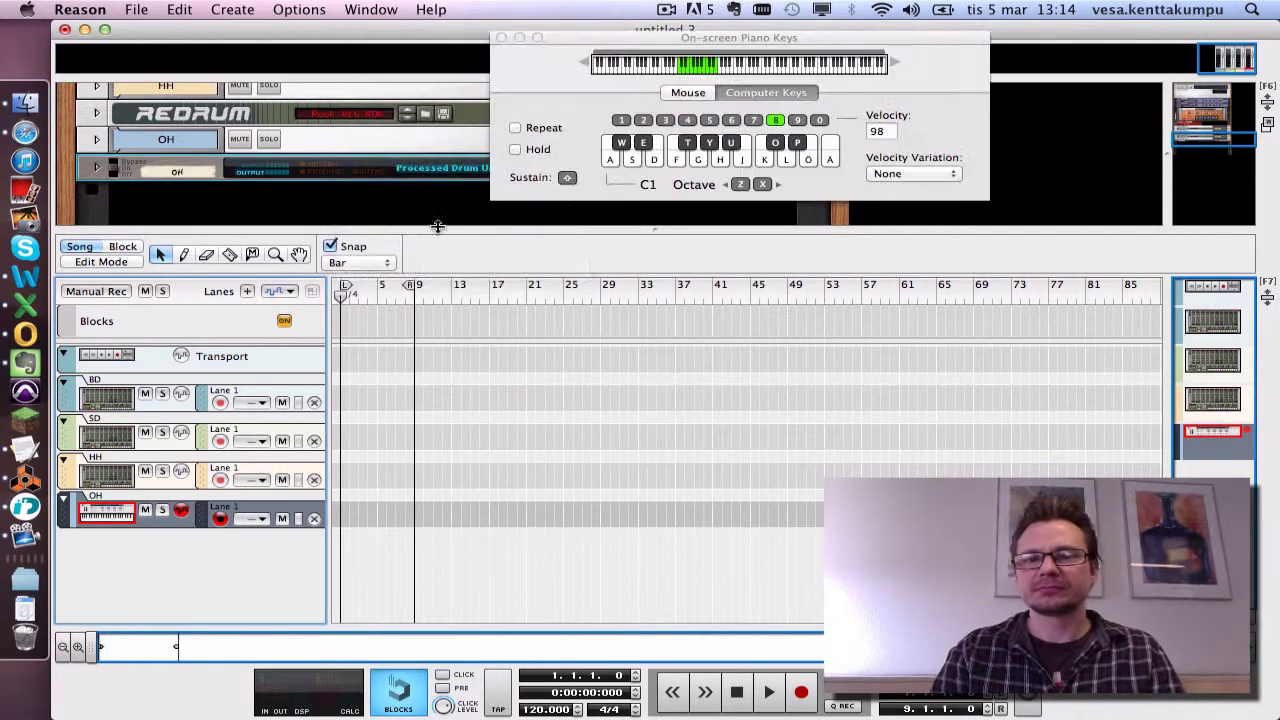
pyautogui.moveTo(946, 41); pyautogui.dragTo(1055, 65)
# Audition the drum sounds track by track: C1 on BD, C#1 on SD and G1 on HH.
pyautogui.click(113, 383)
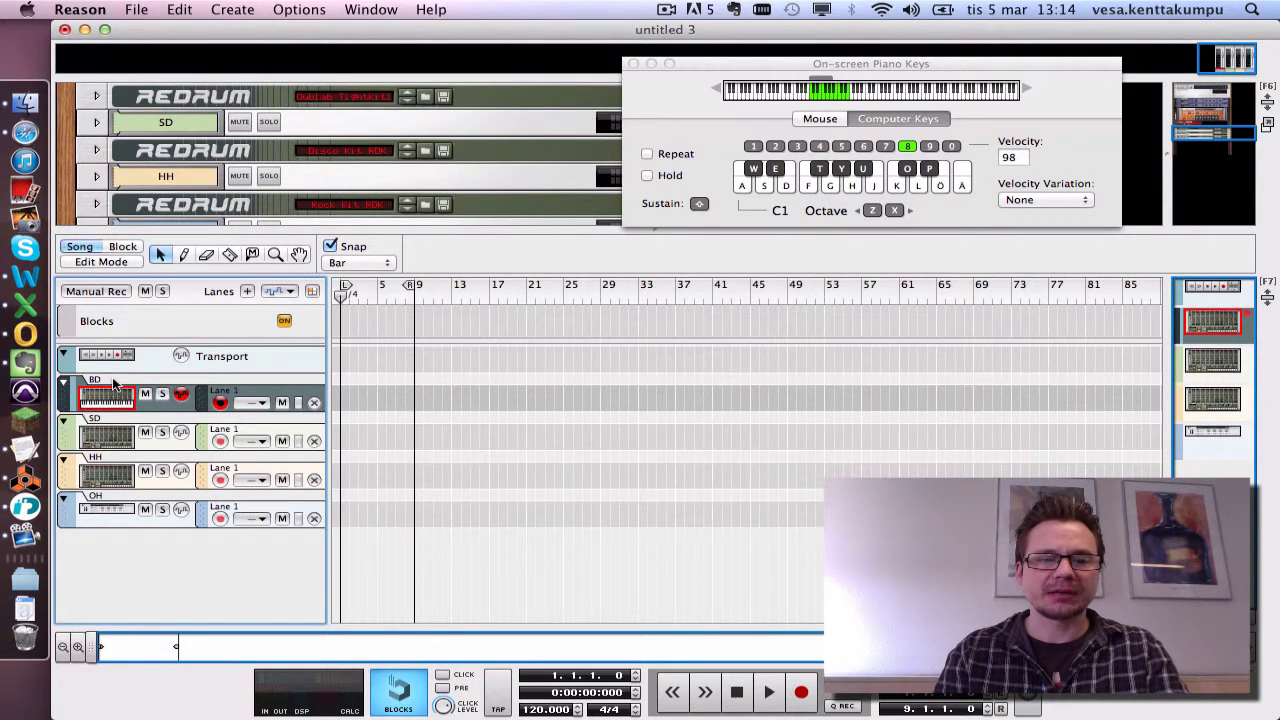
pyautogui.press('a')
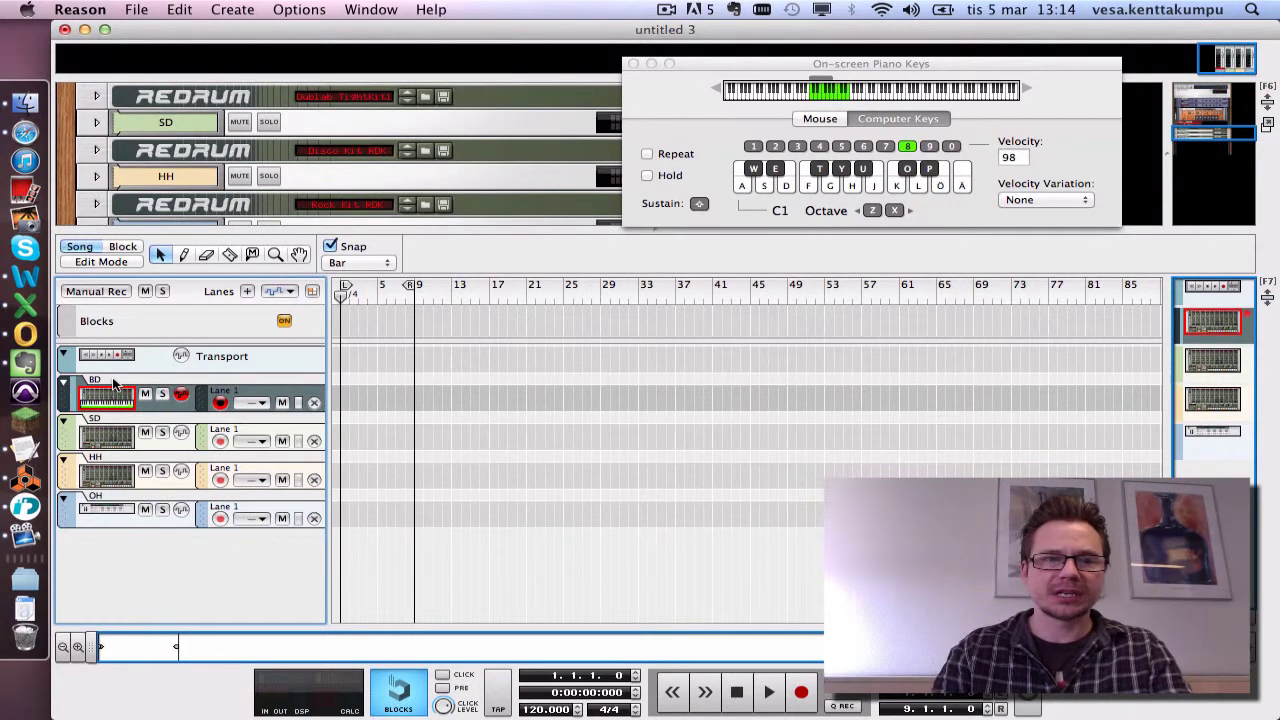
pyautogui.press('Down')
pyautogui.press('w')
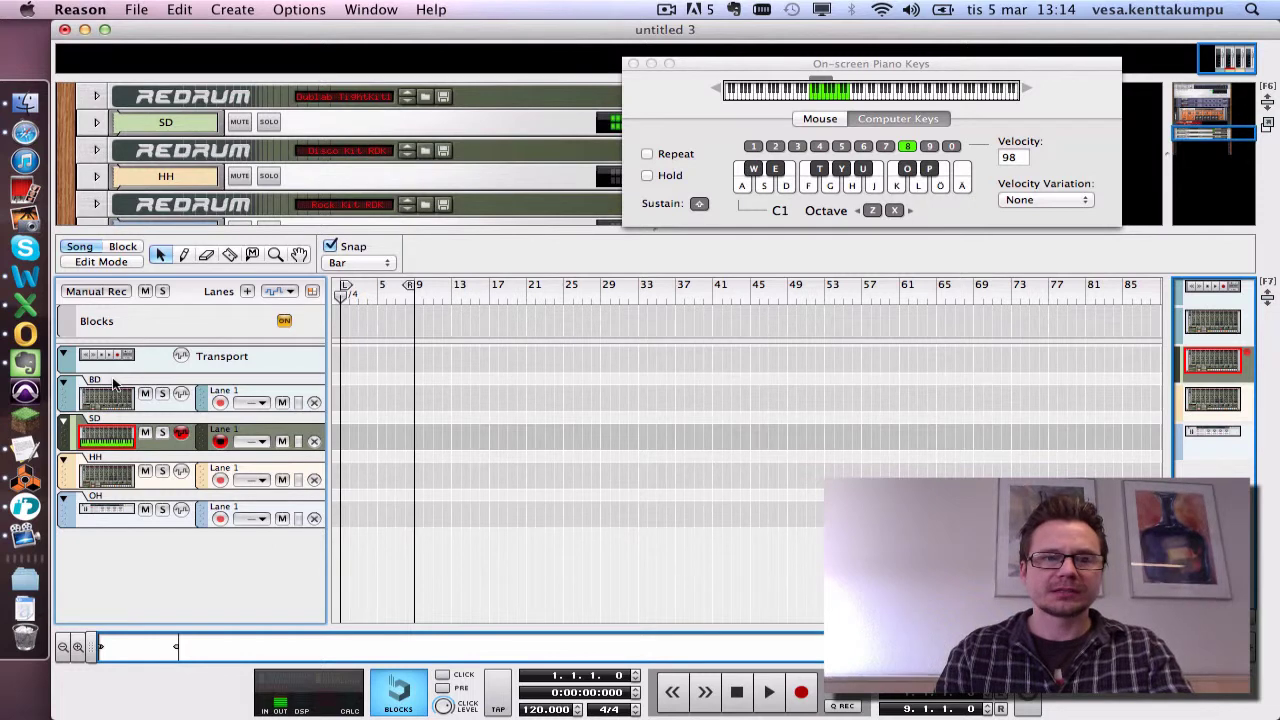
pyautogui.press('w')
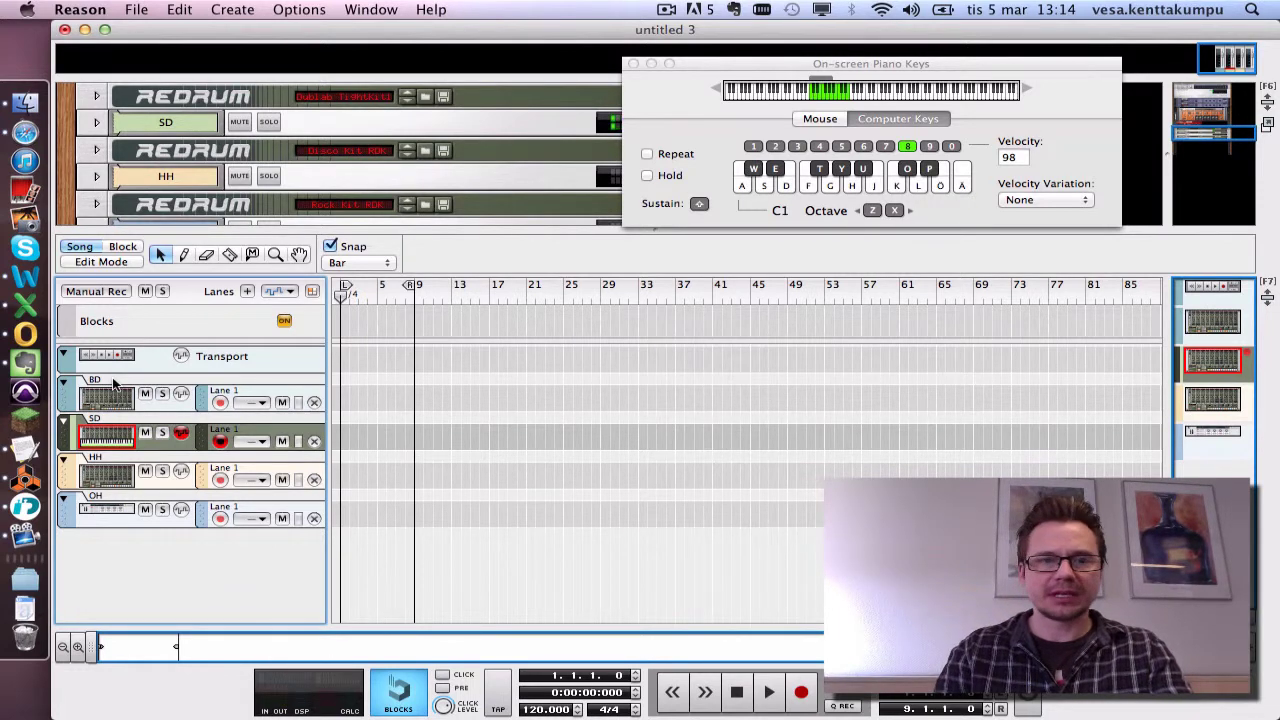
pyautogui.press('Down')
pyautogui.press('g')
pyautogui.press('g')
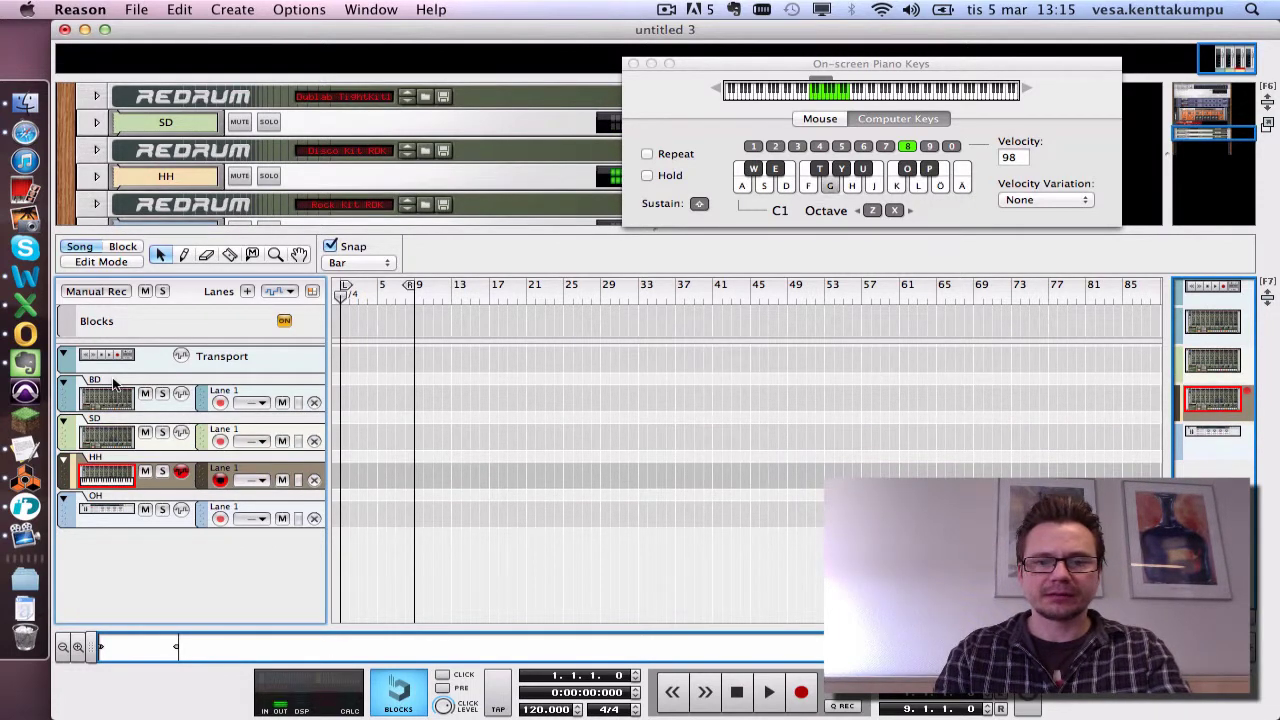
# Audition G1 on the HH track and C#2 on the OH track, and reselect the BD track.
pyautogui.press('g')
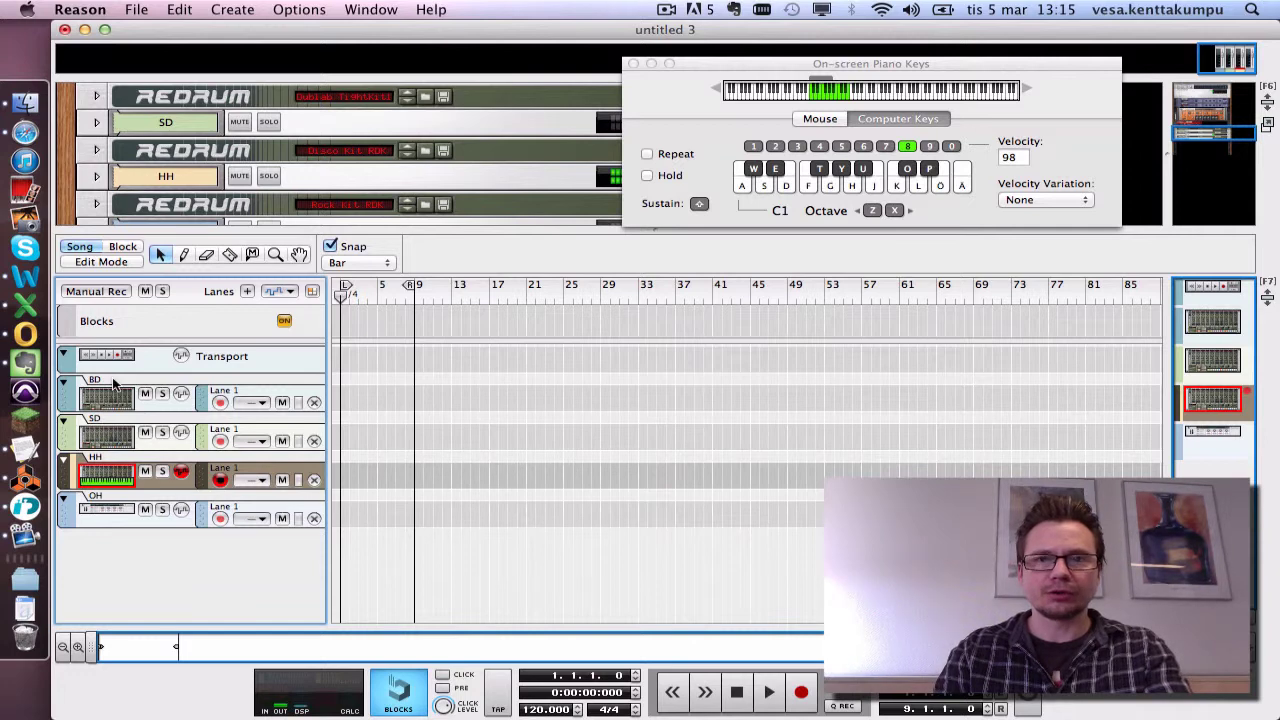
pyautogui.press('Down')
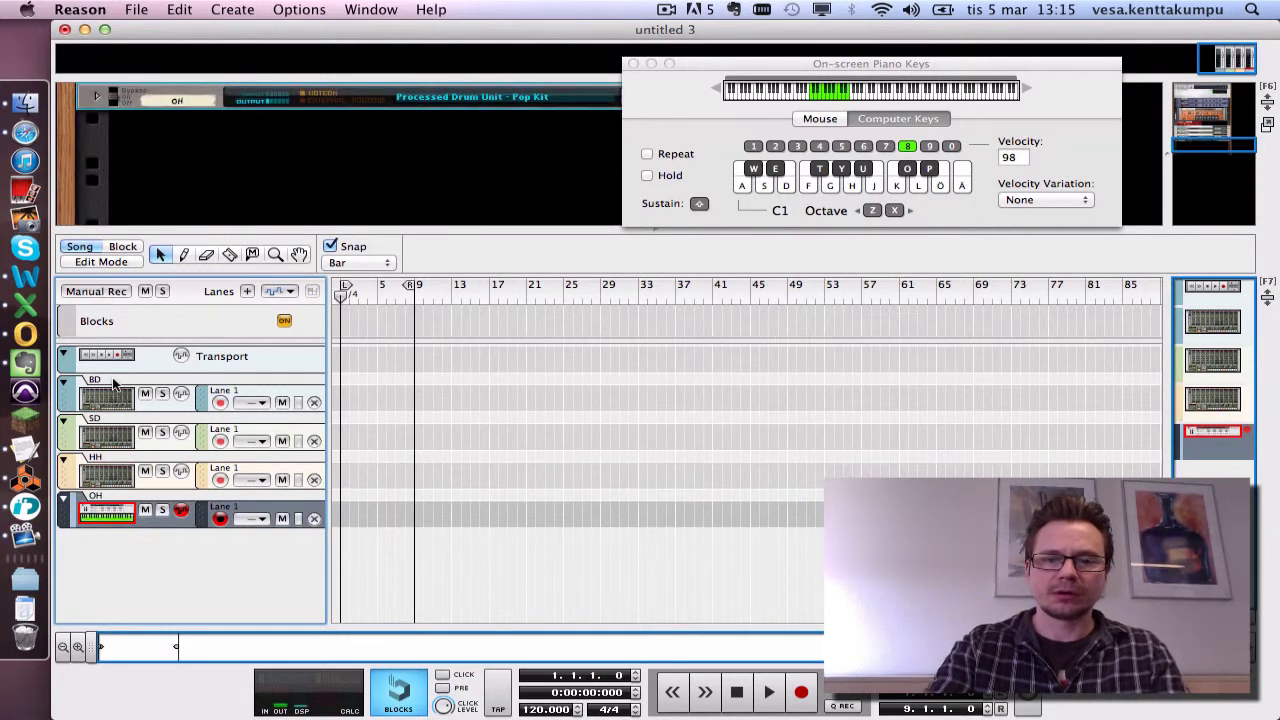
pyautogui.press('o')
pyautogui.press('o')
pyautogui.press('o')
pyautogui.press('o')
pyautogui.press('o')
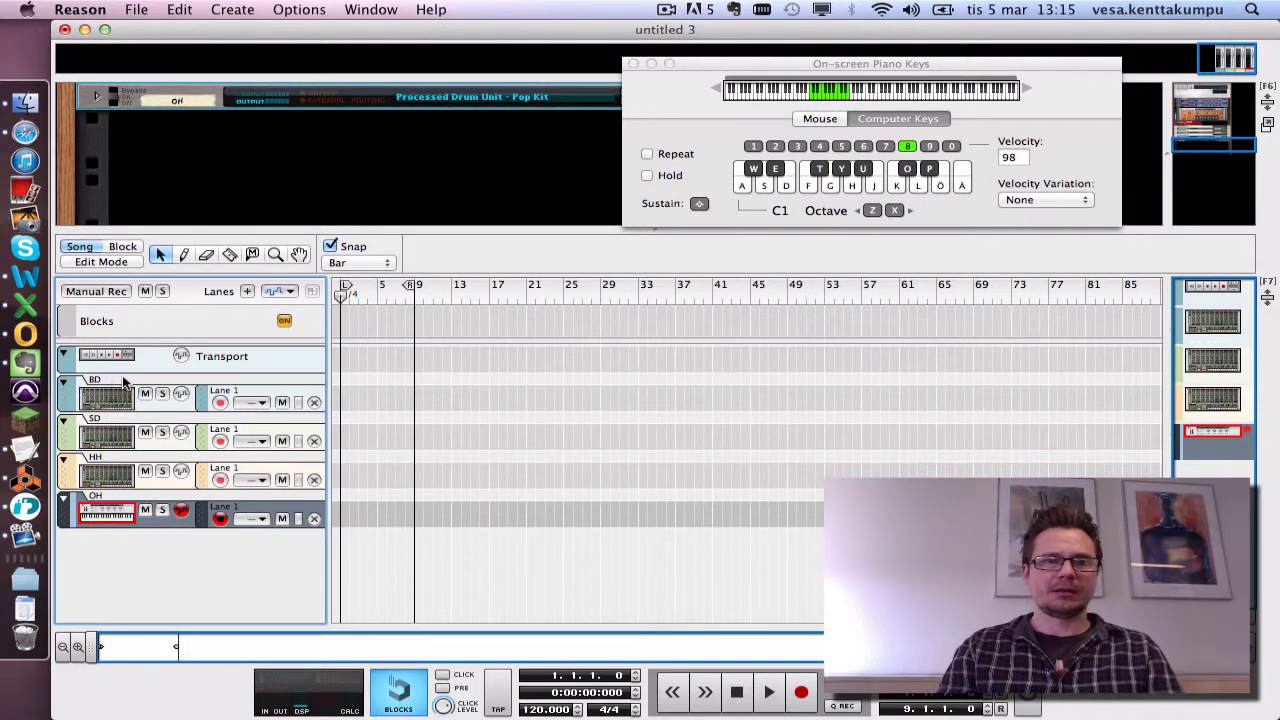
pyautogui.click(124, 381)
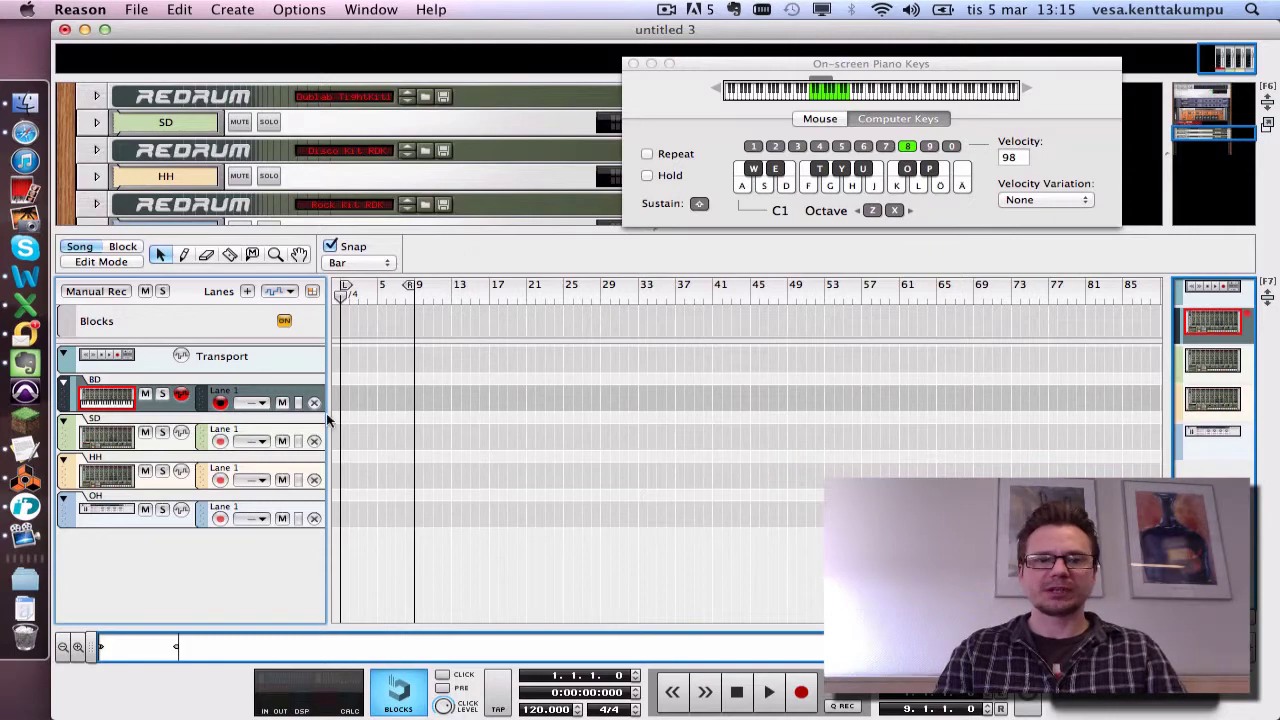
pyautogui.click(25, 333)
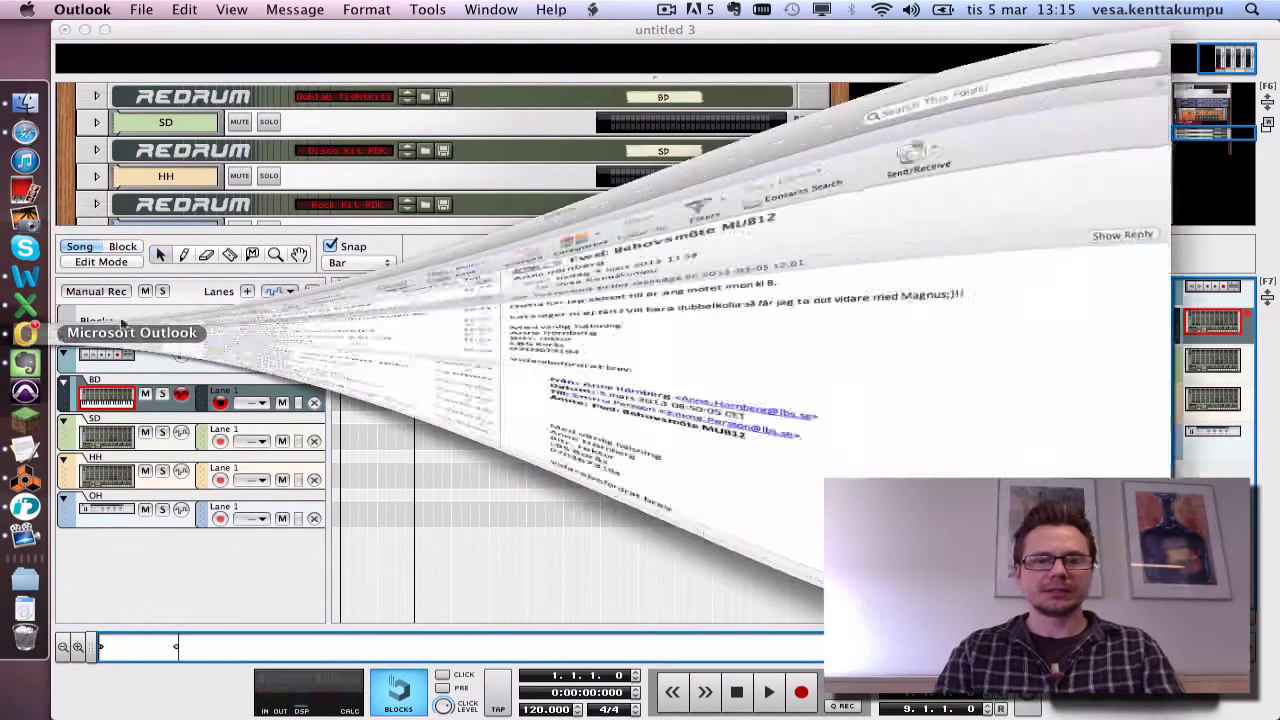
pyautogui.press('super+w')
pyautogui.click(457, 254)
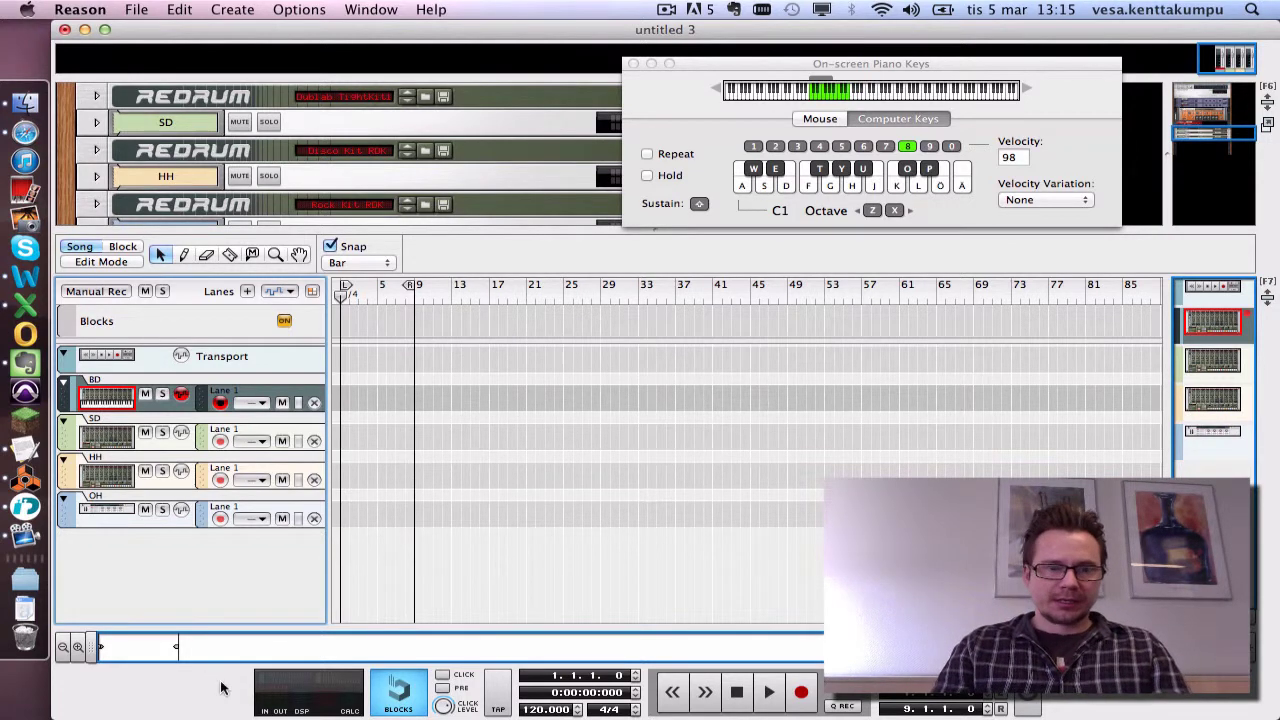
# Set the song tempo to 140 BPM.
pyautogui.moveTo(826, 647); pyautogui.dragTo(277, 671)
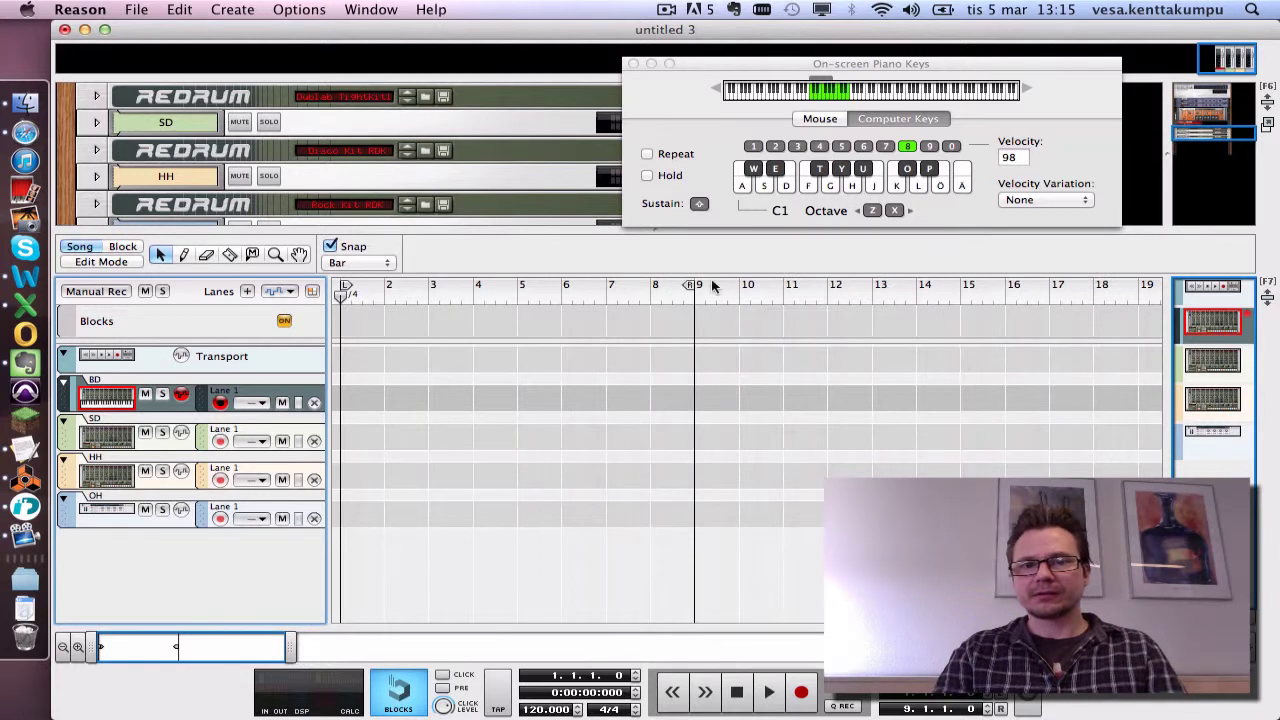
pyautogui.click(432, 289)
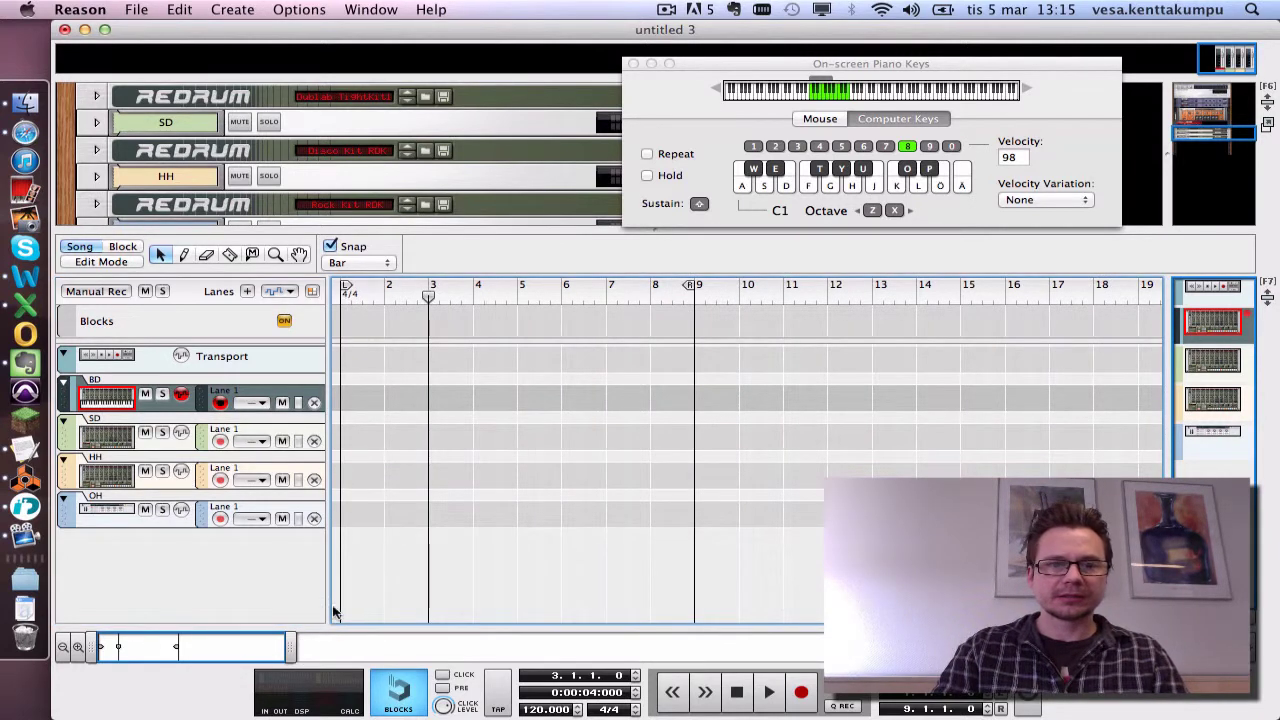
pyautogui.moveTo(291, 647); pyautogui.dragTo(209, 647)
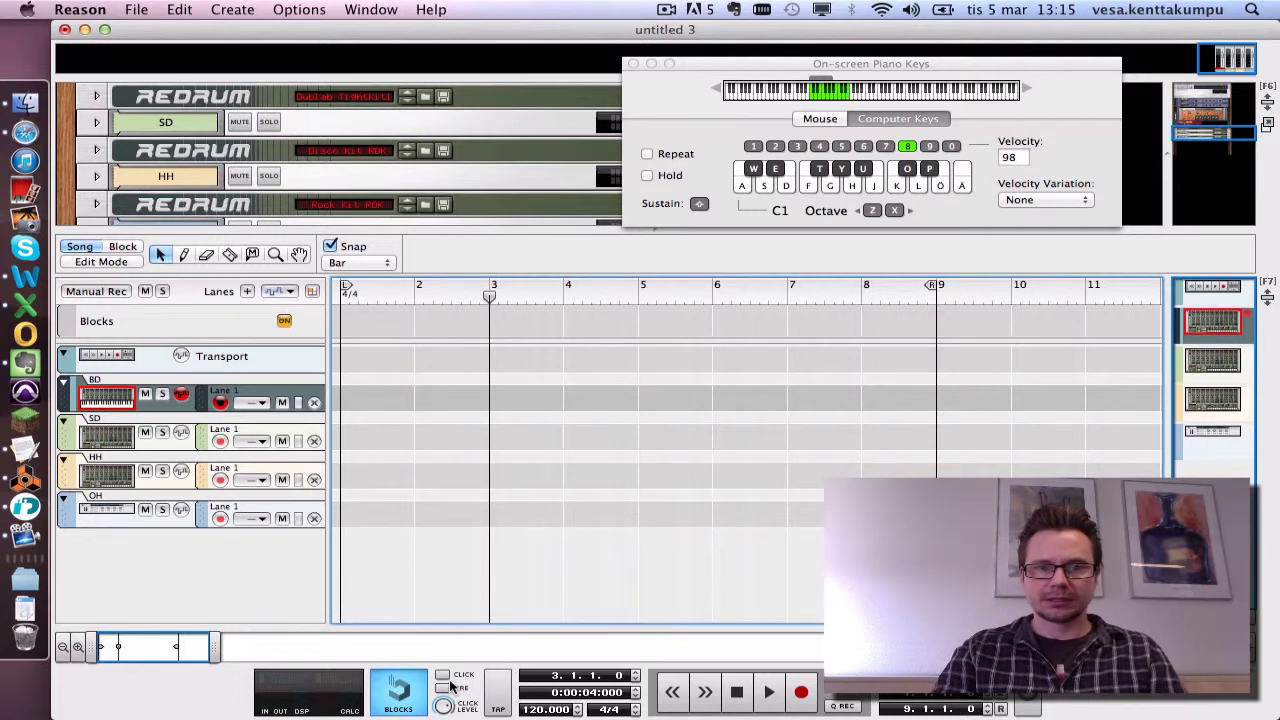
pyautogui.moveTo(445, 706)
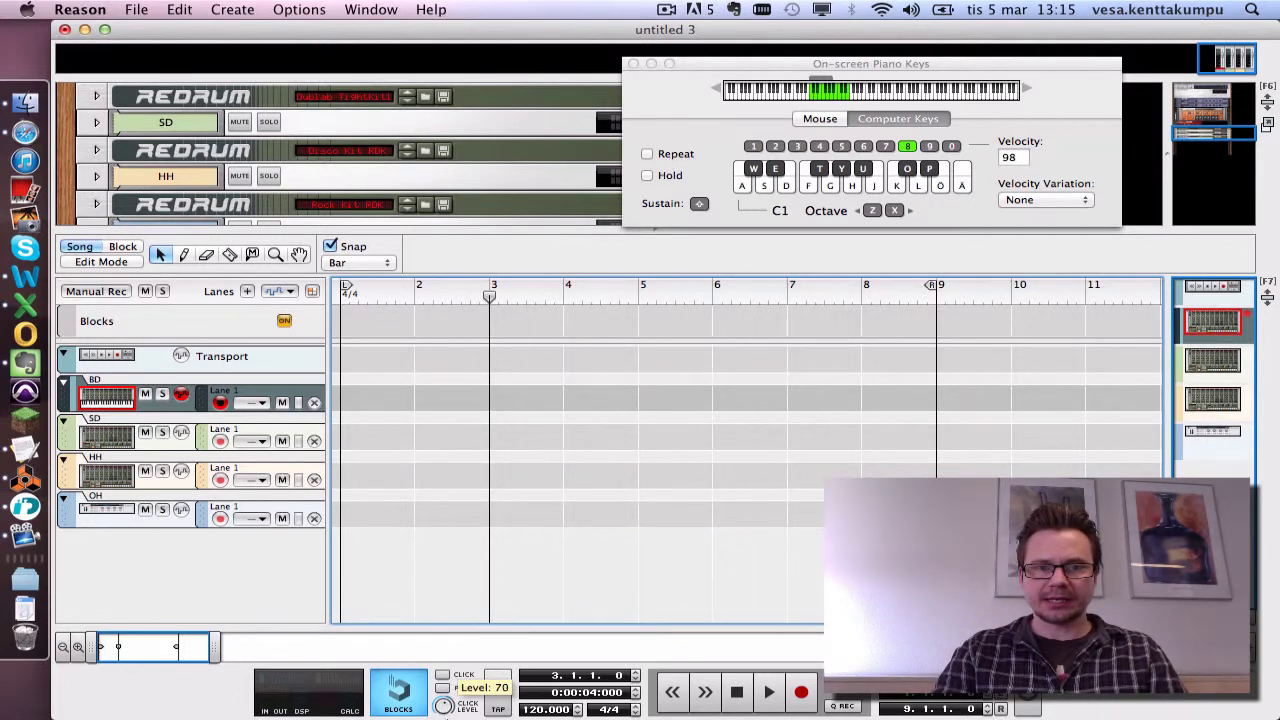
pyautogui.doubleClick(538, 709)
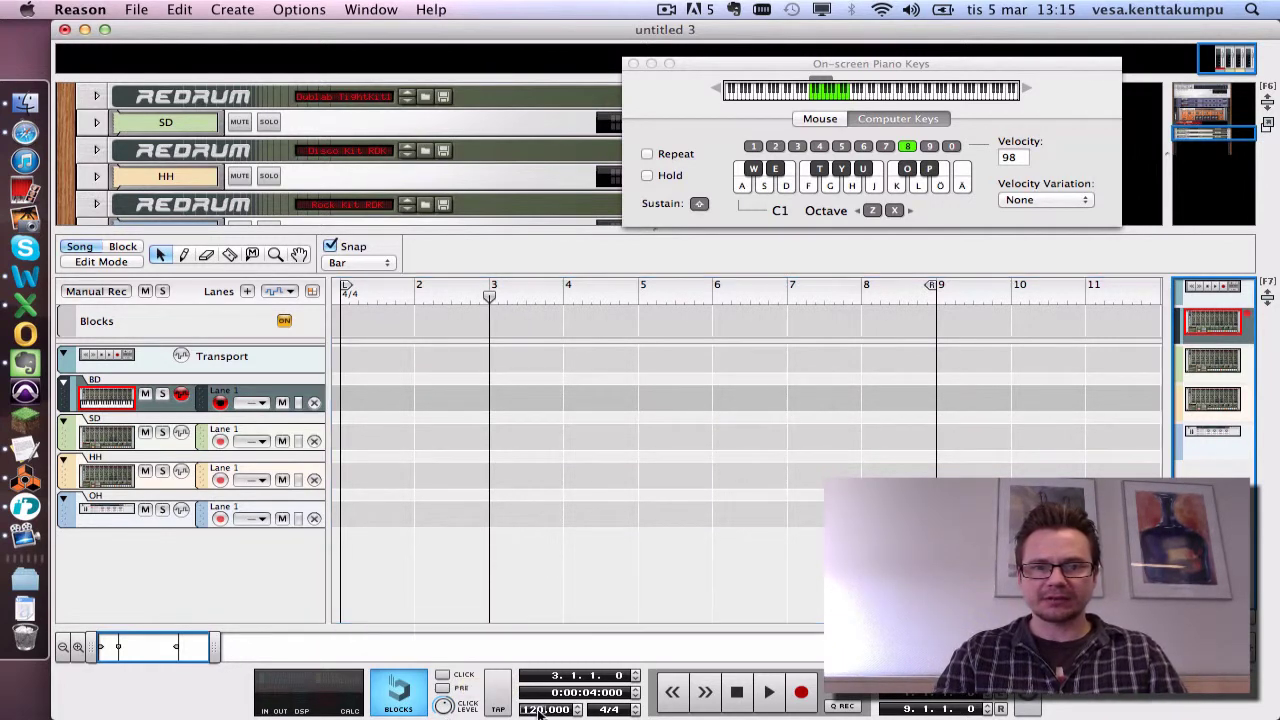
pyautogui.write('140')
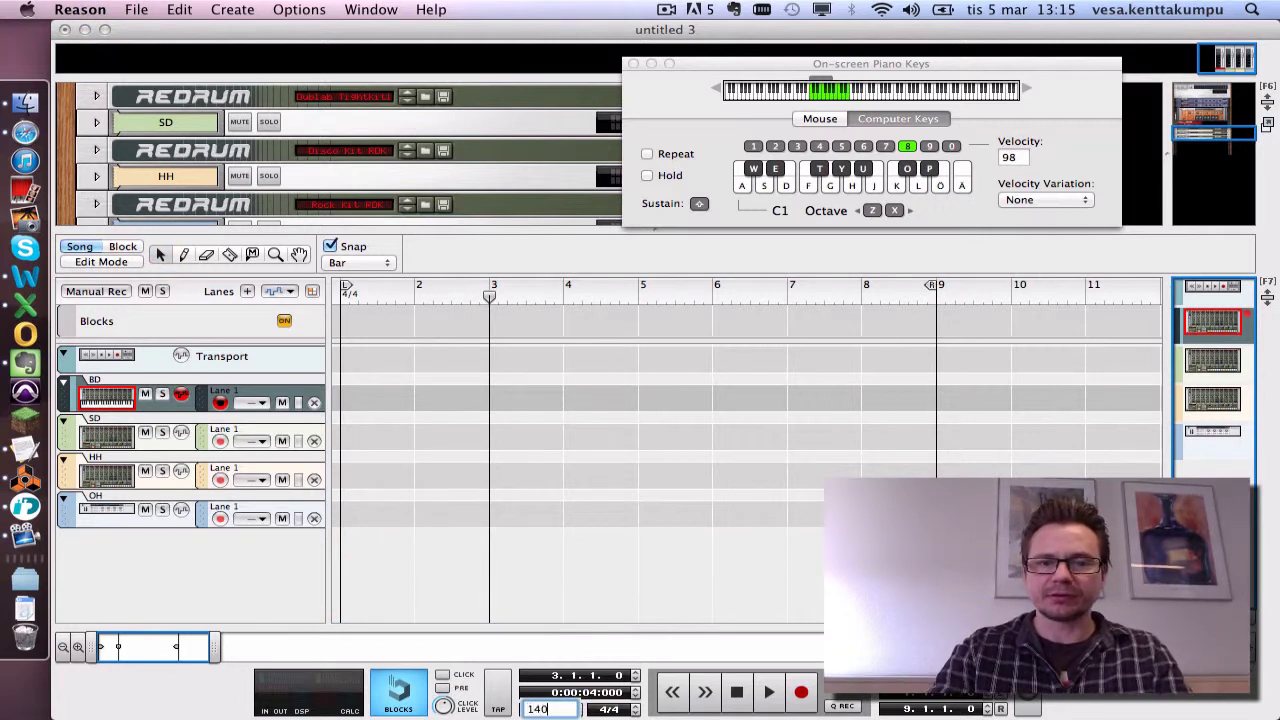
pyautogui.press('Return')
# Turn on the metronome click and move the right locator to bar 3, with the song position at the start.
pyautogui.moveTo(488, 291); pyautogui.dragTo(342, 291)
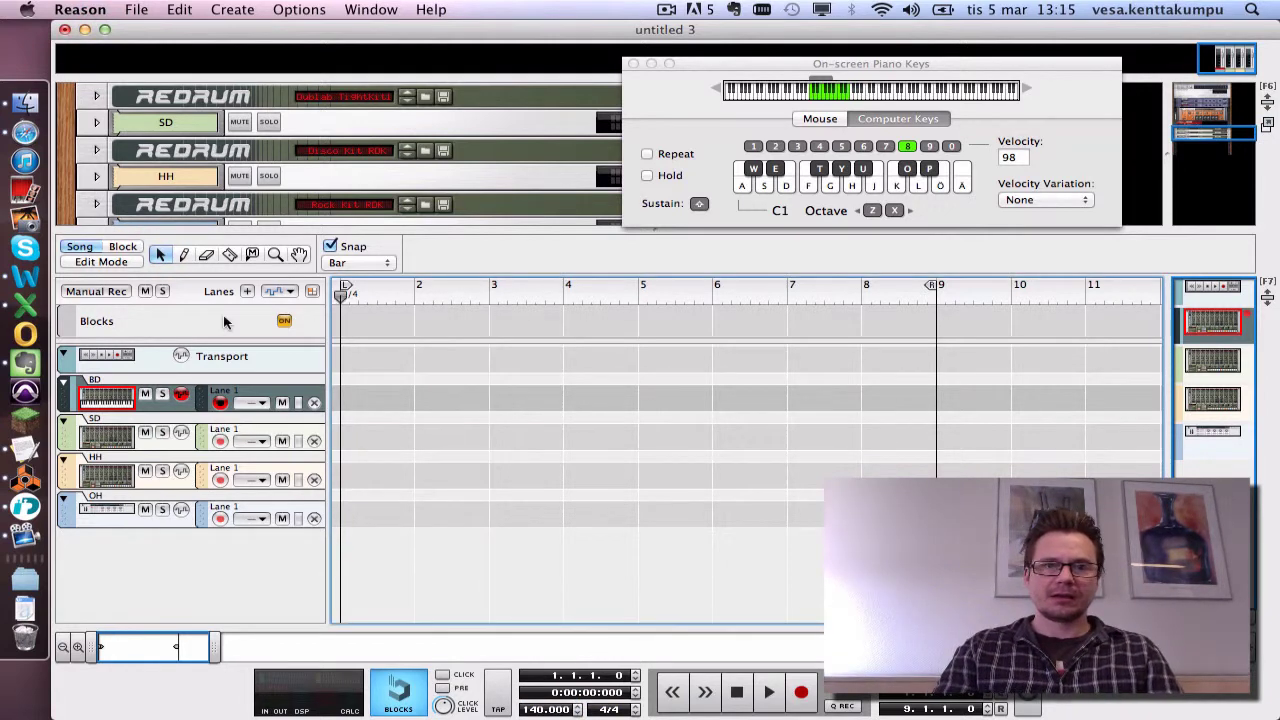
pyautogui.click(442, 678)
pyautogui.press('space')
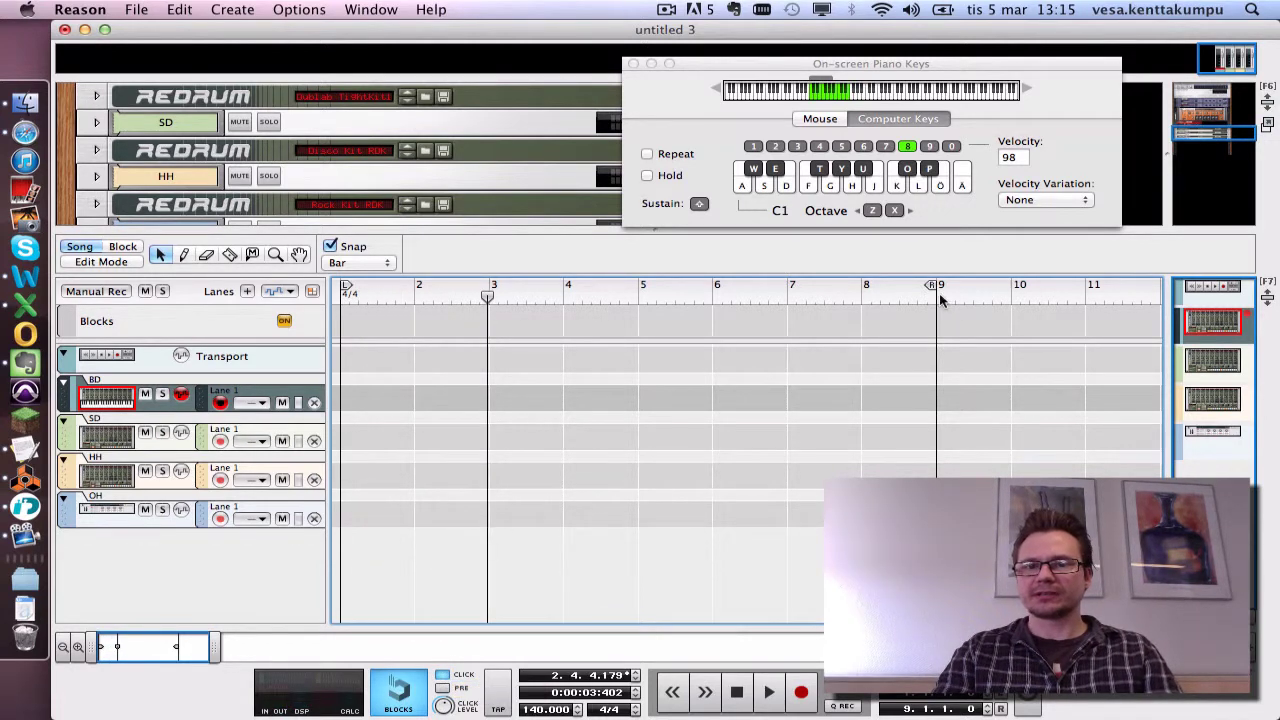
pyautogui.moveTo(935, 289); pyautogui.dragTo(500, 310)
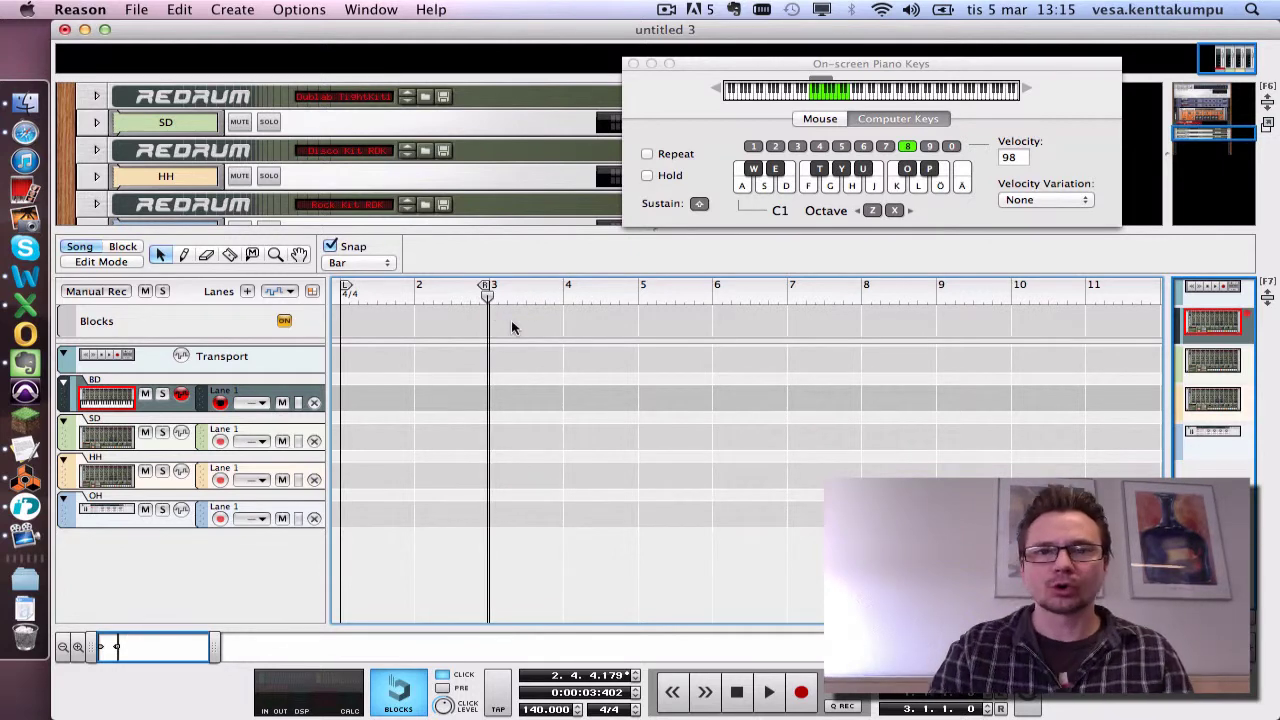
pyautogui.press('KP_0')
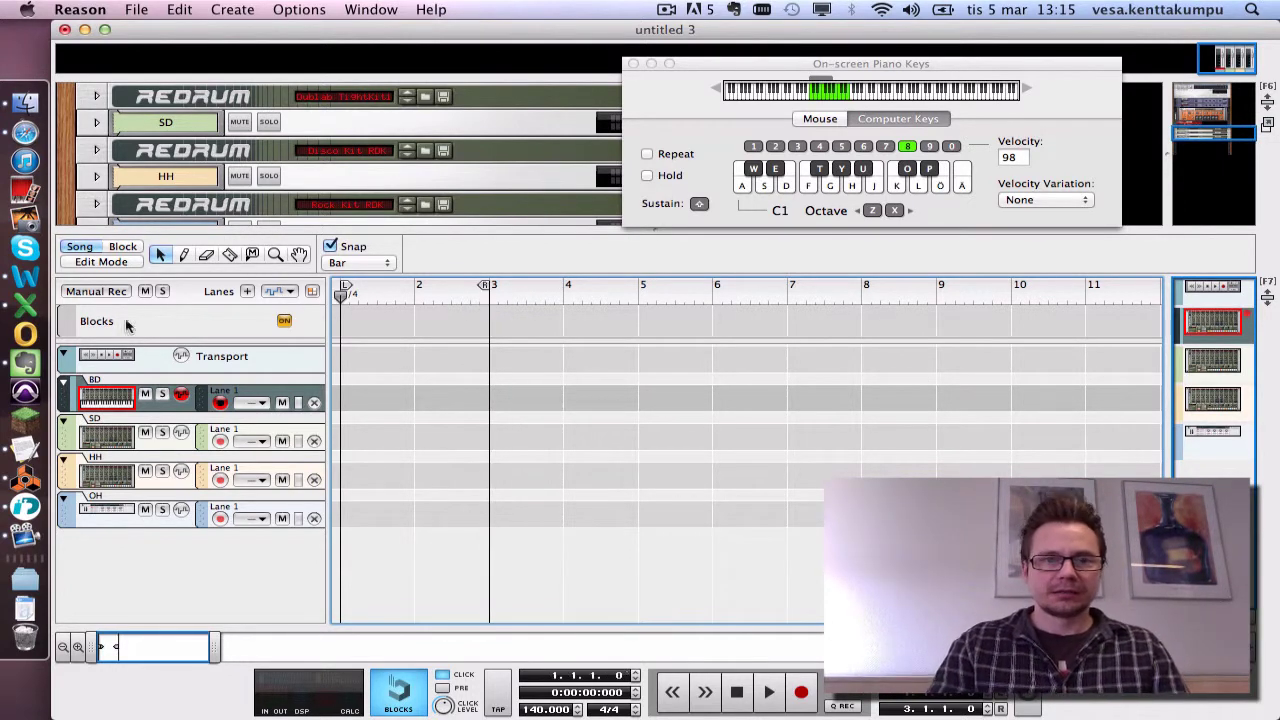
# Record a bass drum pattern with C1 on the BD track from bar 1 for about three bars, using click and precount.
pyautogui.click(113, 383)
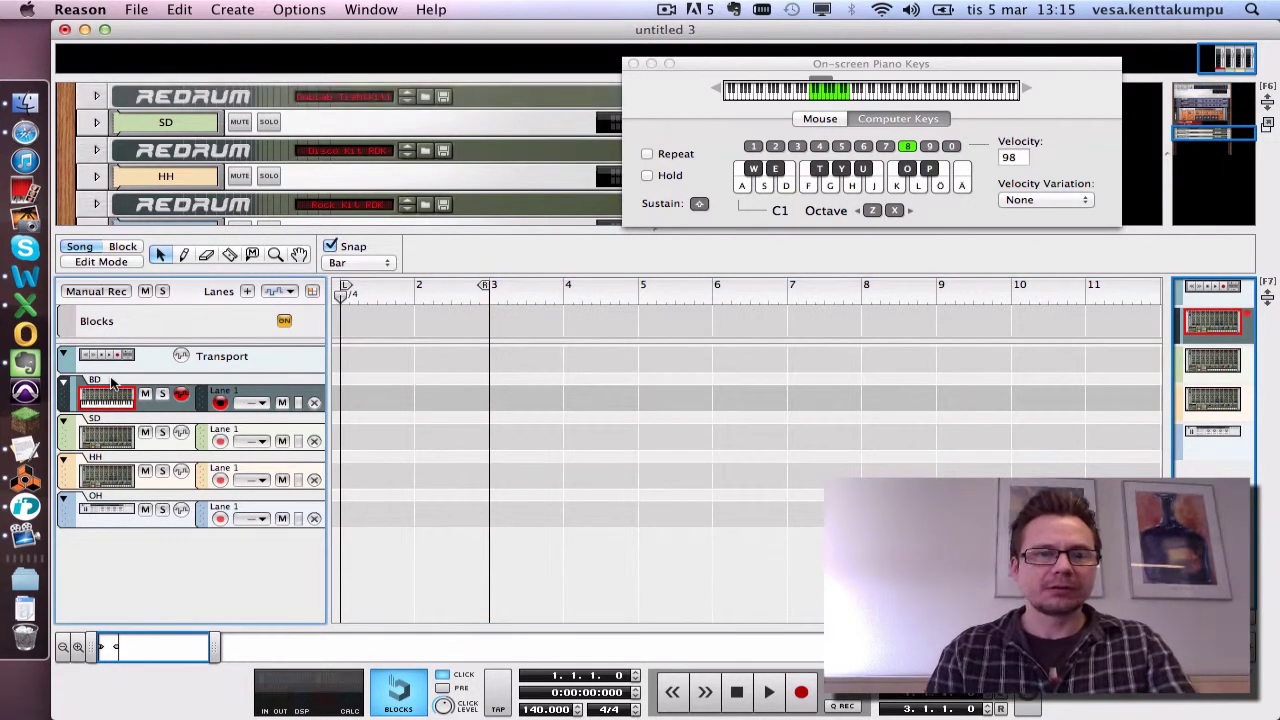
pyautogui.press('a')
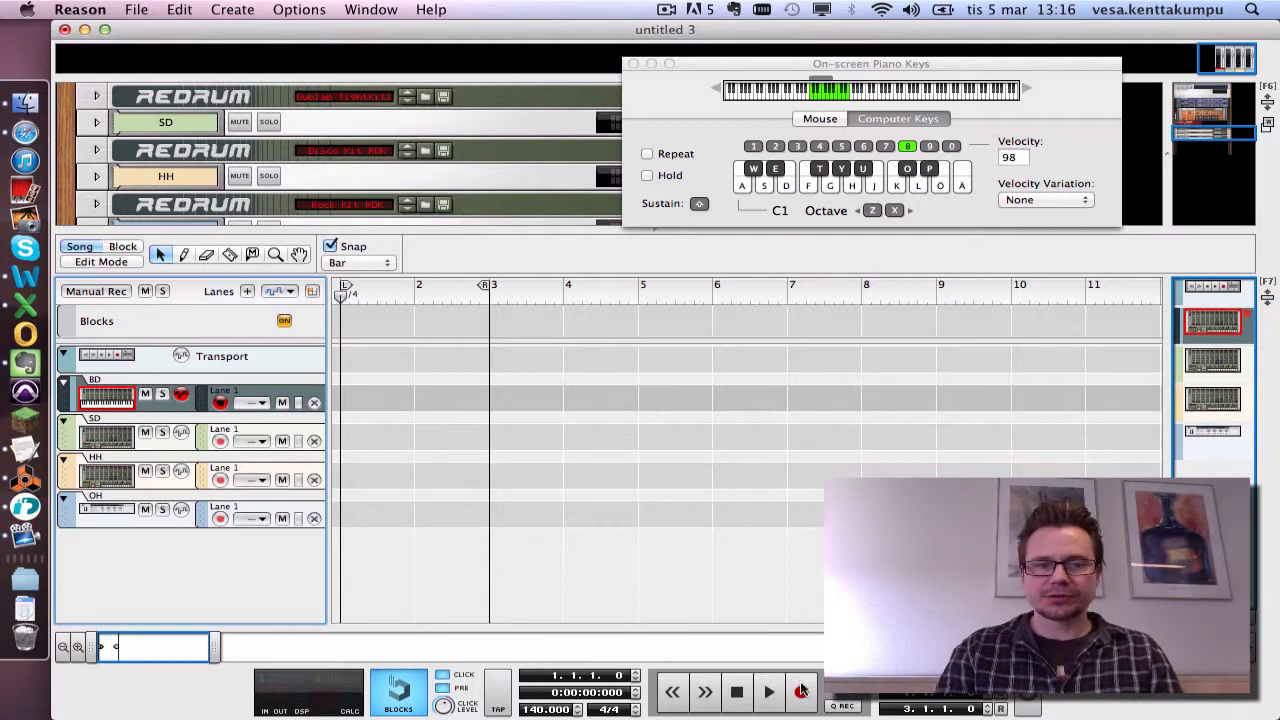
pyautogui.press('a')
pyautogui.press('a')
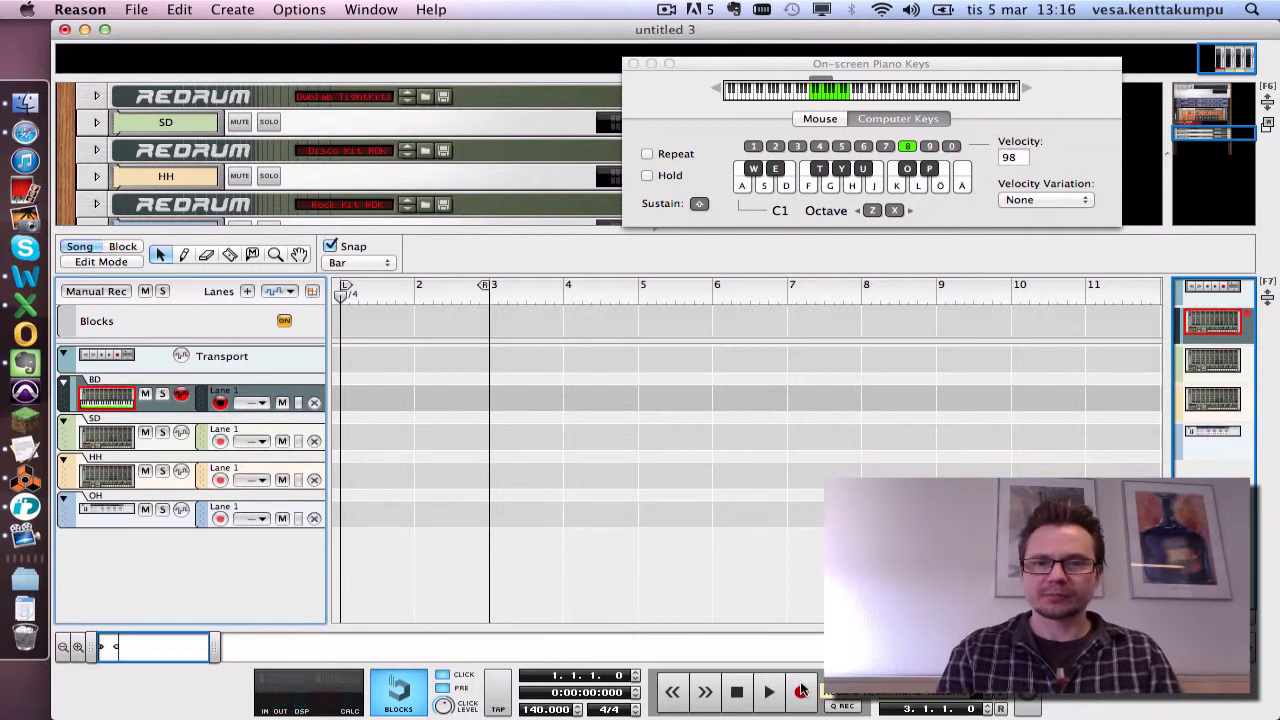
pyautogui.click(801, 691)
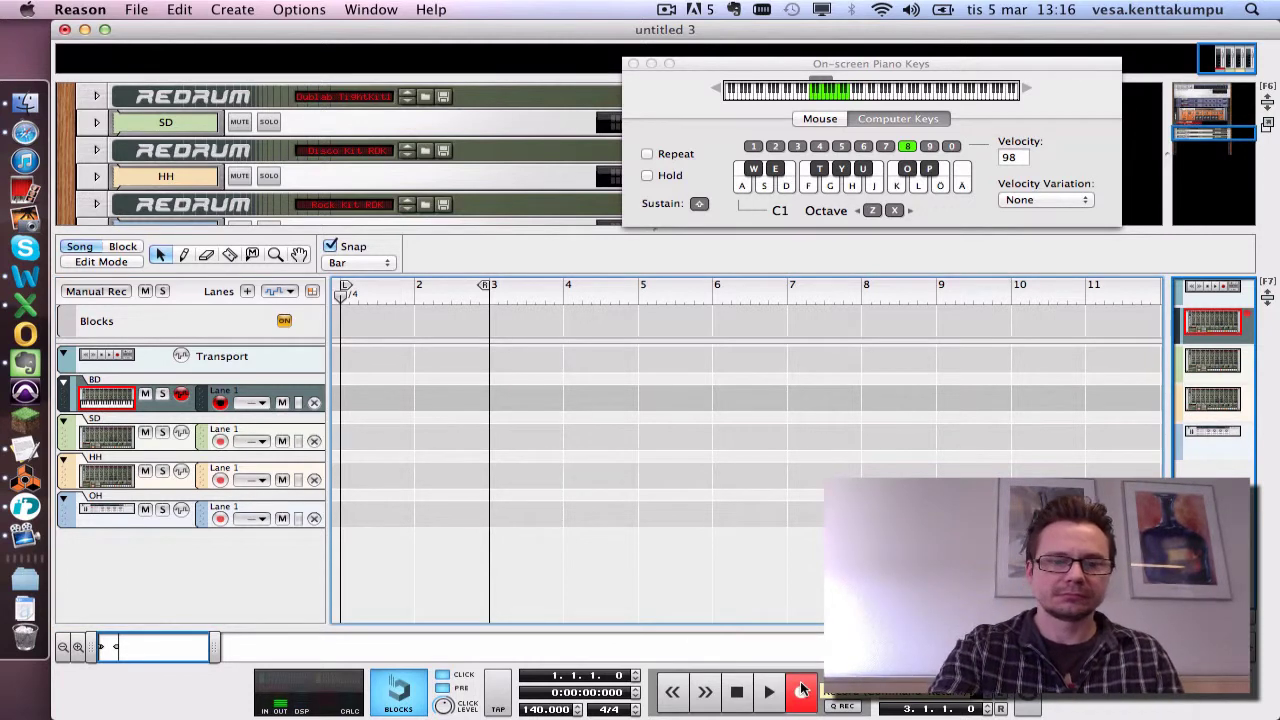
pyautogui.press('a')
pyautogui.press('a')
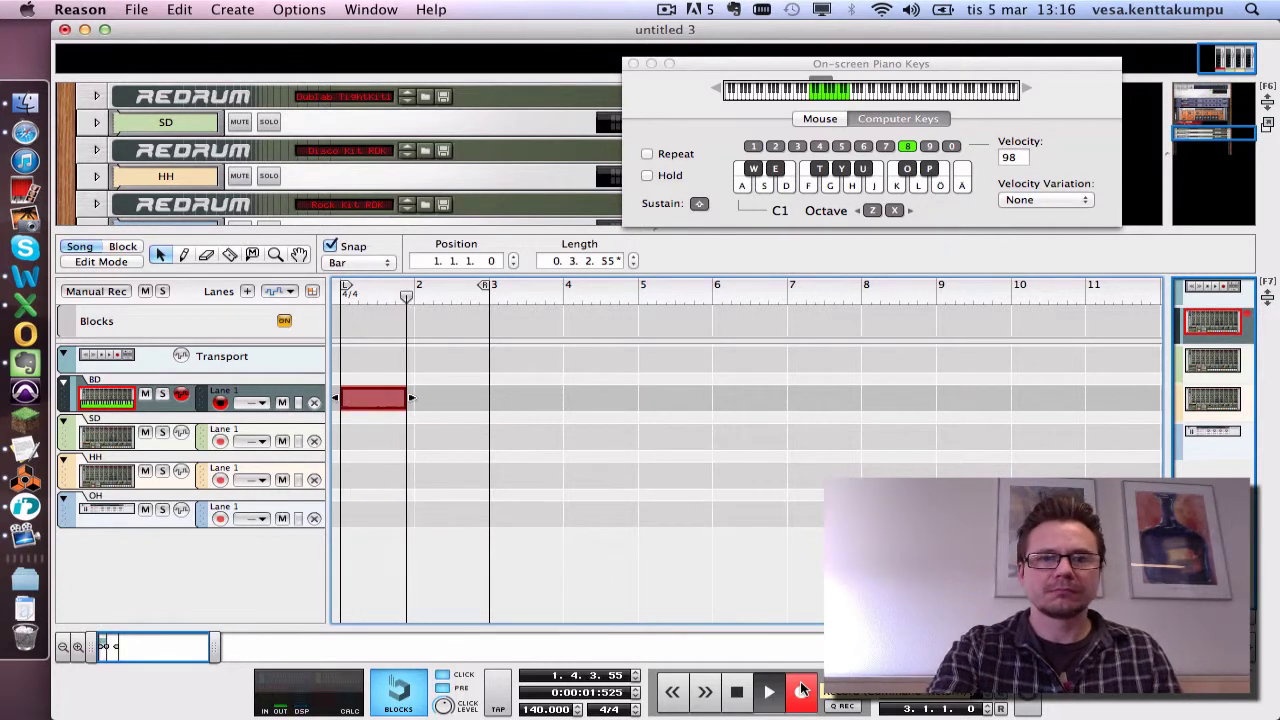
pyautogui.press('a')
pyautogui.press('a')
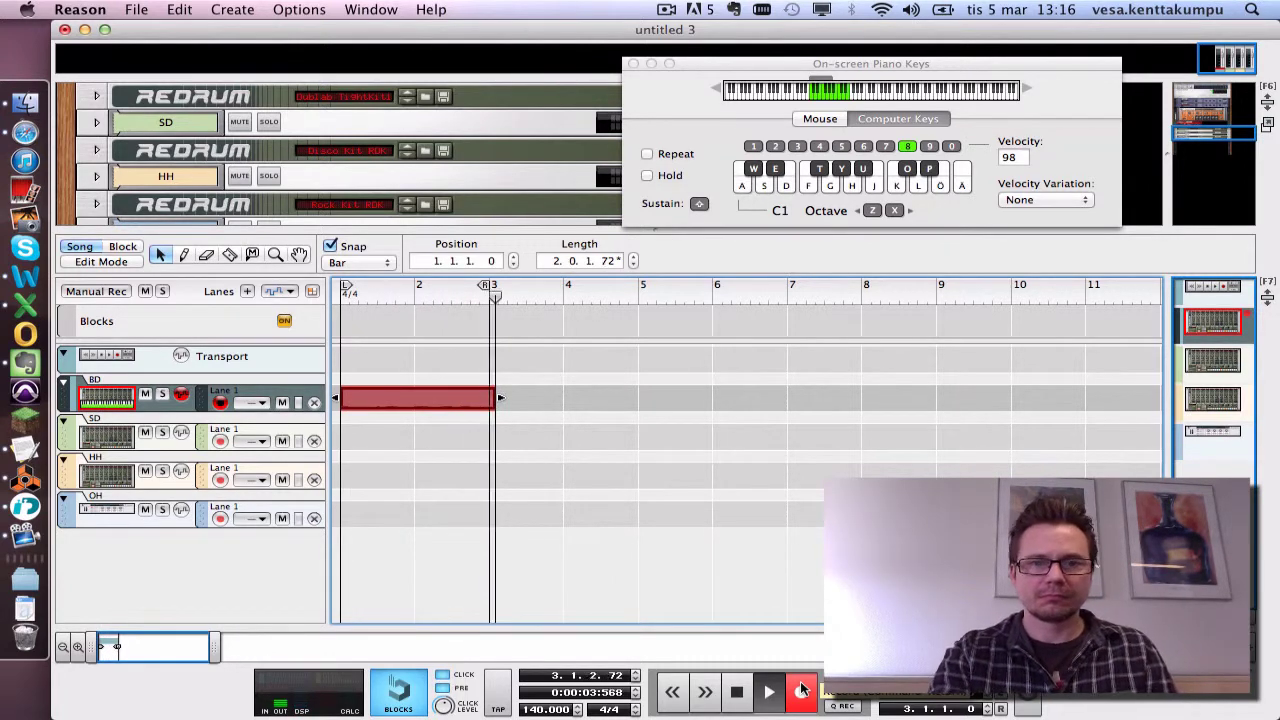
pyautogui.press('space')
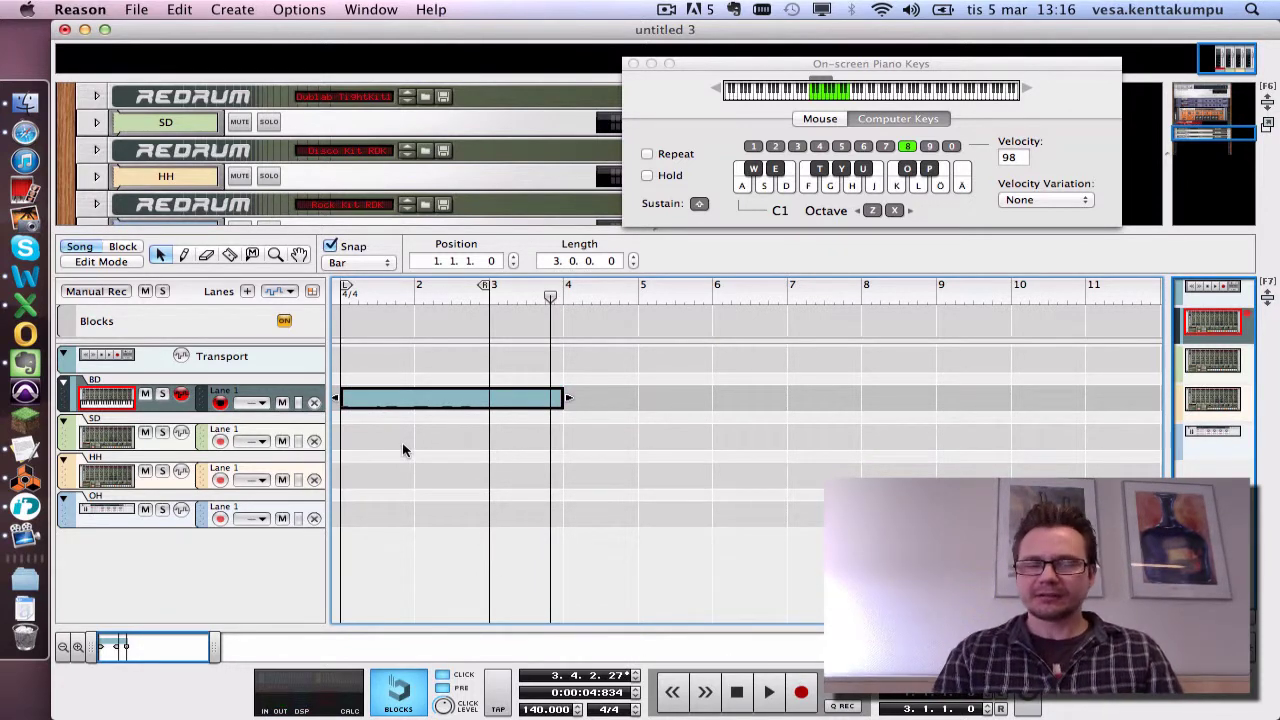
# Open the recorded BD clip in Edit Mode to inspect its BD1Dub.aif notes across bars 1 and 2.
pyautogui.moveTo(403, 450); pyautogui.dragTo(464, 398)
pyautogui.press('alt')
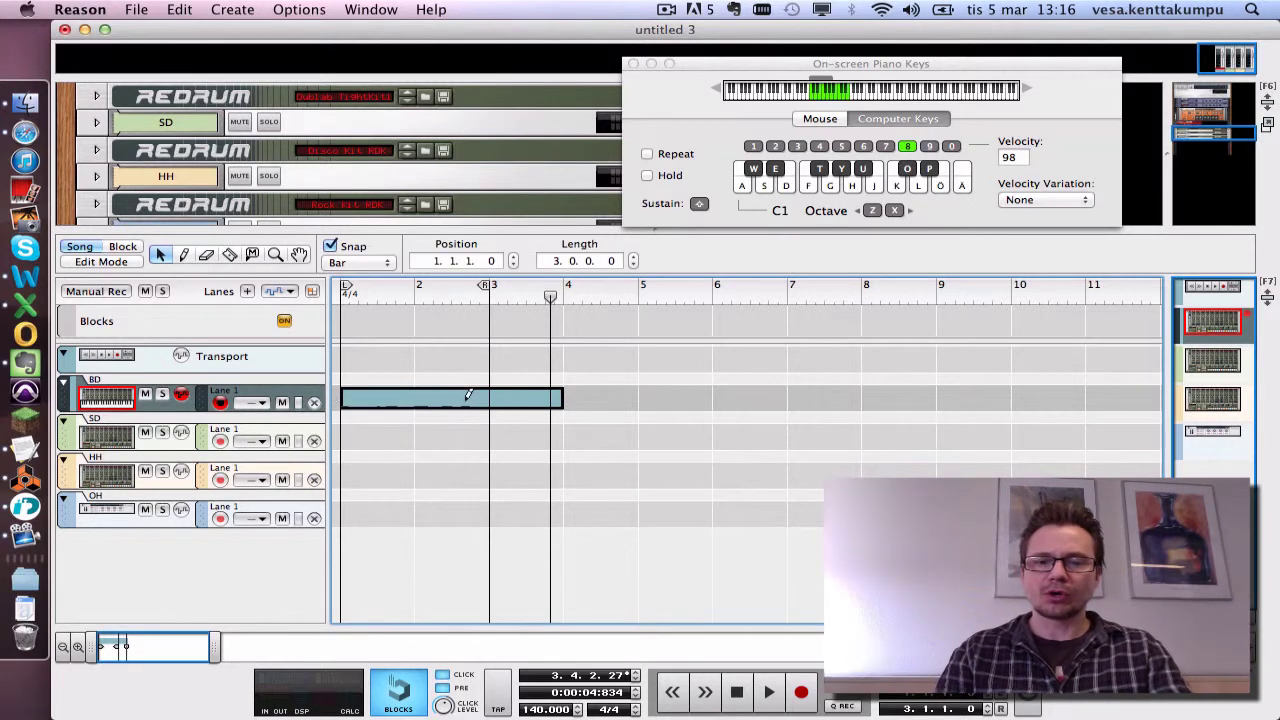
pyautogui.doubleClick(415, 399)
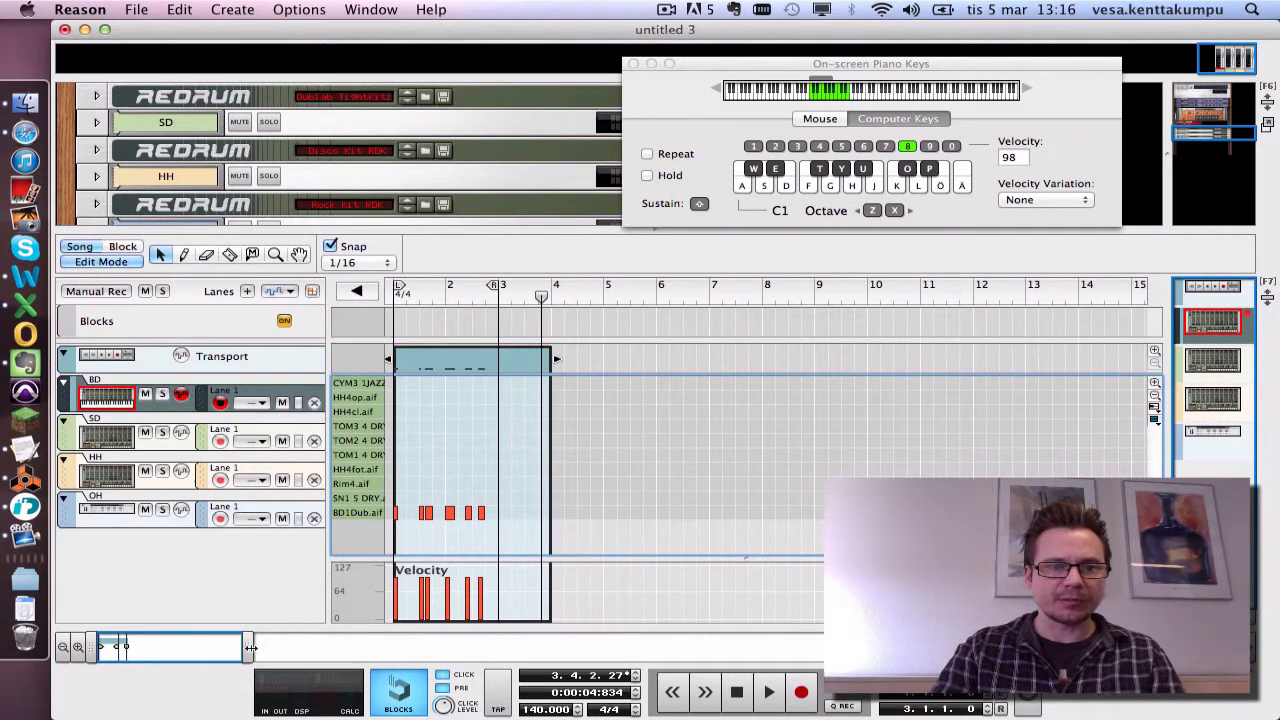
pyautogui.moveTo(250, 648); pyautogui.dragTo(120, 647)
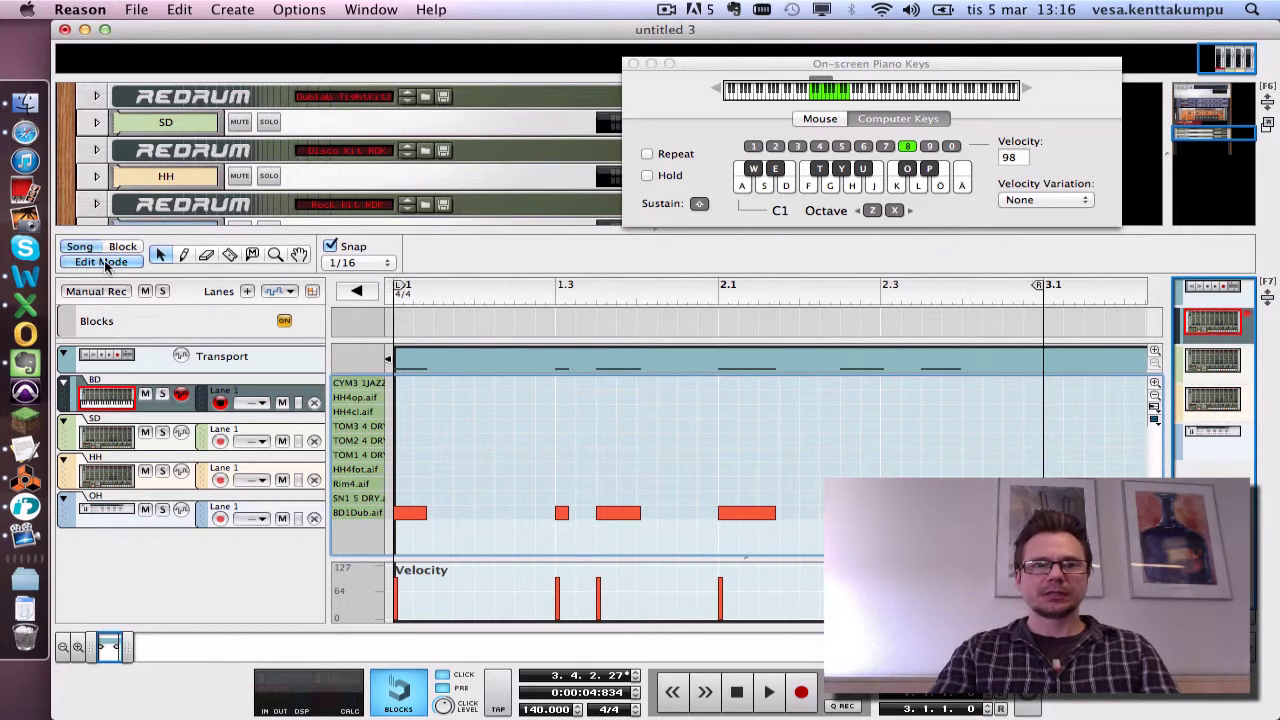
# Play back the bass drum pattern from the start, leave Edit Mode and return the song position to bar 1.
pyautogui.click(416, 302)
pyautogui.press('space')
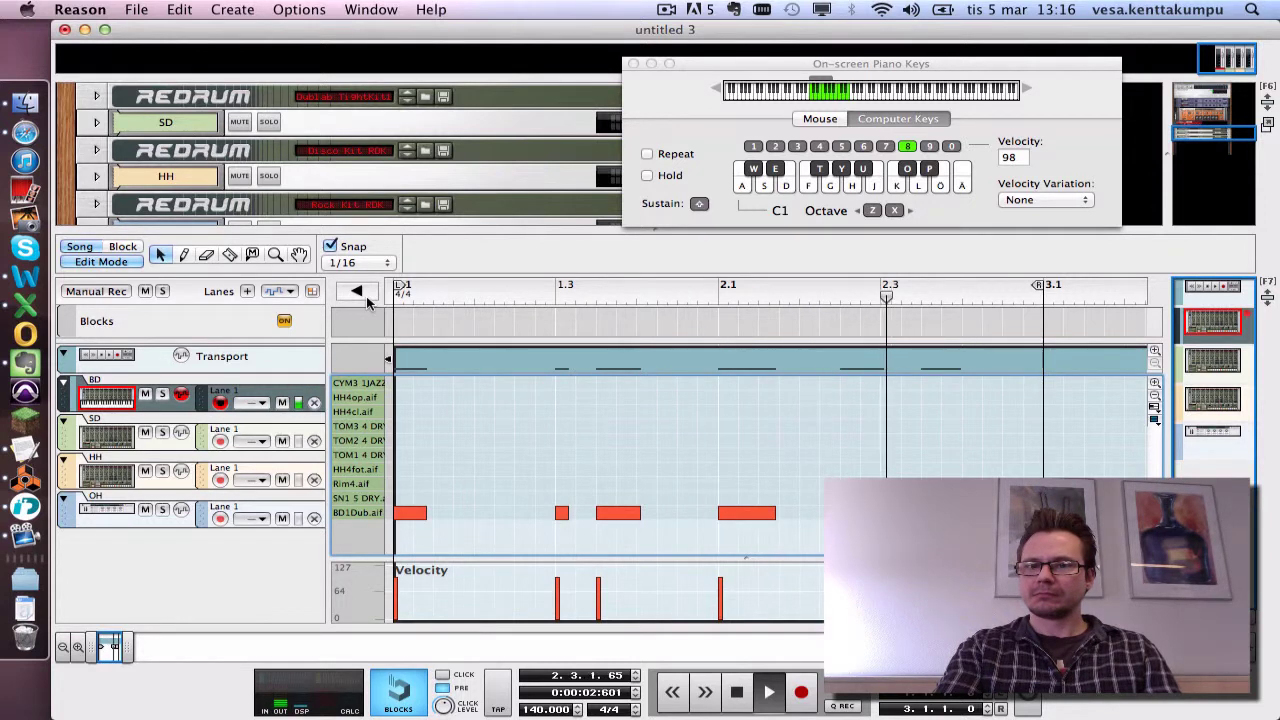
pyautogui.press('space')
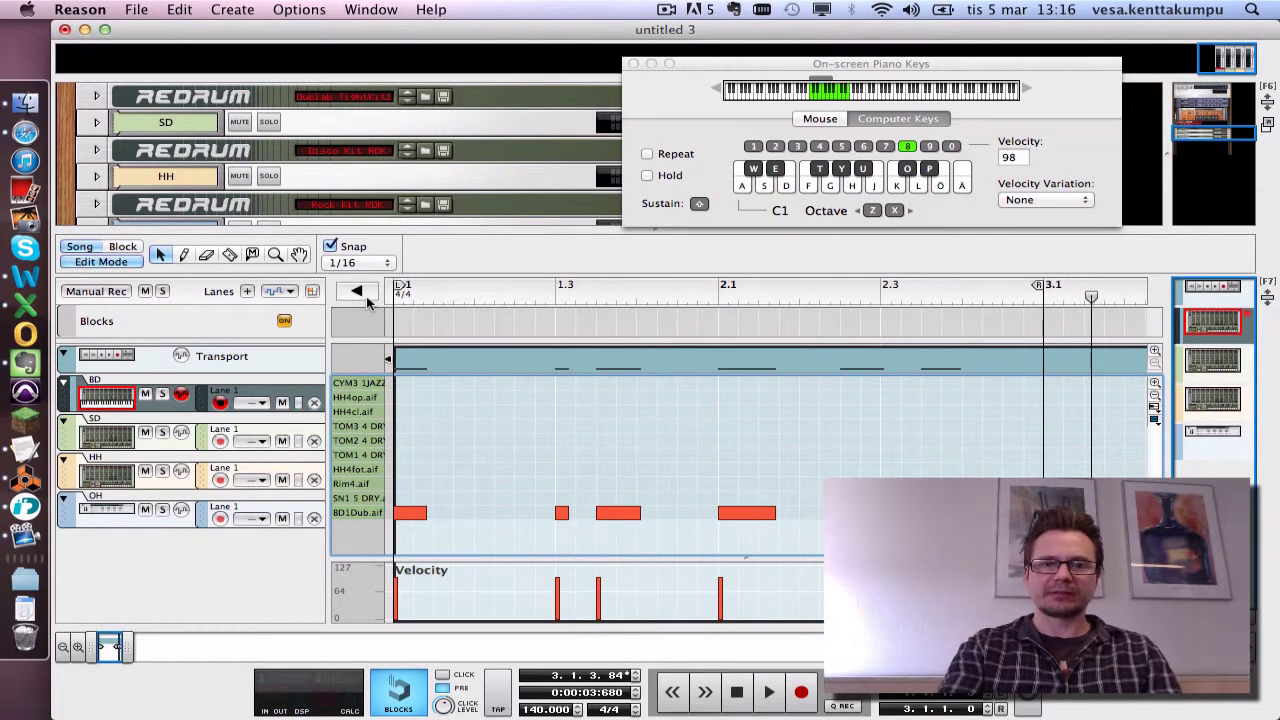
pyautogui.click(112, 263)
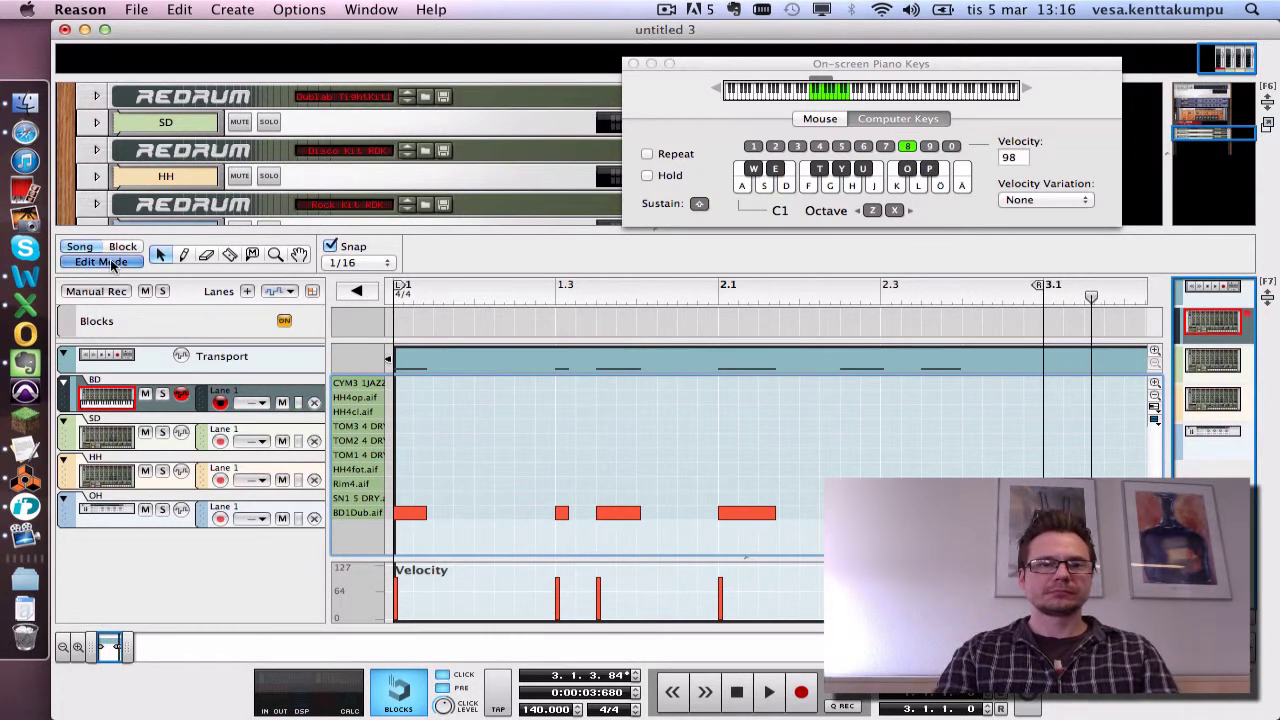
pyautogui.press('Return')
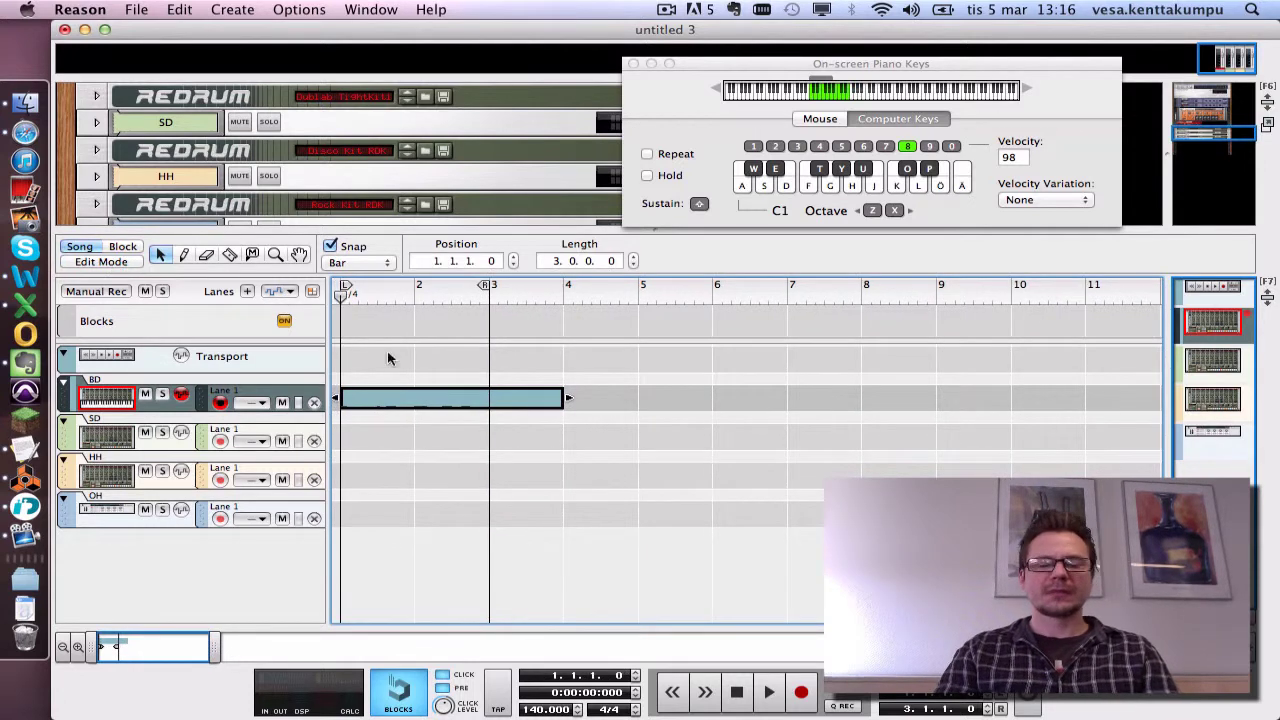
# Record a snare pattern with C#1 on the SD track from bar 1 for about three bars.
pyautogui.click(113, 430)
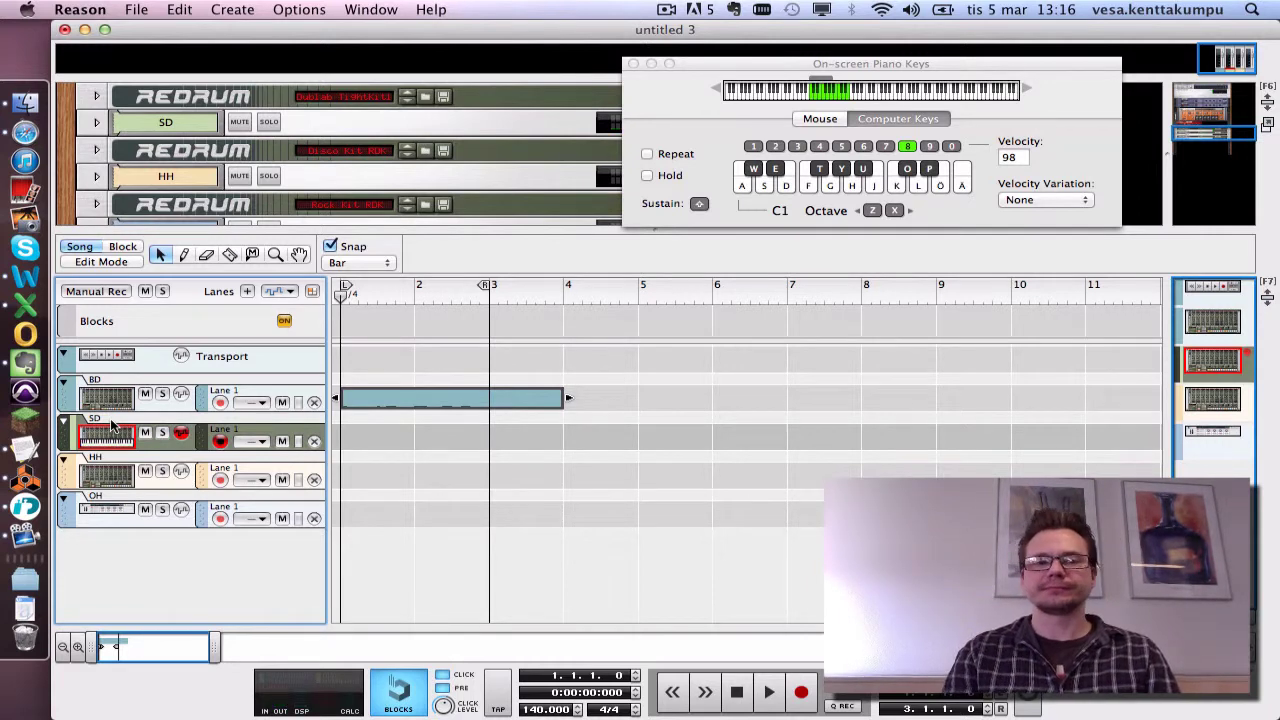
pyautogui.click(341, 298)
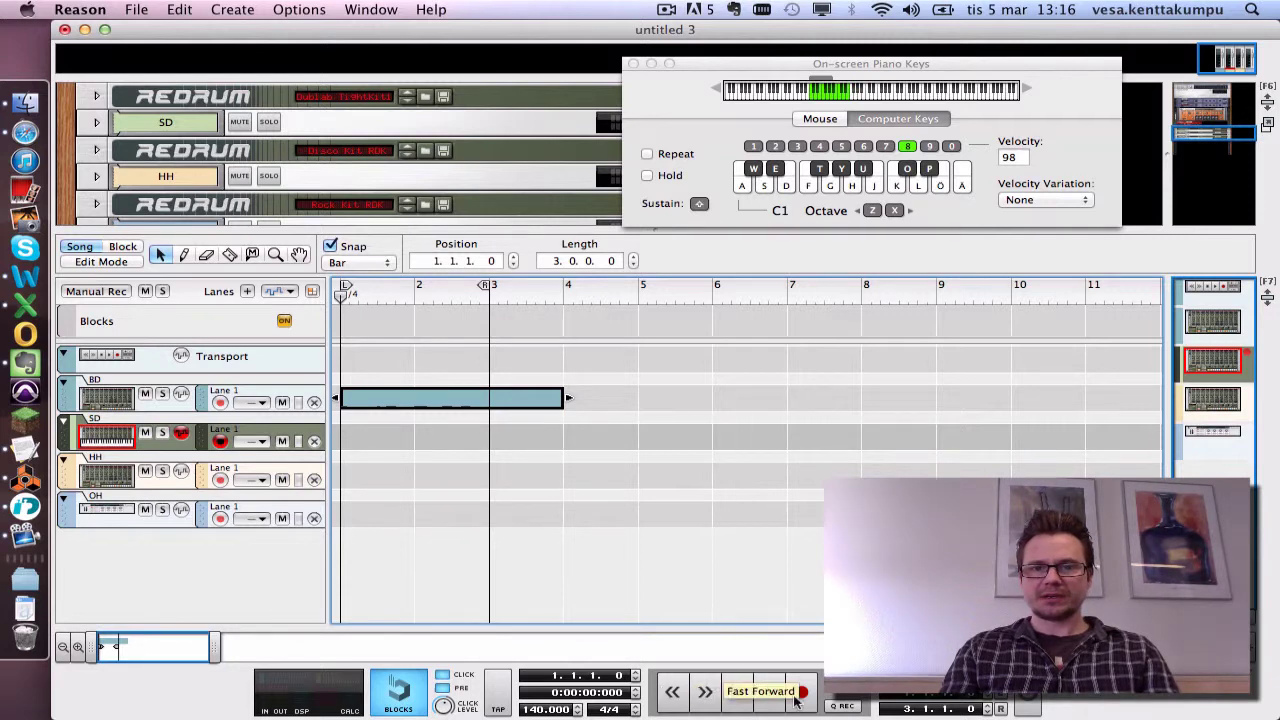
pyautogui.click(801, 694)
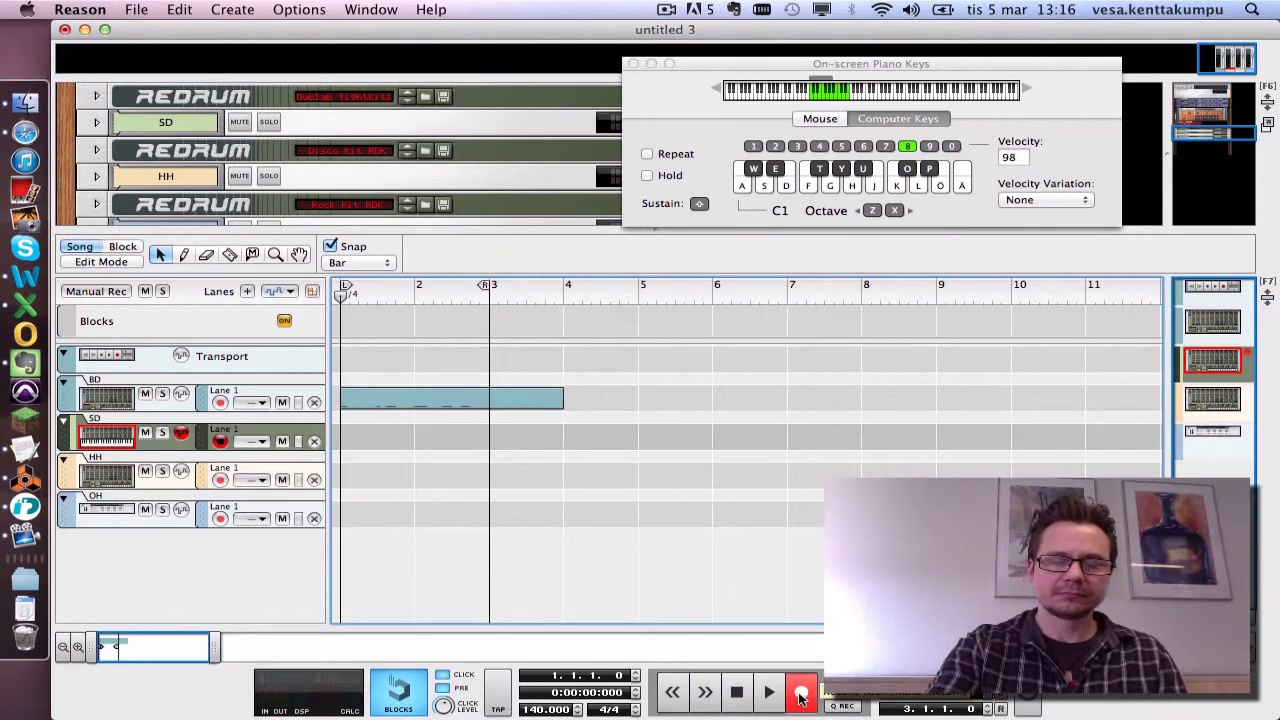
pyautogui.press('w')
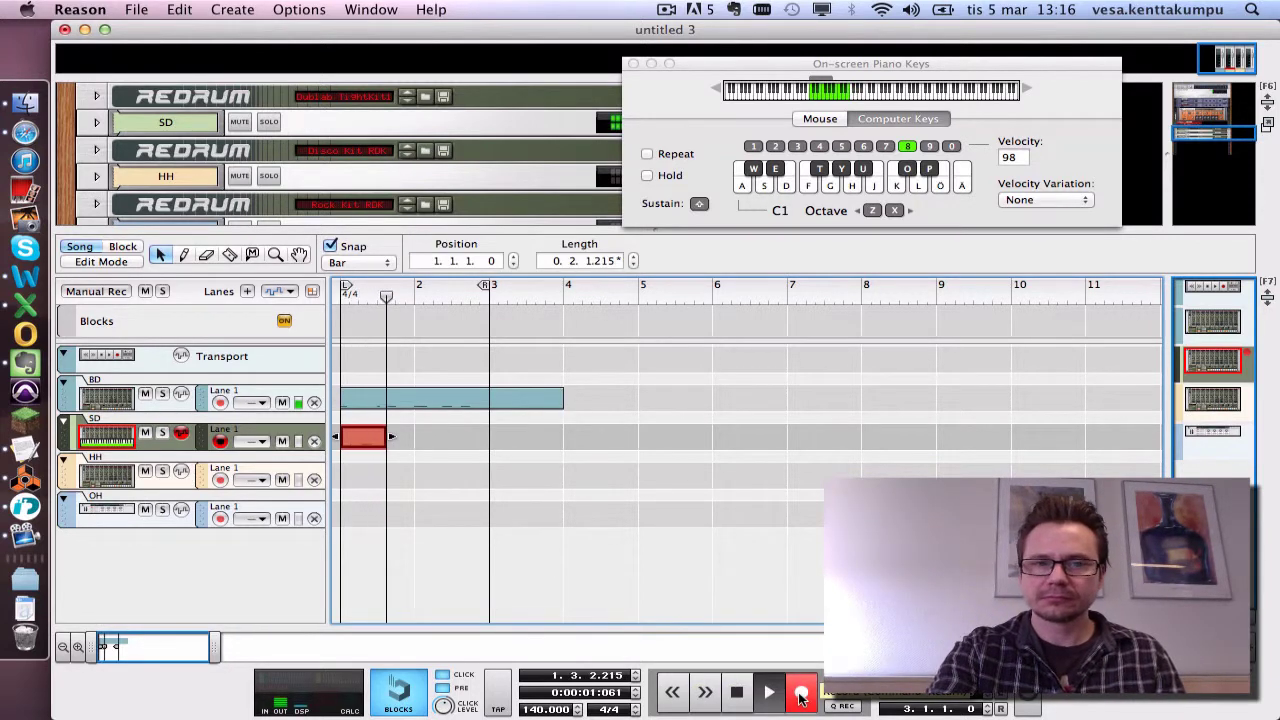
pyautogui.press('w')
pyautogui.press('w')
pyautogui.press('w')
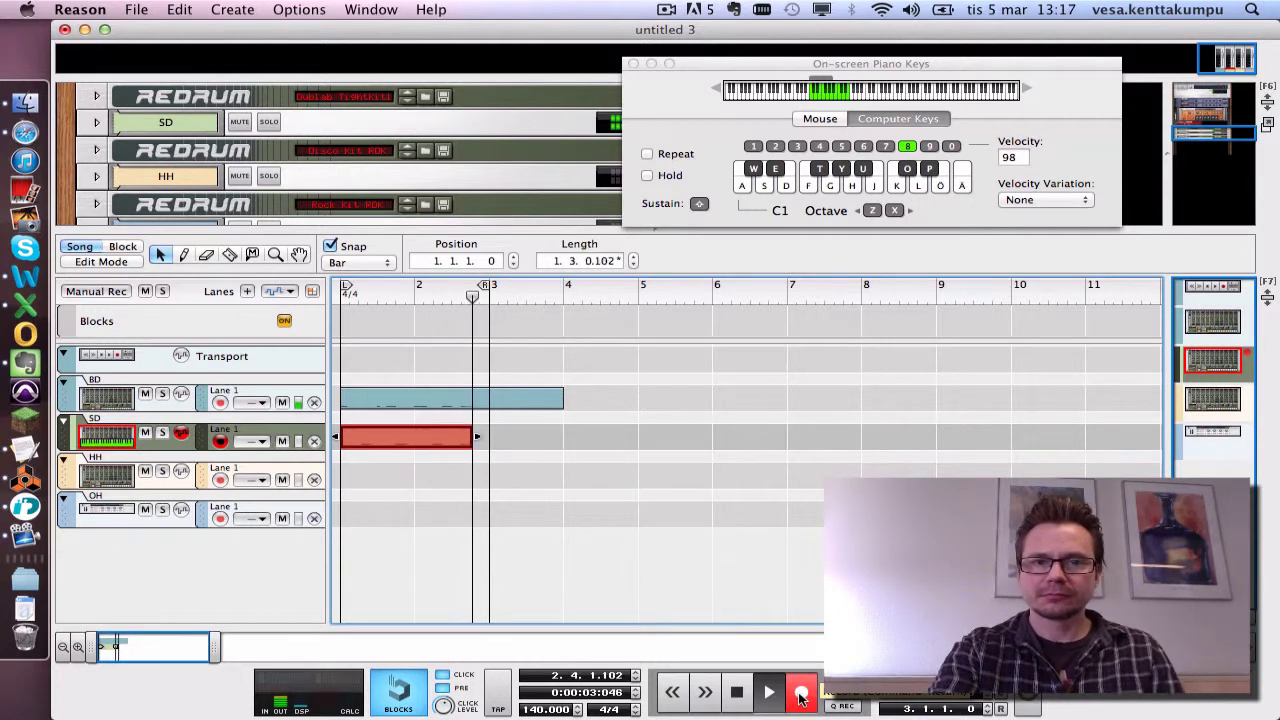
pyautogui.press('space')
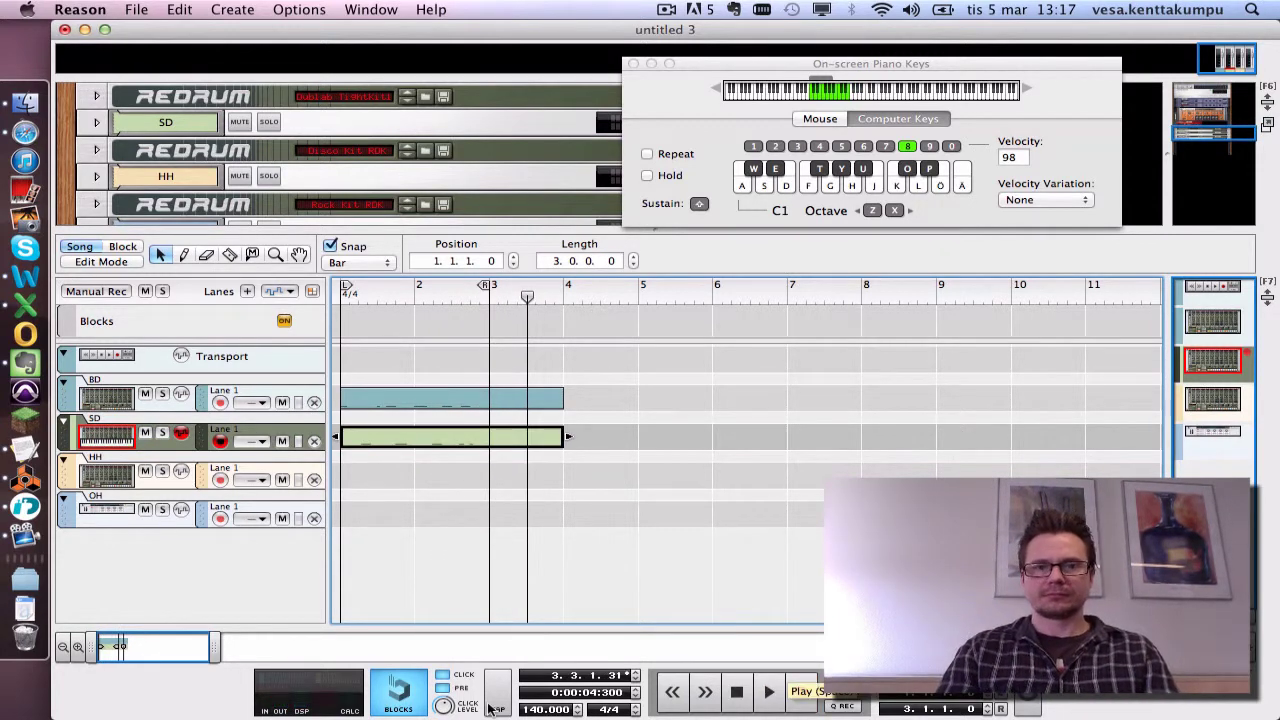
# Open the recorded SD clip in Edit Mode and play its notes back from the start.
pyautogui.moveTo(390, 481); pyautogui.dragTo(422, 442)
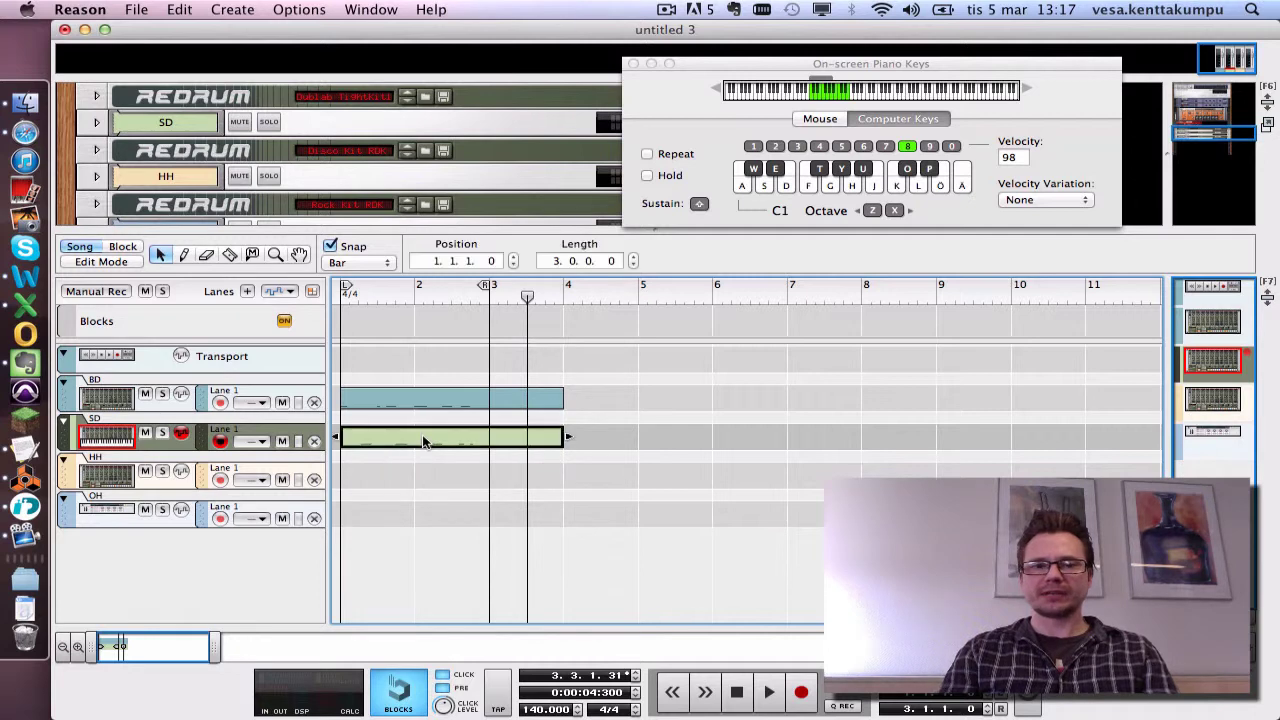
pyautogui.press('super+c')
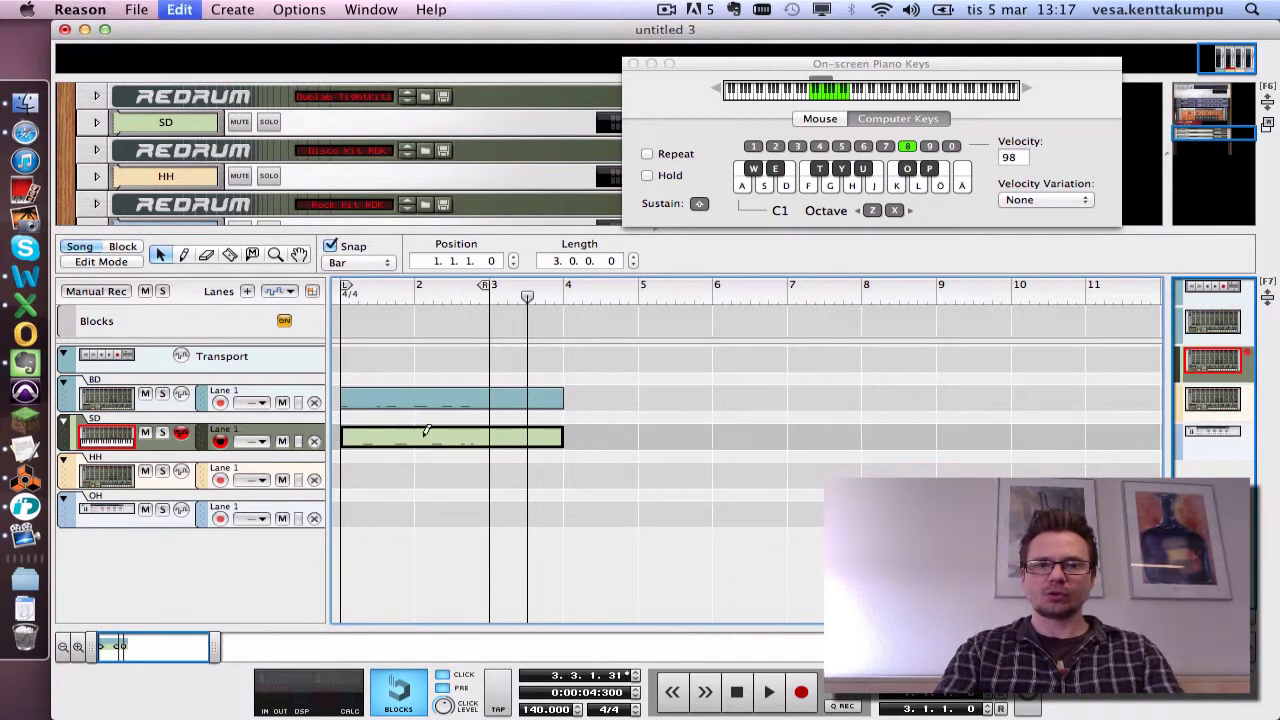
pyautogui.doubleClick(393, 437)
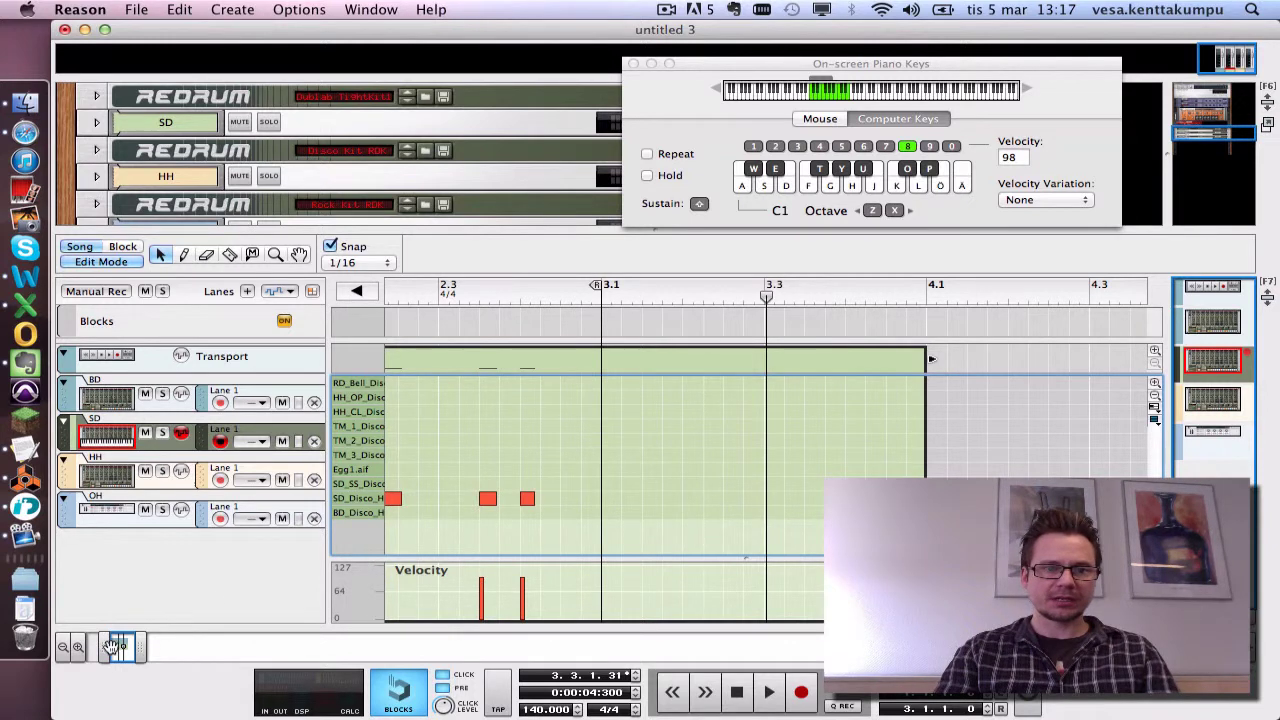
pyautogui.moveTo(115, 647); pyautogui.dragTo(81, 647)
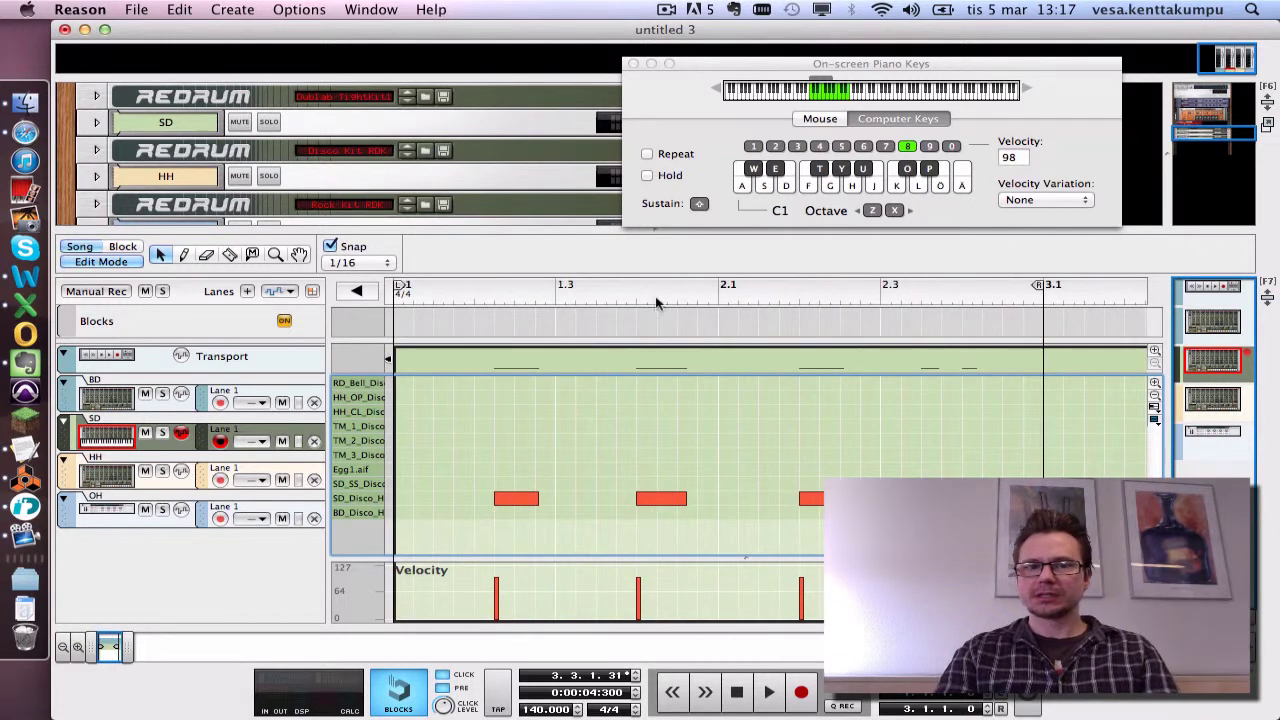
pyautogui.click(538, 292)
pyautogui.click(393, 290)
pyautogui.press('space')
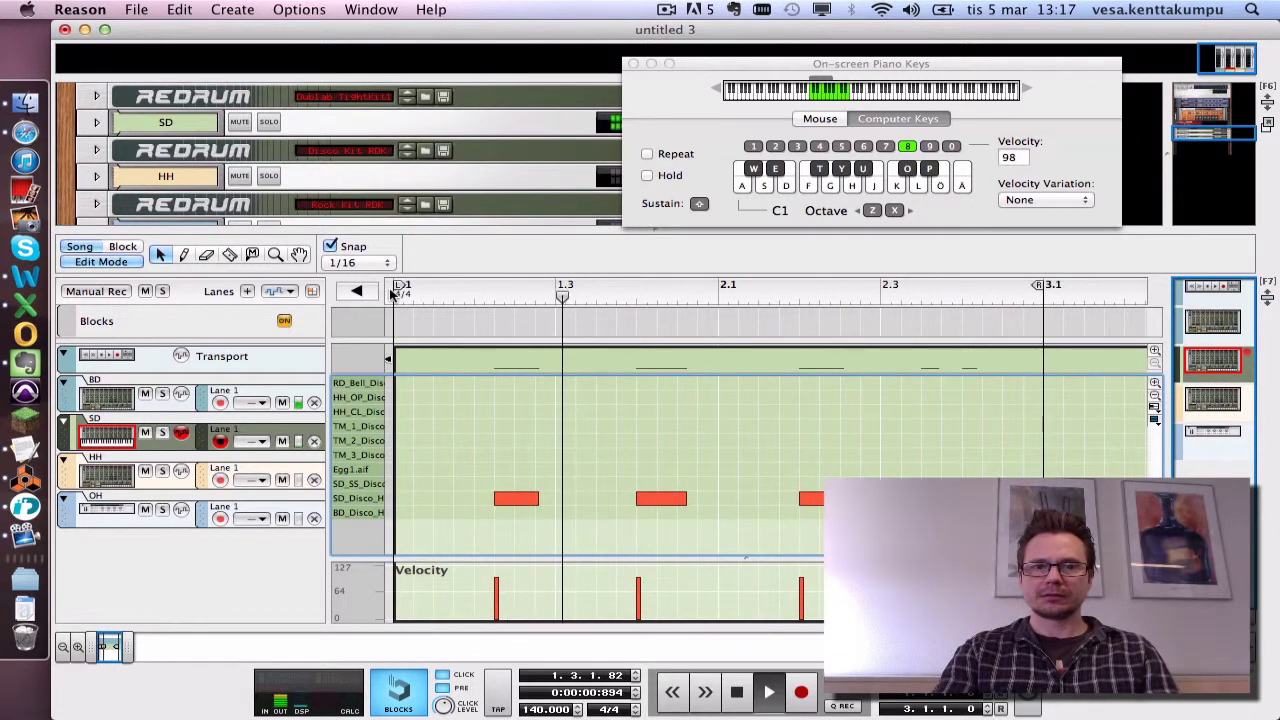
# Move the first snare note to position 1.2.1.0, check it by playing from the start, and return to the arrangement.
pyautogui.moveTo(529, 498); pyautogui.dragTo(516, 498)
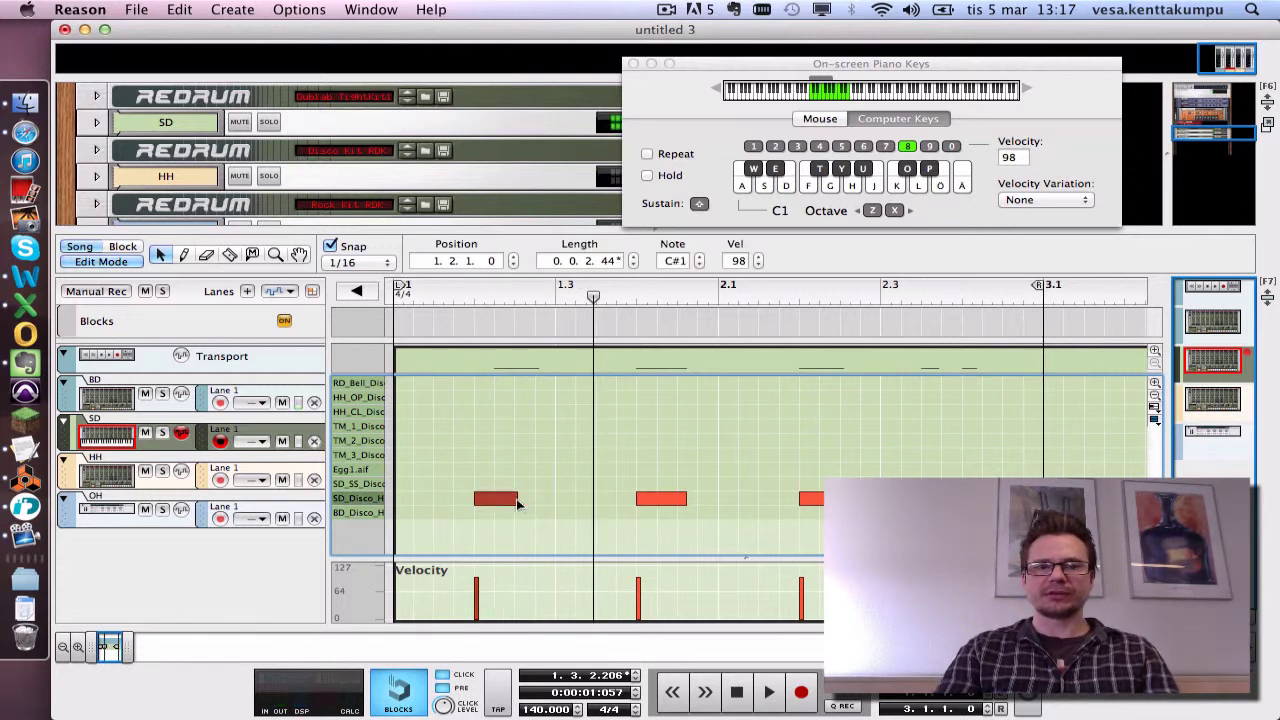
pyautogui.moveTo(591, 302); pyautogui.dragTo(380, 298)
pyautogui.press('space')
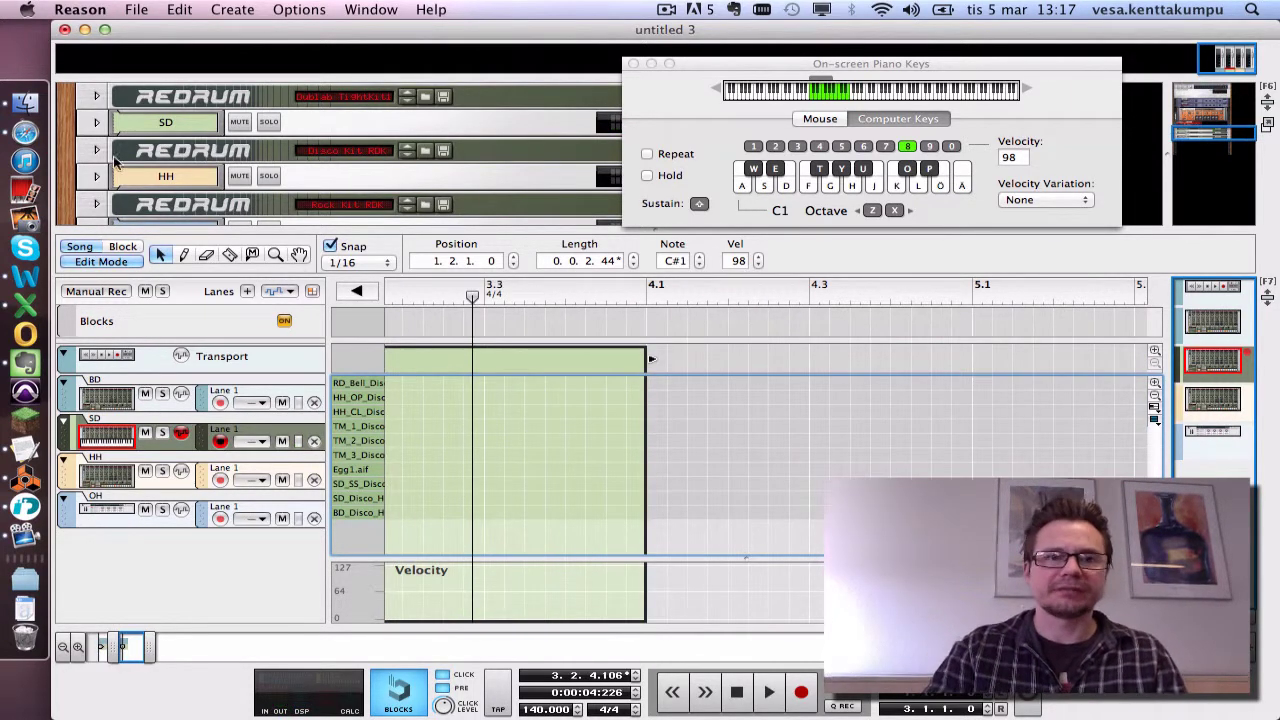
pyautogui.click(82, 259)
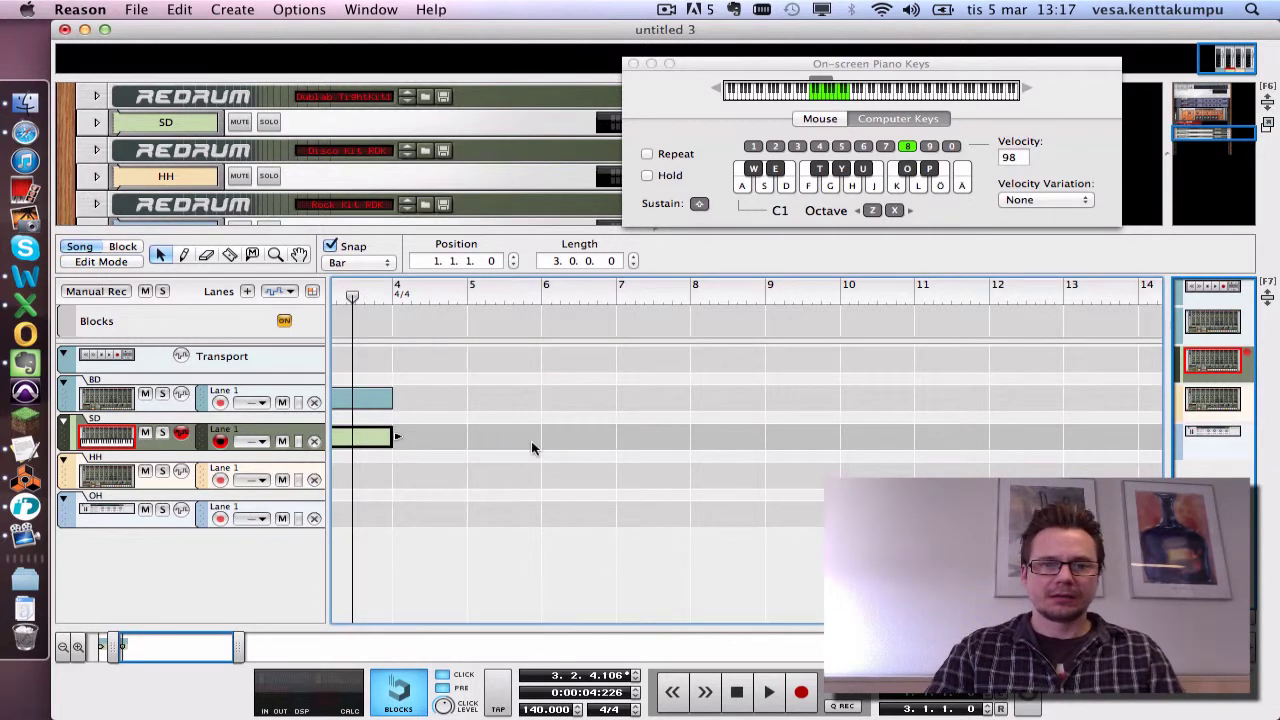
pyautogui.hscroll(-5, 532, 448)
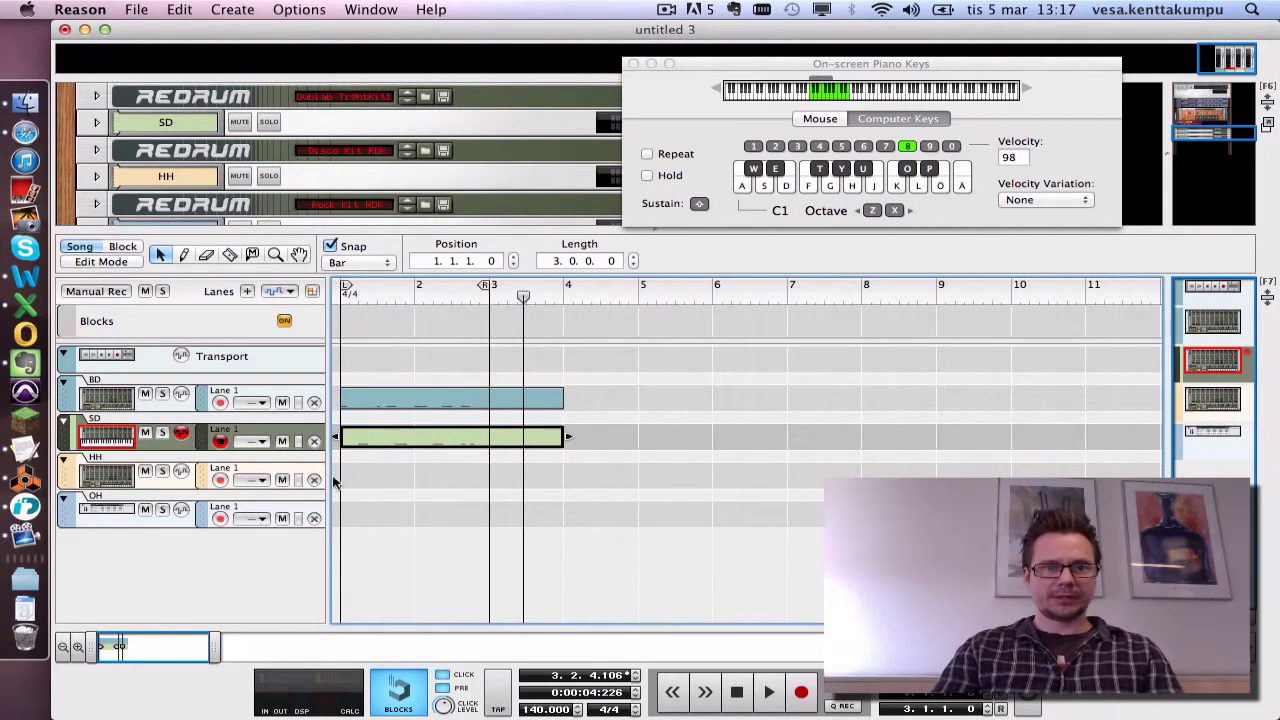
# Select the HH track with the song position at bar 1 and try out the closed and open hi-hats on G1 and G#1.
pyautogui.click(135, 462)
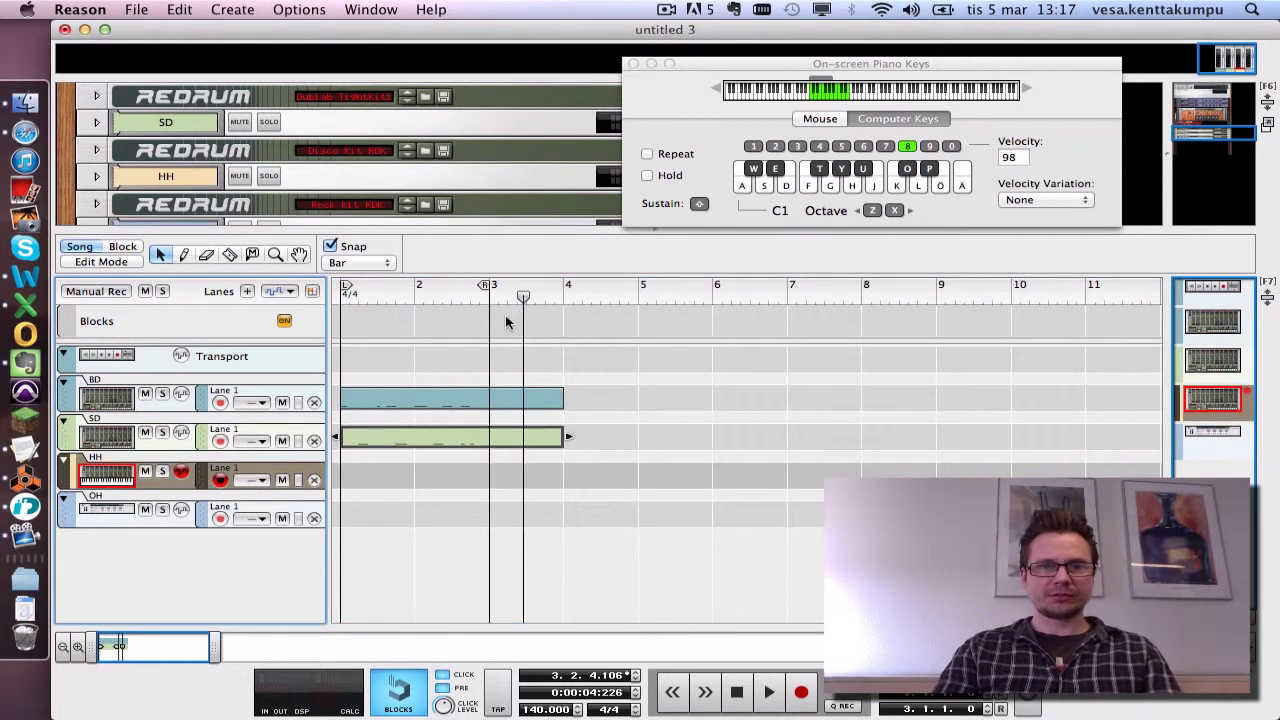
pyautogui.press('super+z')
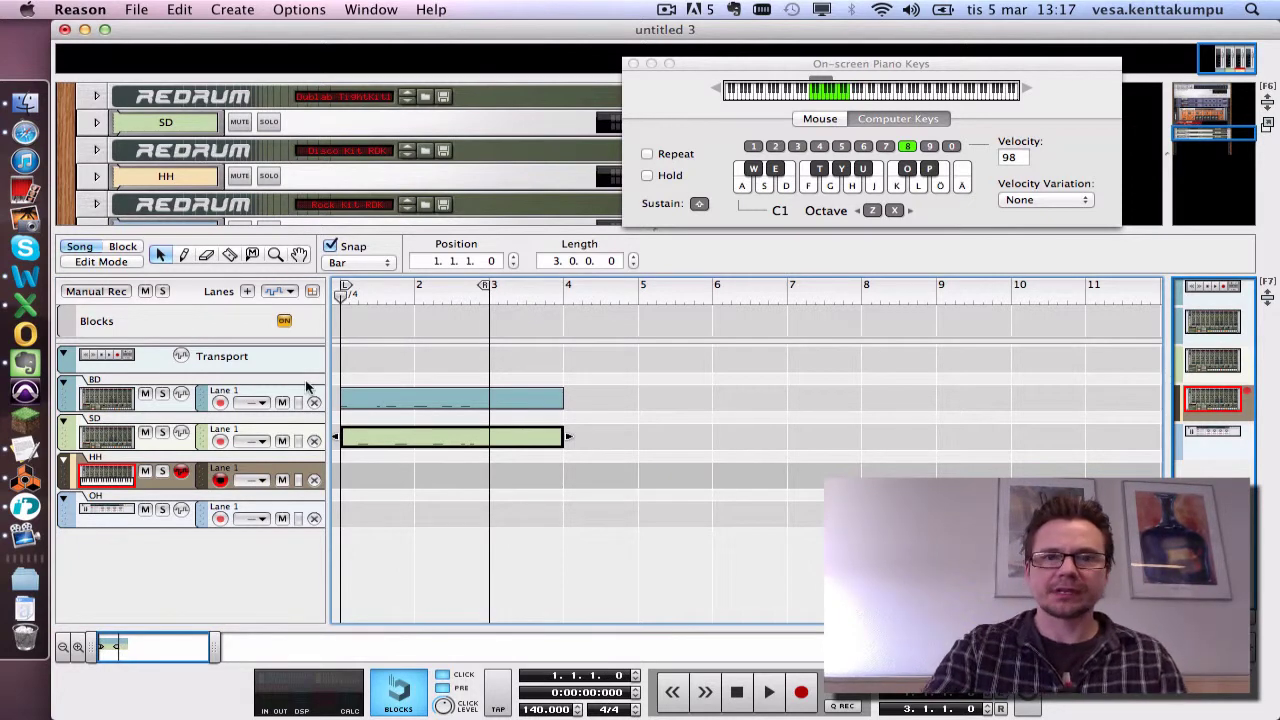
pyautogui.press('g')
pyautogui.press('y')
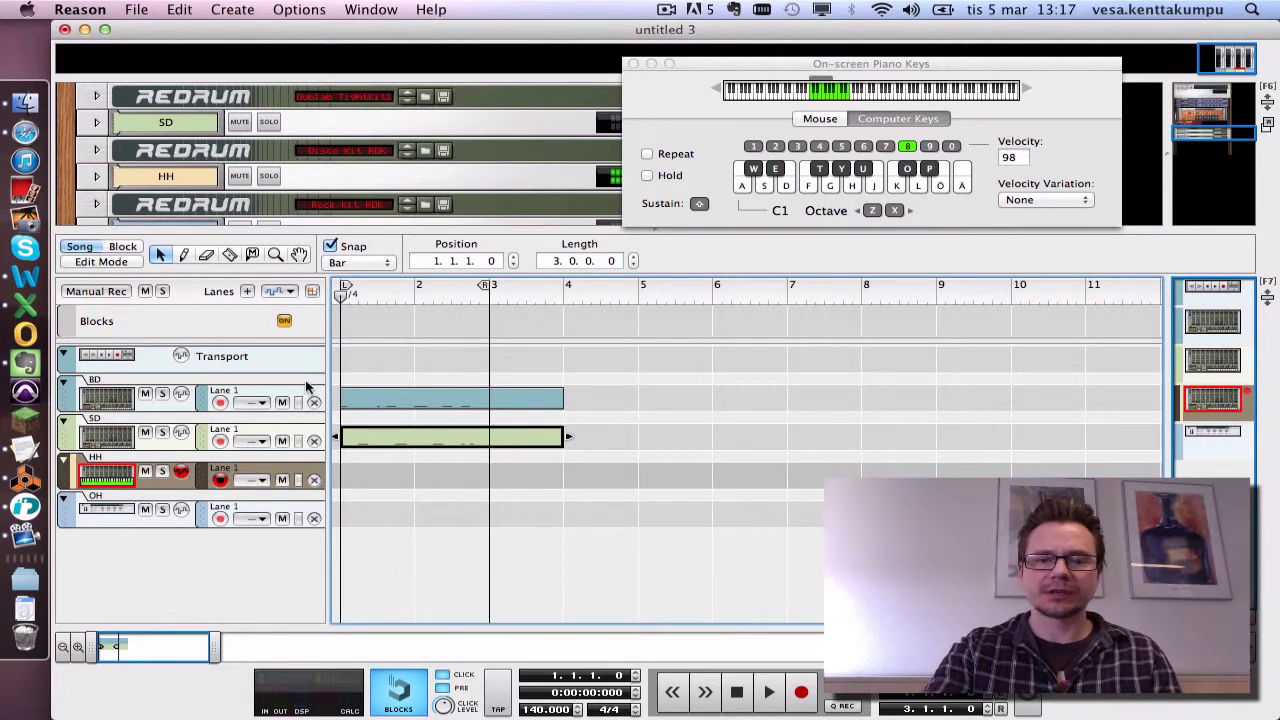
pyautogui.press('g')
pyautogui.press('y')
pyautogui.press('y')
pyautogui.press('g')
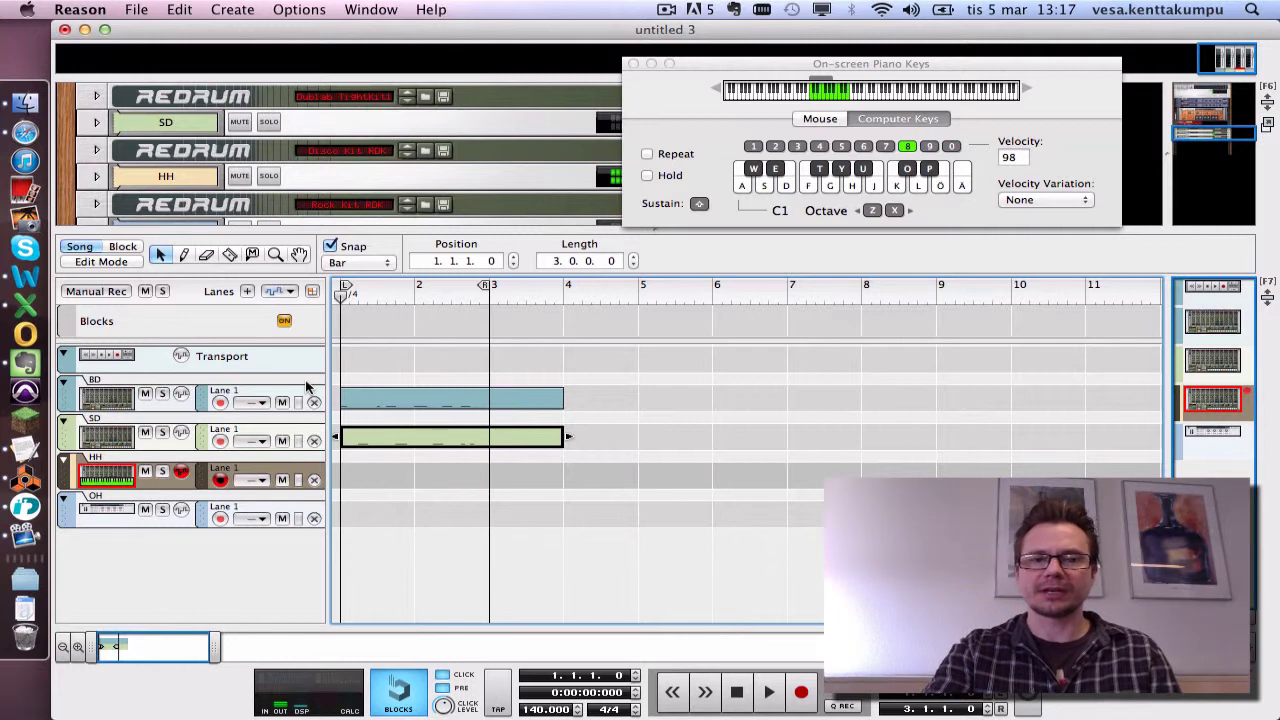
pyautogui.press('g')
pyautogui.press('y')
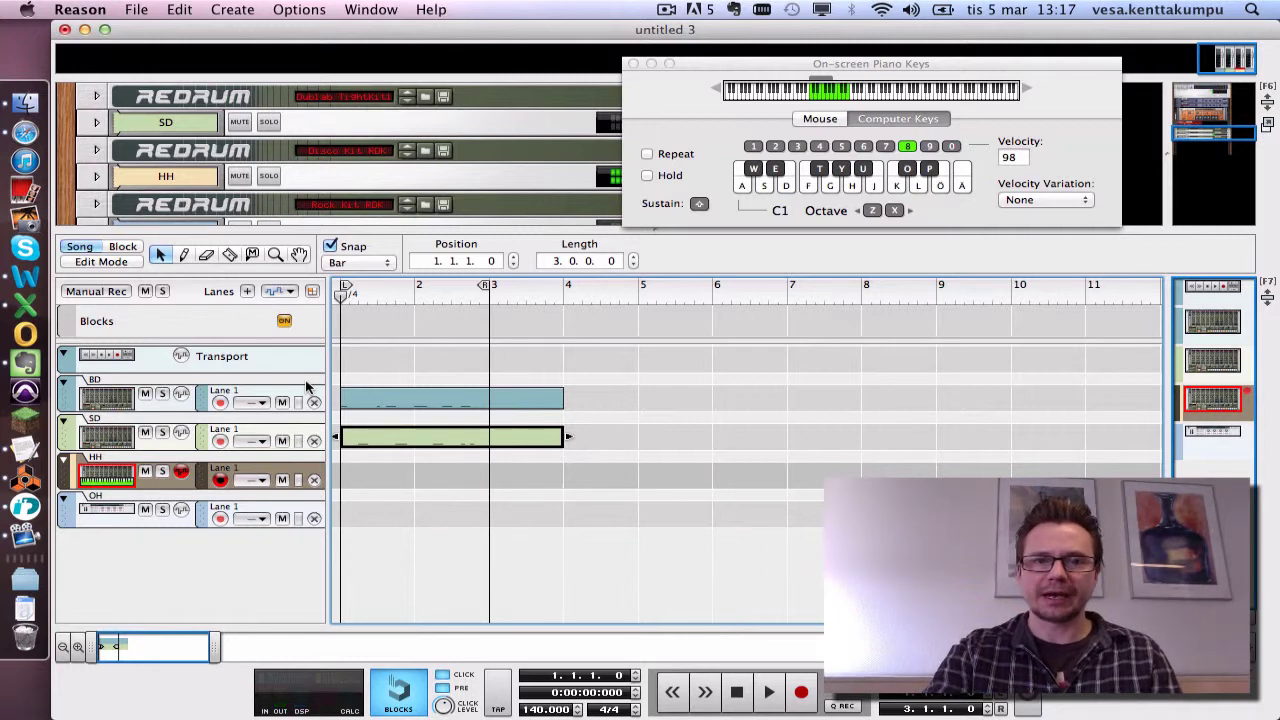
# Record a hi-hat pattern on the HH track from bar 1 for about three bars, using G1 and open hi-hat G#1.
pyautogui.click(803, 692)
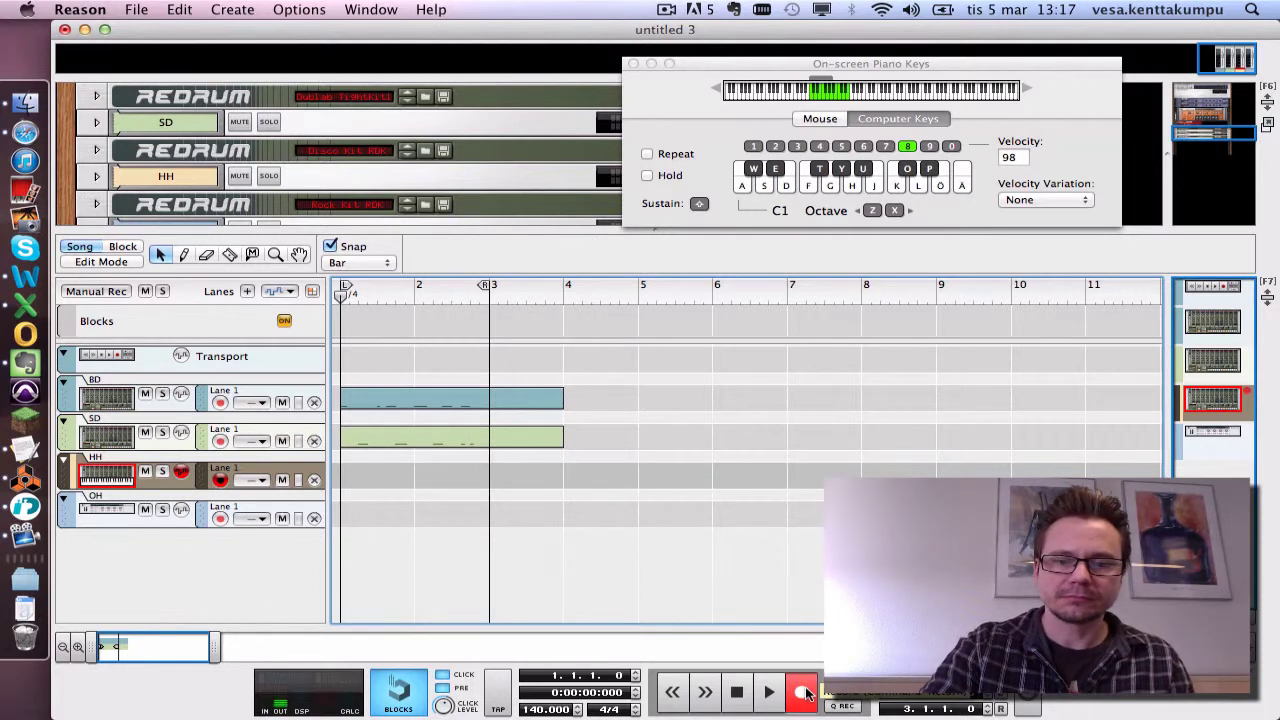
pyautogui.press('g')
pyautogui.press('g')
pyautogui.press('g')
pyautogui.press('g')
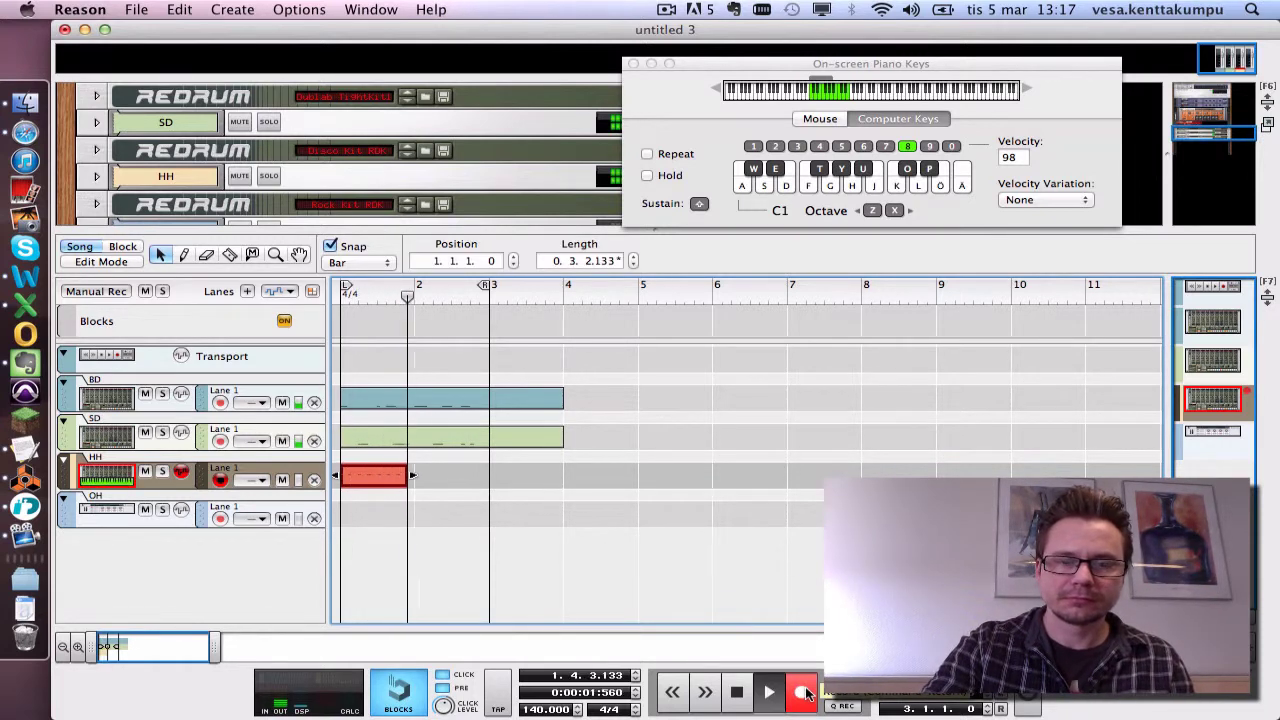
pyautogui.press('y')
pyautogui.press('y')
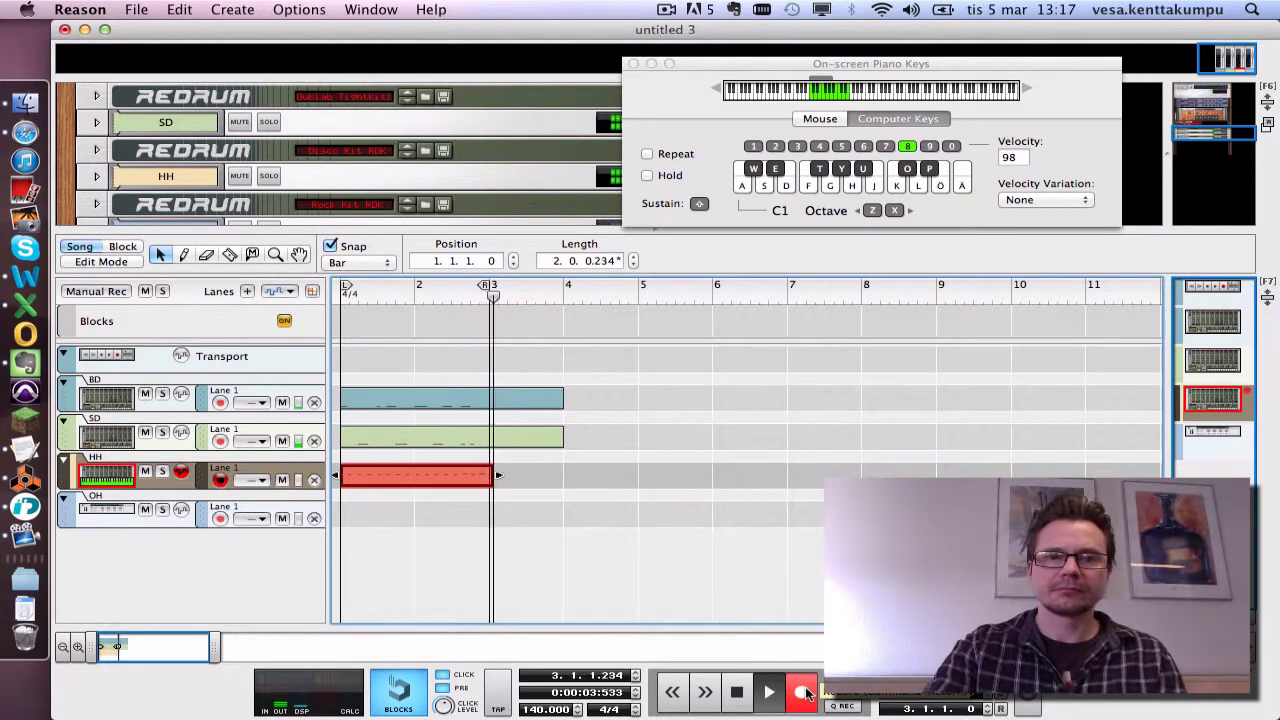
pyautogui.press('space')
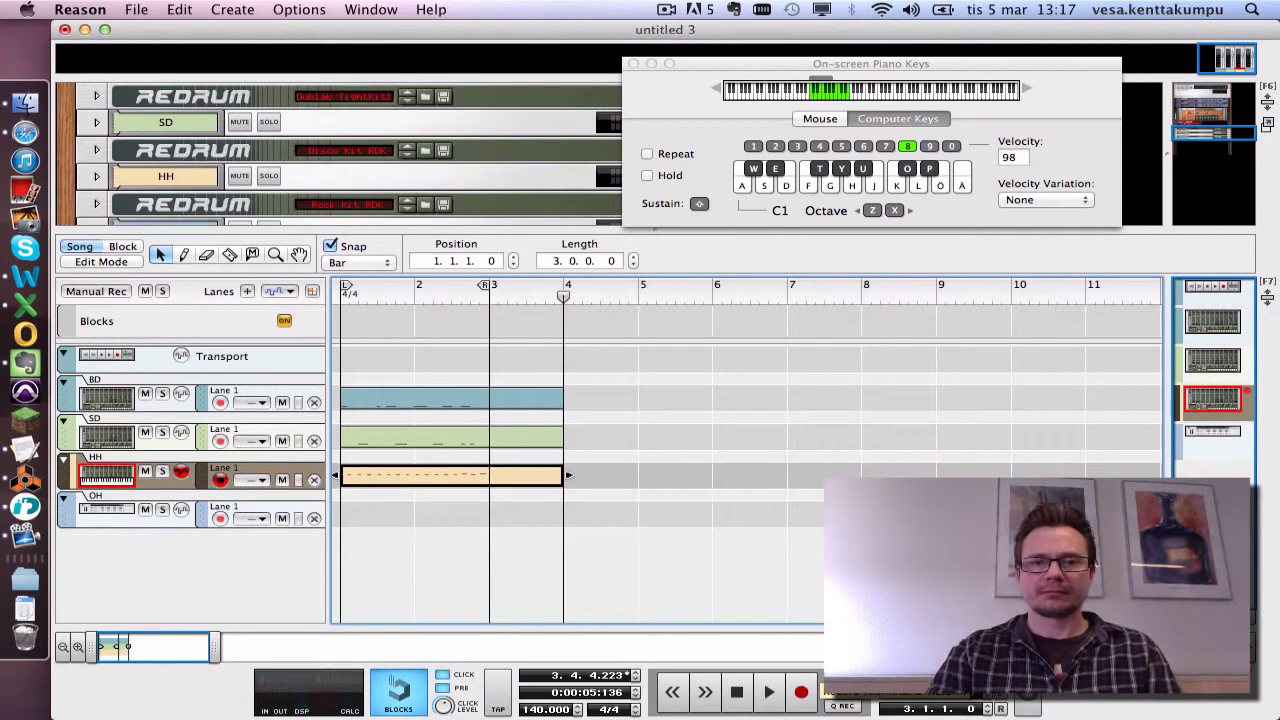
# Play the BD, SD and HH tracks together from bar 1 with the click off.
pyautogui.moveTo(405, 517); pyautogui.dragTo(434, 477)
pyautogui.press('super+c')
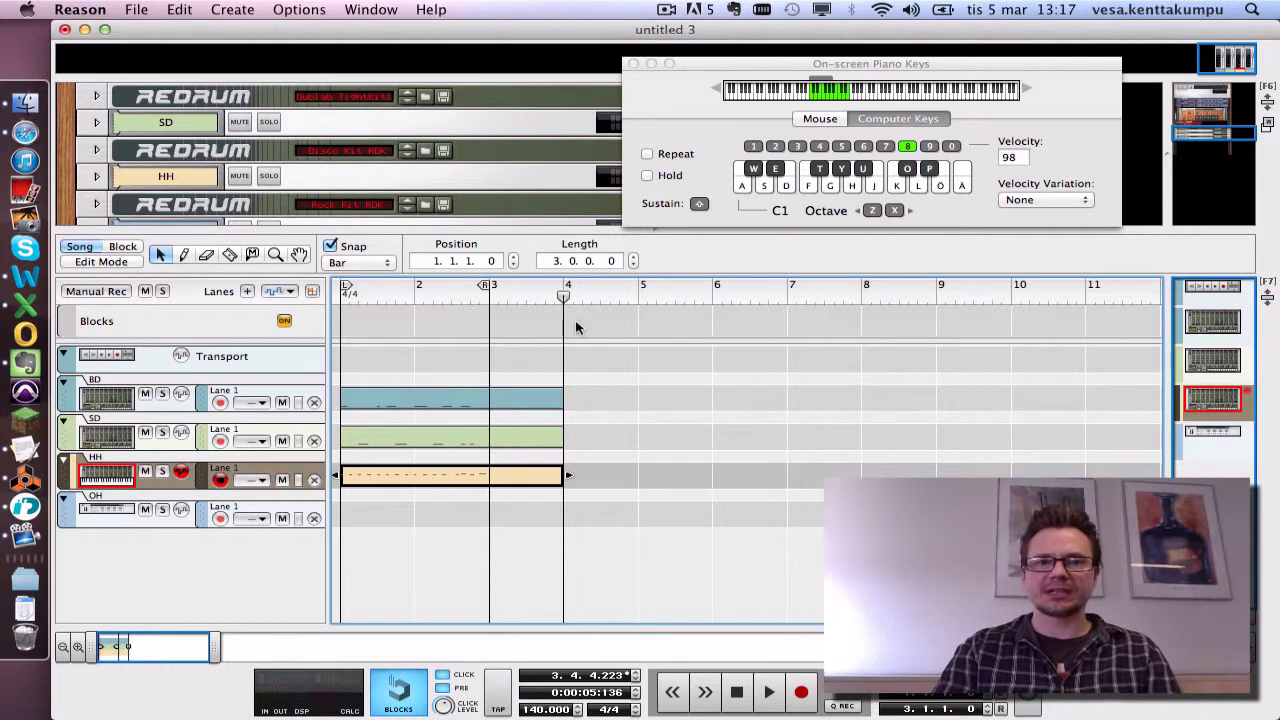
pyautogui.moveTo(563, 297); pyautogui.dragTo(343, 297)
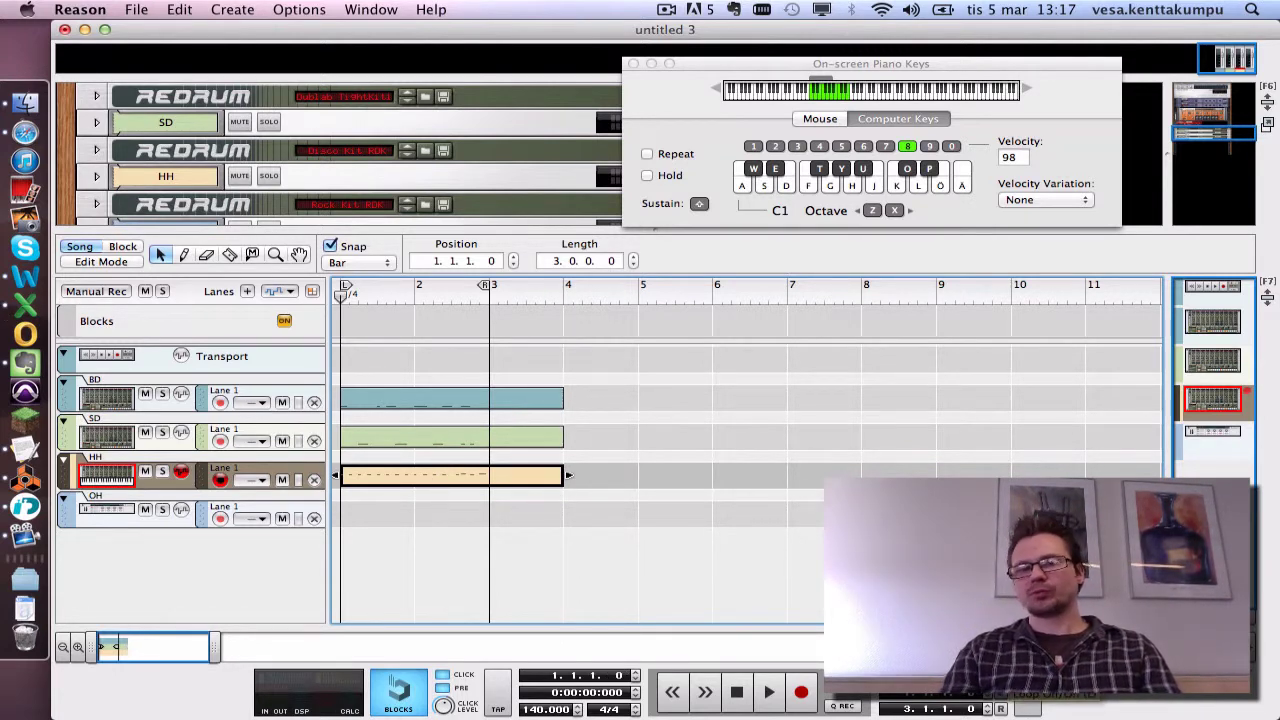
pyautogui.press('space')
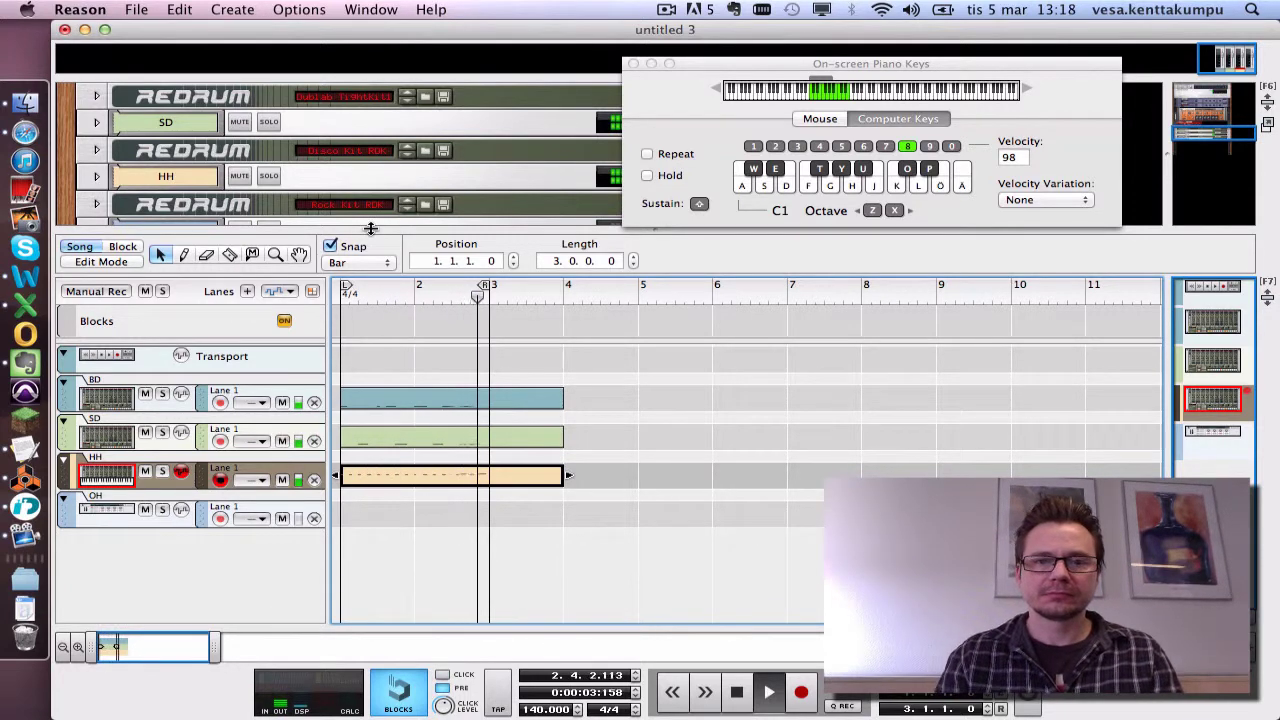
# Open the HH clip in Edit Mode, move the closed hi-hat note near beat 2.3 to position 2.3.1.0, and stop playback.
pyautogui.doubleClick(463, 481)
pyautogui.moveTo(908, 412); pyautogui.dragTo(891, 415)
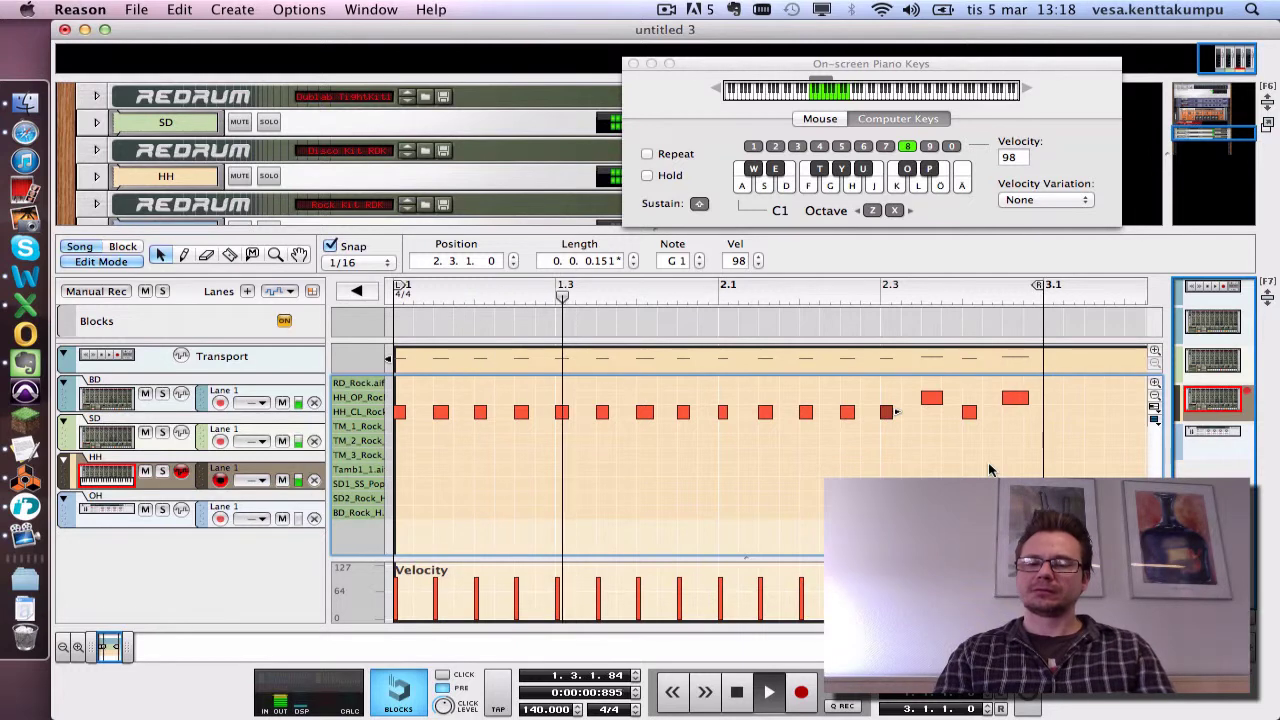
pyautogui.press('space')
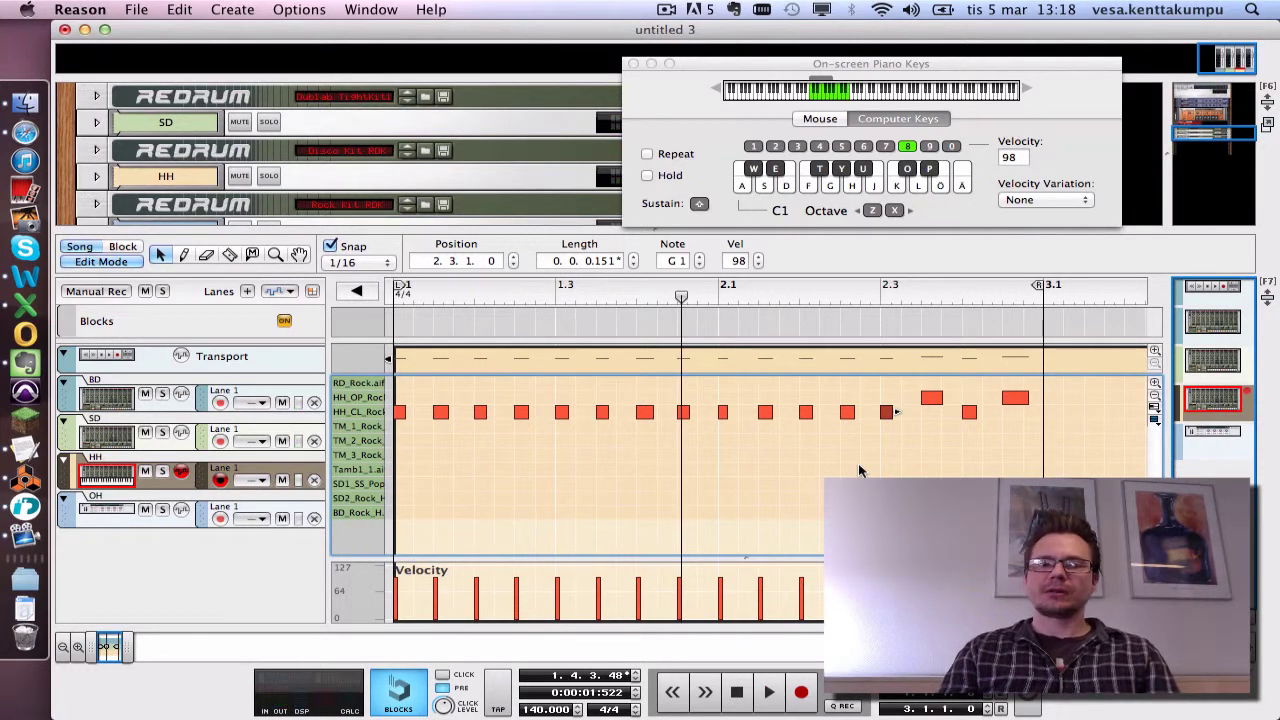
# Switch to the Word outline "Avancerade trummor – Reason 6" to check the next topic, and return to Reason.
pyautogui.press('super+Tab')
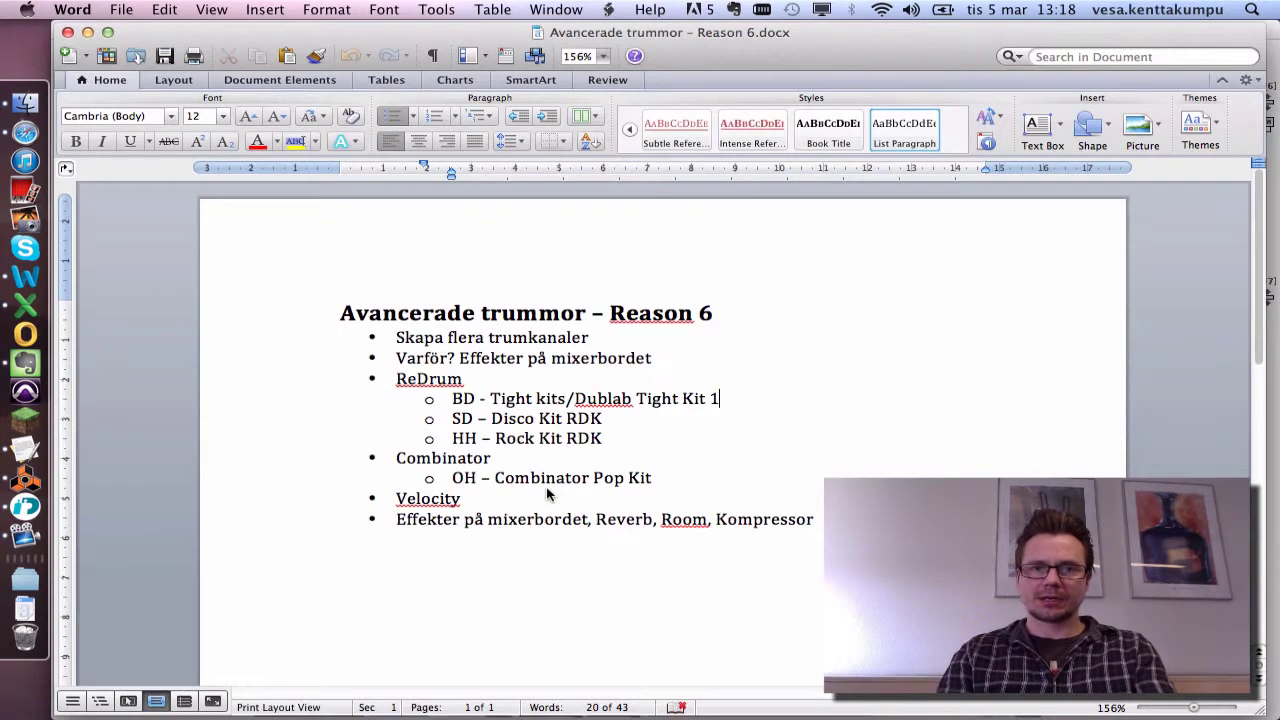
pyautogui.press('super+Tab')
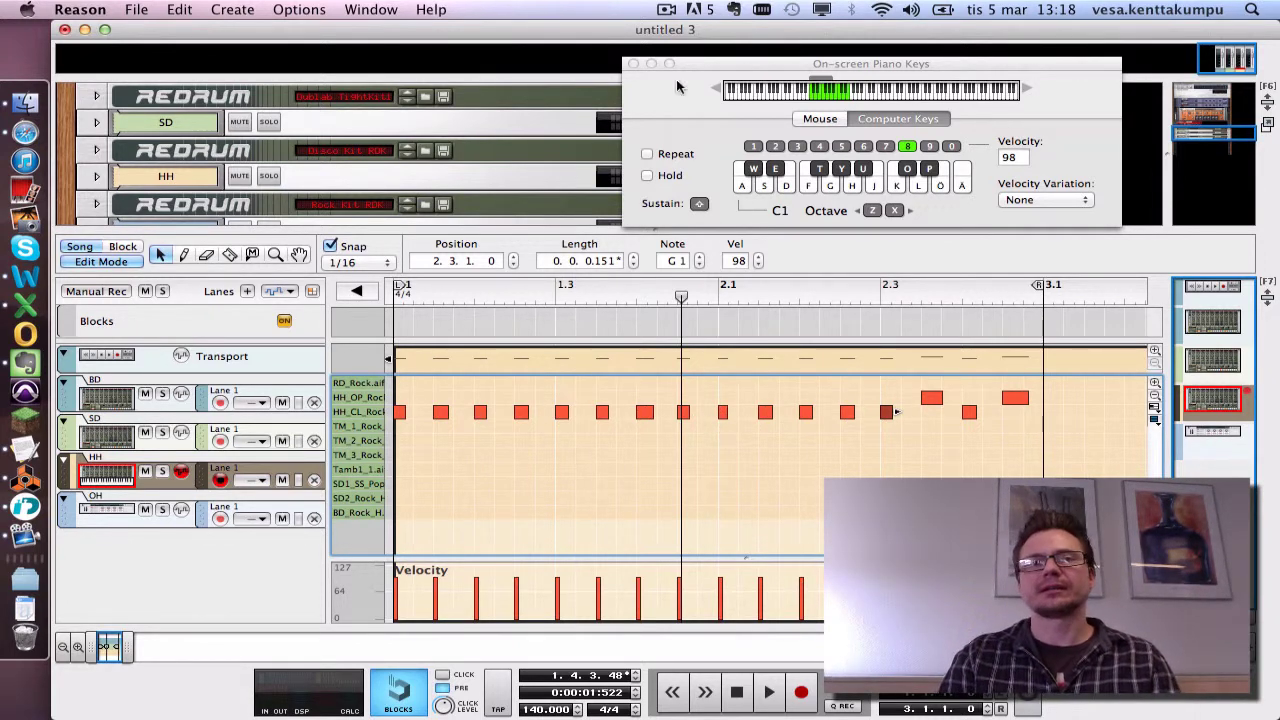
# Quantize all notes in the HH clip to 1/16 at 100% with a random offset of 15 ticks.
pyautogui.click(381, 12)
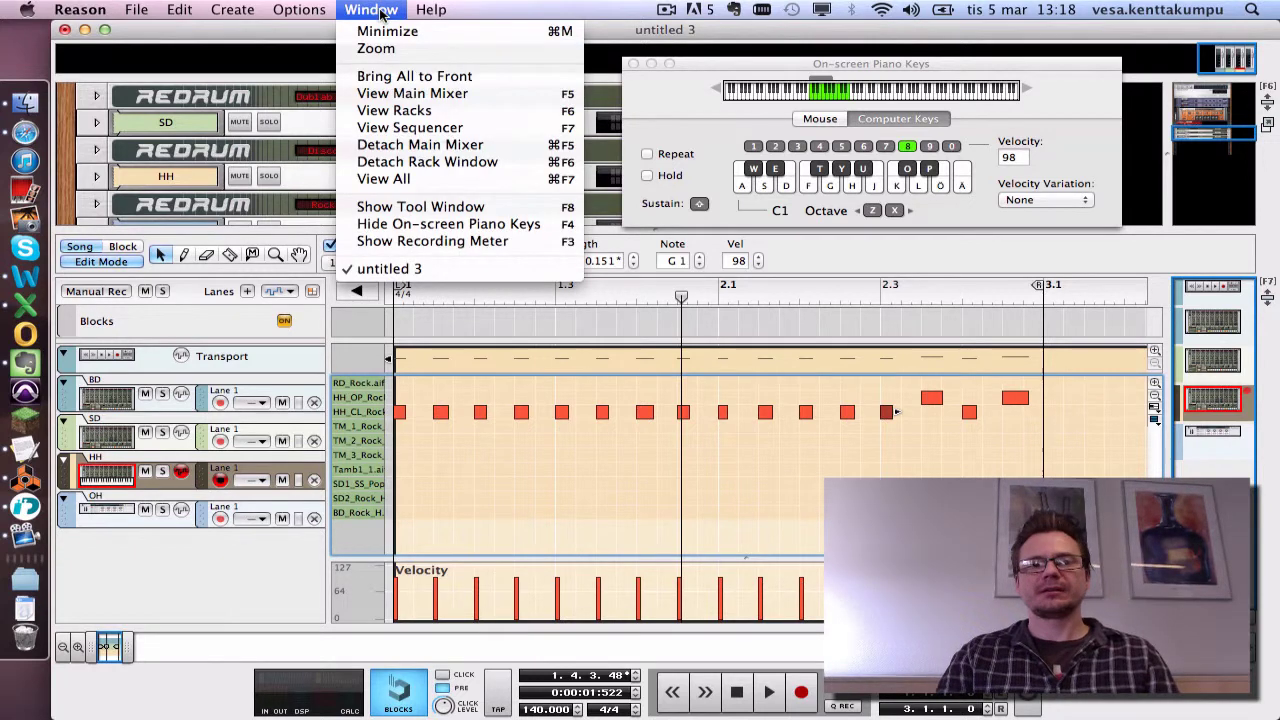
pyautogui.click(433, 207)
pyautogui.click(1229, 86)
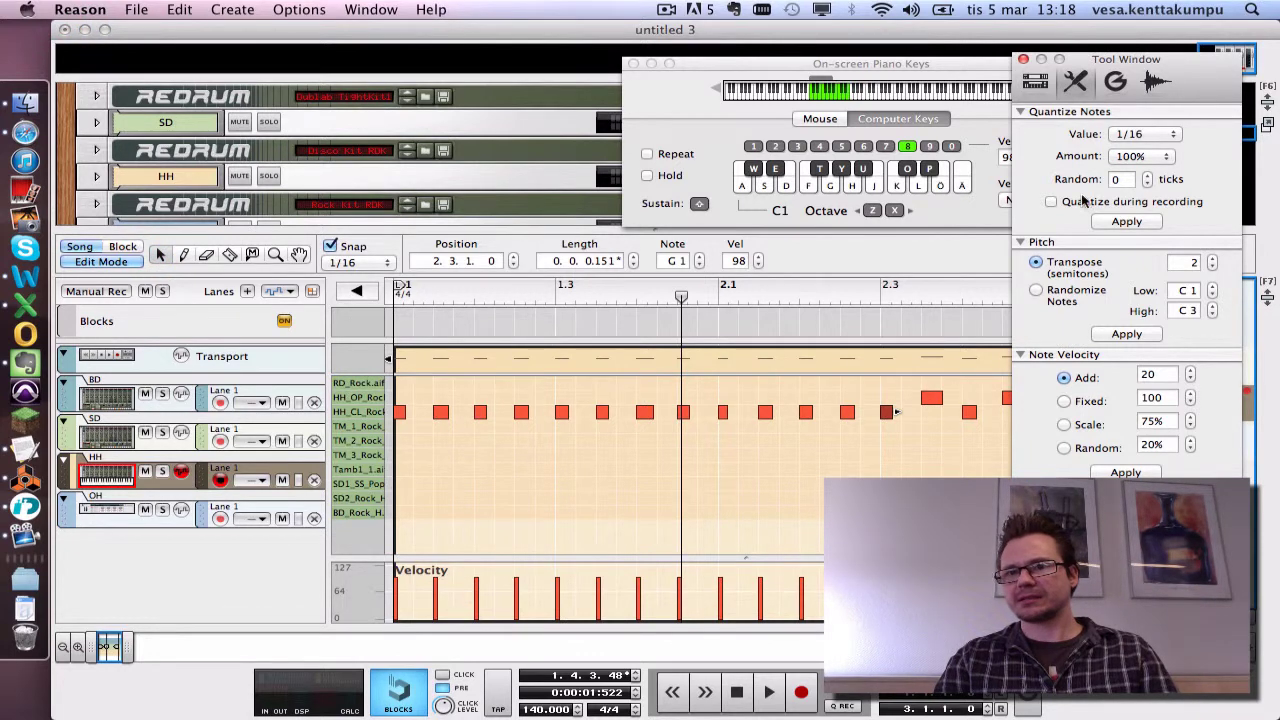
pyautogui.click(712, 458)
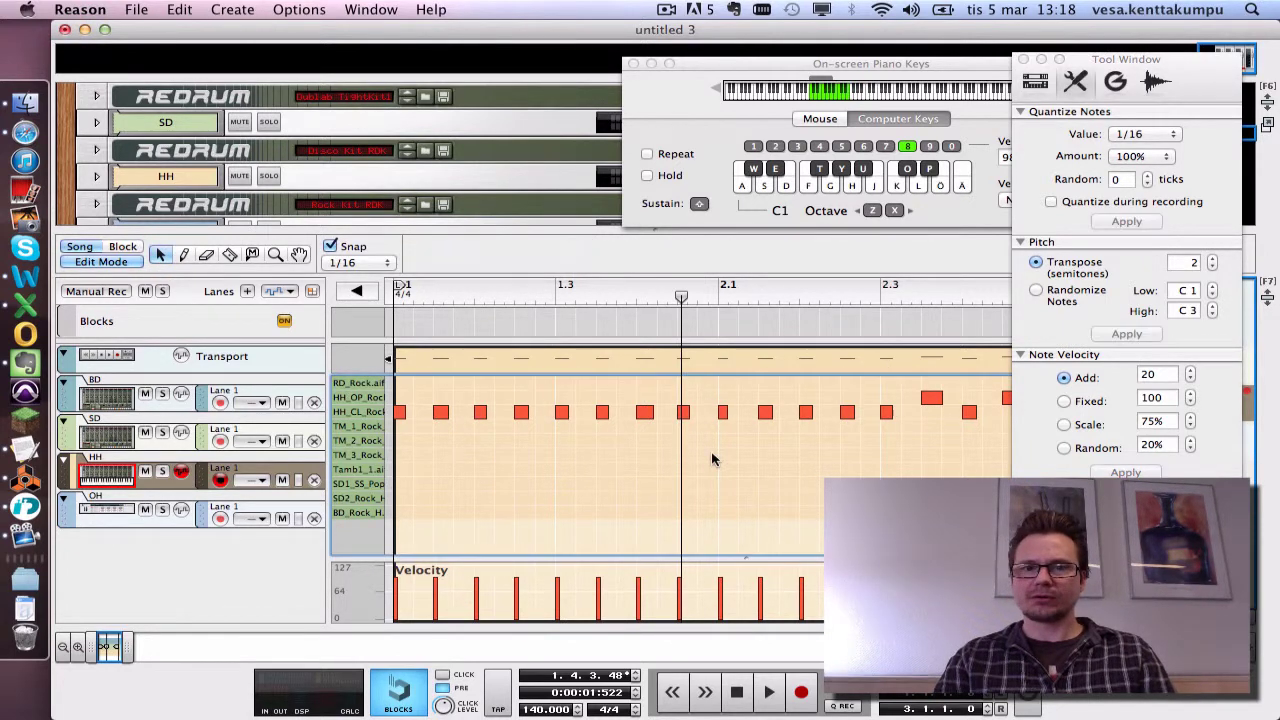
pyautogui.press('super+a')
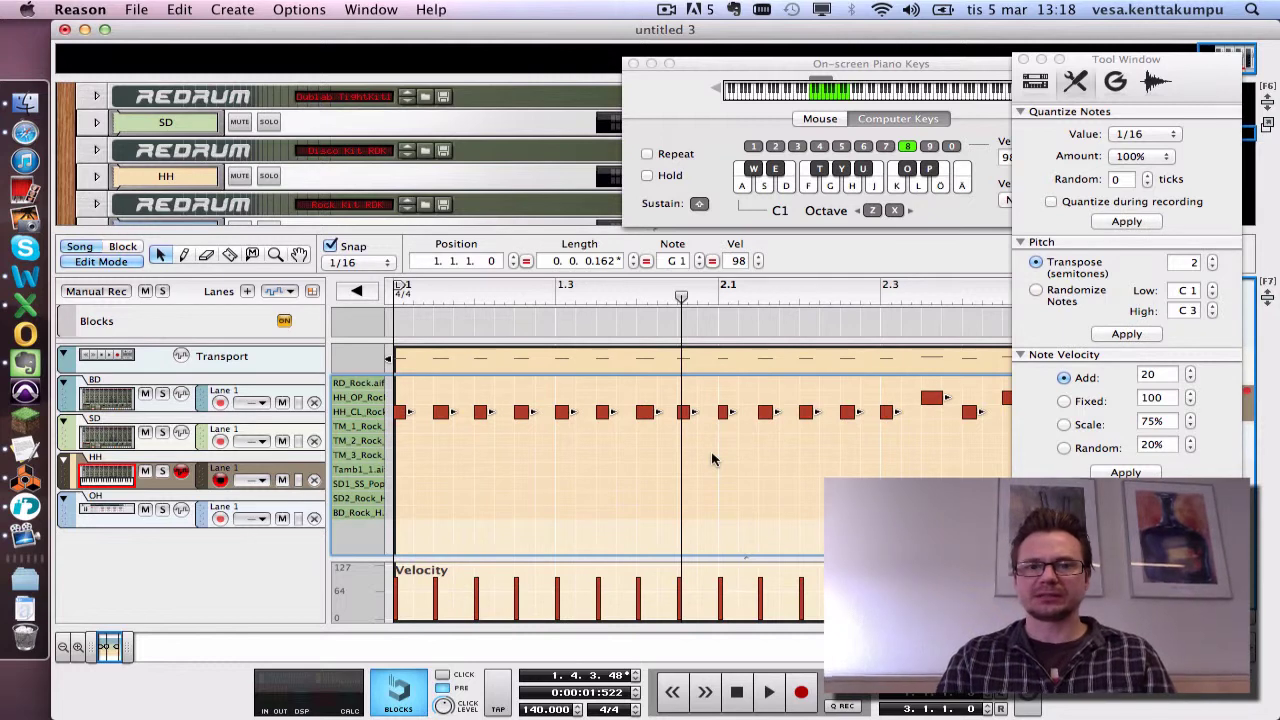
pyautogui.click(1119, 179)
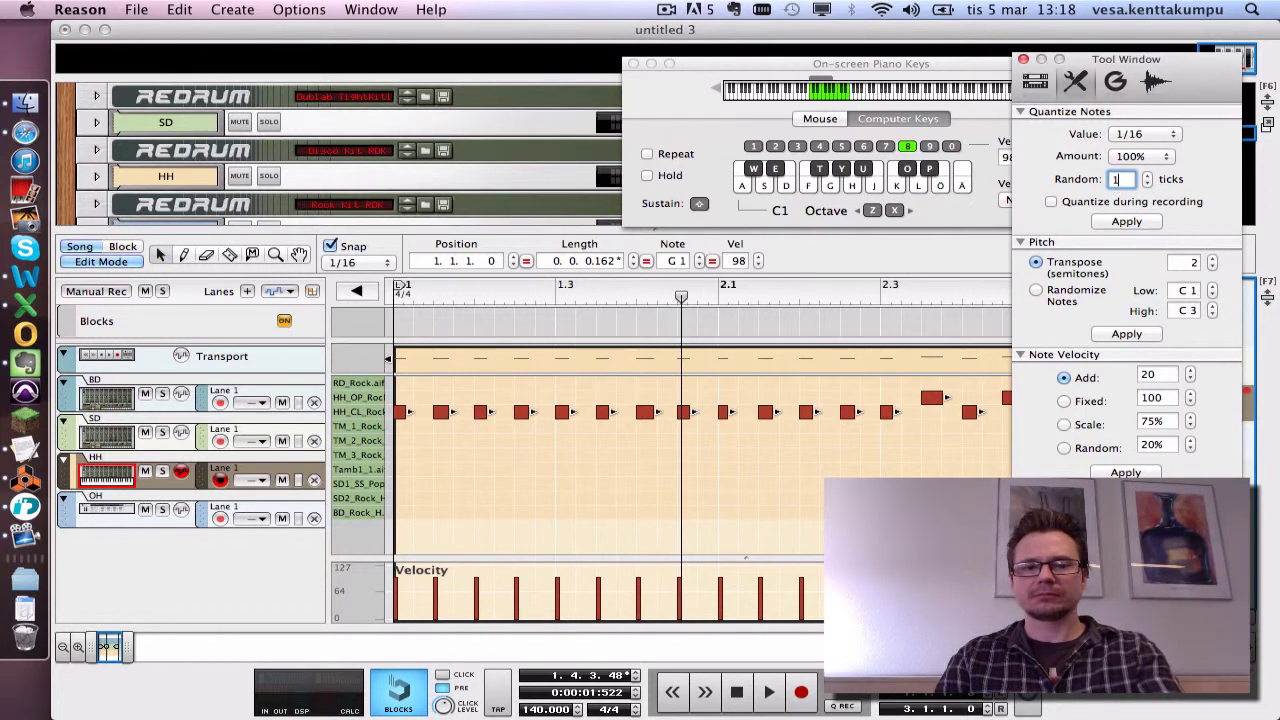
pyautogui.press('BackSpace')
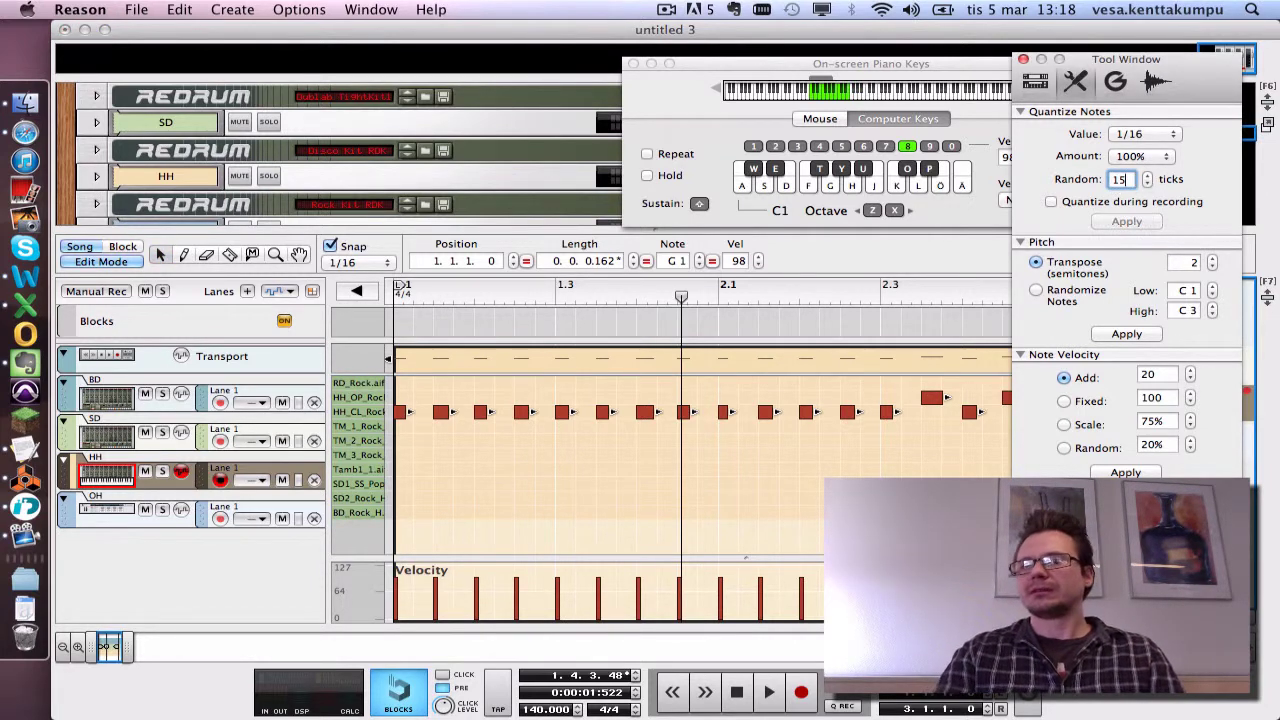
pyautogui.press('Return')
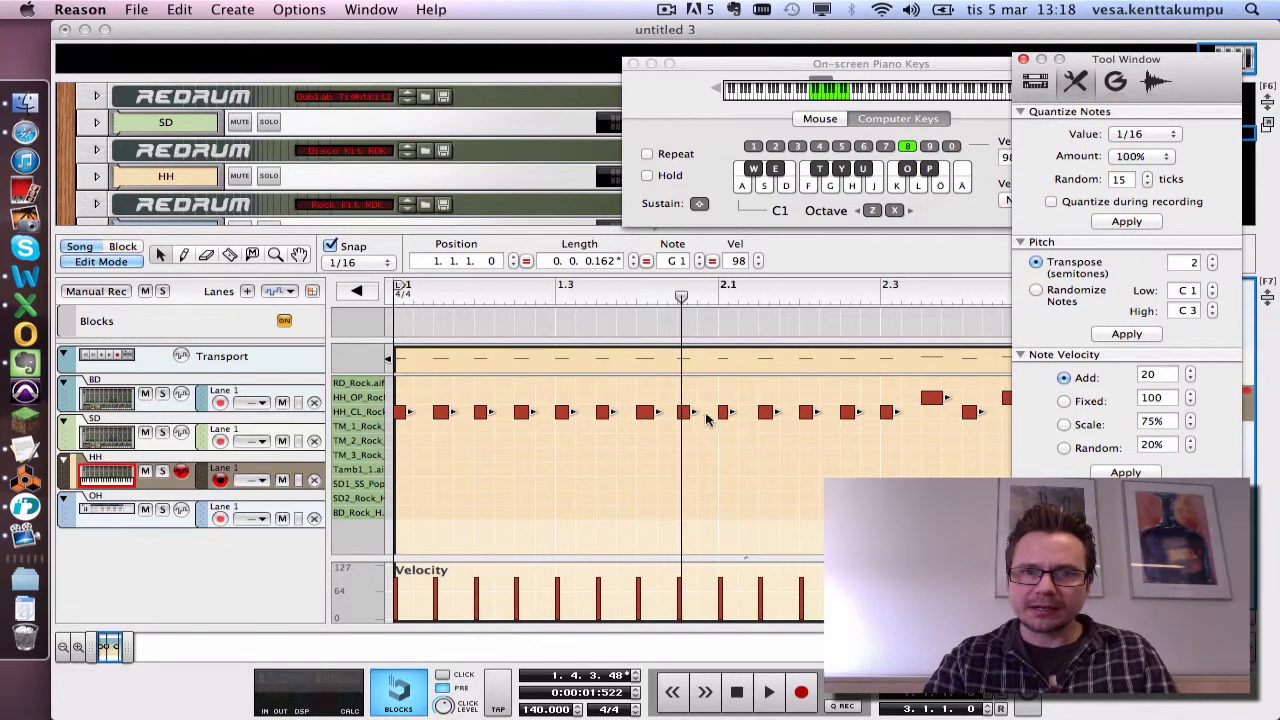
pyautogui.click(1118, 223)
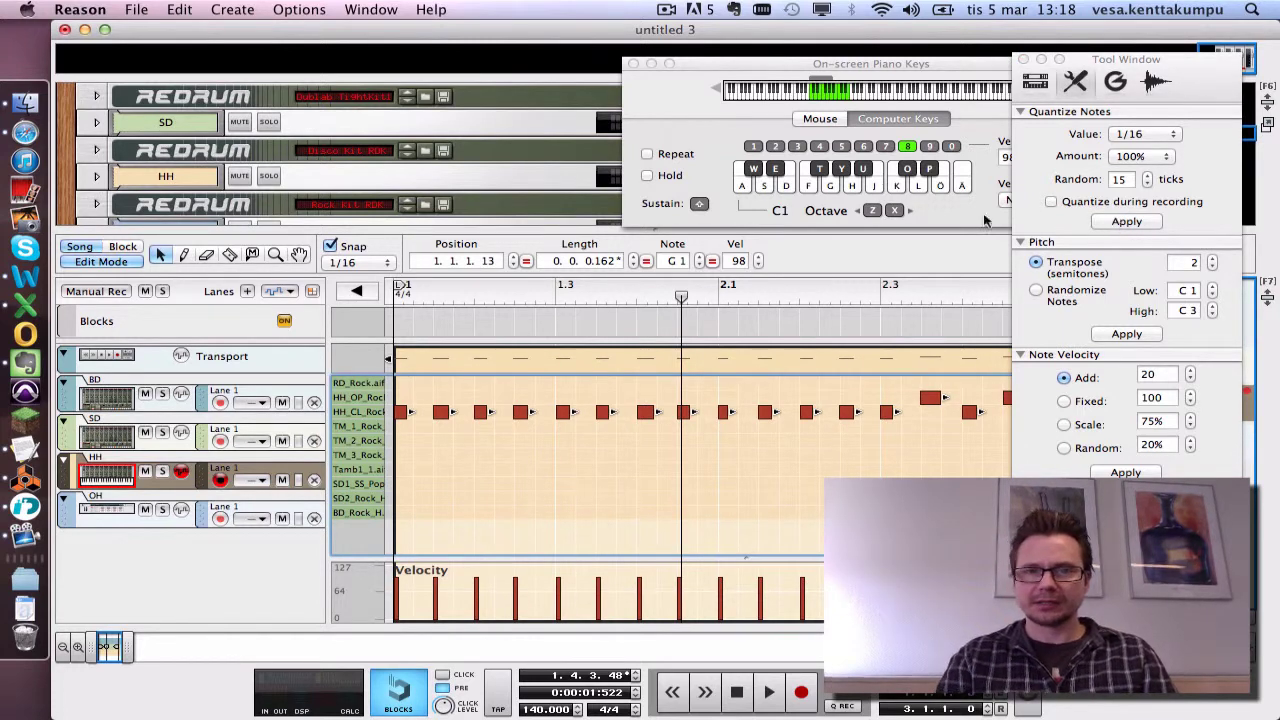
# Play the beat from bar 1 to hear the randomised hi-hat timing, stopping in the second bar.
pyautogui.moveTo(677, 300)
pyautogui.mouseDown()
pyautogui.moveTo(411, 300)
pyautogui.moveTo(598, 300)
pyautogui.moveTo(603, 311)
pyautogui.moveTo(392, 319)
pyautogui.mouseUp()
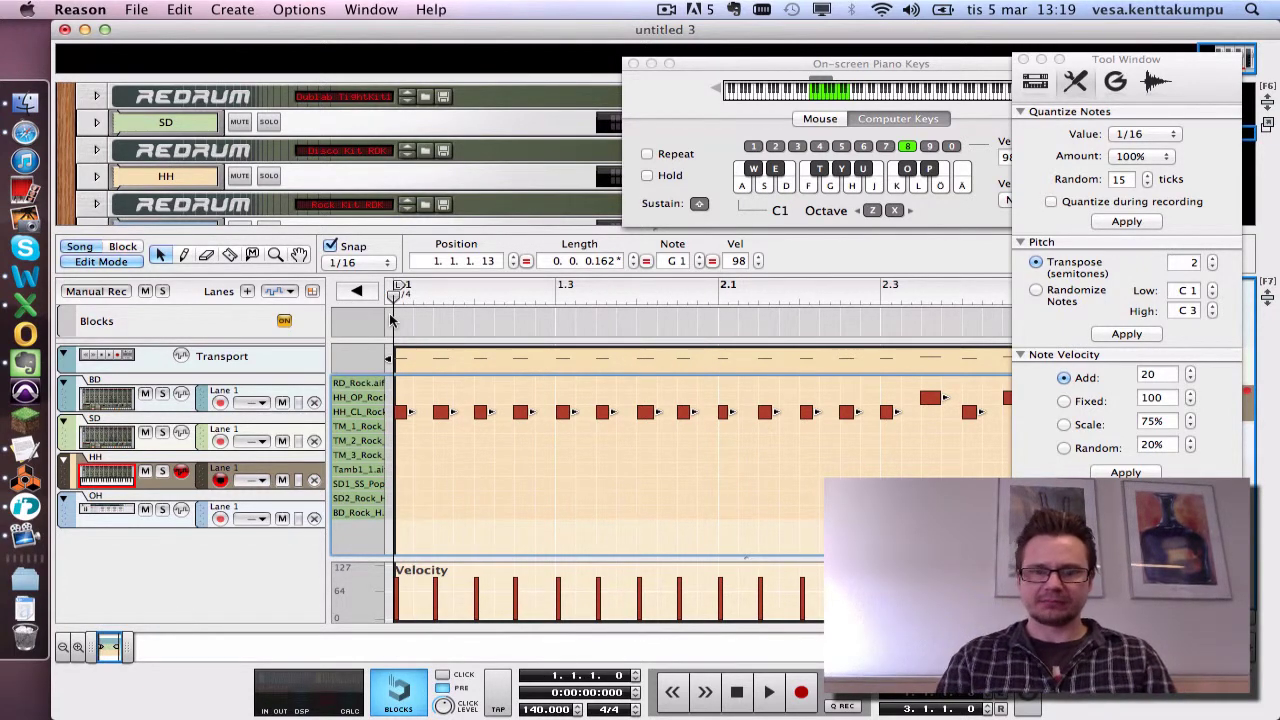
pyautogui.press('space')
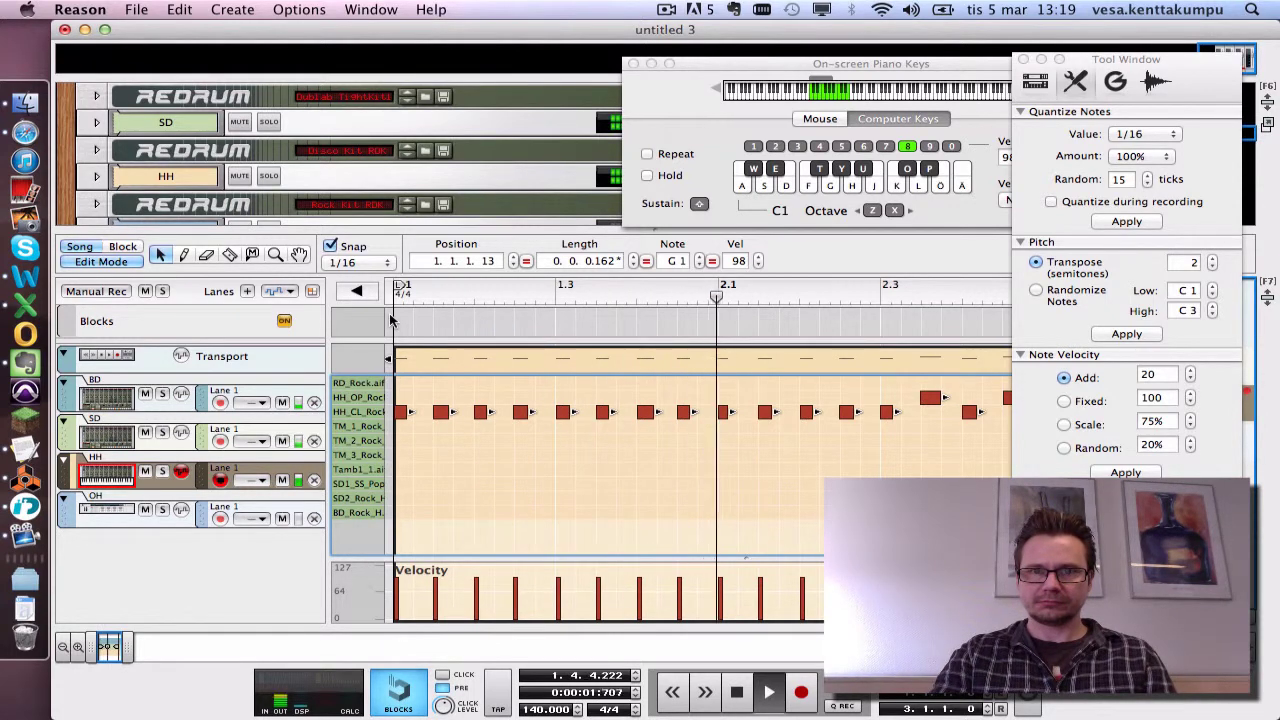
pyautogui.press('space')
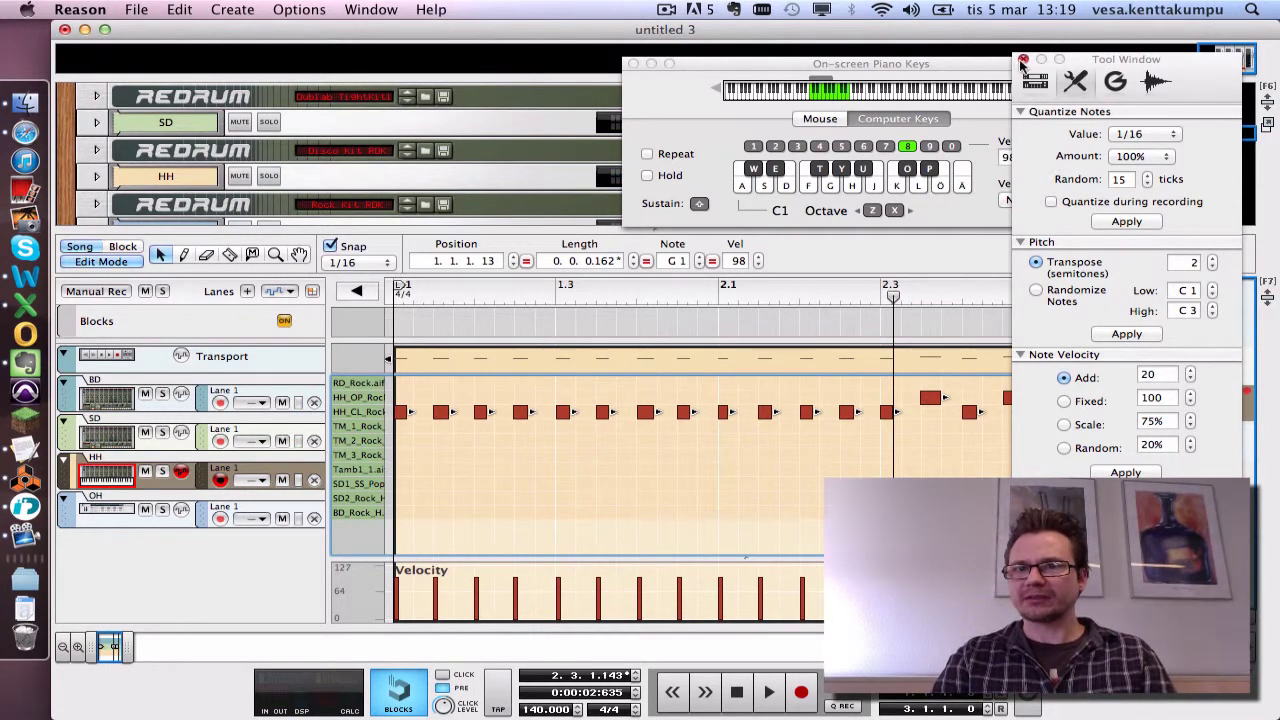
# Close the Tool Window, enlarge the velocity lane, and lower the second and fourth hi-hat velocities to about 66 and 62 with the Pencil tool.
pyautogui.click(1023, 60)
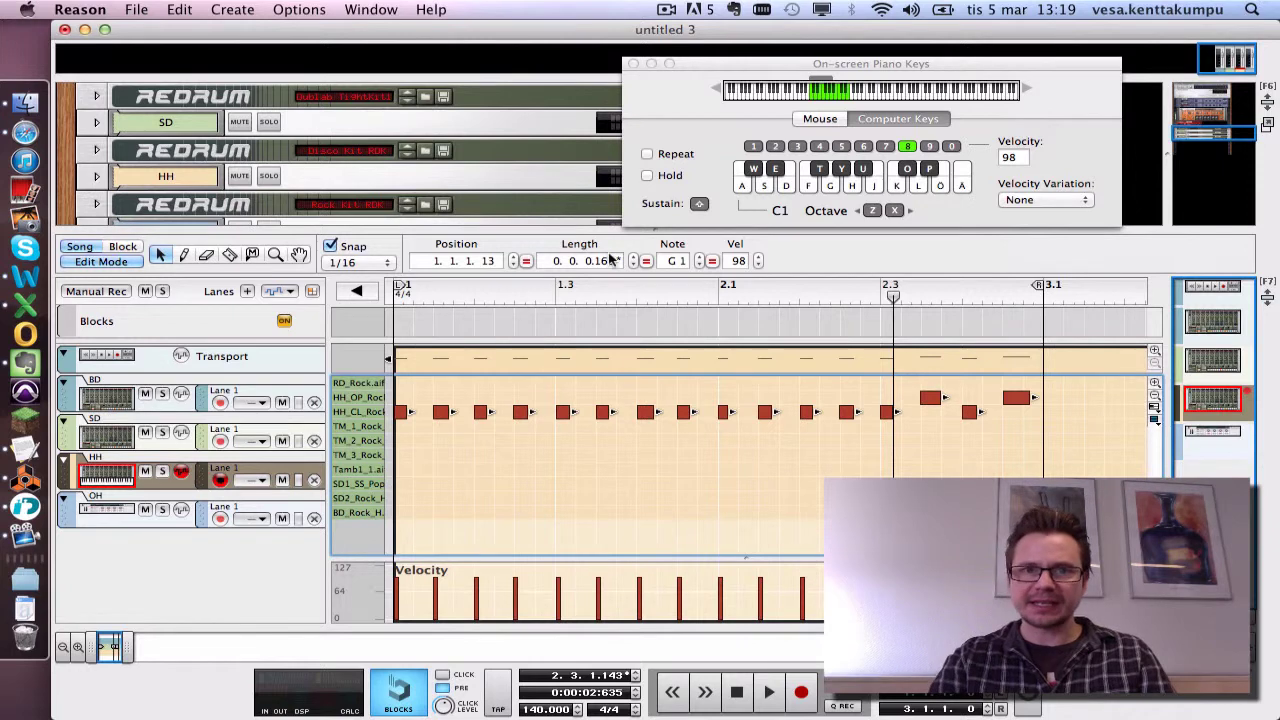
pyautogui.moveTo(557, 226); pyautogui.dragTo(557, 82)
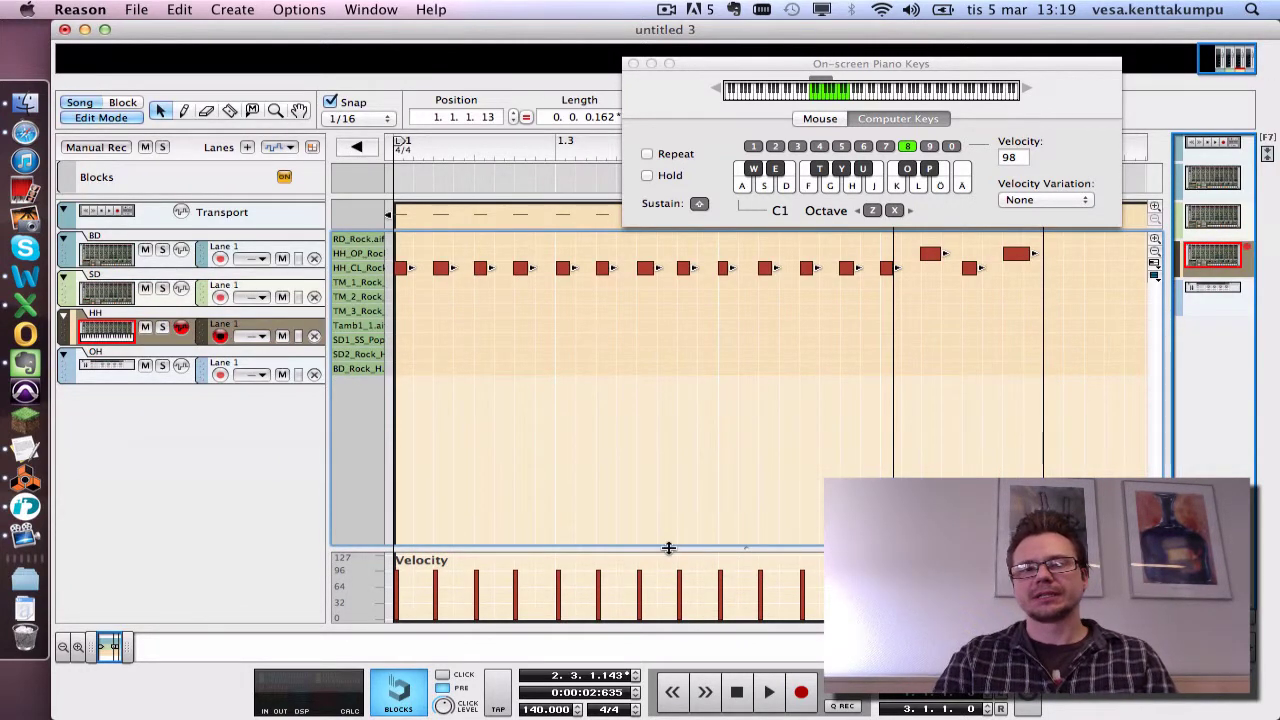
pyautogui.moveTo(669, 548); pyautogui.dragTo(667, 232)
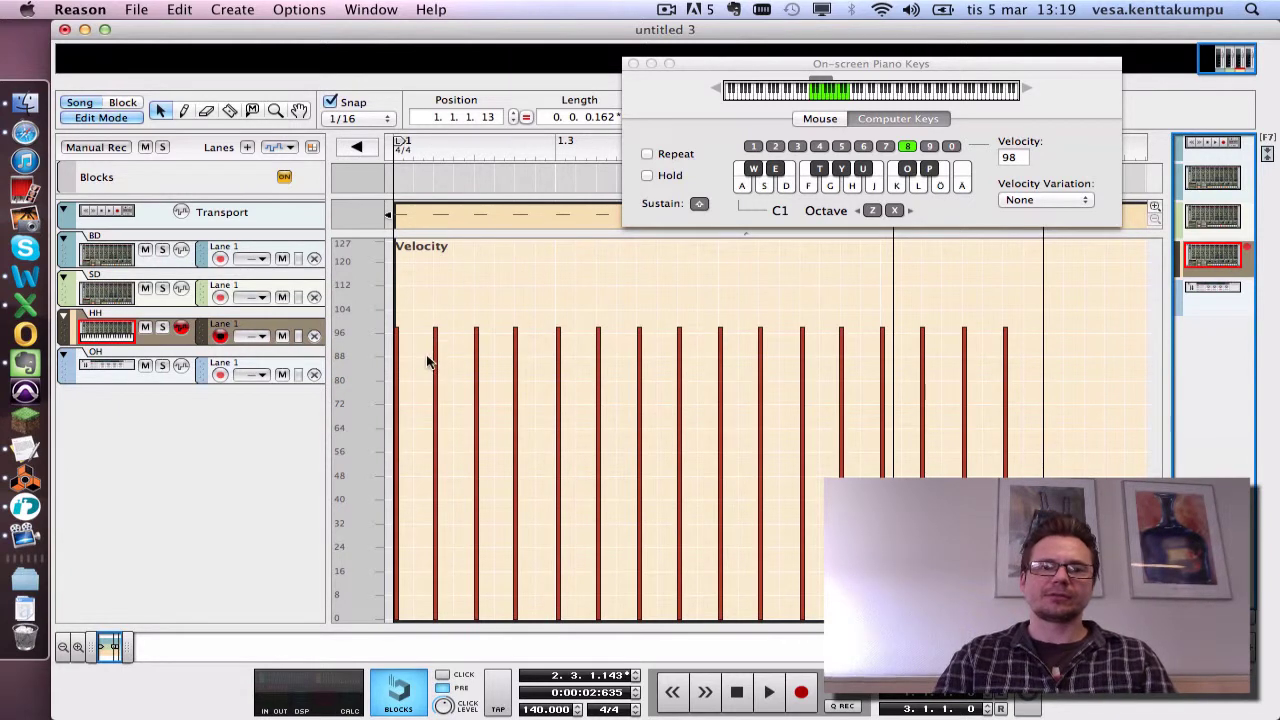
pyautogui.click(182, 111)
pyautogui.moveTo(437, 391); pyautogui.dragTo(437, 422)
pyautogui.click(516, 433)
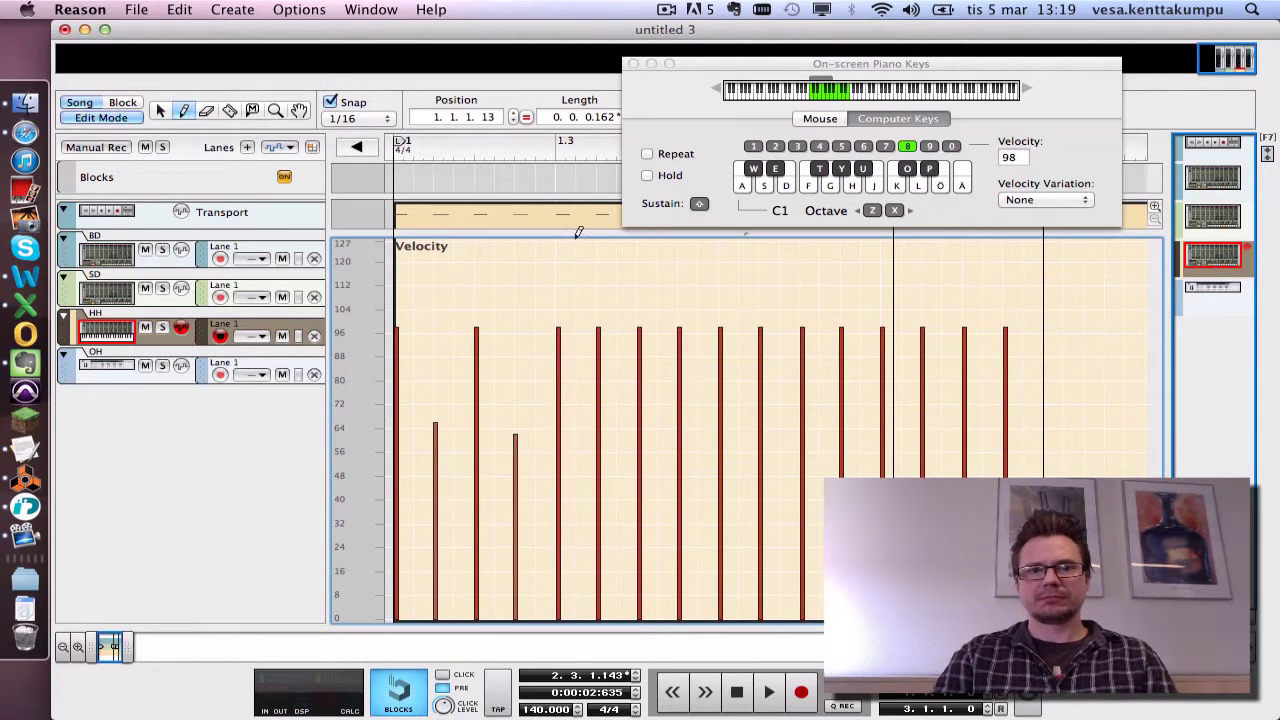
# Show the hi-hat notes above the velocity lane, and lower the sixth note's velocity to about 61 and the eighth, tenth and twelfth to about 55.
pyautogui.moveTo(565, 231); pyautogui.dragTo(571, 343)
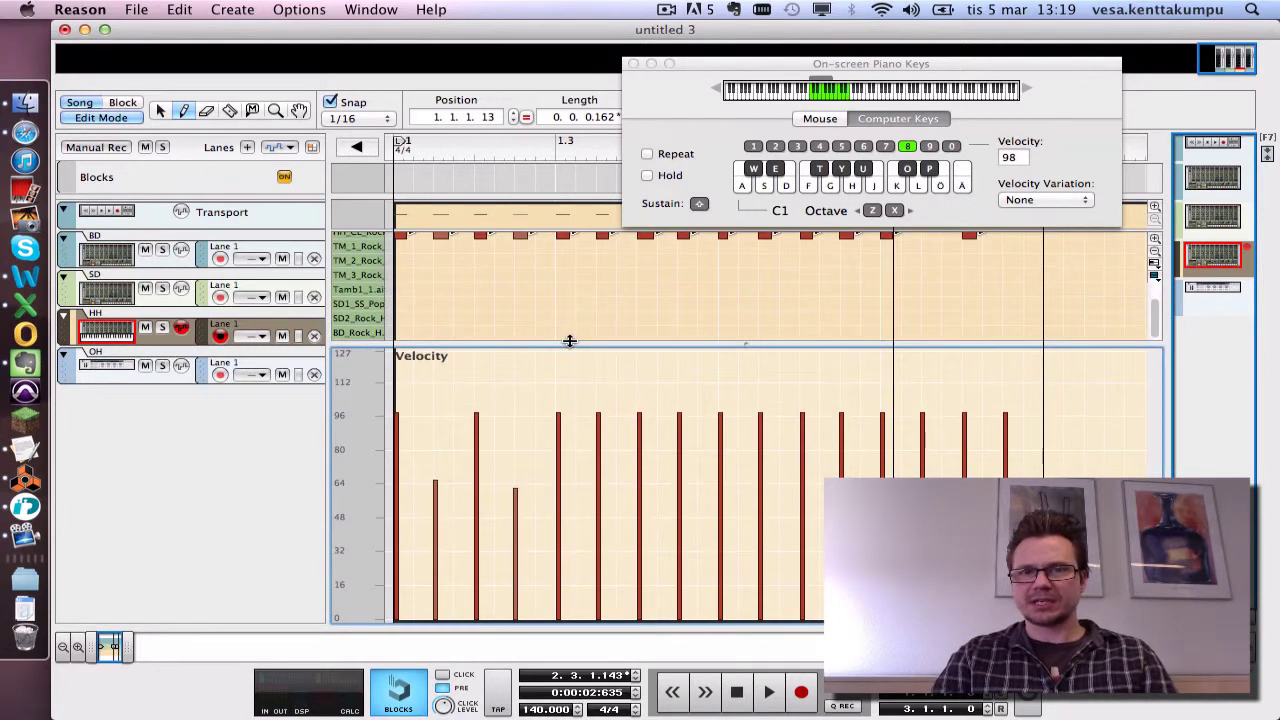
pyautogui.moveTo(715, 87); pyautogui.dragTo(801, 52)
pyautogui.scroll(3, 792, 264)
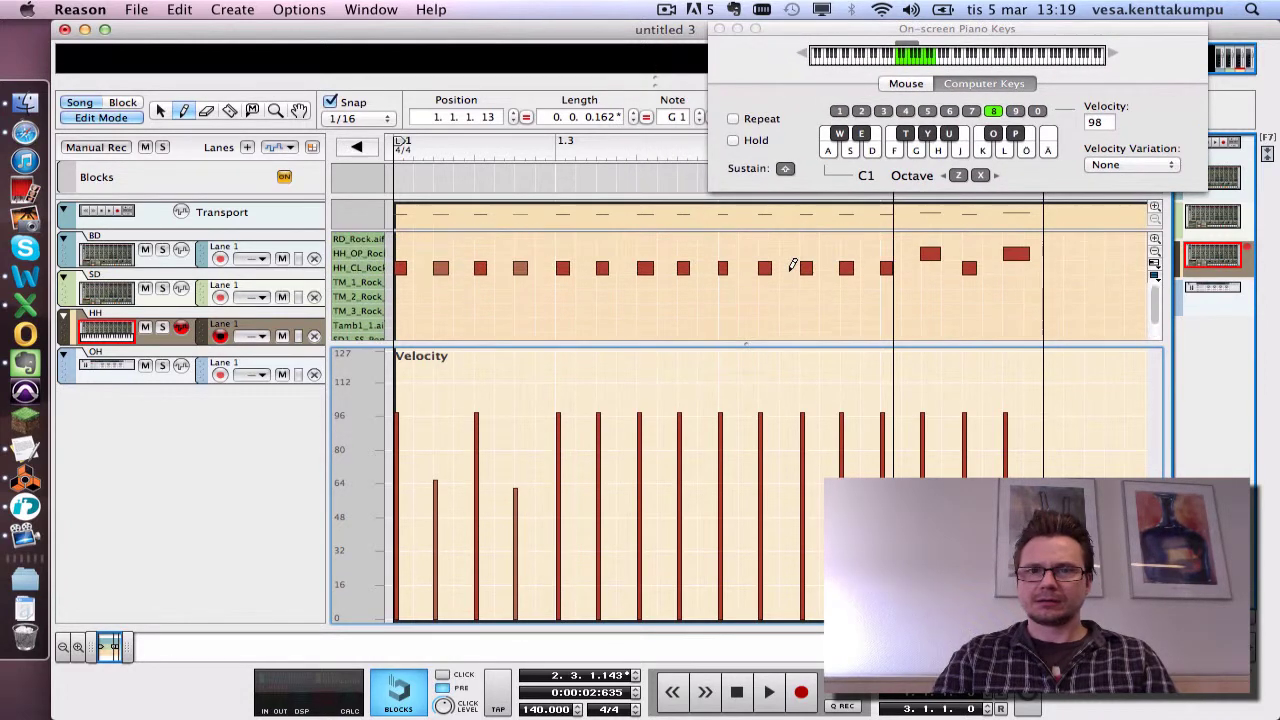
pyautogui.click(599, 489)
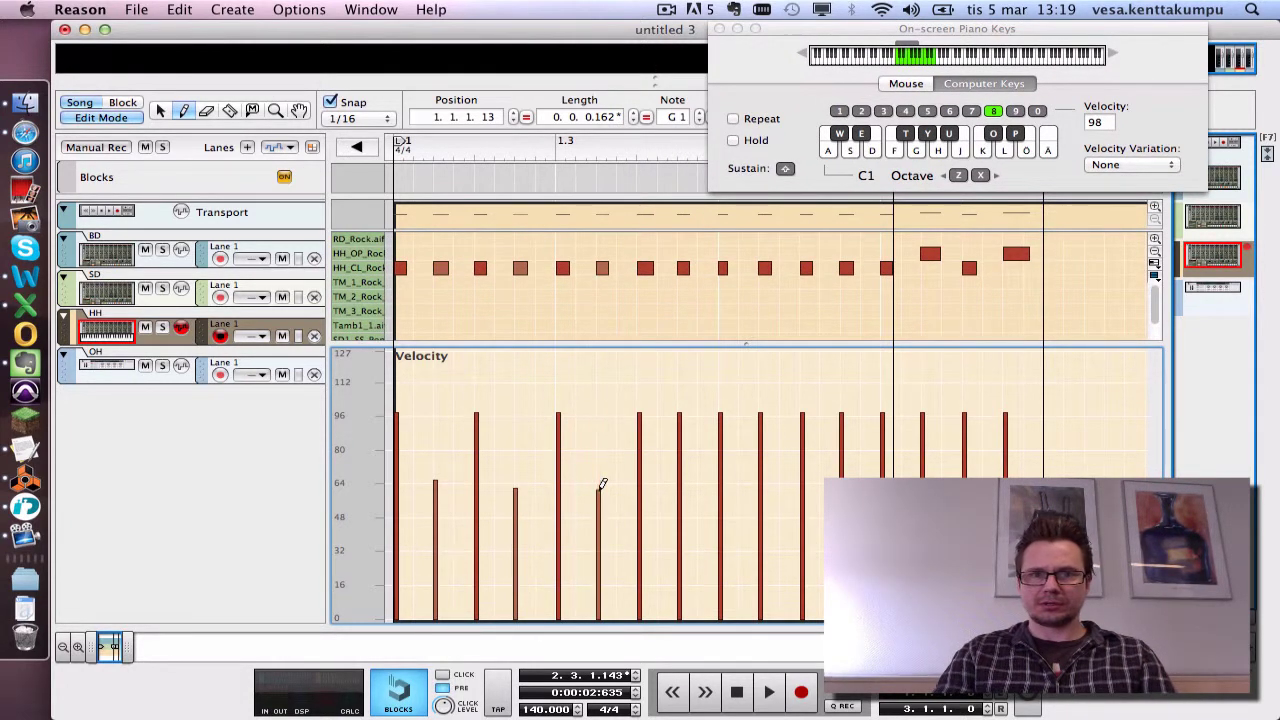
pyautogui.click(683, 500)
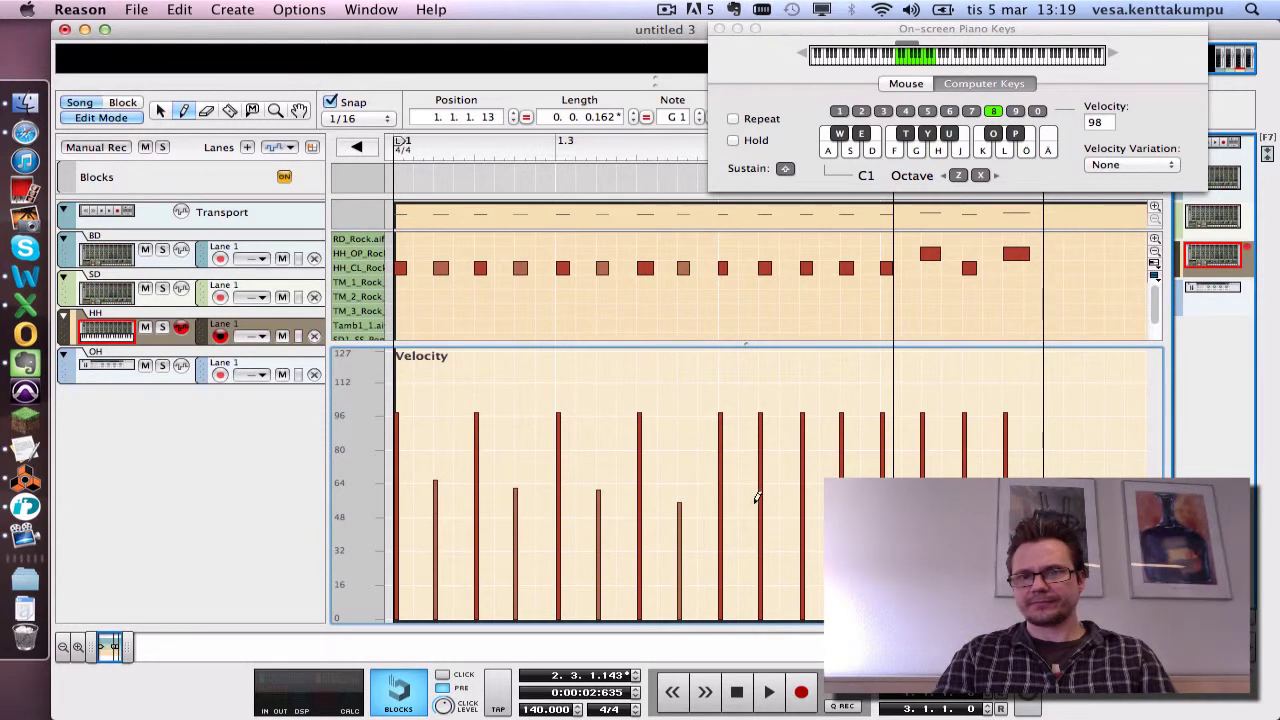
pyautogui.click(762, 501)
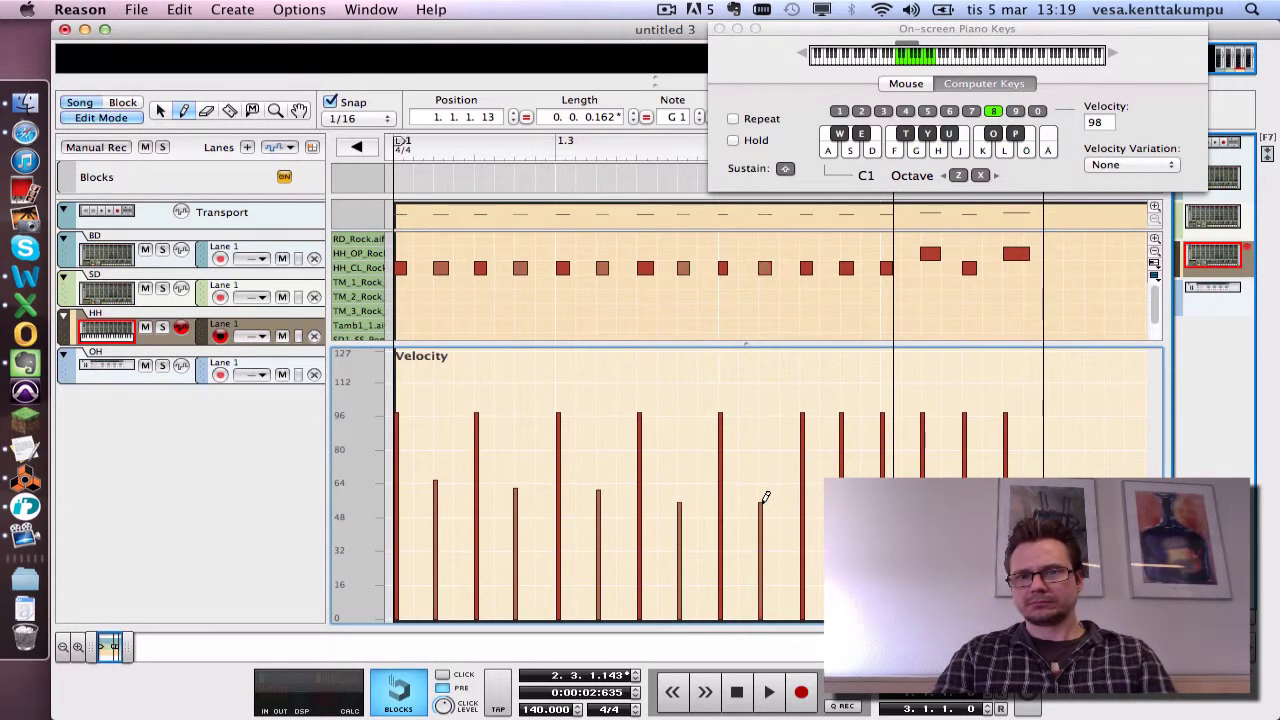
pyautogui.click(843, 500)
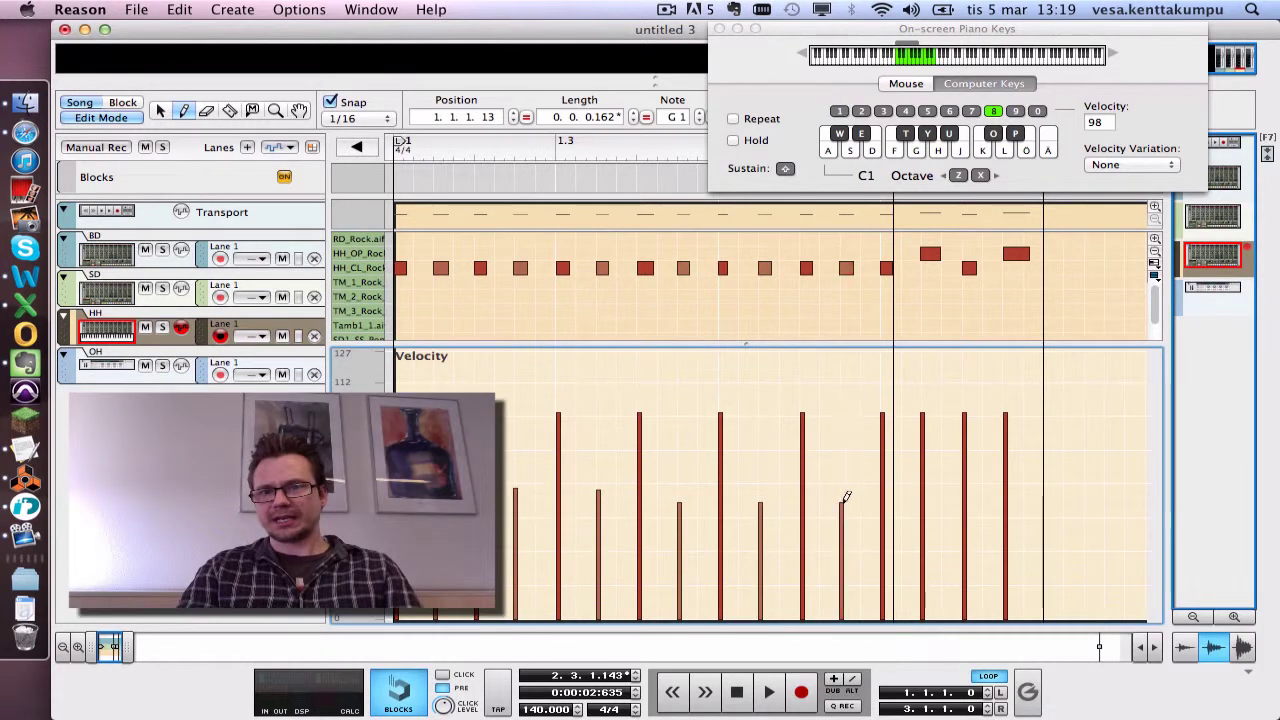
# Raise the first, fifth and ninth hi-hat velocities to about 107, and the fourth, eighth and twelfth to about 74, 65 and 70.
pyautogui.click(923, 480)
pyautogui.click(923, 418)
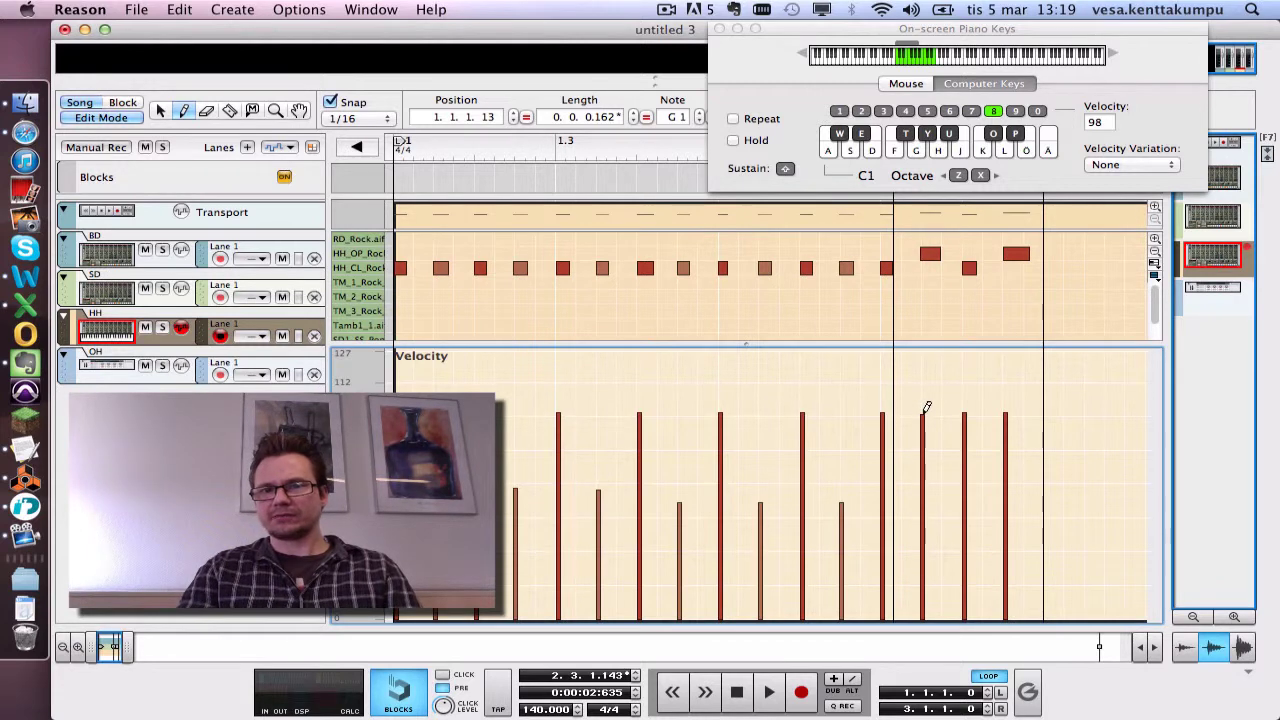
pyautogui.click(843, 469)
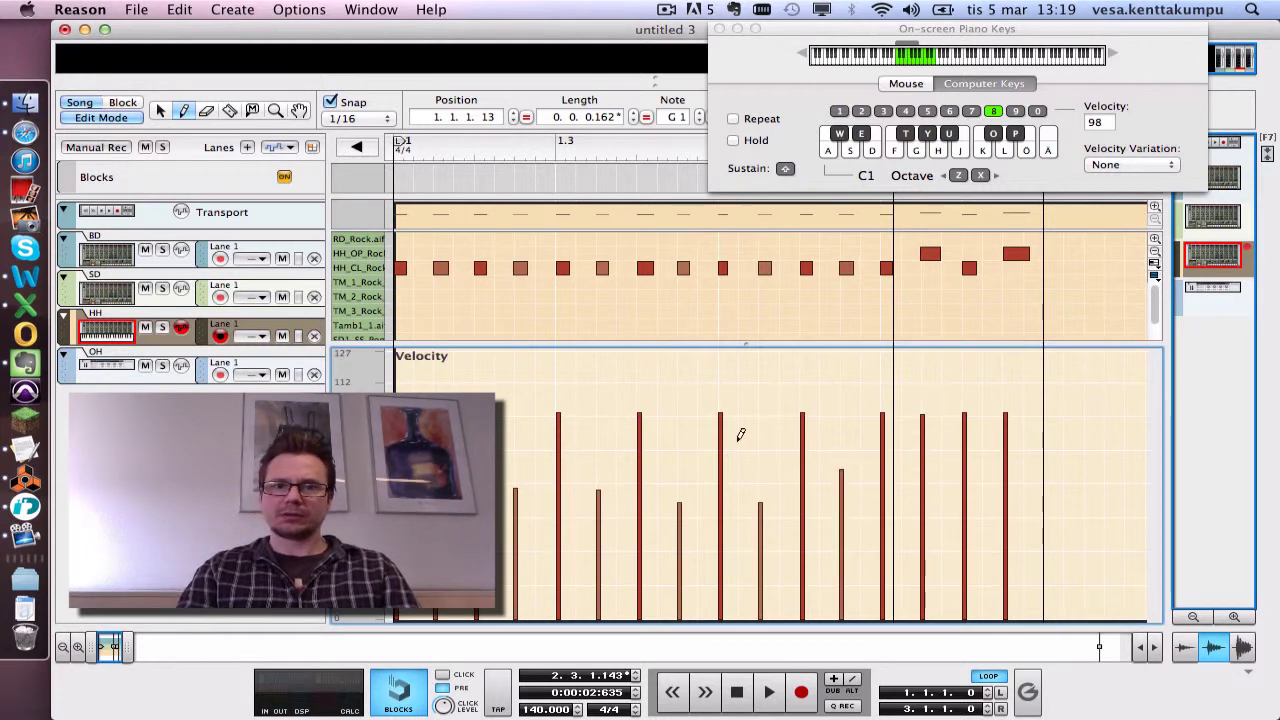
pyautogui.click(721, 393)
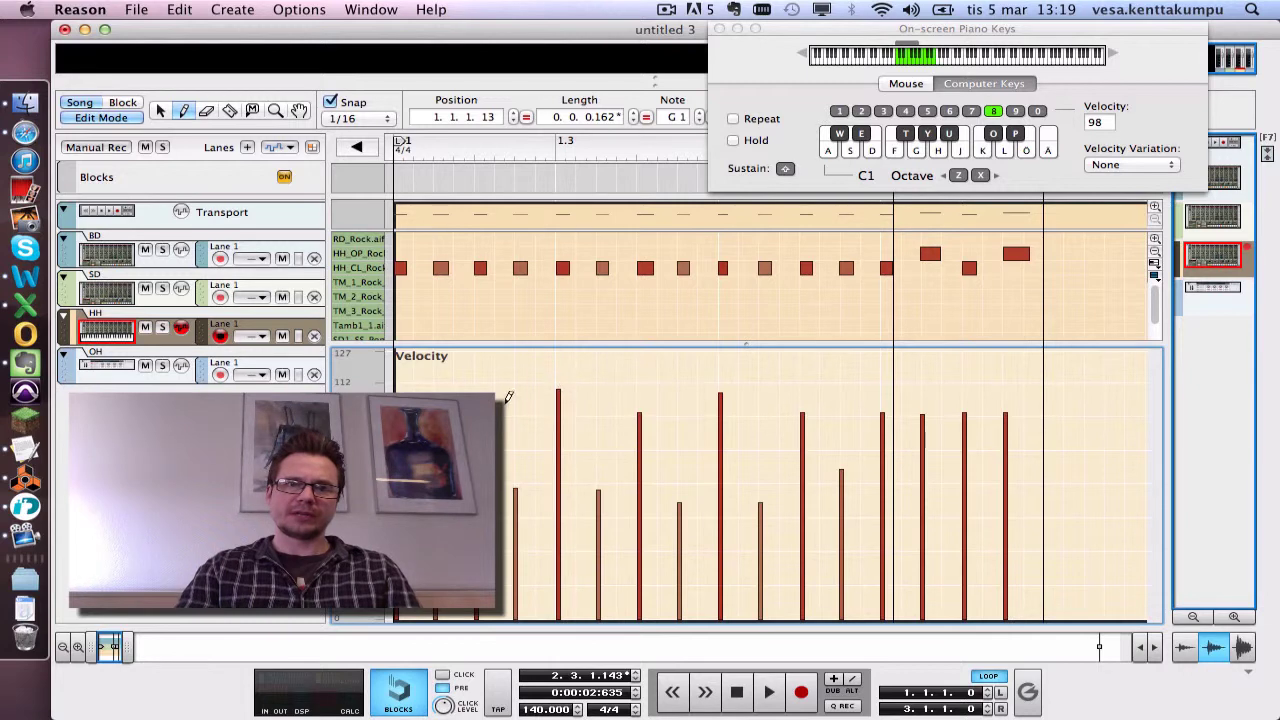
pyautogui.click(515, 462)
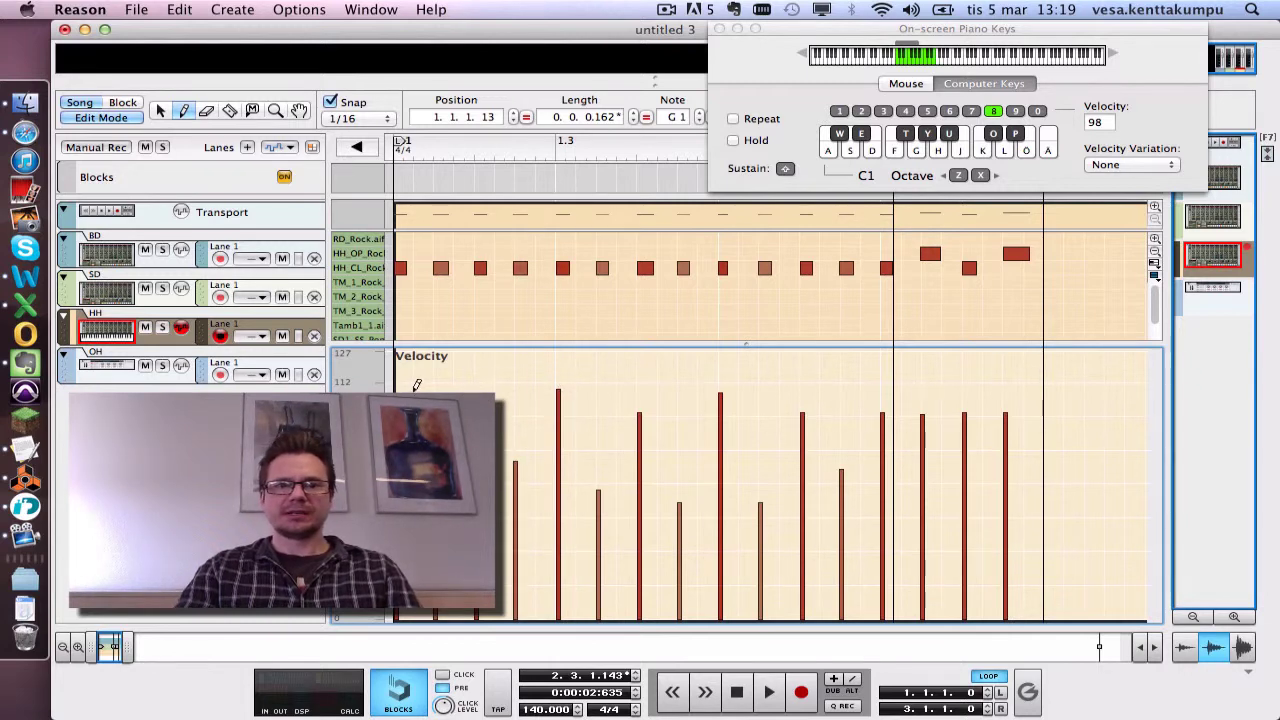
pyautogui.click(683, 480)
# Play the beat from bar 1 to check the hi-hat dynamics, and exit Edit Mode to the arrangement.
pyautogui.click(445, 148)
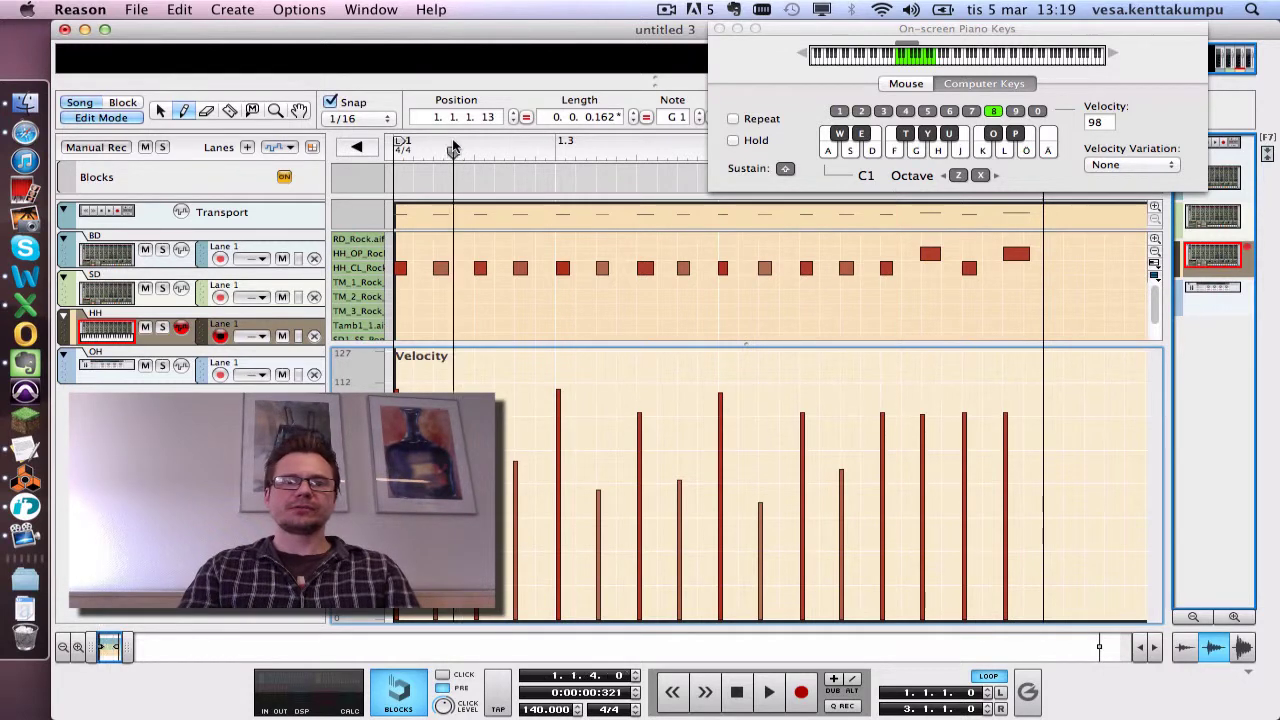
pyautogui.press('space')
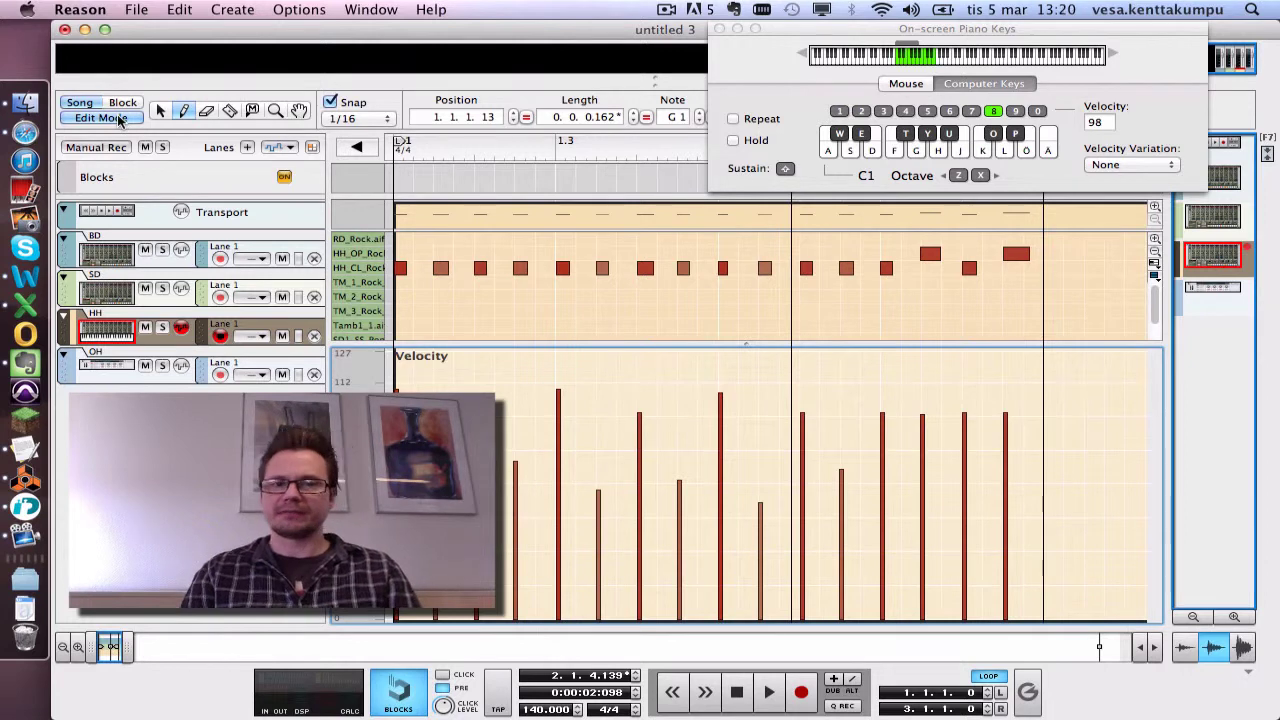
pyautogui.click(119, 118)
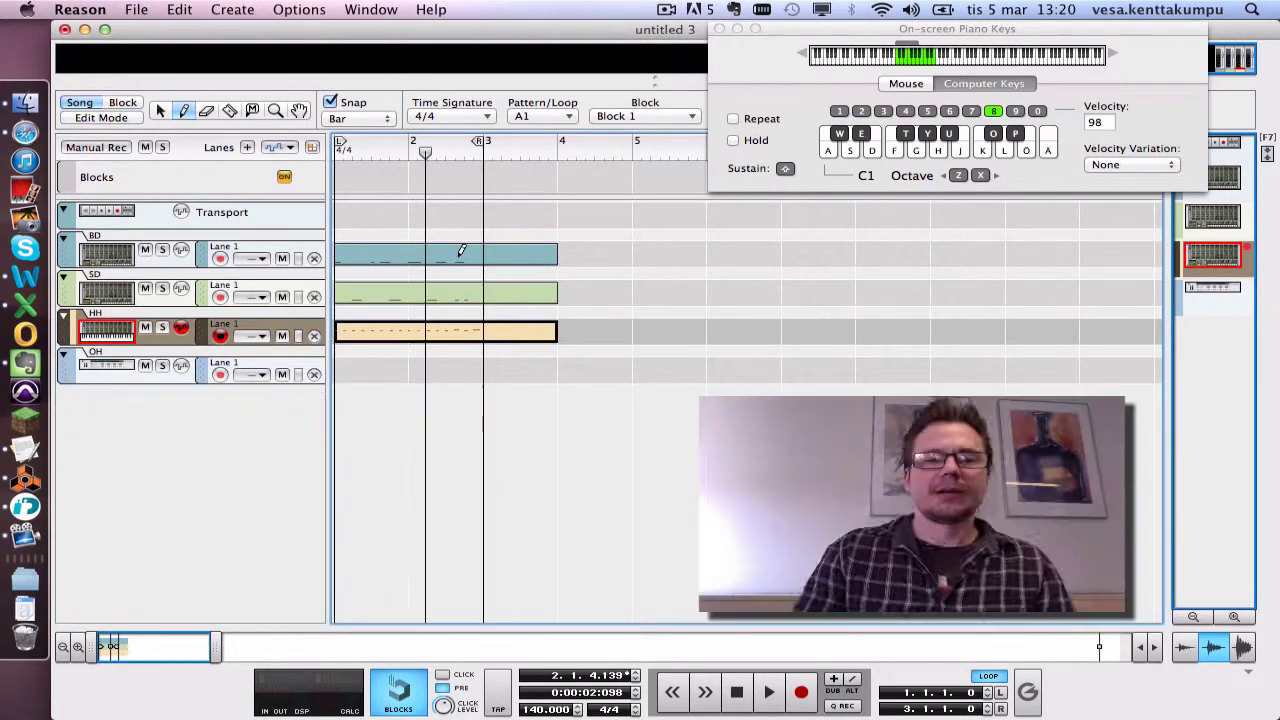
# Record an overhead pattern on the OH track from bar 1 across the two-bar loop with the click on.
pyautogui.moveTo(427, 151); pyautogui.dragTo(245, 166)
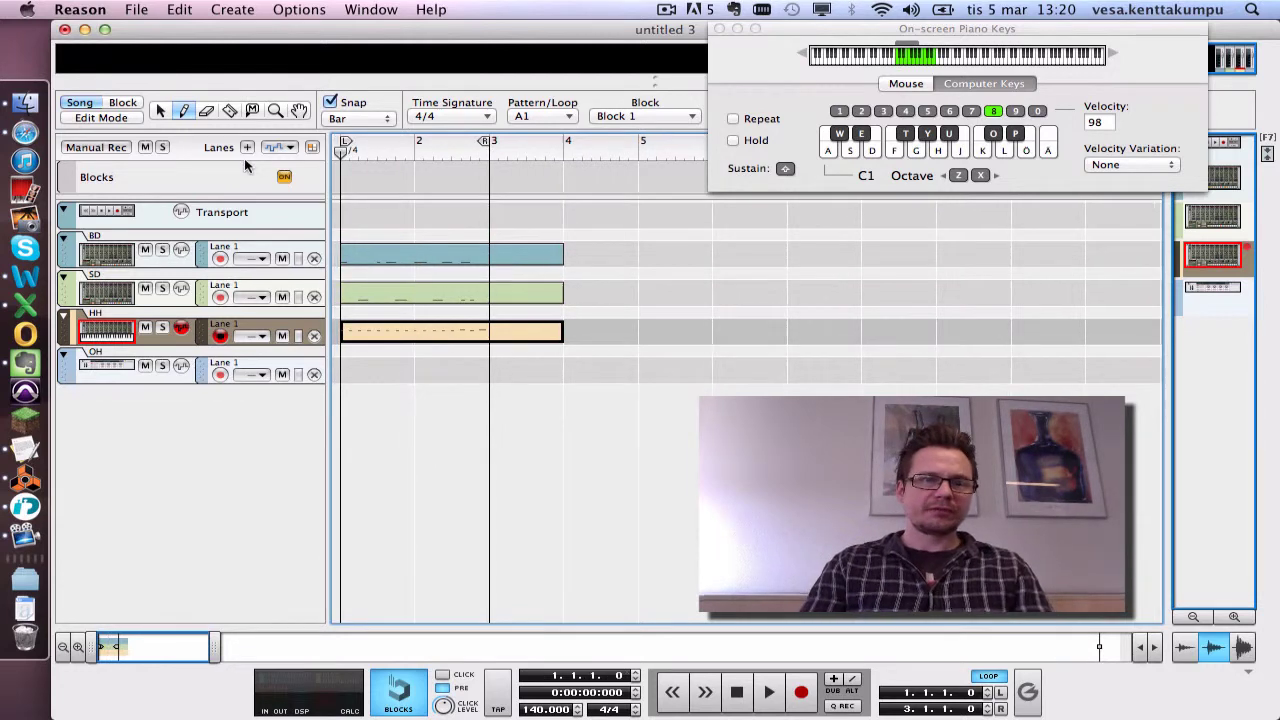
pyautogui.click(92, 356)
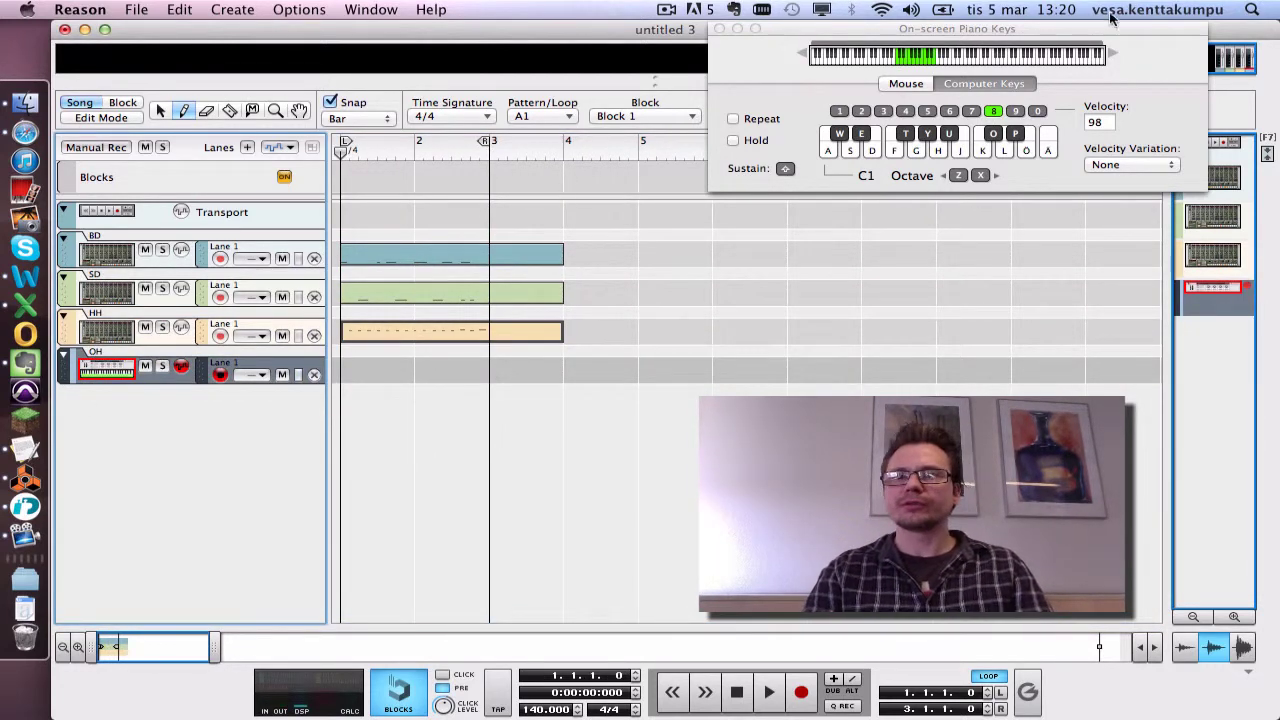
pyautogui.moveTo(973, 33); pyautogui.dragTo(1000, 42)
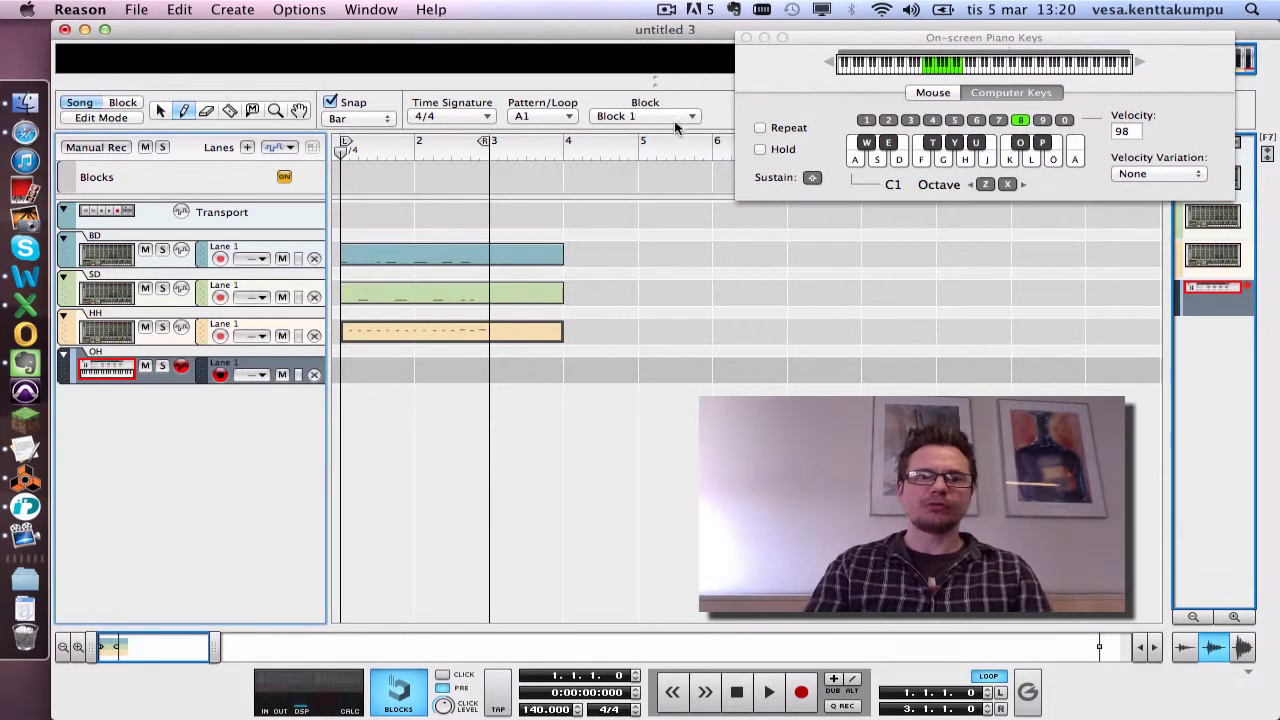
pyautogui.click(343, 160)
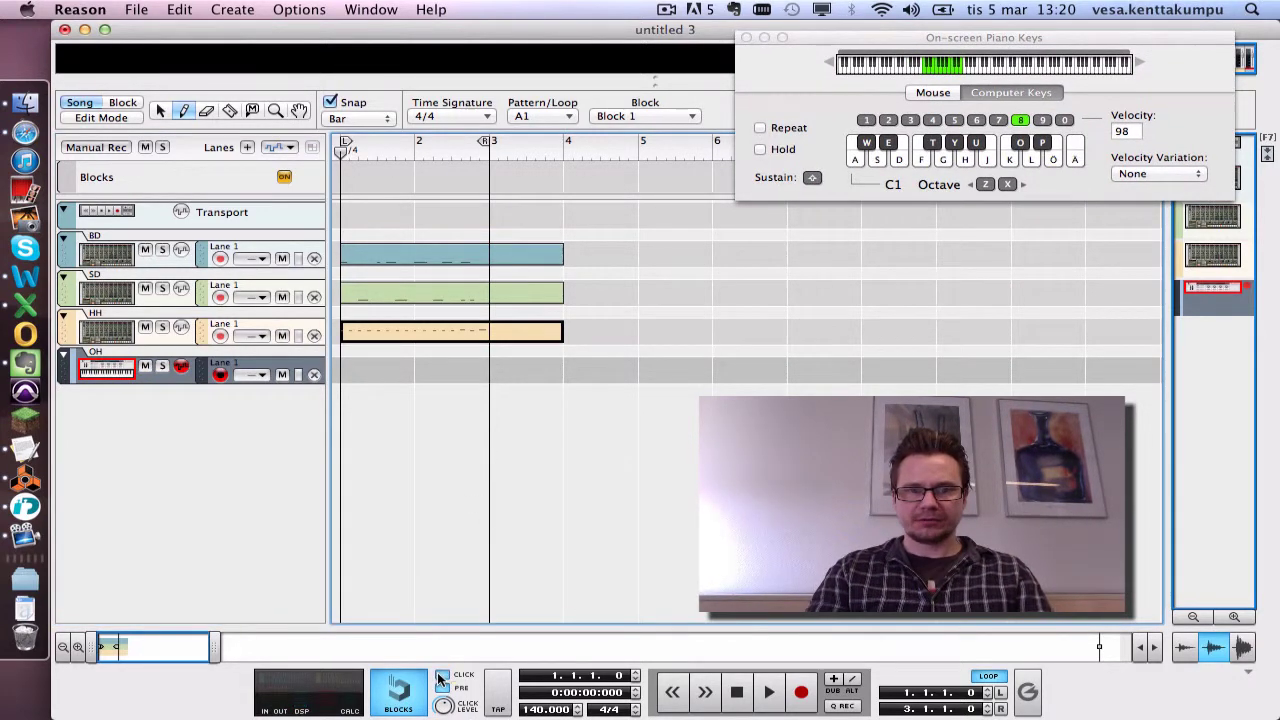
pyautogui.click(800, 690)
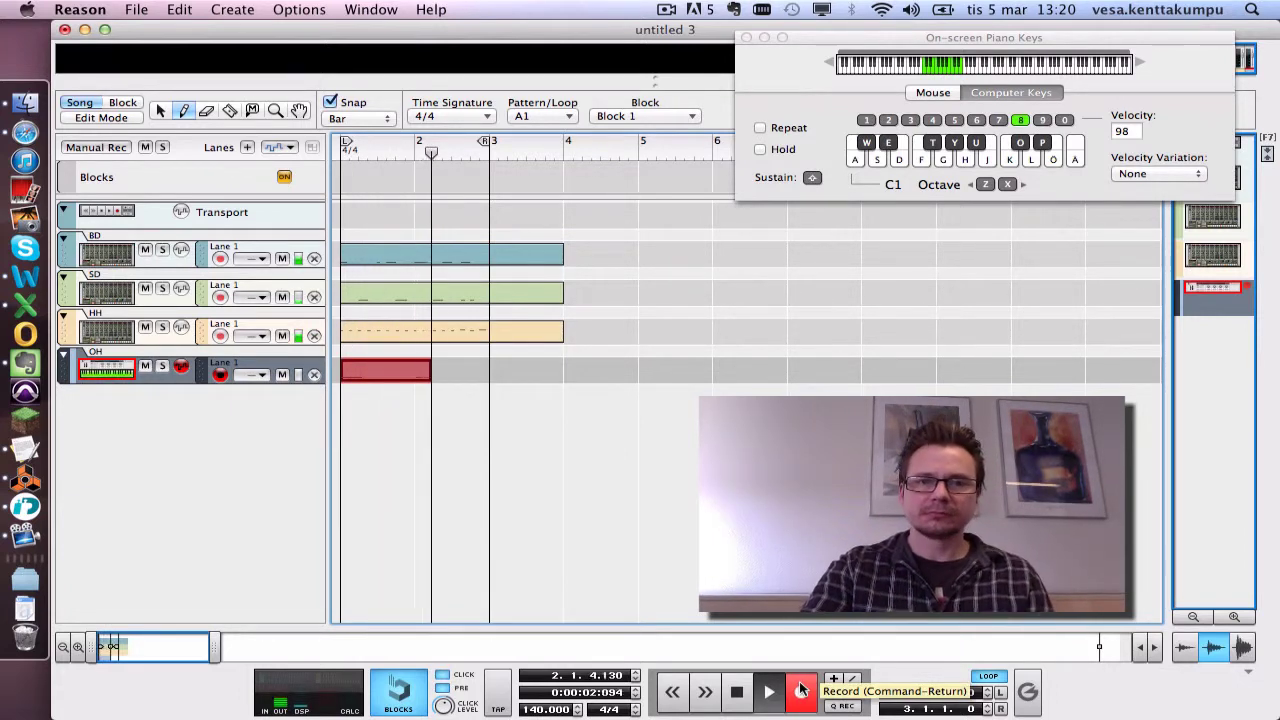
pyautogui.press('space')
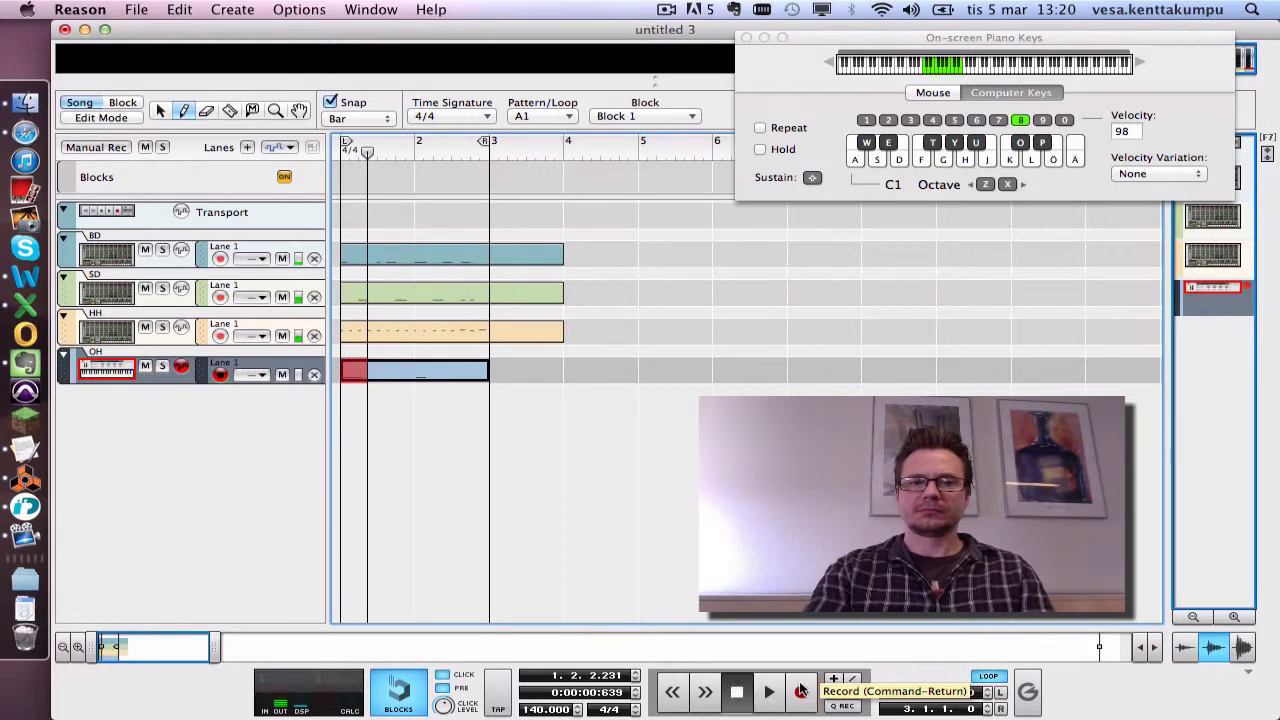
pyautogui.click(425, 400)
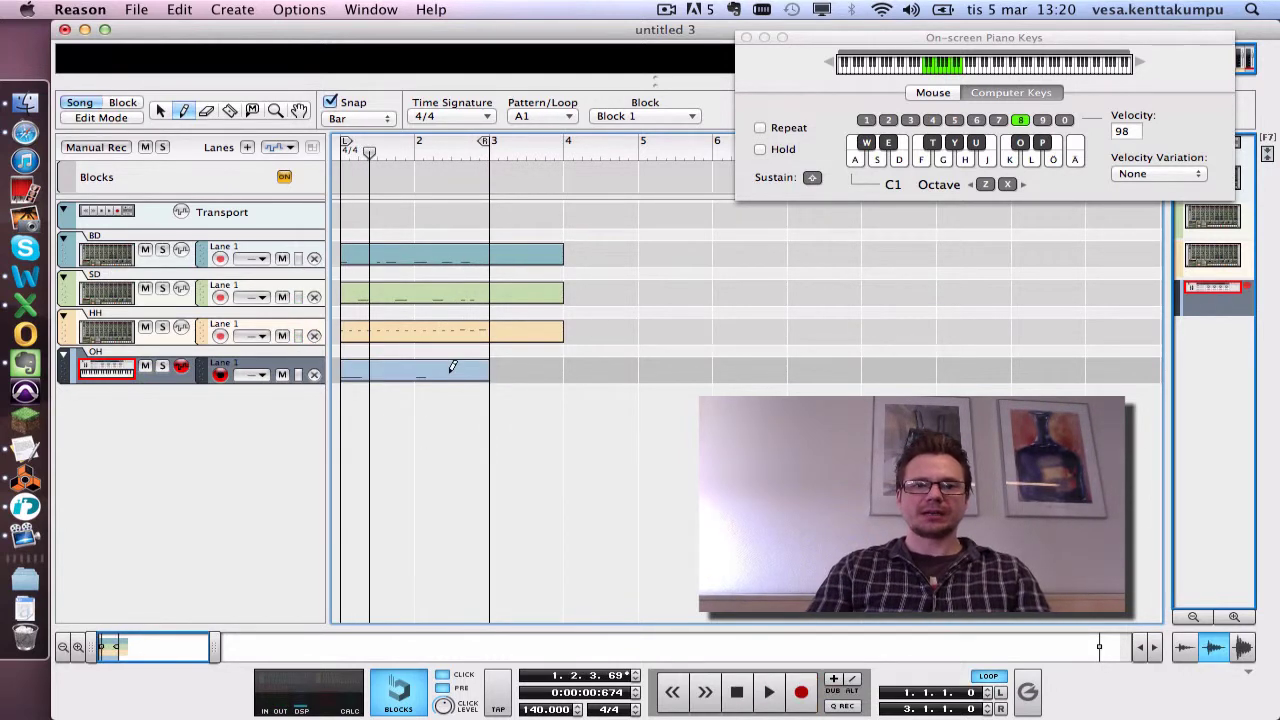
# Open the overhead clip on the OH track in Edit Mode and play the beat with its recorded notes.
pyautogui.click(162, 111)
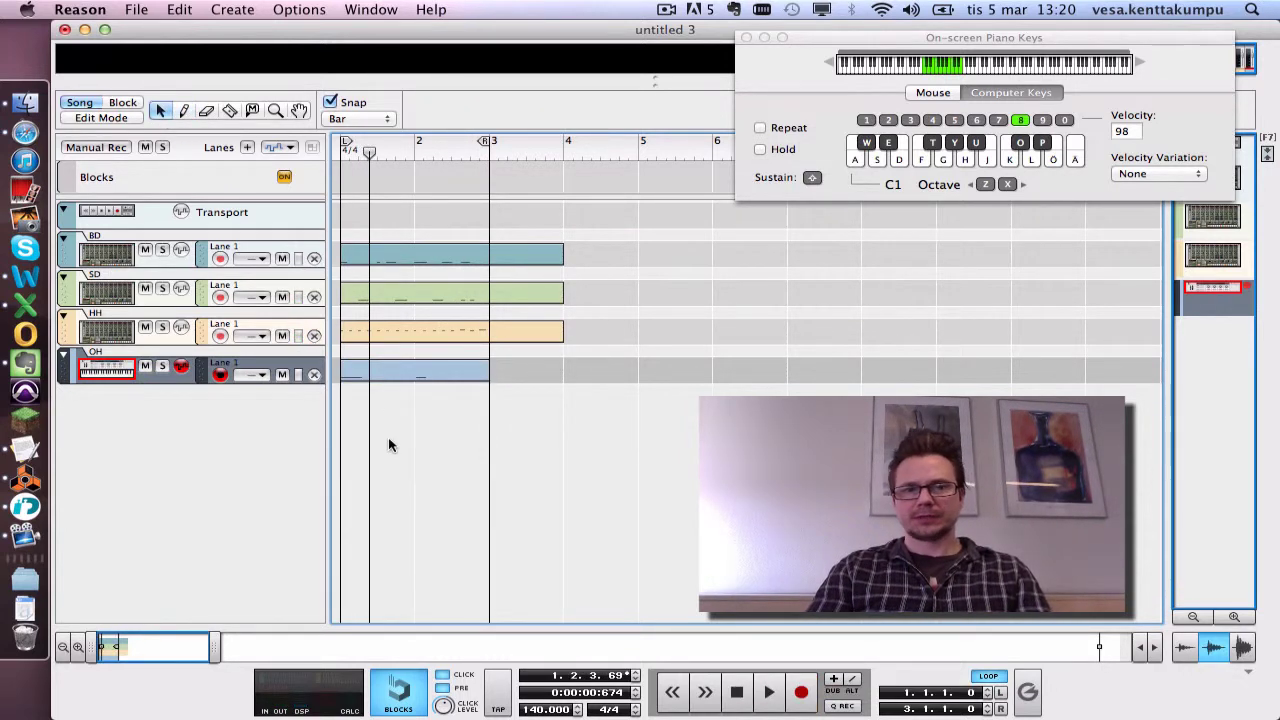
pyautogui.click(425, 376)
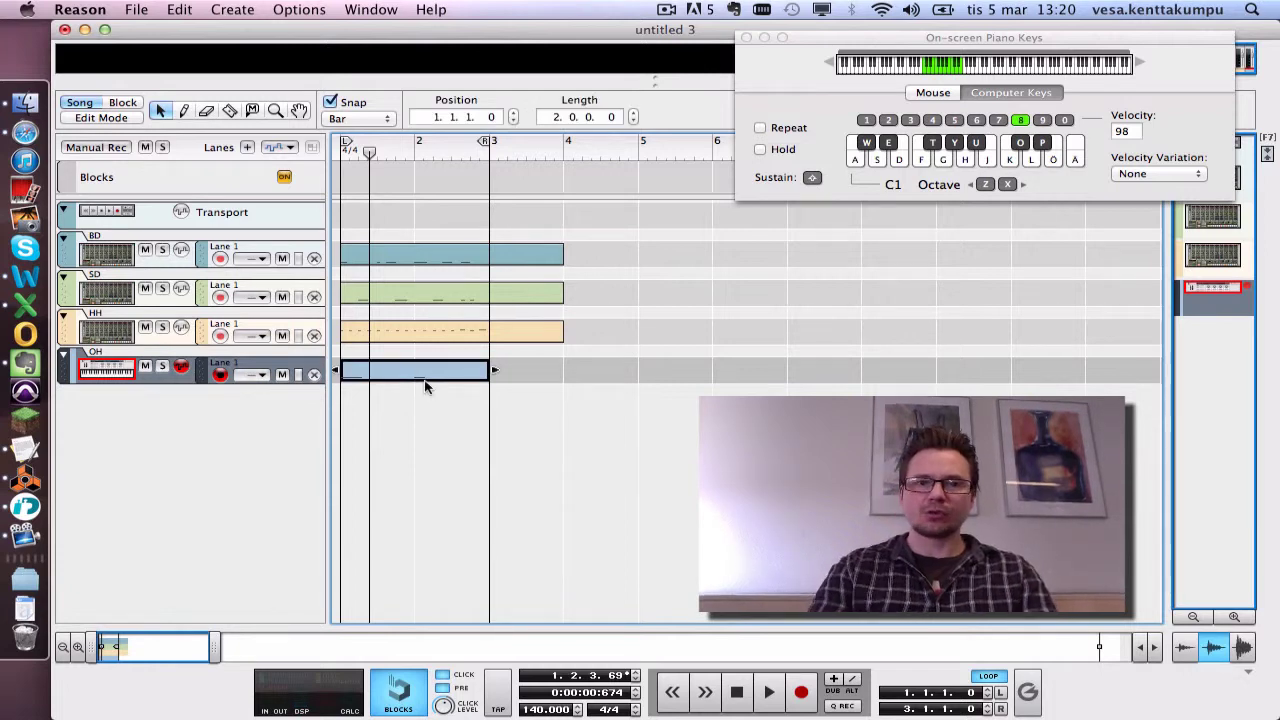
pyautogui.doubleClick(385, 370)
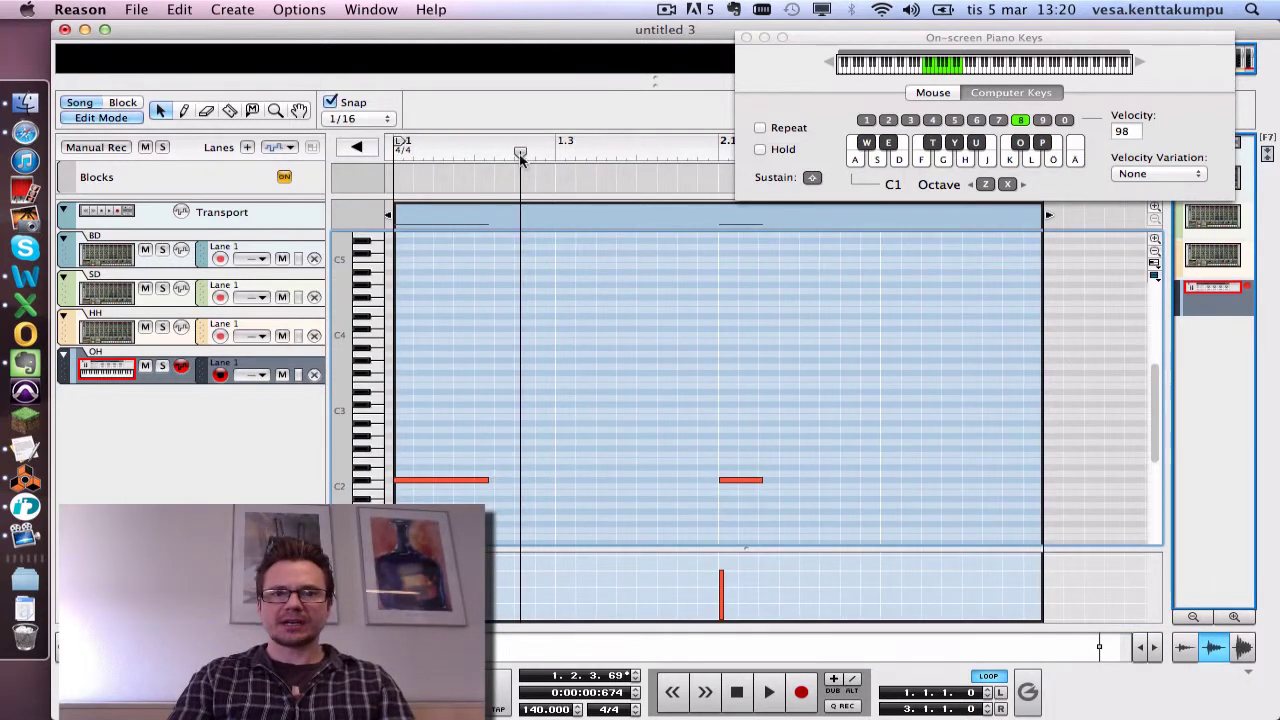
pyautogui.press('space')
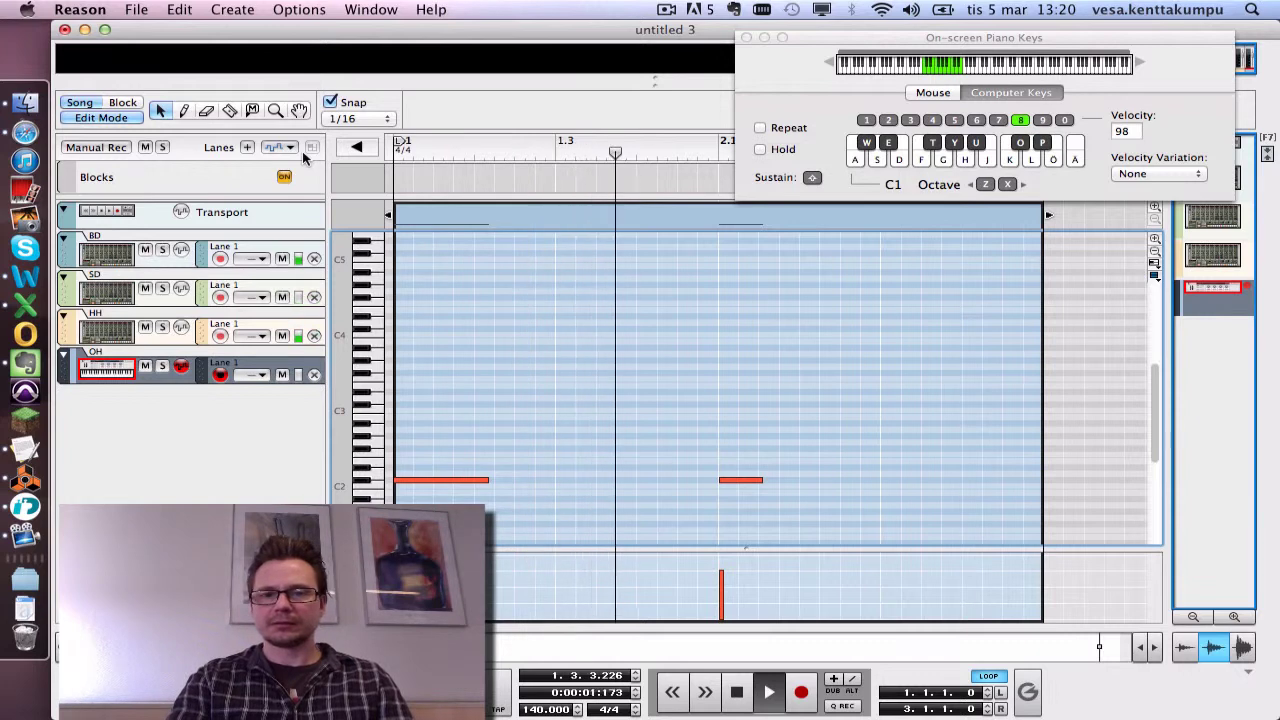
pyautogui.press('space')
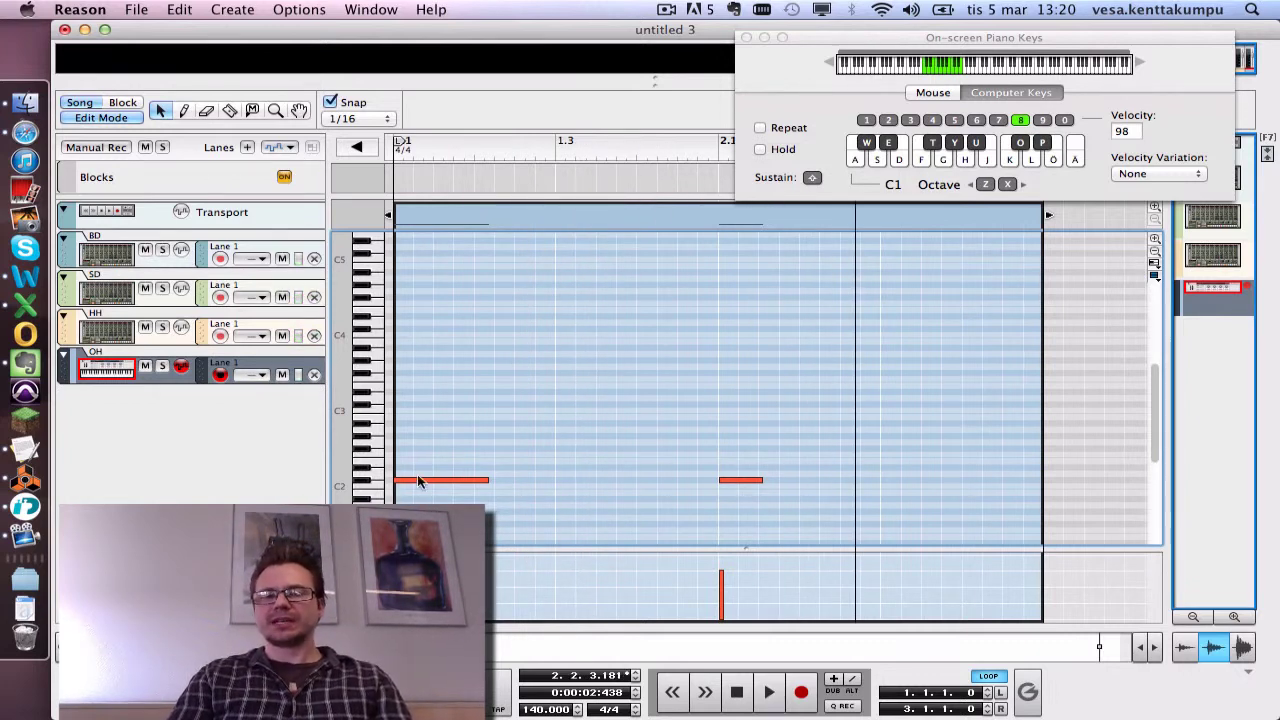
# Enlarge the velocity lane and raise the first overhead note's velocity to about 120.
pyautogui.click(186, 111)
pyautogui.moveTo(503, 547); pyautogui.dragTo(501, 351)
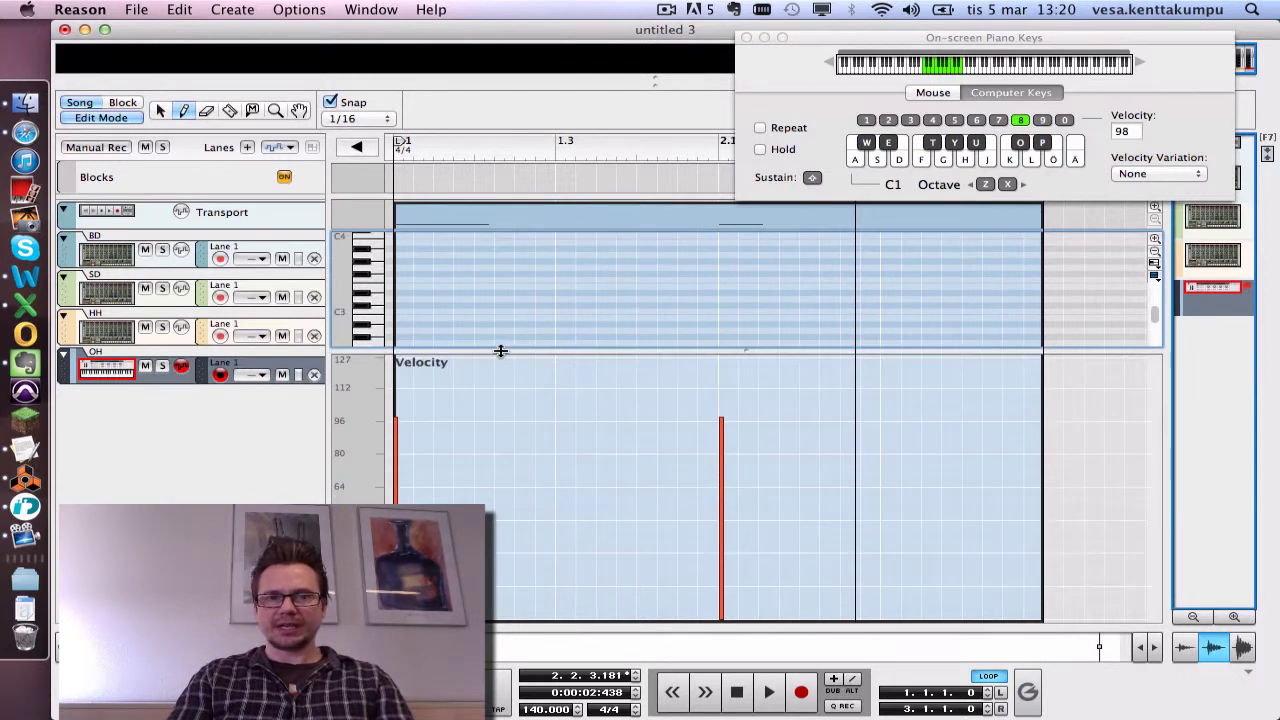
pyautogui.click(398, 365)
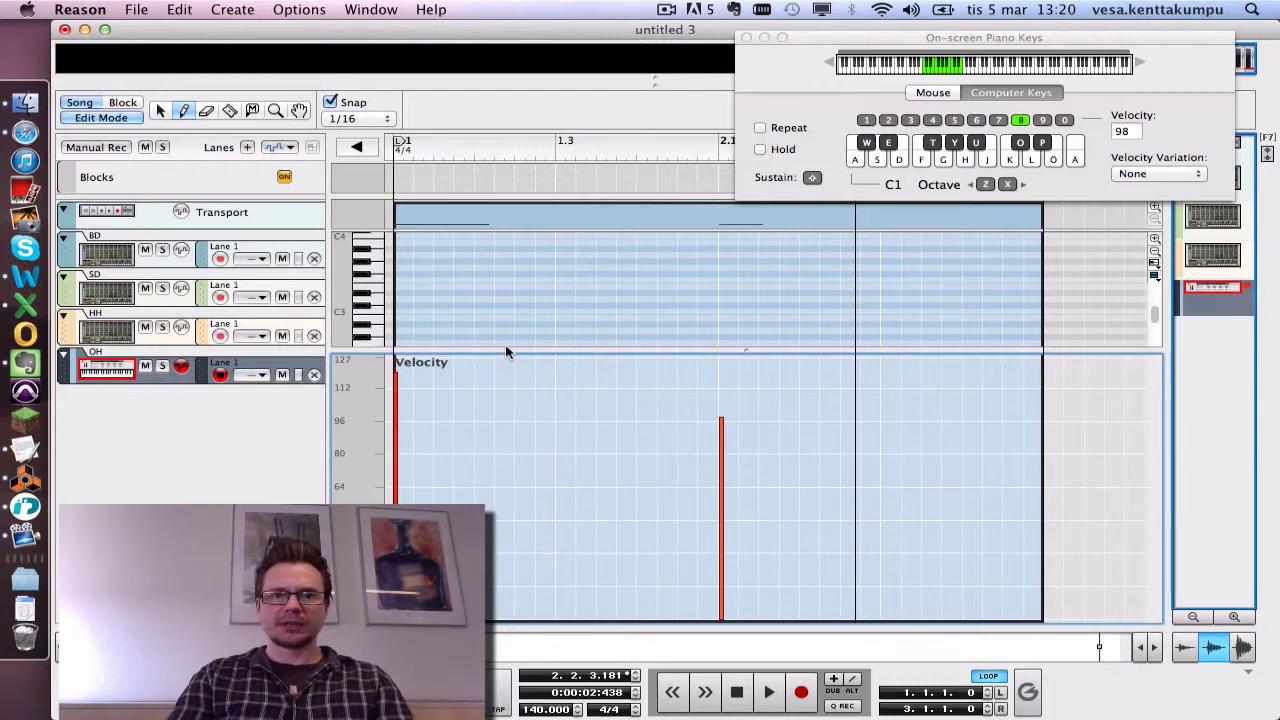
# Try the second overhead note at a velocity of about 72 in playback from bar 1, and raise it to about 96.
pyautogui.moveTo(506, 350); pyautogui.dragTo(511, 458)
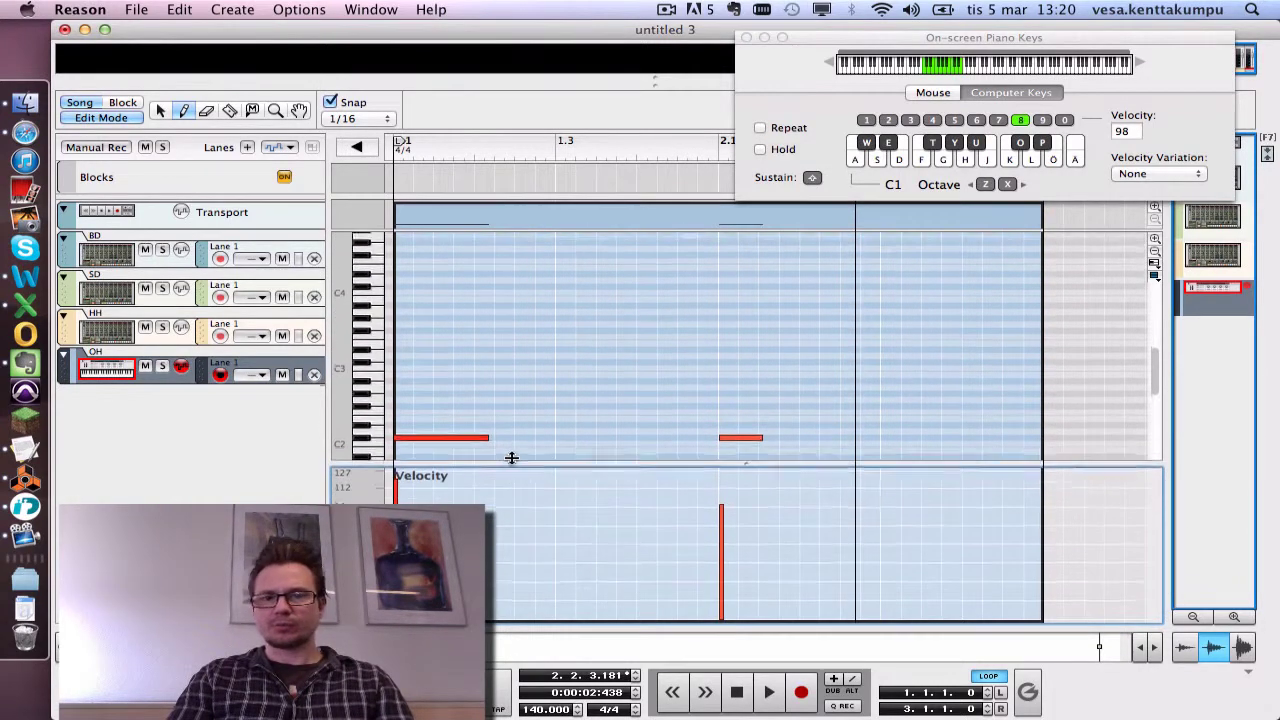
pyautogui.moveTo(722, 524); pyautogui.dragTo(724, 530)
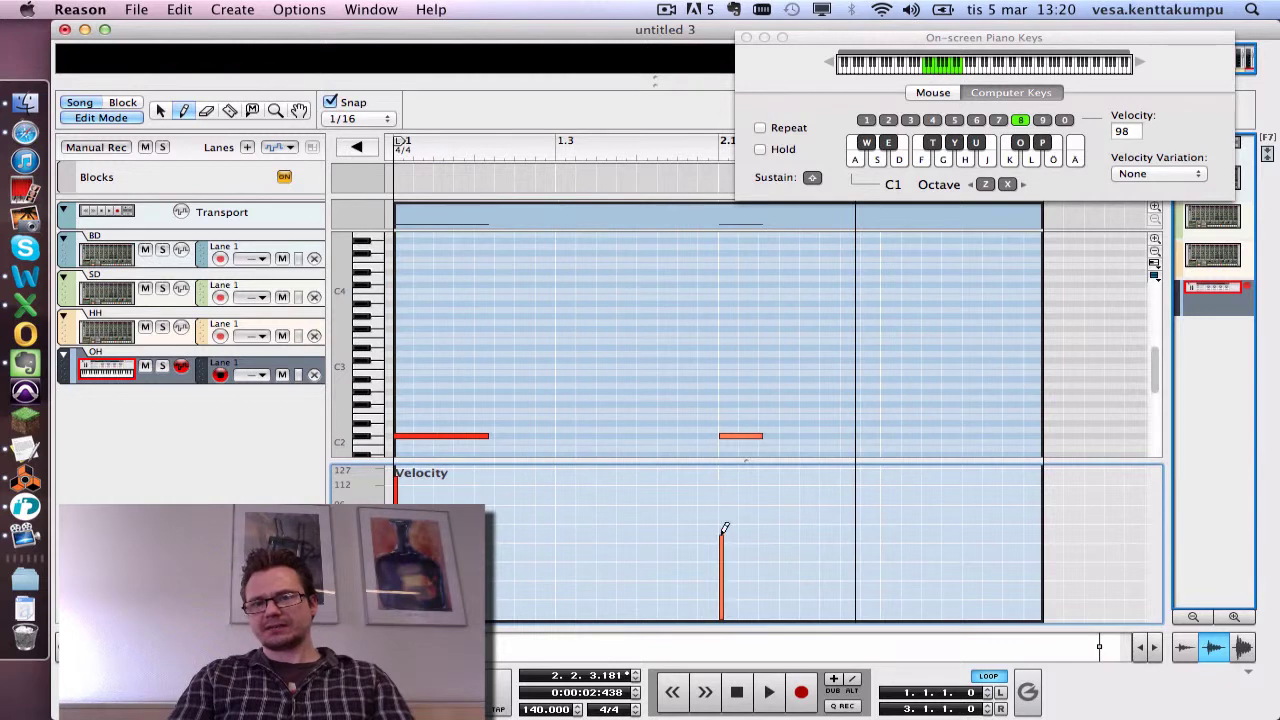
pyautogui.click(394, 150)
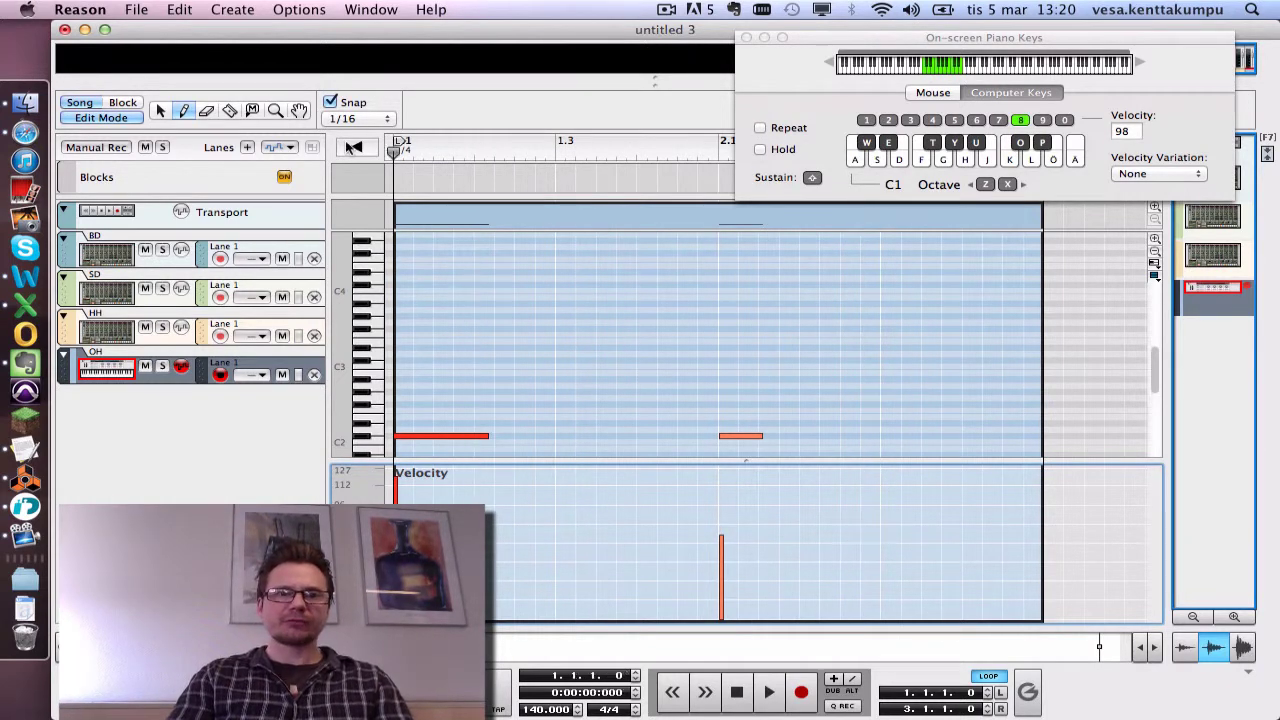
pyautogui.press('space')
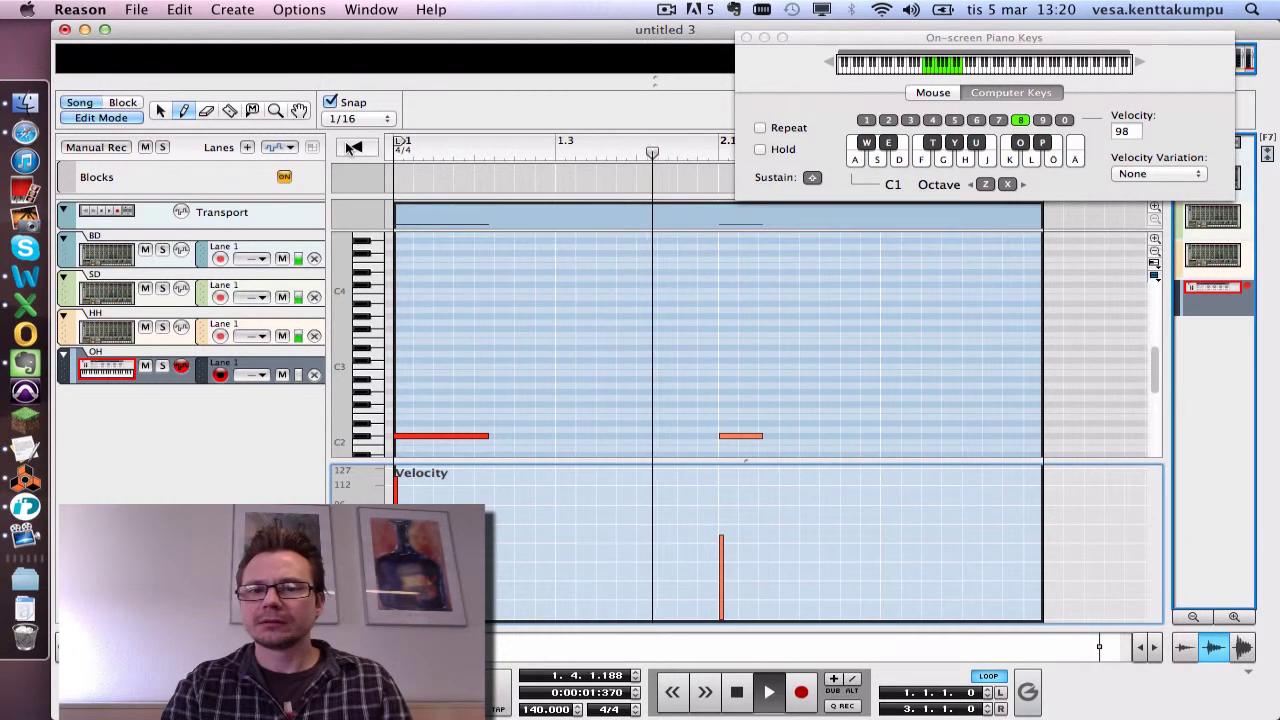
pyautogui.click(723, 511)
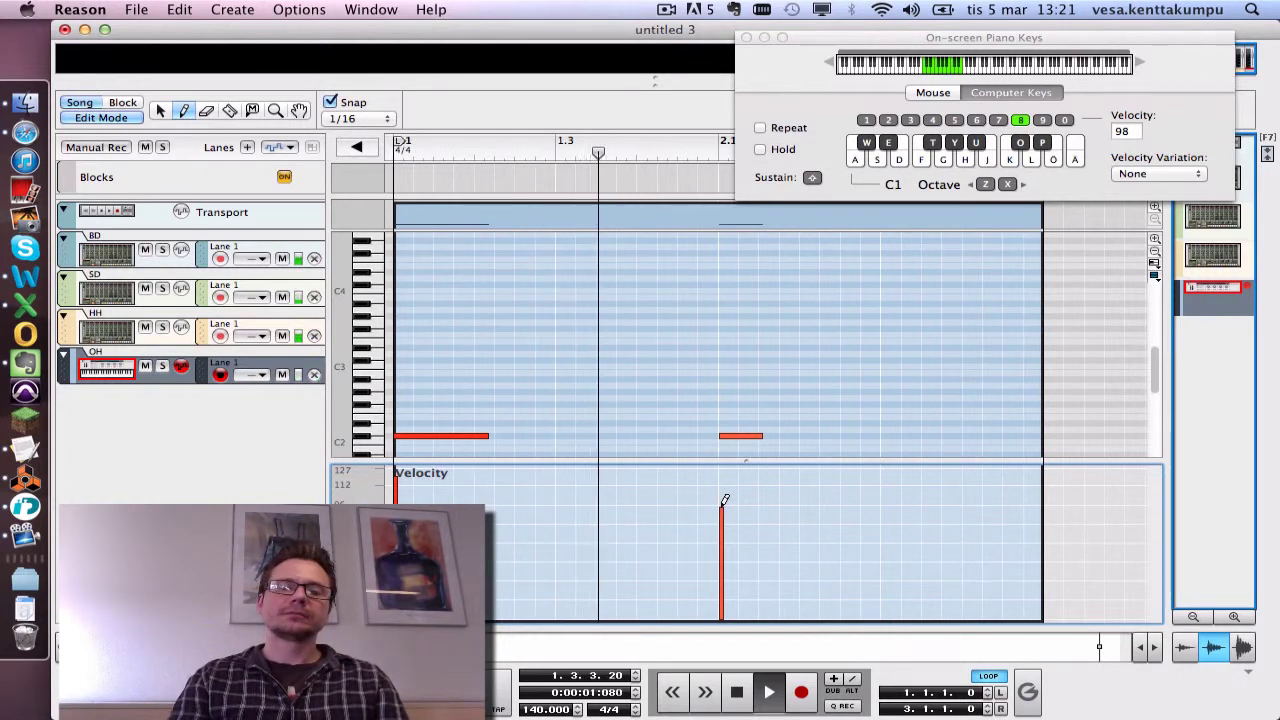
pyautogui.press('space')
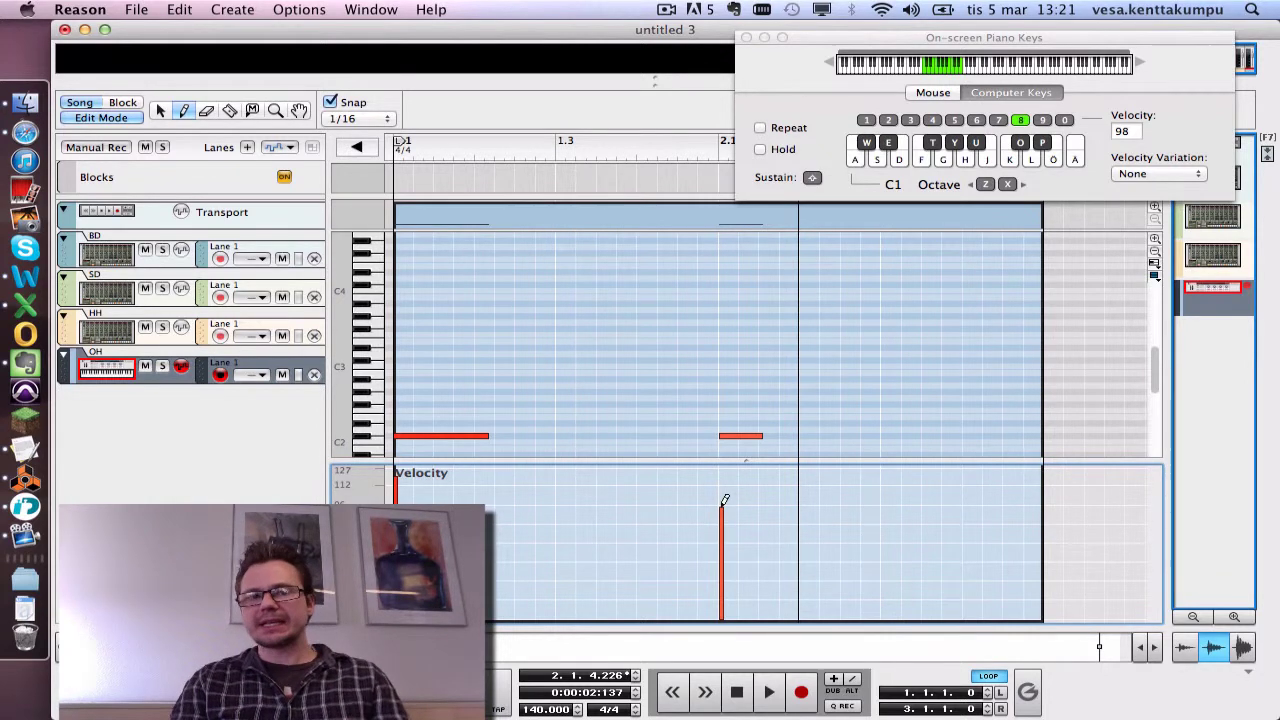
# Close the On-screen Piano Keys and return to the arrangement with the playhead at bar 1.
pyautogui.click(746, 38)
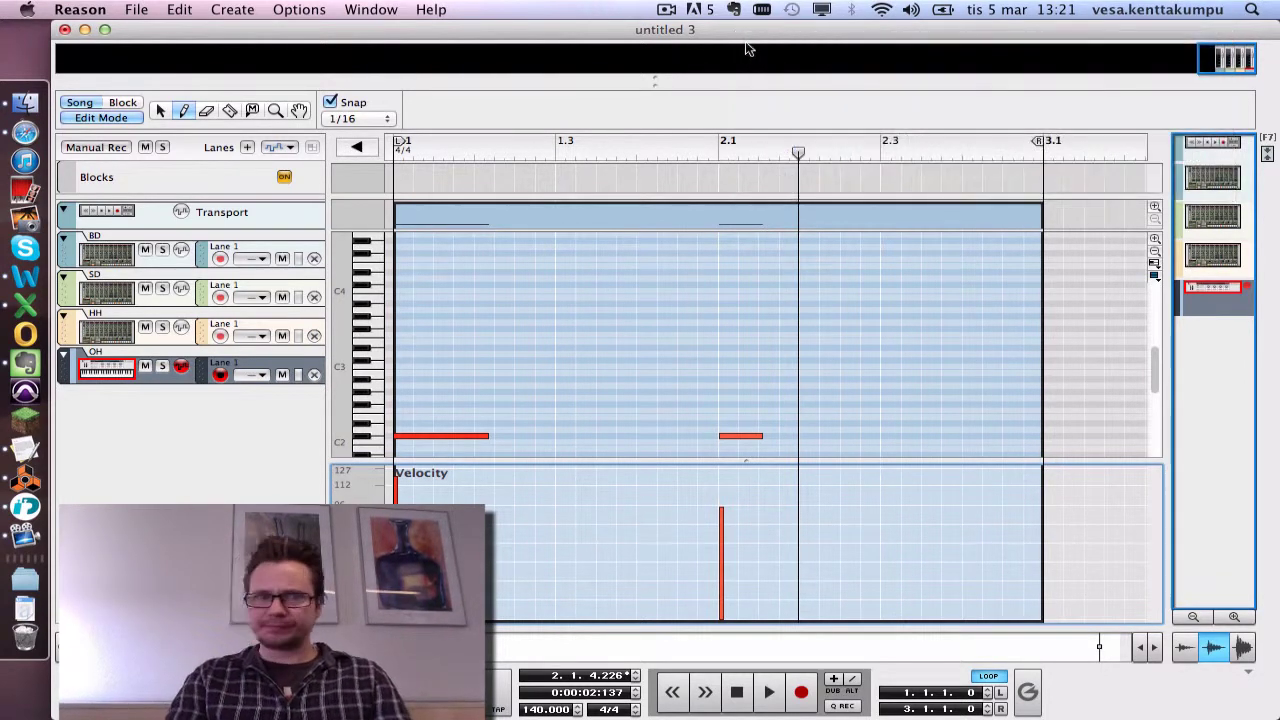
pyautogui.click(126, 119)
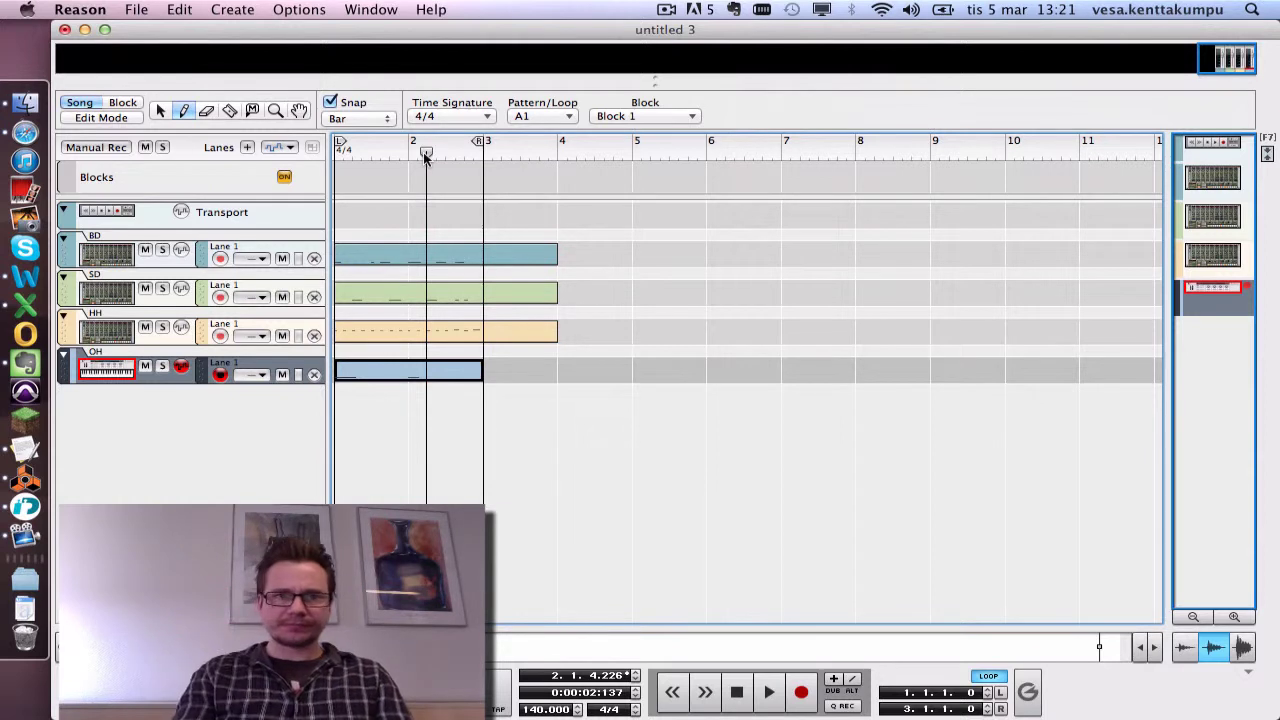
pyautogui.moveTo(425, 152); pyautogui.dragTo(323, 157)
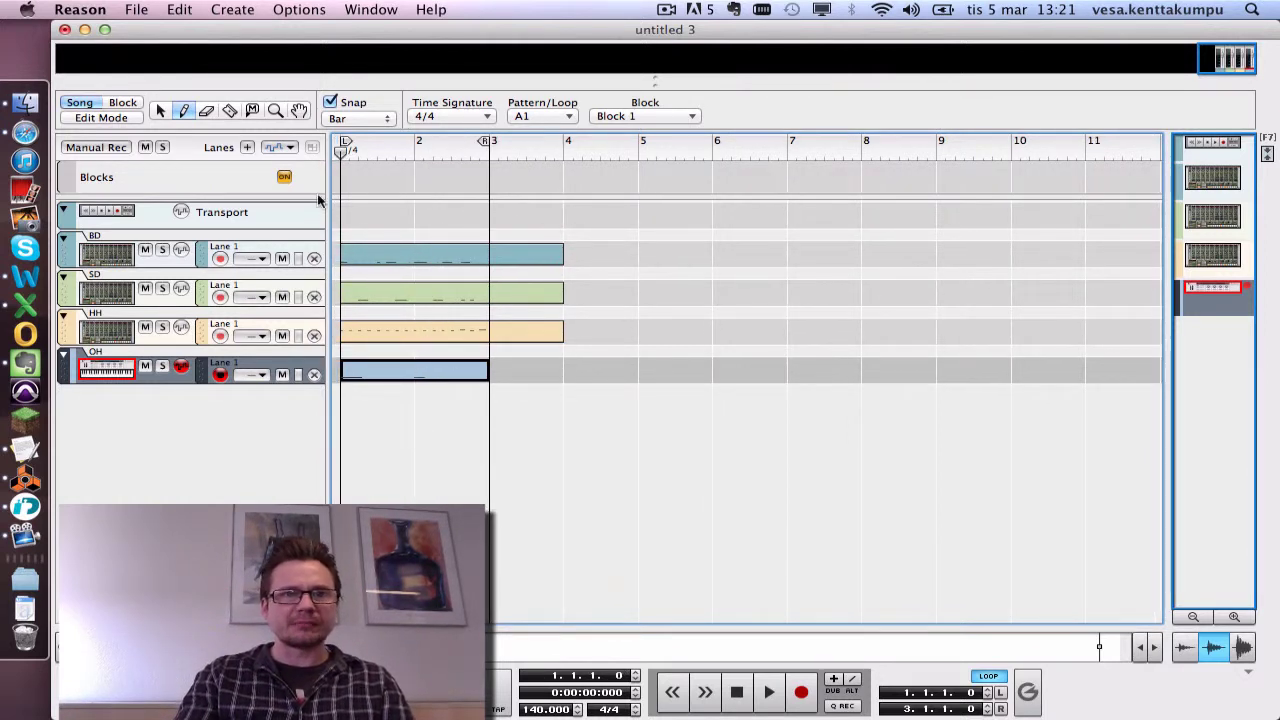
# Shorten the BD, SD and HH clips to two bars so they end at bar 3.
pyautogui.click(165, 111)
pyautogui.click(542, 253)
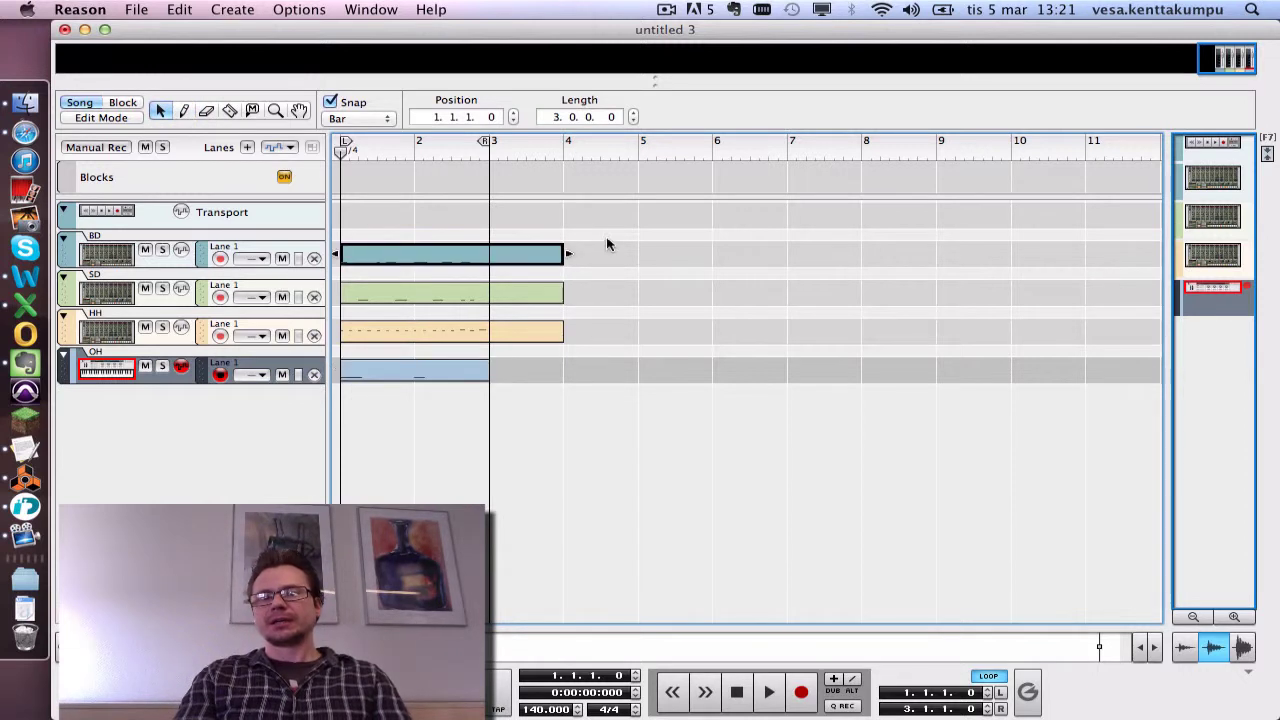
pyautogui.moveTo(503, 253); pyautogui.dragTo(491, 290)
pyautogui.click(552, 296)
pyautogui.click(556, 331)
pyautogui.moveTo(564, 332); pyautogui.dragTo(471, 334)
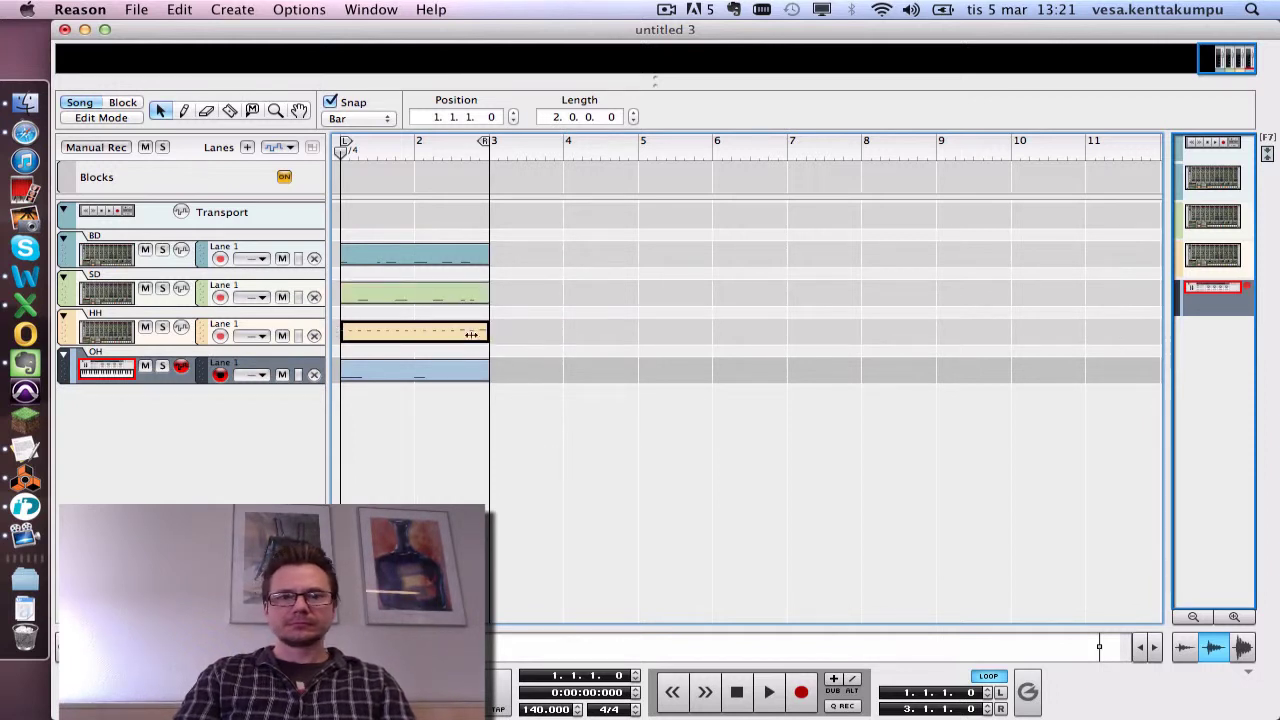
# Duplicate the two-bar clips of all four drum tracks twice, placing the copies at bars 3 and 5.
pyautogui.moveTo(449, 433); pyautogui.dragTo(575, 243)
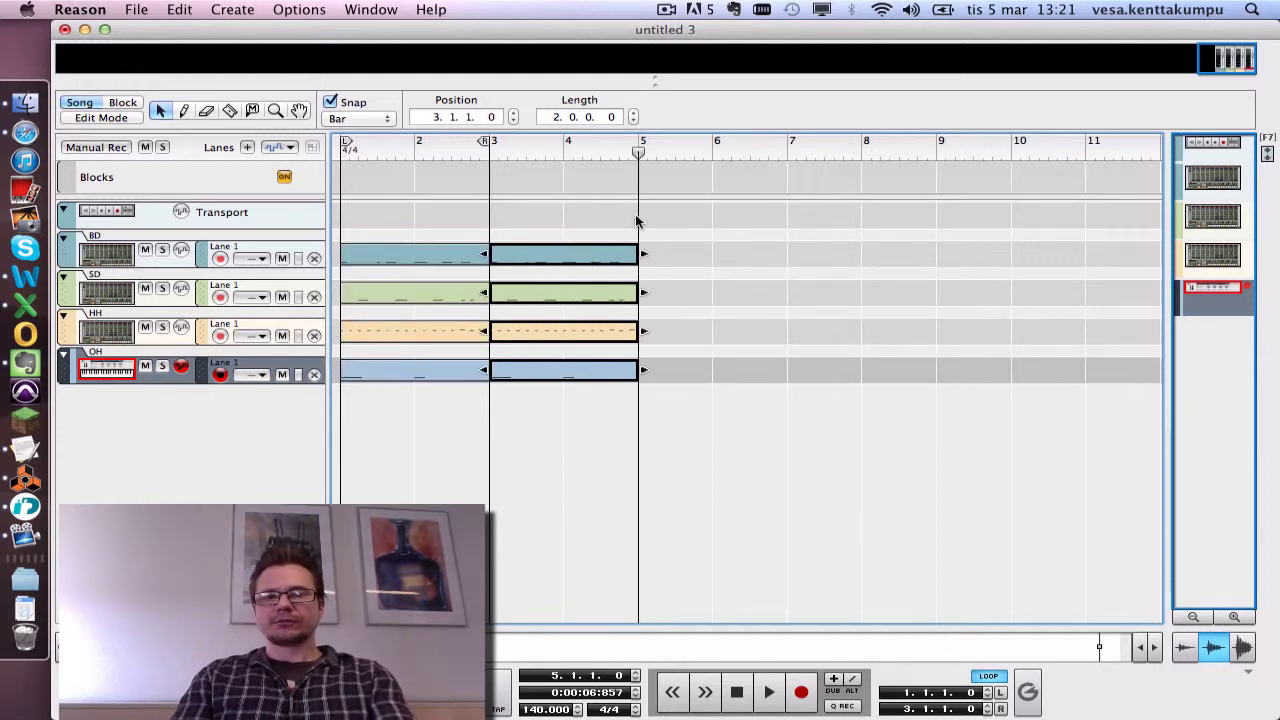
pyautogui.press('super+d')
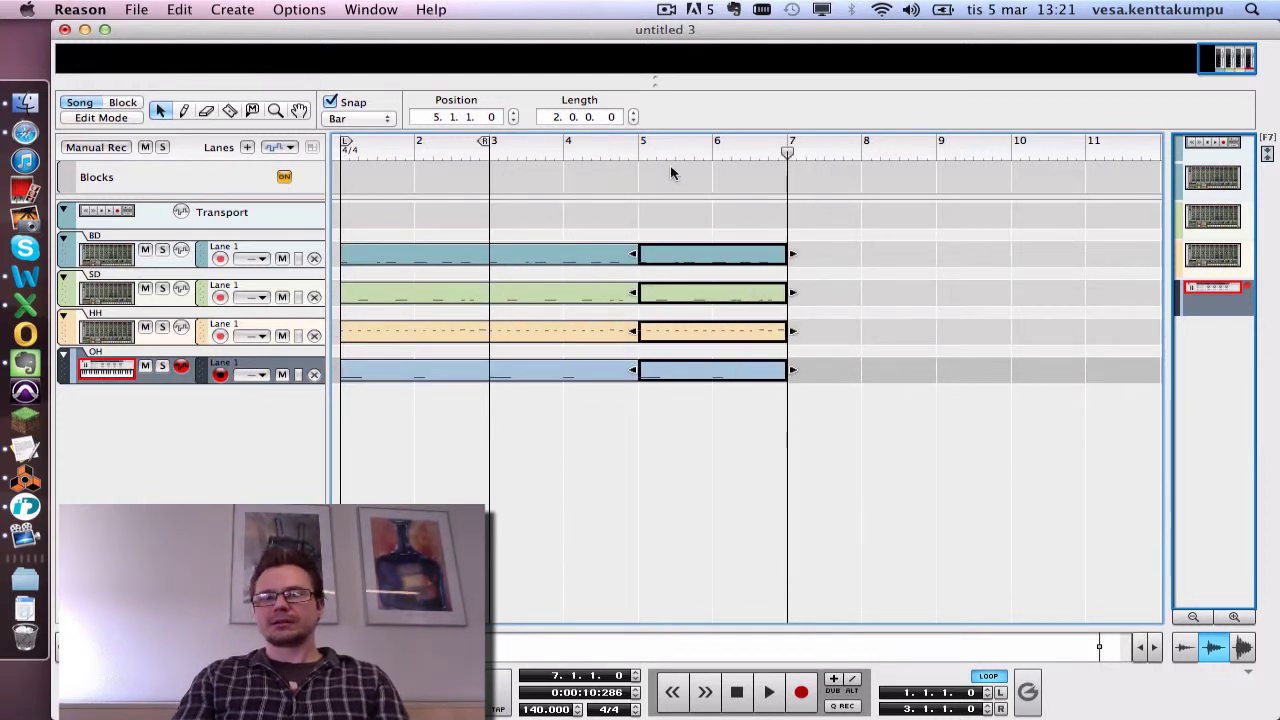
# Extend the loop end to bar 7, play the repeated beat, and deselect the clips.
pyautogui.moveTo(486, 142); pyautogui.dragTo(762, 143)
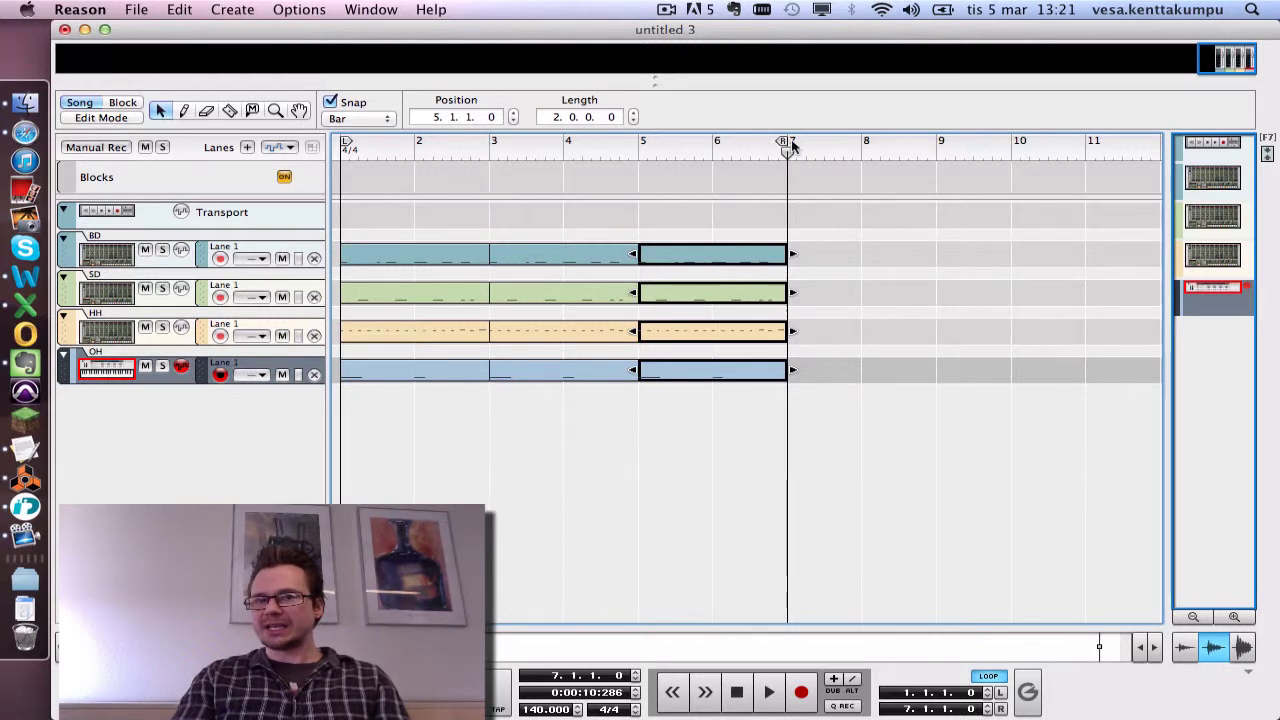
pyautogui.press('space')
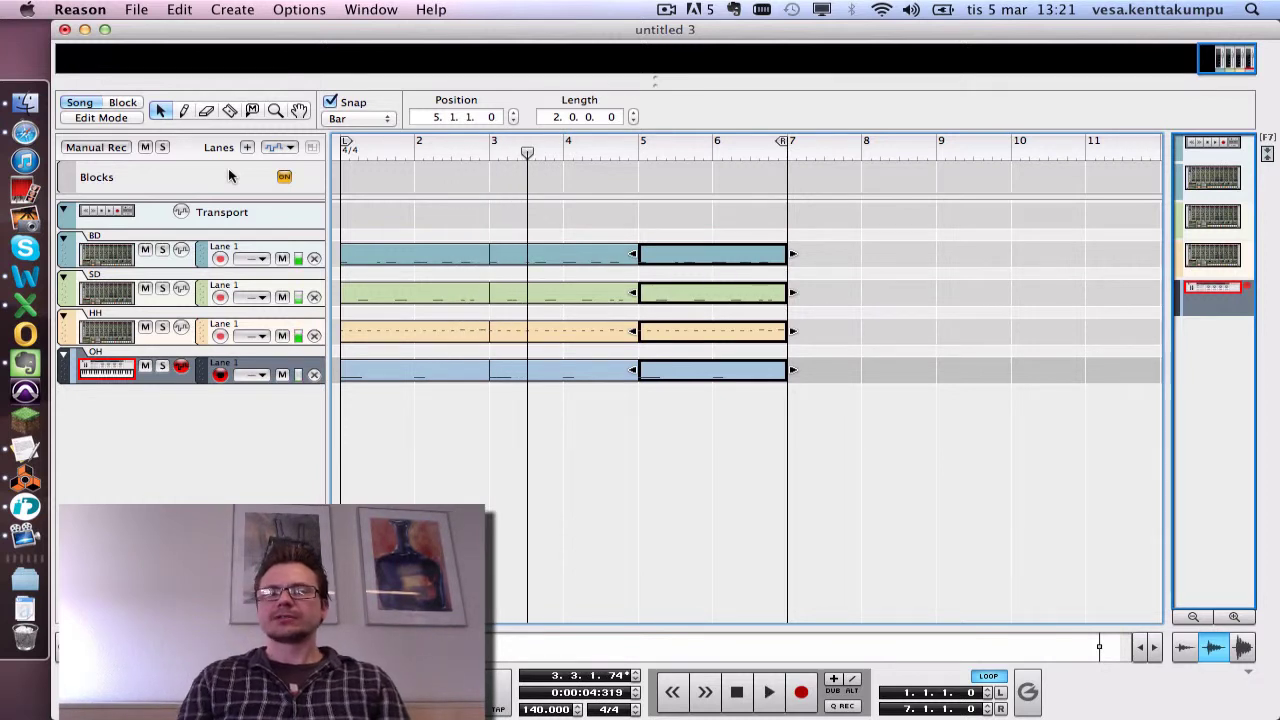
pyautogui.click(546, 486)
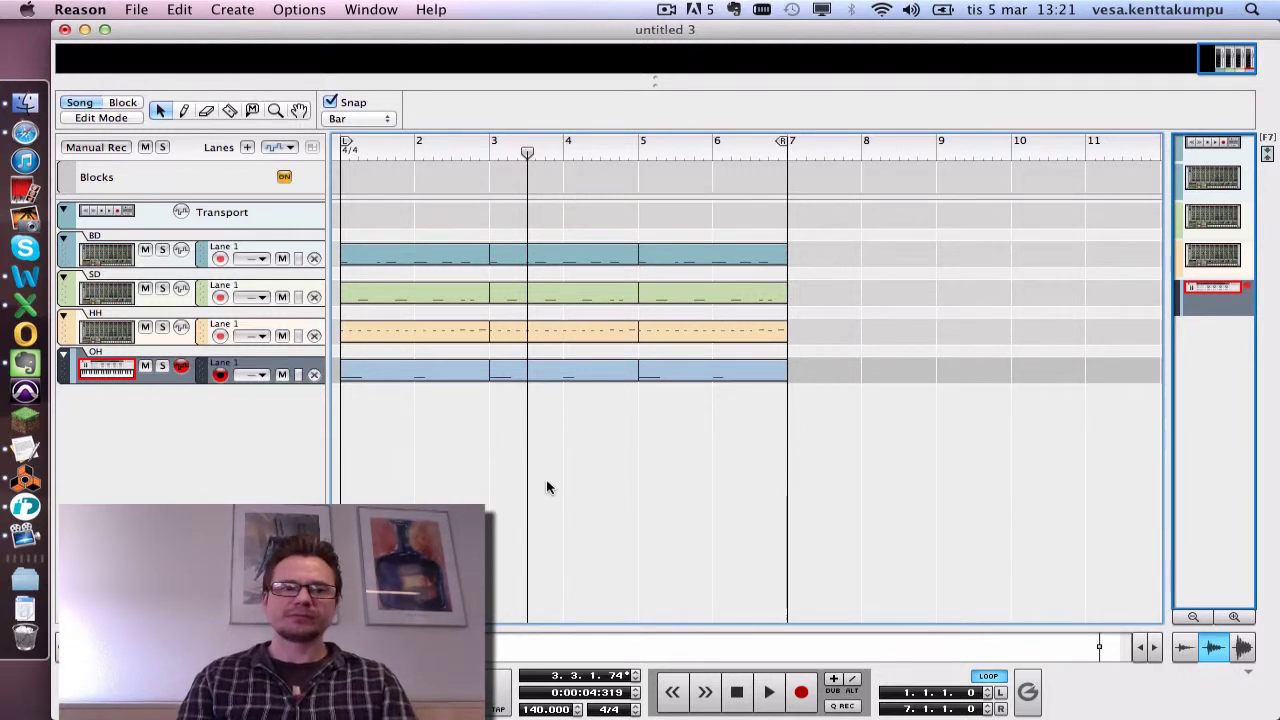
# Step the track selection down and up through the BD, SD, HH and OH tracks, finishing on OH.
pyautogui.click(96, 238)
pyautogui.press('Down')
pyautogui.press('Down')
pyautogui.press('Down')
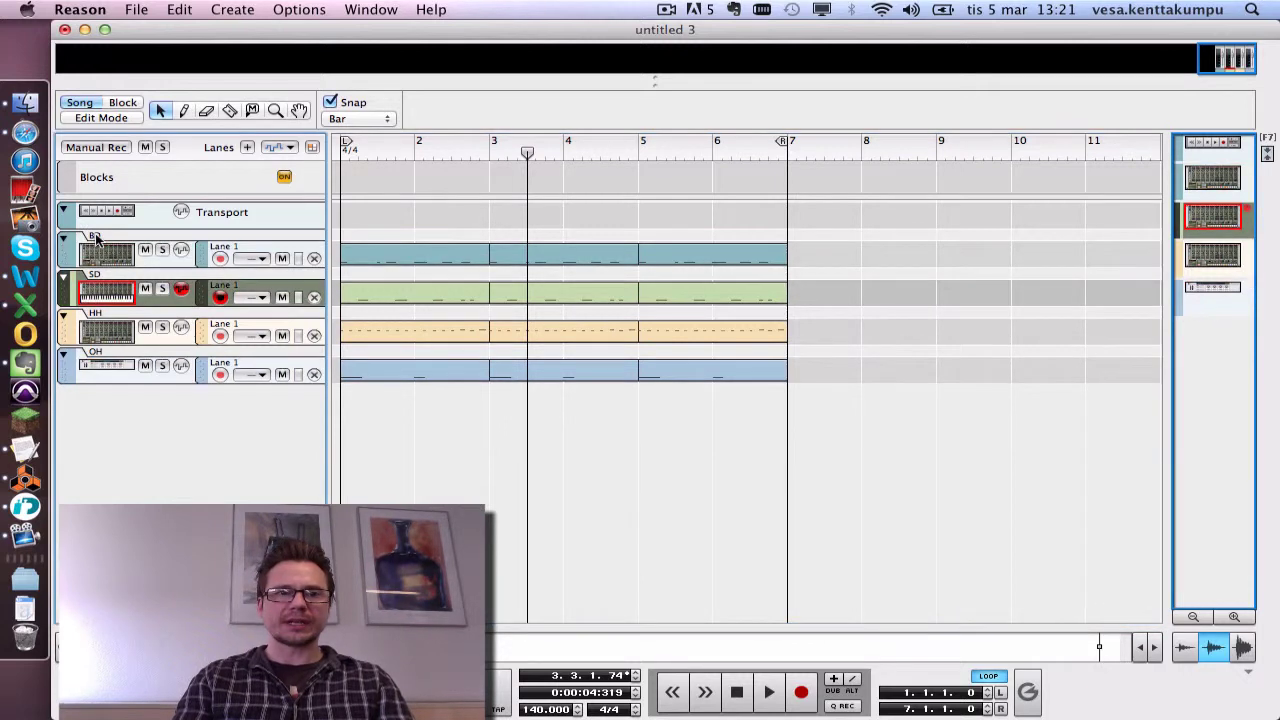
pyautogui.press('Up')
pyautogui.press('Up')
pyautogui.press('Up')
pyautogui.press('Up')
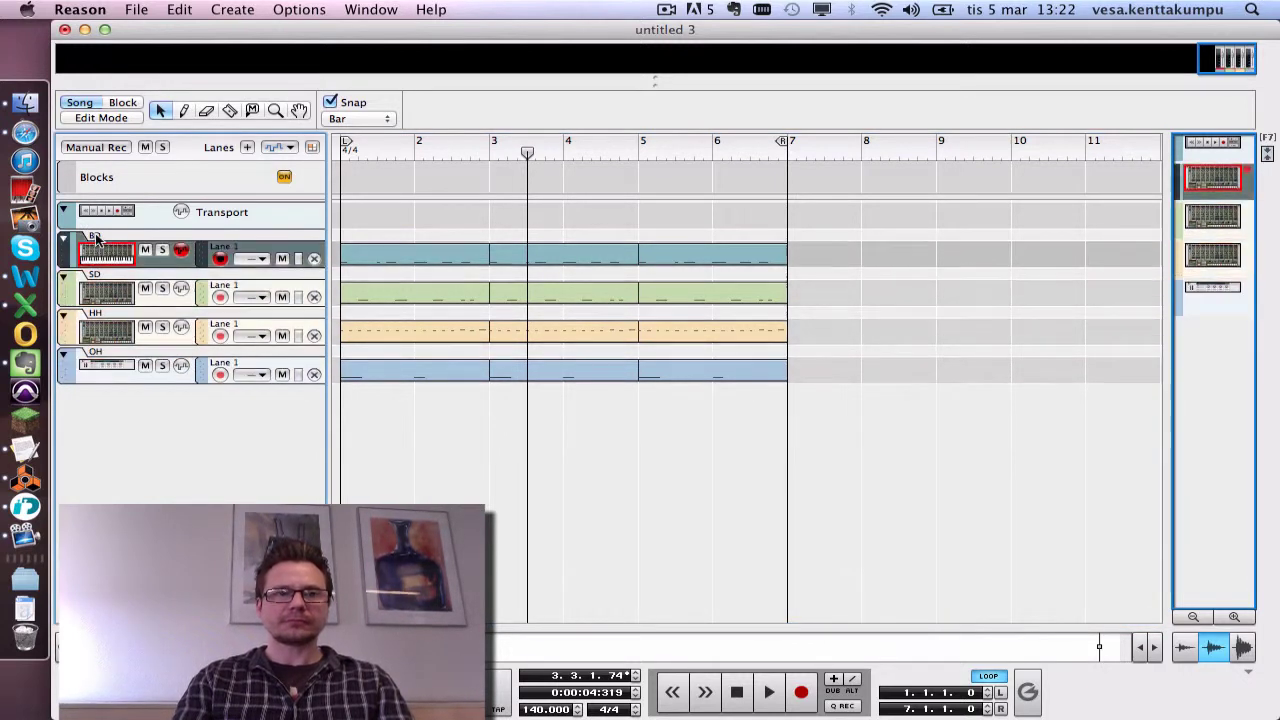
pyautogui.press('Down')
pyautogui.press('Down')
pyautogui.press('Down')
pyautogui.press('Down')
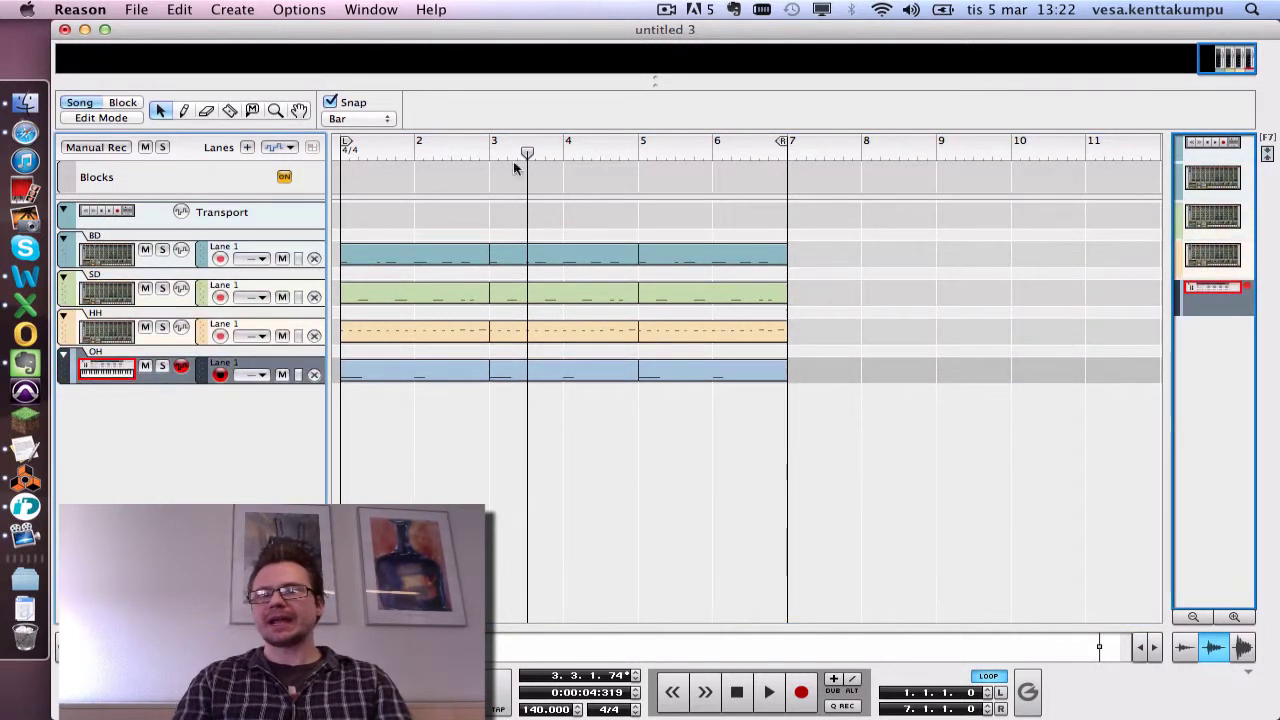
# Show the main mixer and look over the BD, SD, HH and OH channel strips and their faders.
pyautogui.press('F5')
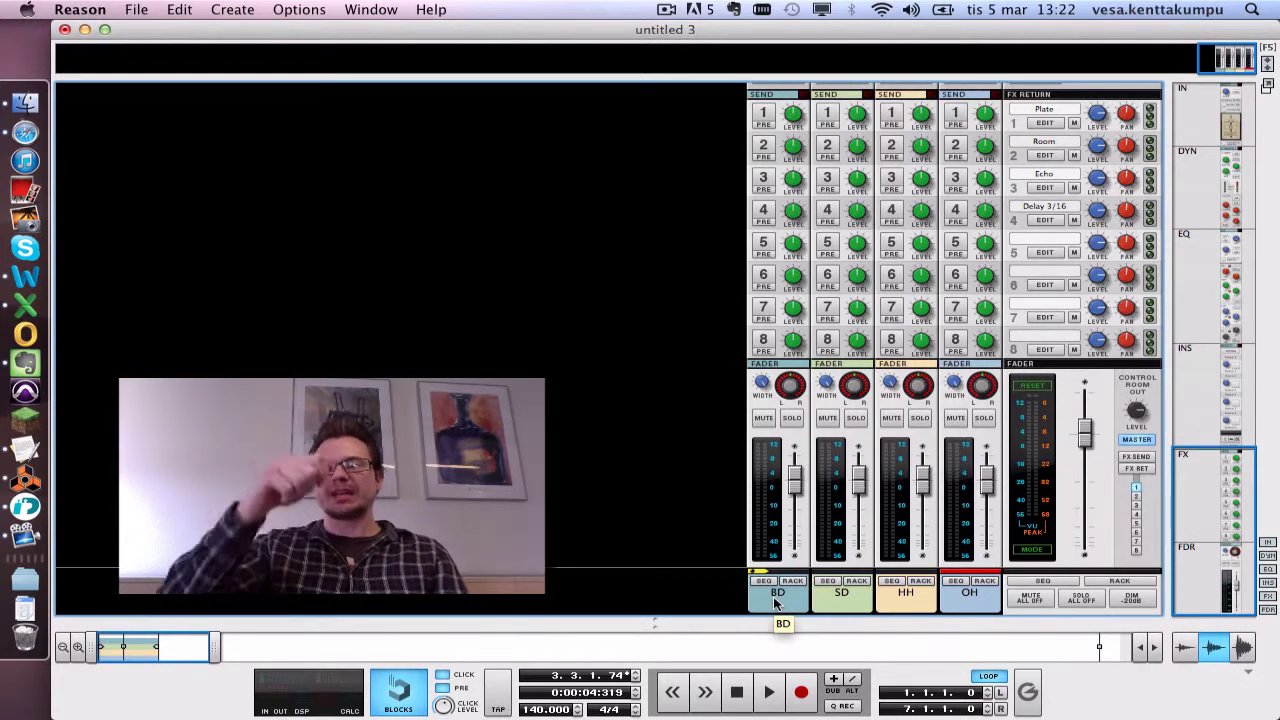
pyautogui.scroll(3, 773, 596)
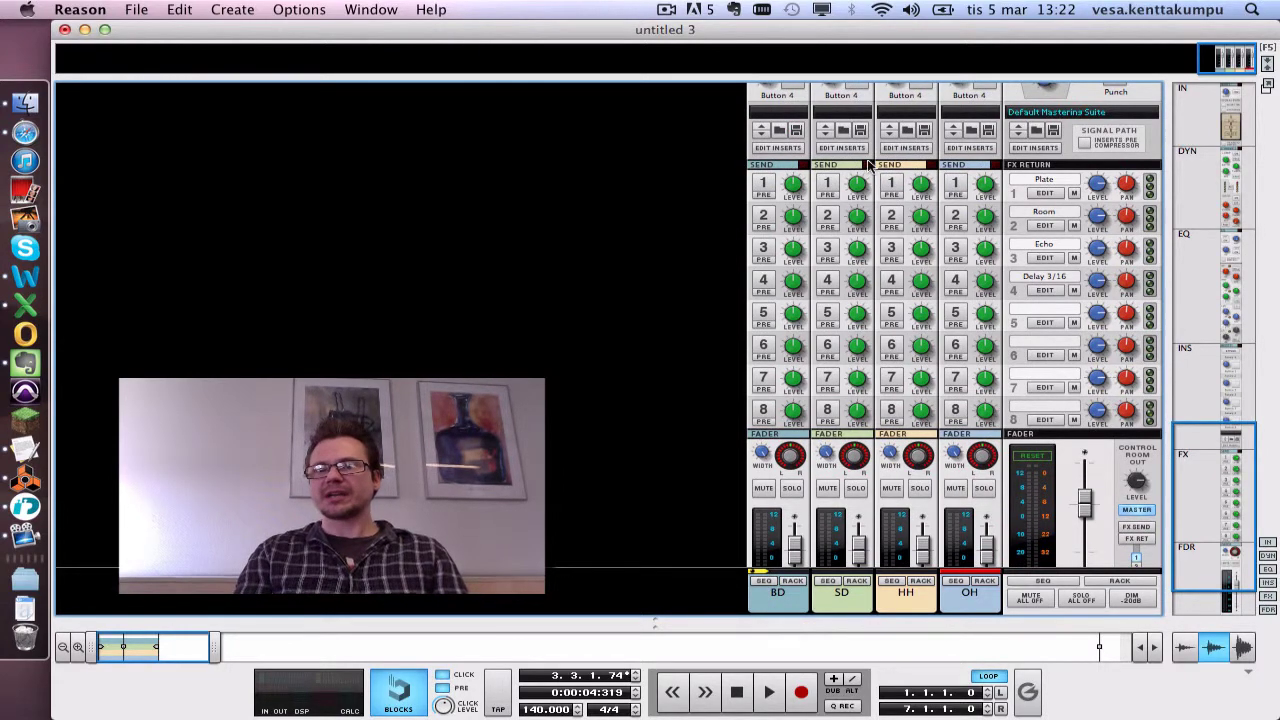
pyautogui.scroll(10, 868, 168)
pyautogui.scroll(-12, 868, 168)
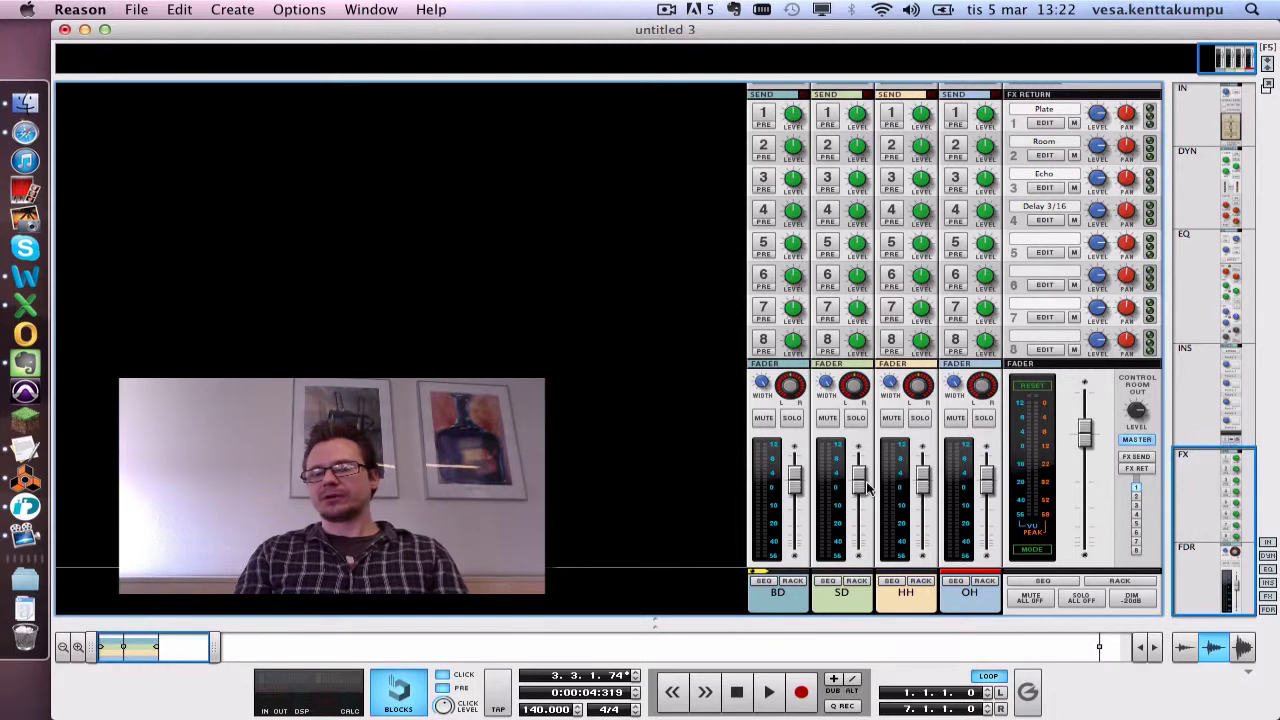
pyautogui.moveTo(868, 487)
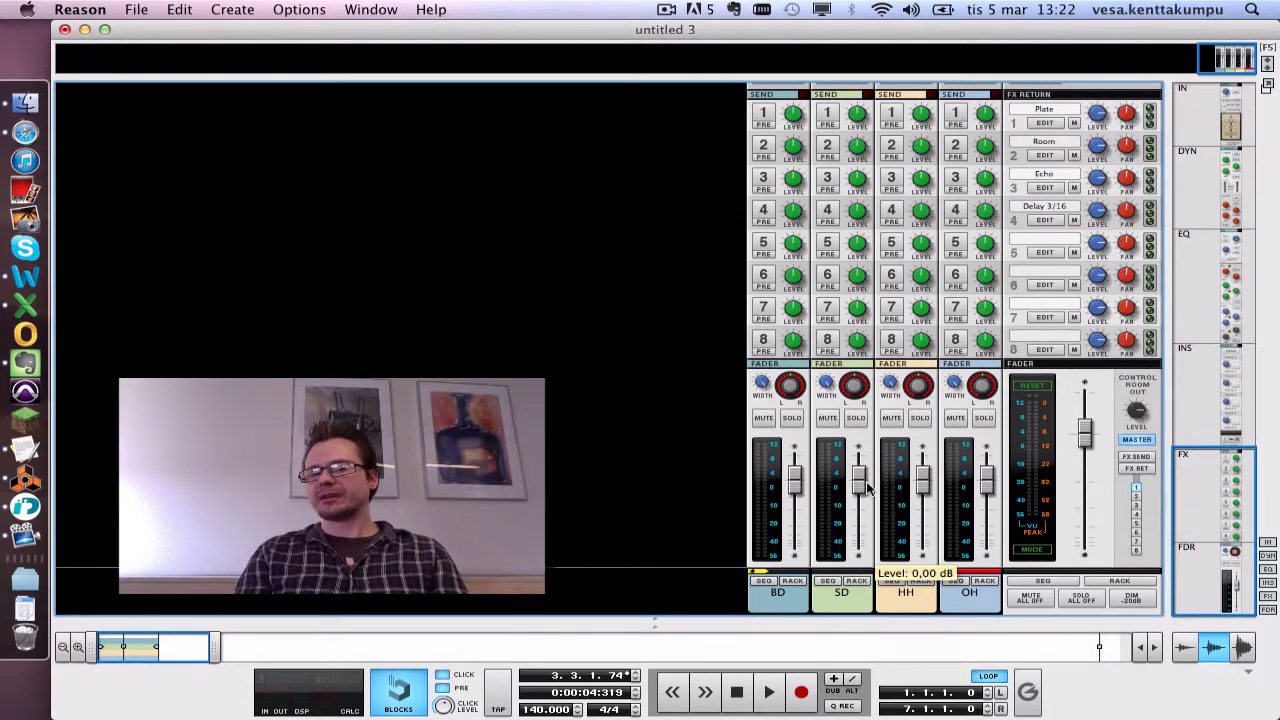
# Solo the SD channel, turn the click off, and play the snare on its own.
pyautogui.click(856, 419)
pyautogui.press('space')
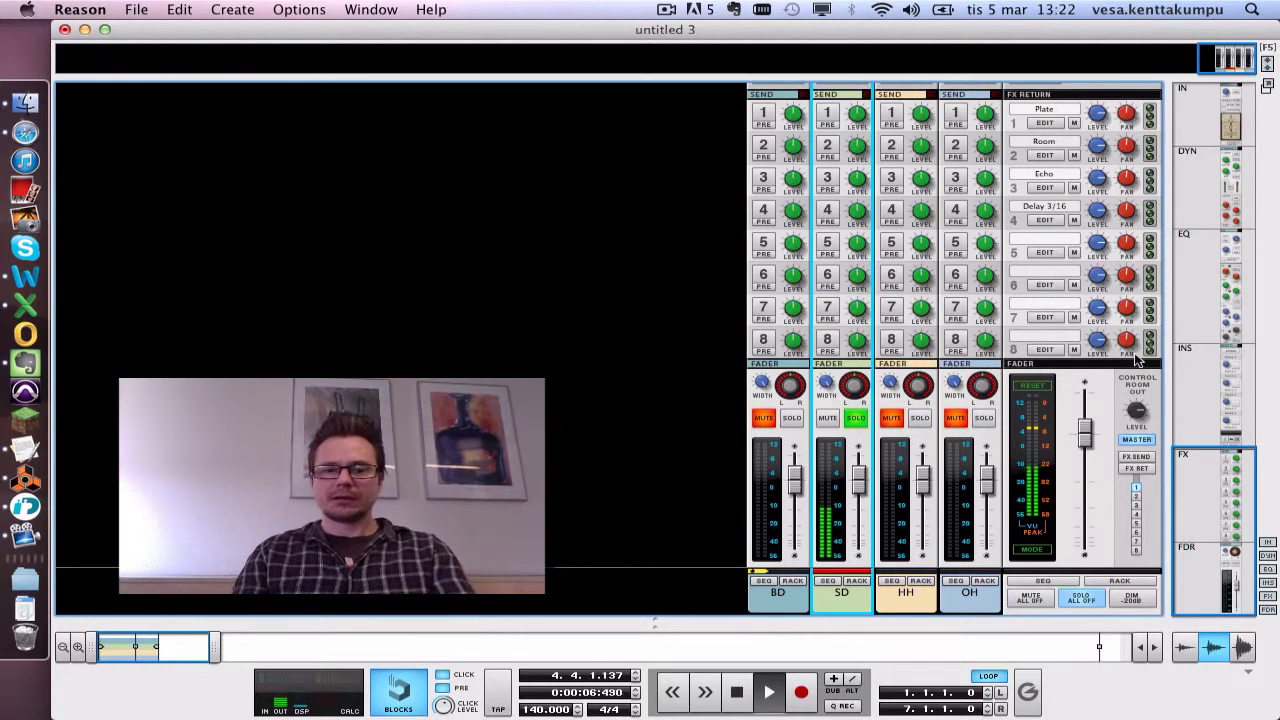
pyautogui.scroll(1, 893, 262)
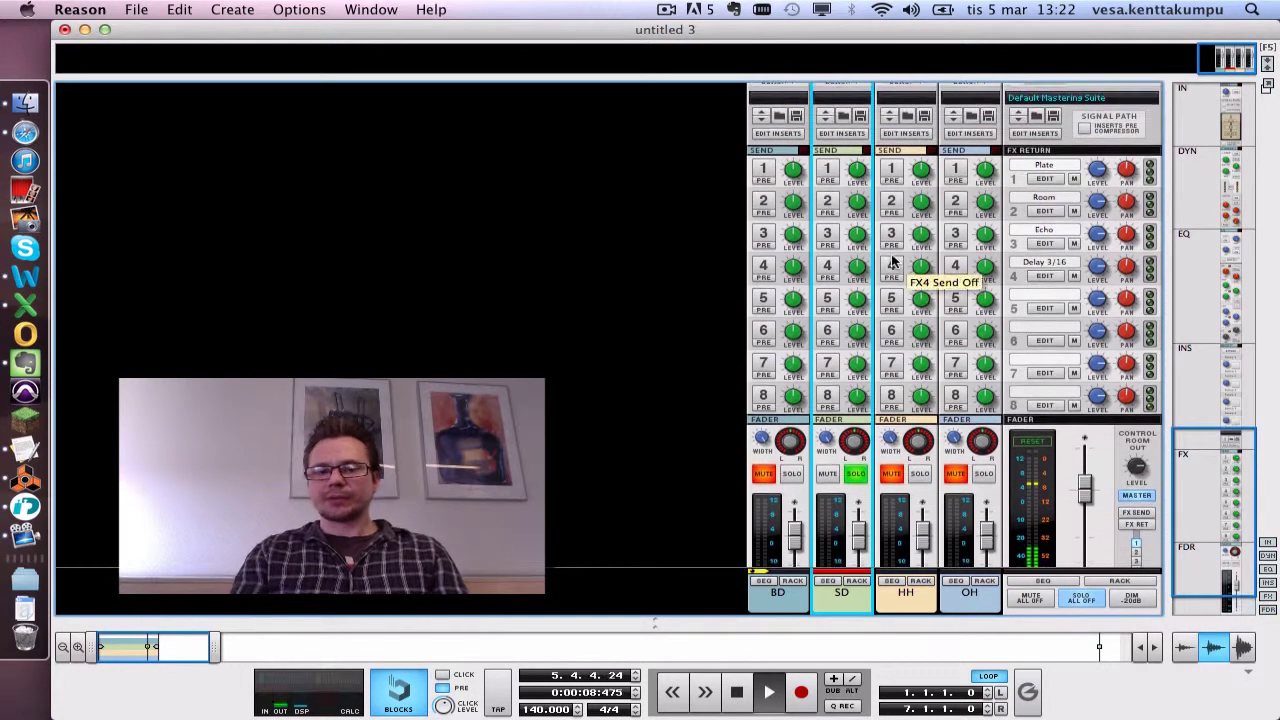
pyautogui.press('space')
# Turn on the SD channel's FX send 2 to the Room effect while the soloed snare plays.
pyautogui.scroll(2, 893, 262)
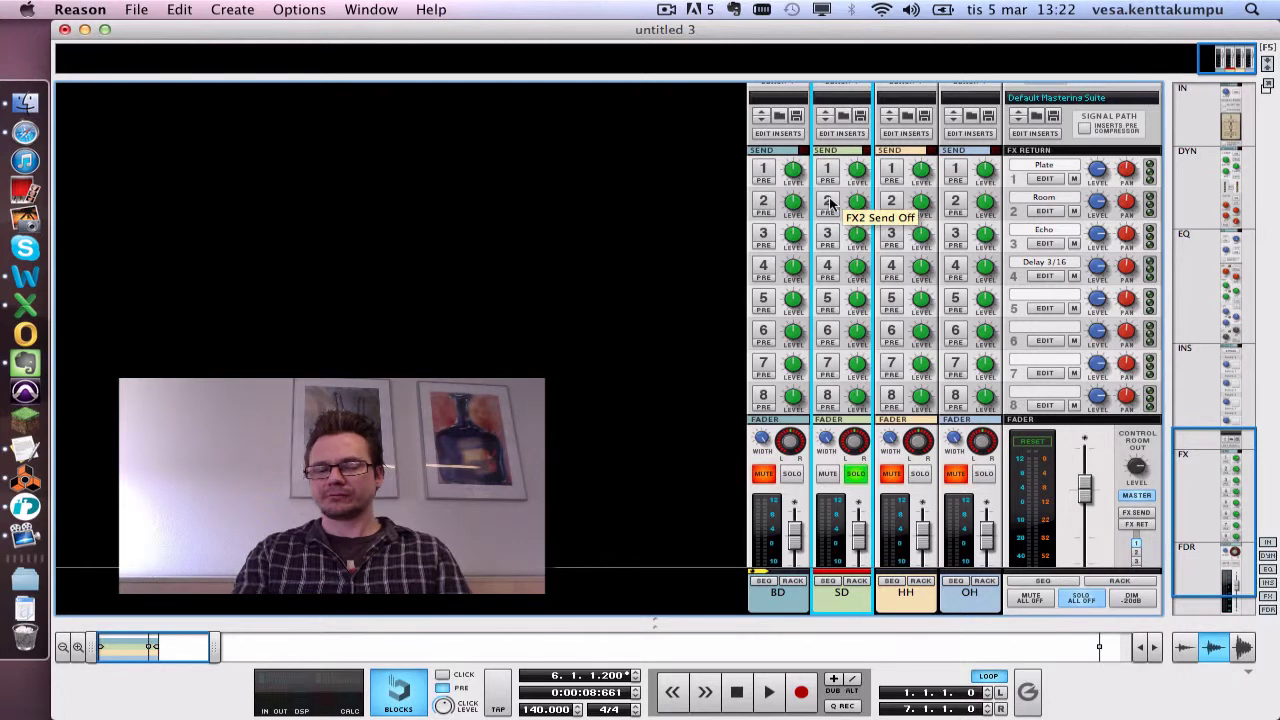
pyautogui.press('space')
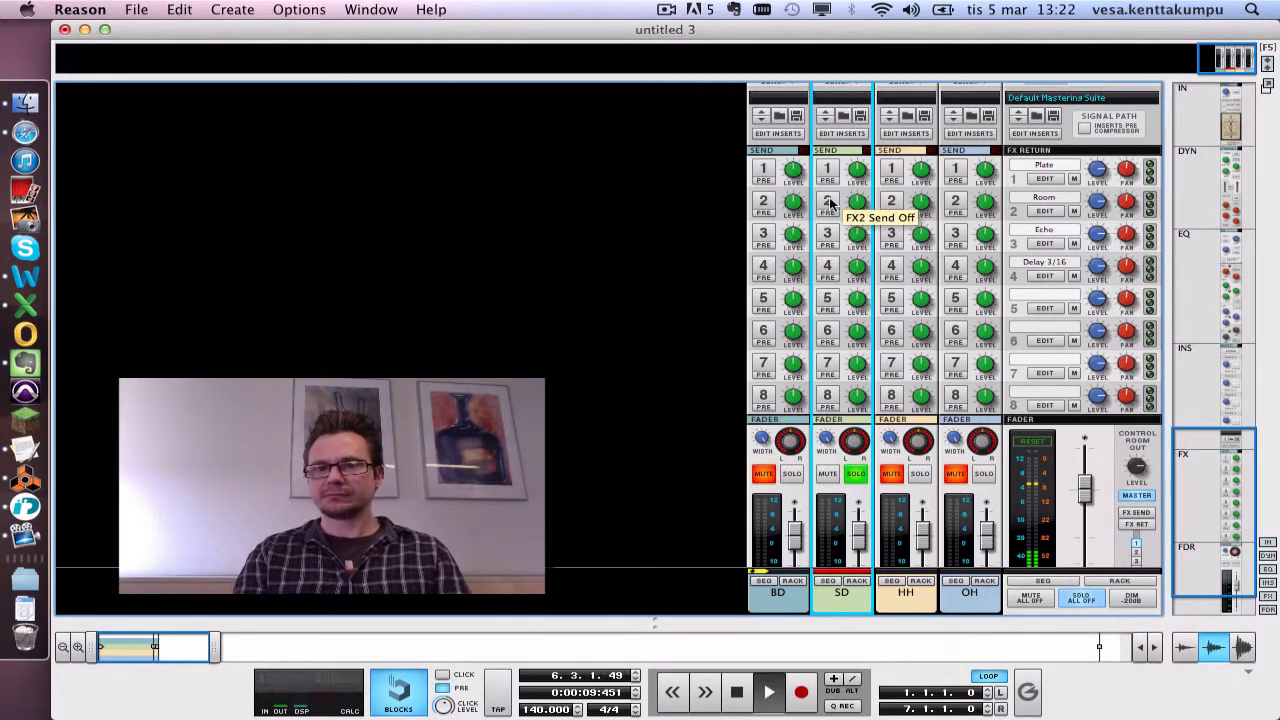
pyautogui.click(829, 204)
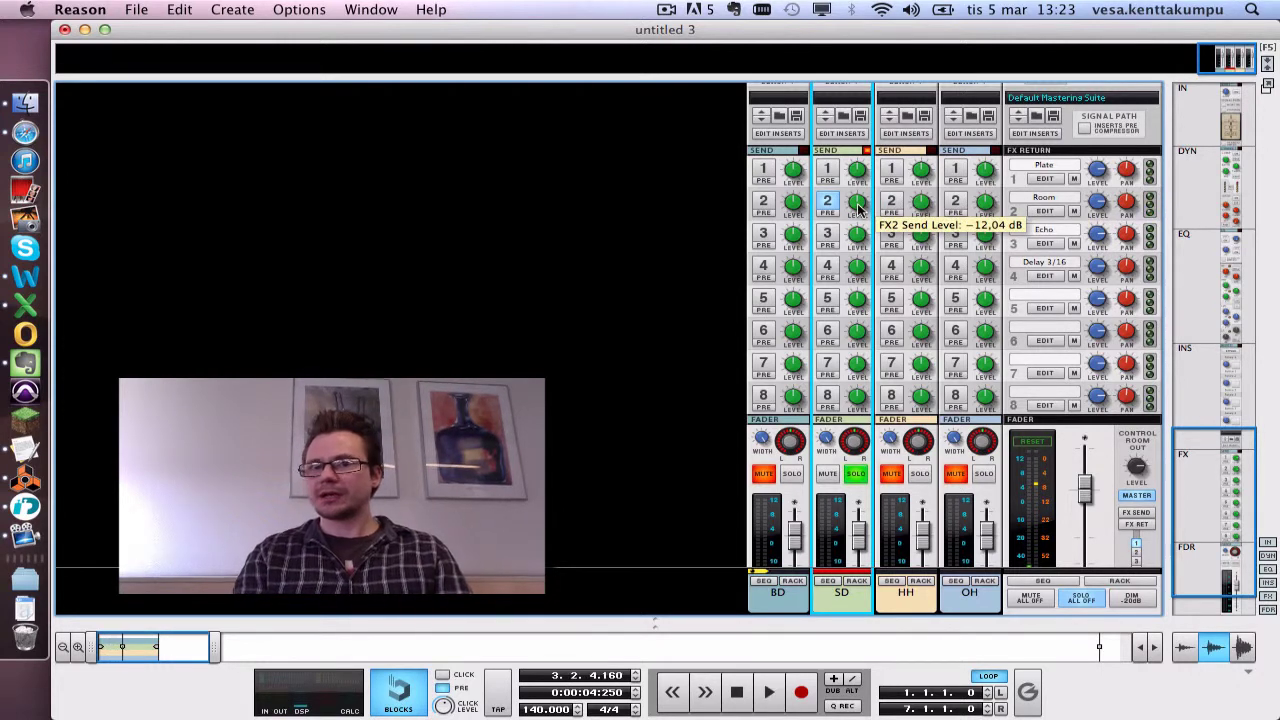
# Adjust the SD channel's send level to the Room effect by ear while the soloed snare plays.
pyautogui.moveTo(858, 206)
pyautogui.mouseDown()
pyautogui.moveTo(858, 228)
pyautogui.moveTo(857, 202)
pyautogui.mouseUp()
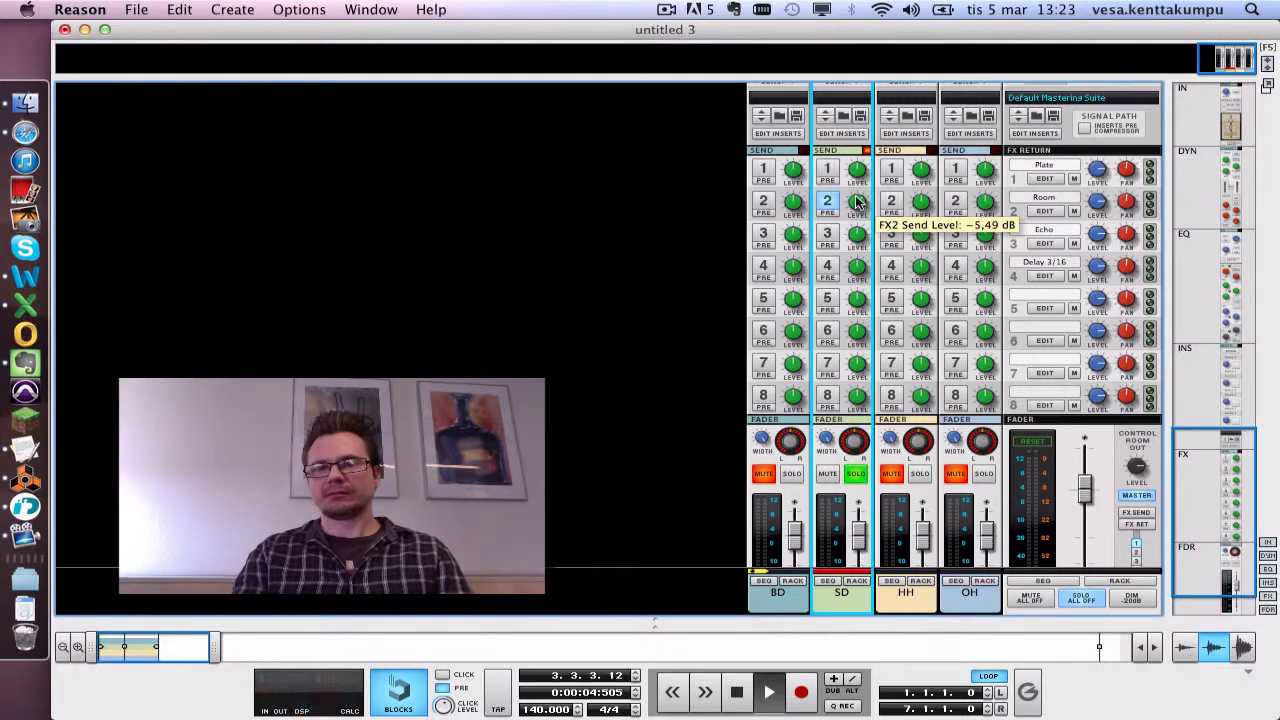
pyautogui.press('space')
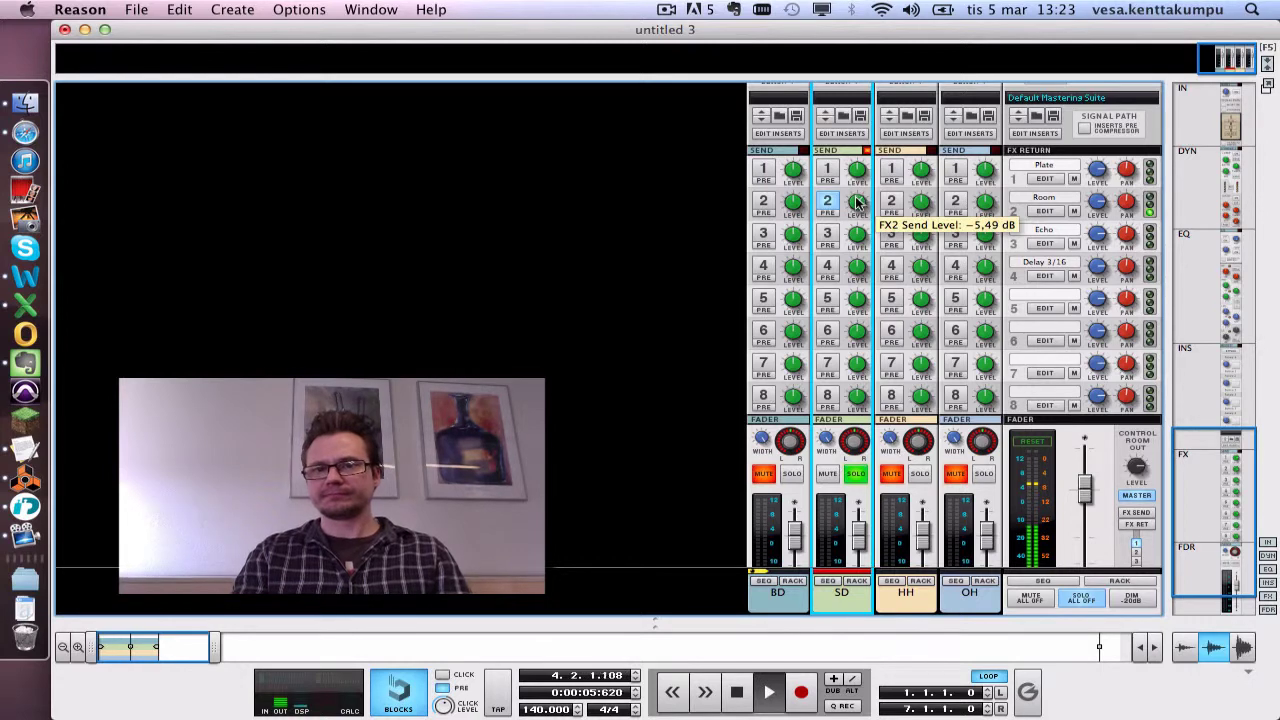
pyautogui.moveTo(856, 203)
pyautogui.mouseDown()
pyautogui.moveTo(856, 186)
pyautogui.moveTo(855, 250)
pyautogui.moveTo(852, 210)
pyautogui.mouseUp()
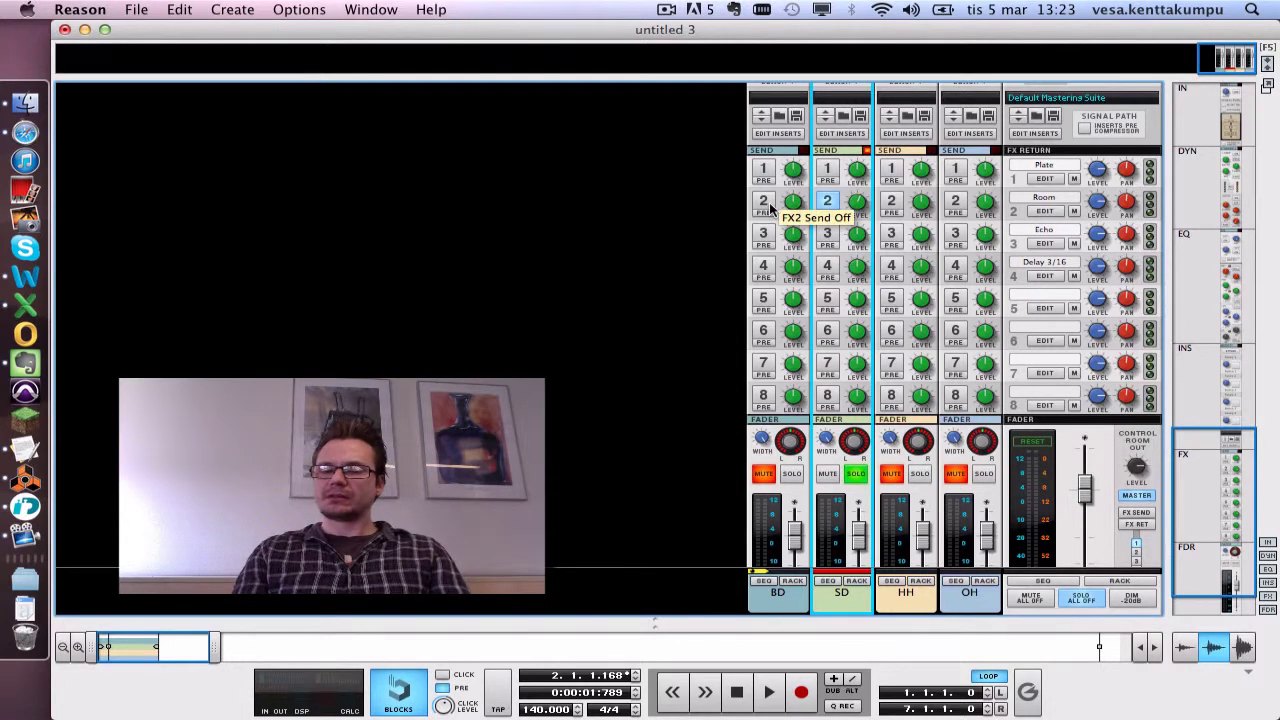
# Solo the BD channel together with SD and turn on its FX send 2 to Room at a lowered level during playback.
pyautogui.click(791, 473)
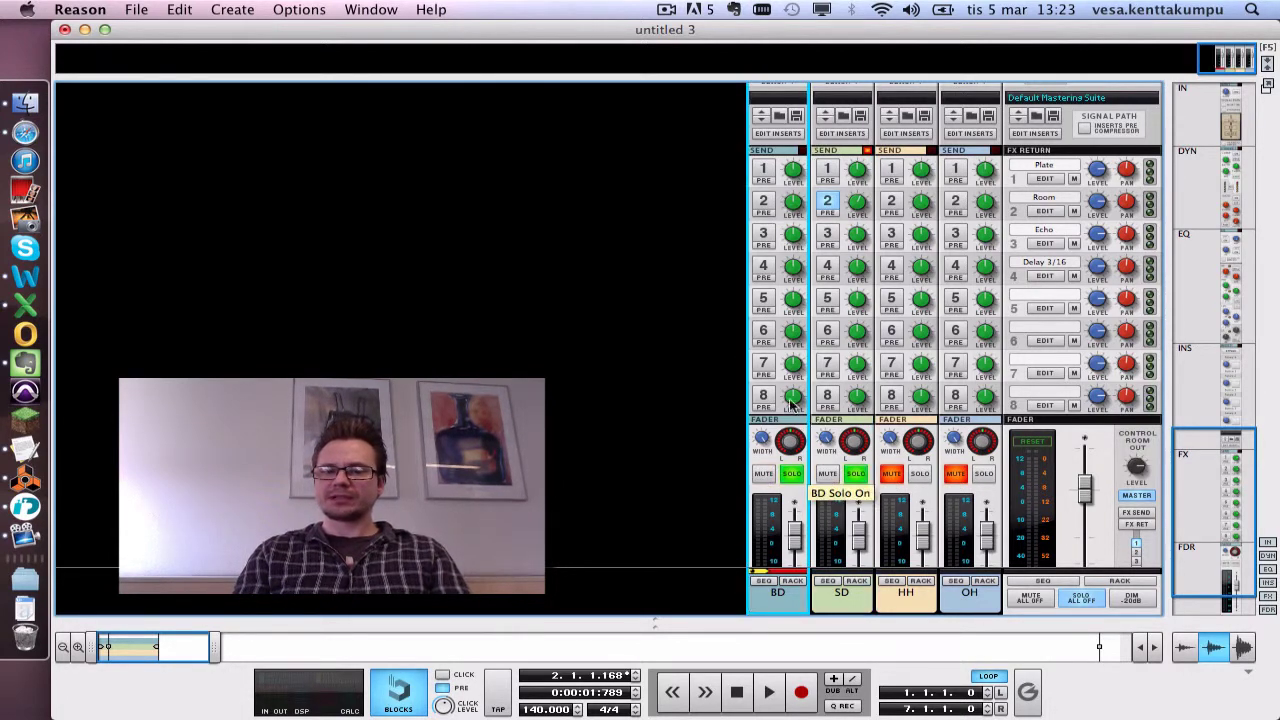
pyautogui.press('space')
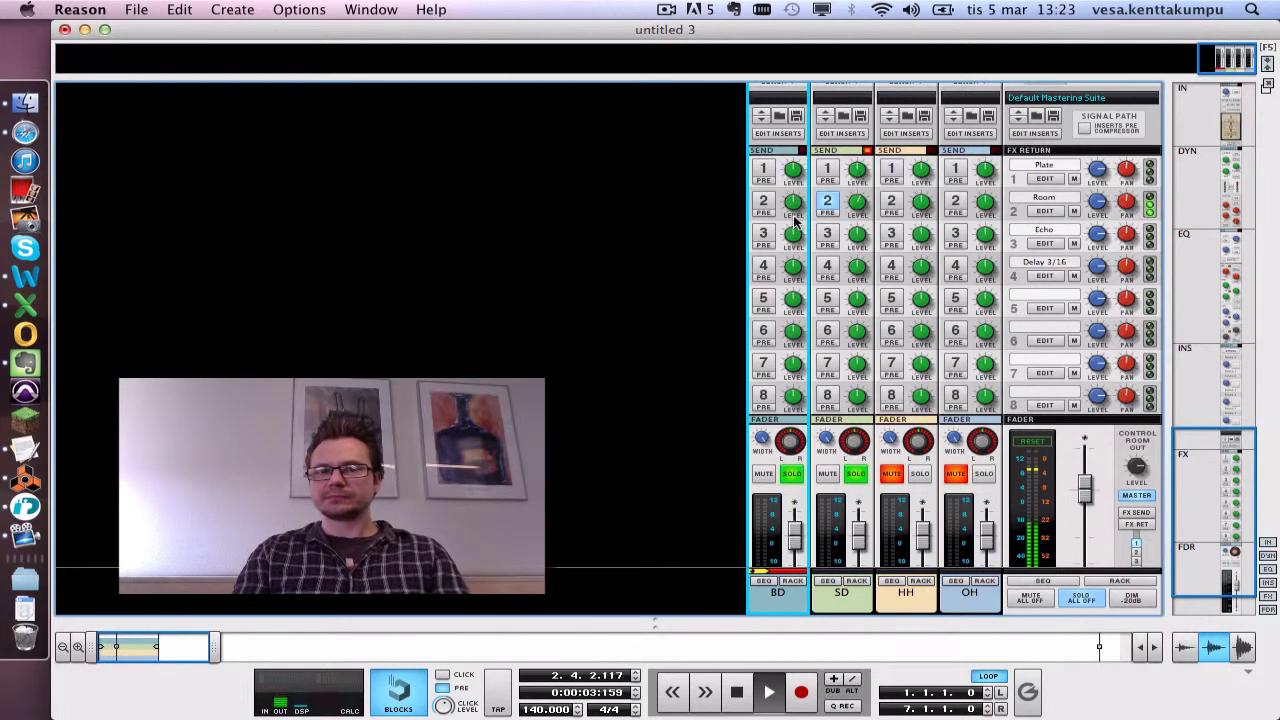
pyautogui.moveTo(793, 207)
pyautogui.mouseDown()
pyautogui.moveTo(797, 252)
pyautogui.moveTo(790, 222)
pyautogui.mouseUp()
pyautogui.moveTo(866, 212); pyautogui.dragTo(862, 216)
pyautogui.click(765, 203)
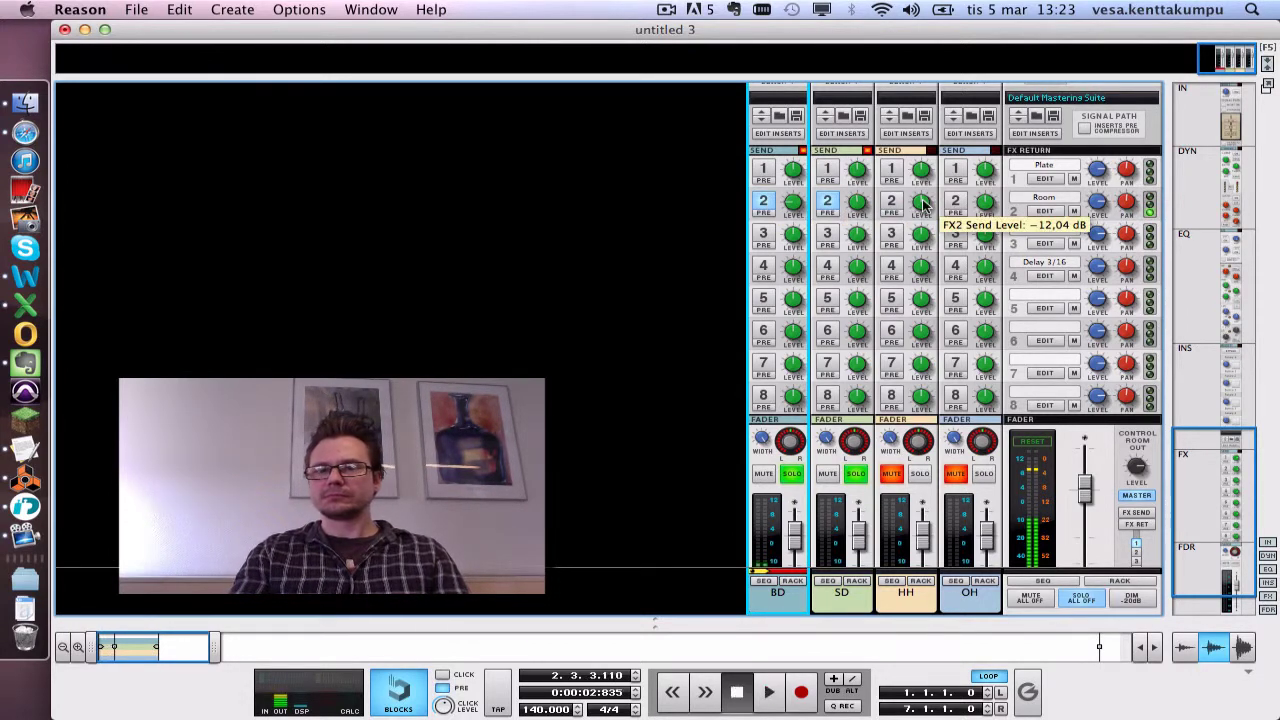
# Turn off solo on the SD and BD channels so the whole kit can be heard.
pyautogui.scroll(-2, 924, 205)
pyautogui.click(855, 418)
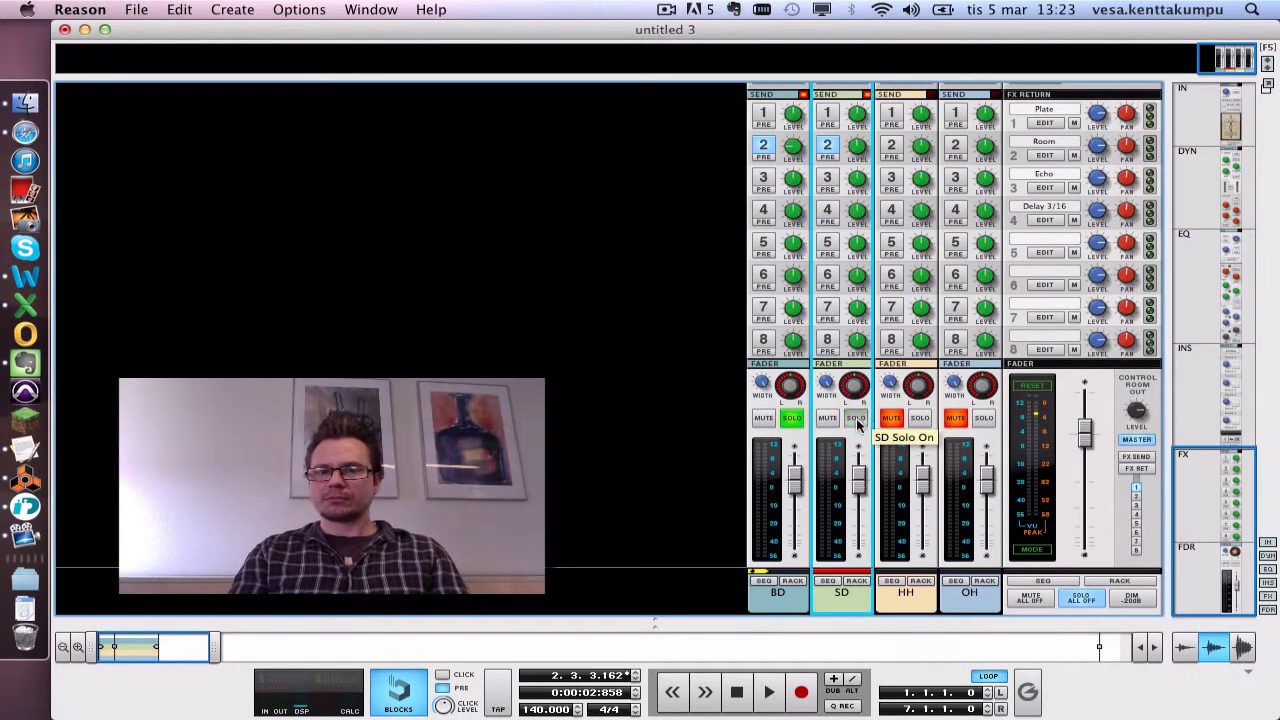
pyautogui.click(793, 421)
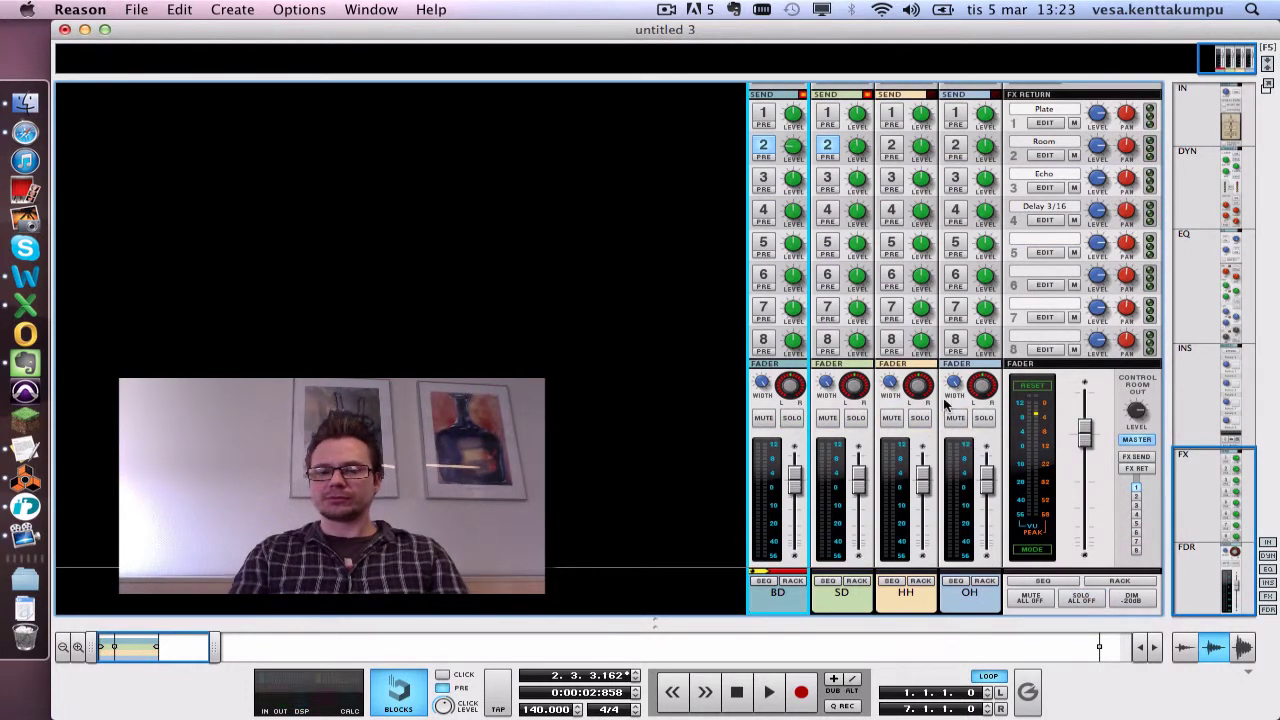
# Turn on the HH channel's FX send 2 to the Room effect and lower its send level slightly.
pyautogui.scroll(5, 950, 350)
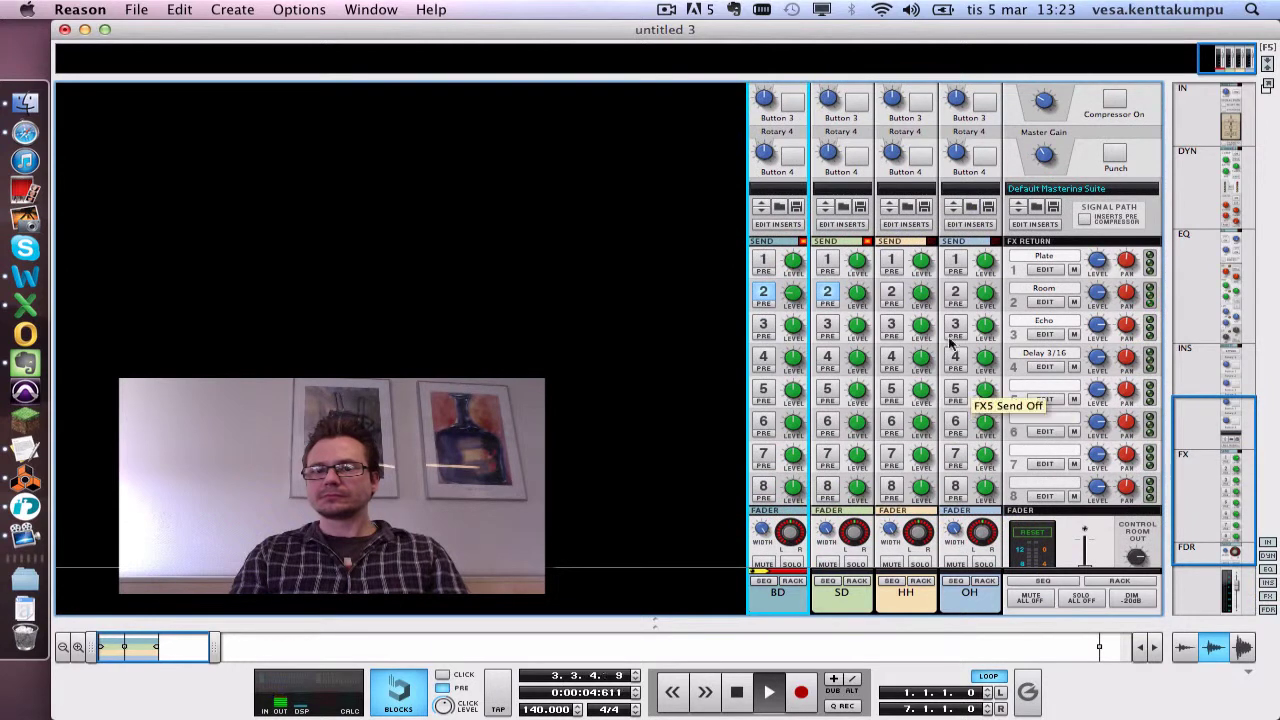
pyautogui.click(893, 292)
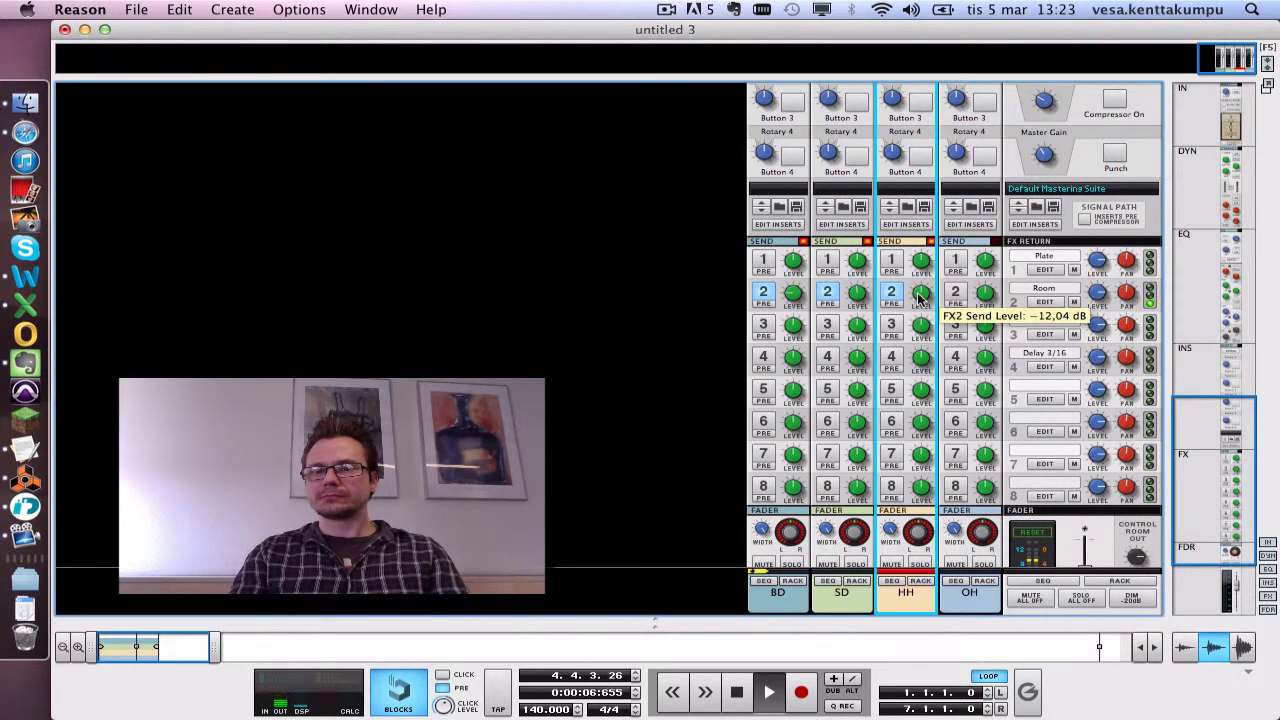
pyautogui.moveTo(918, 298); pyautogui.dragTo(920, 302)
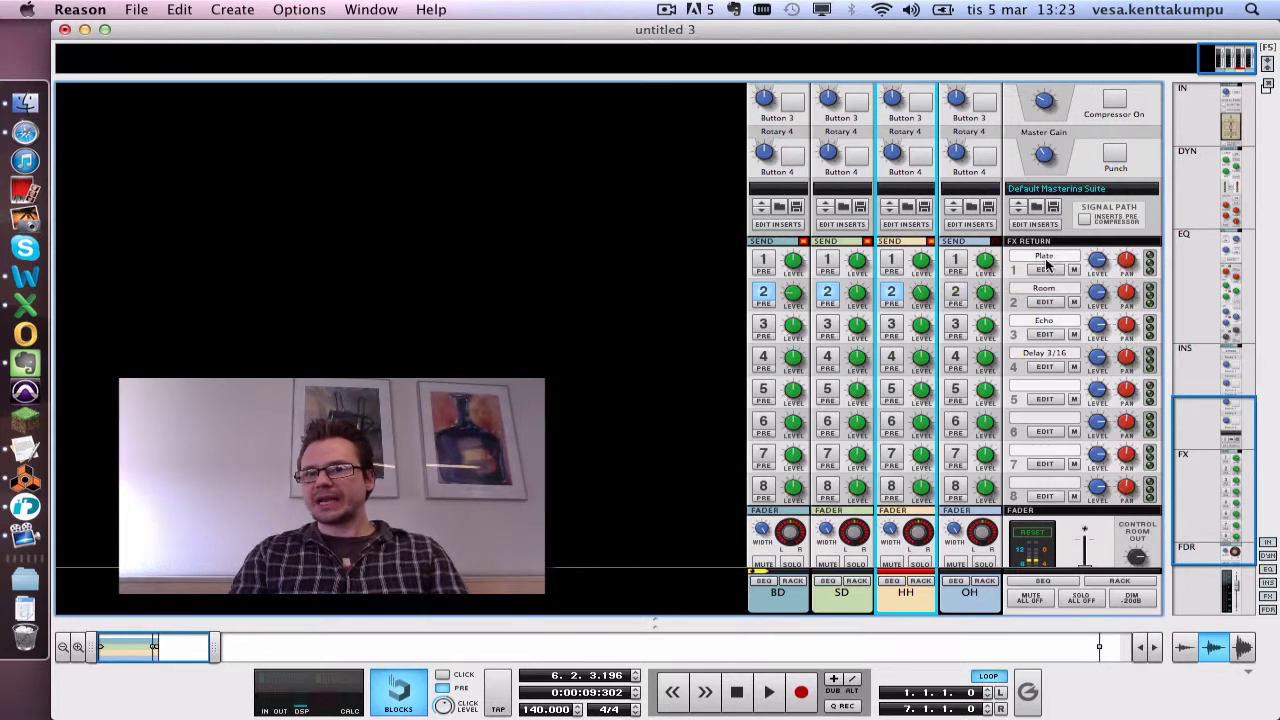
# Turn on the OH channel's FX send 1 to the Plate effect, adjust its send level, and play the mix.
pyautogui.click(956, 262)
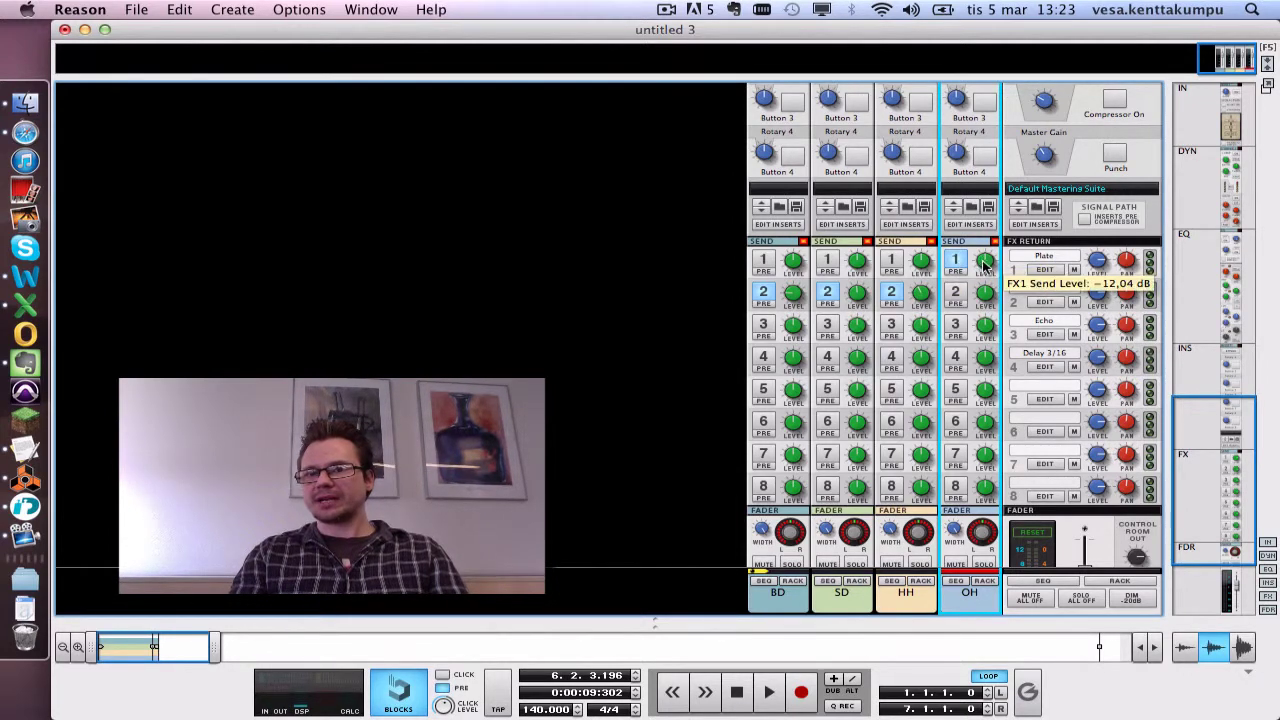
pyautogui.moveTo(983, 262)
pyautogui.mouseDown()
pyautogui.moveTo(983, 241)
pyautogui.moveTo(982, 262)
pyautogui.mouseUp()
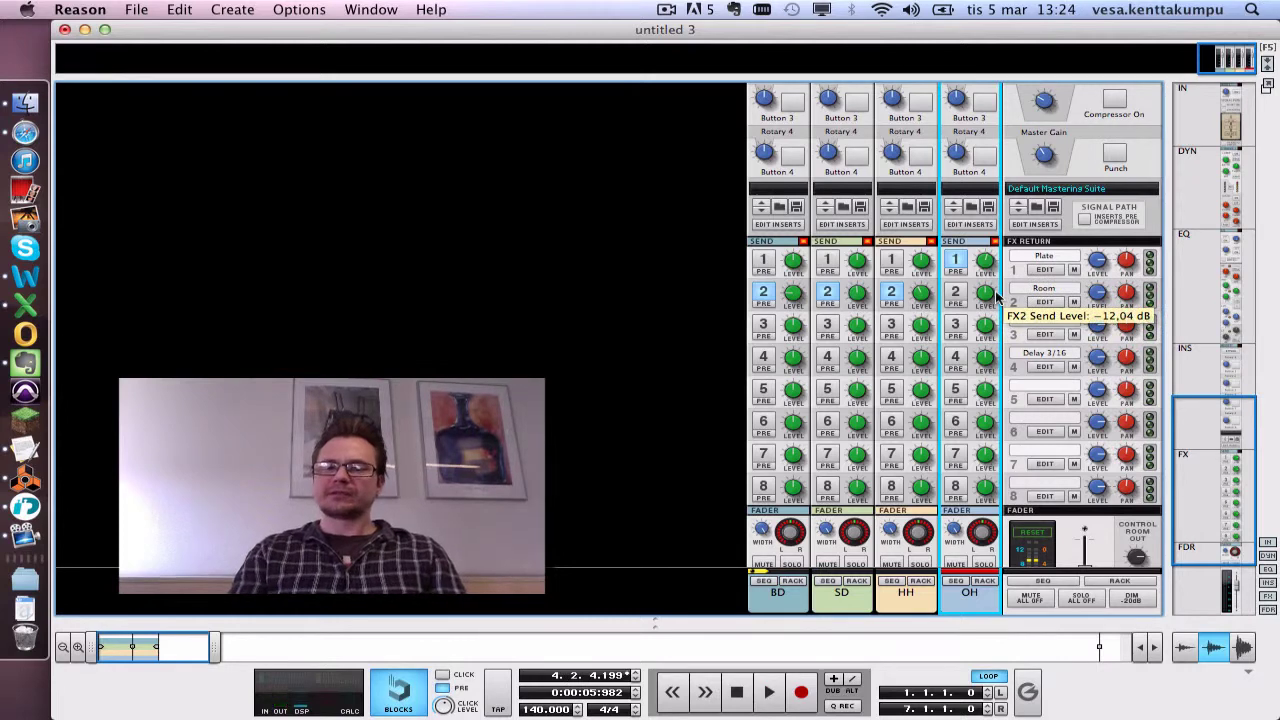
pyautogui.scroll(-3, 995, 290)
pyautogui.press('space')
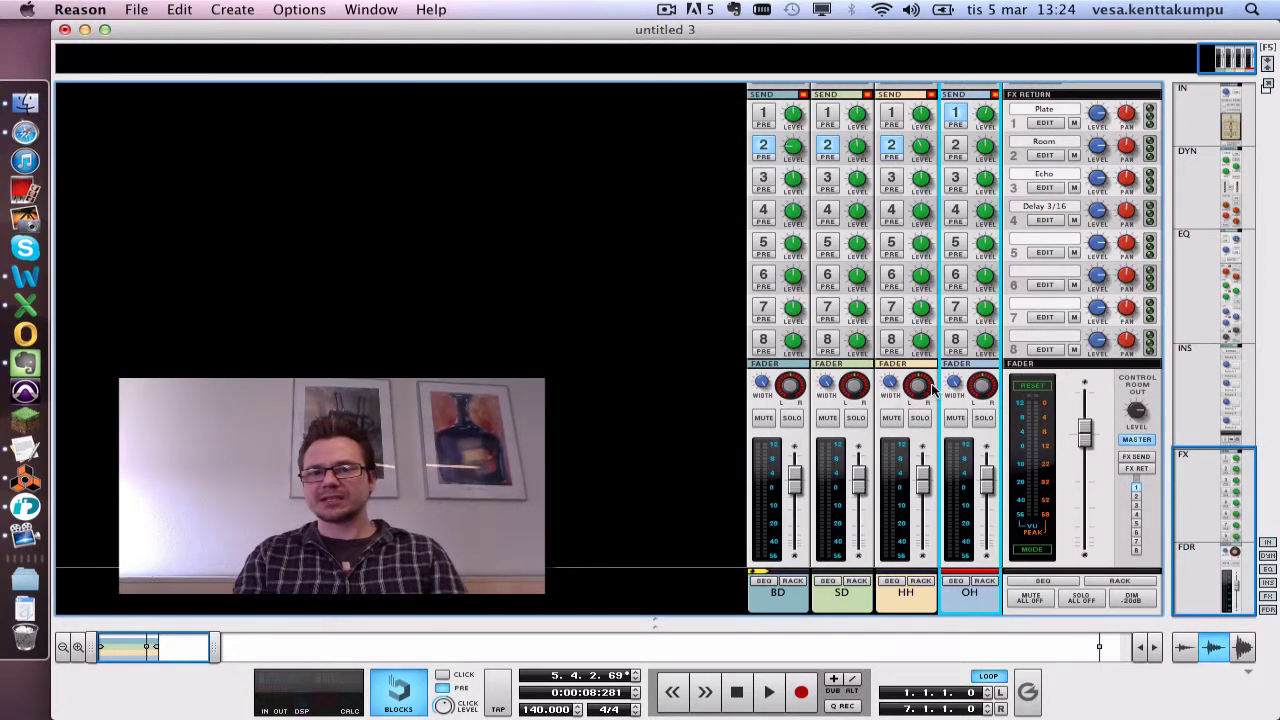
# Pan the HH channel to the right and fine-tune the amount by ear during playback.
pyautogui.moveTo(932, 390); pyautogui.dragTo(929, 380)
pyautogui.press('space')
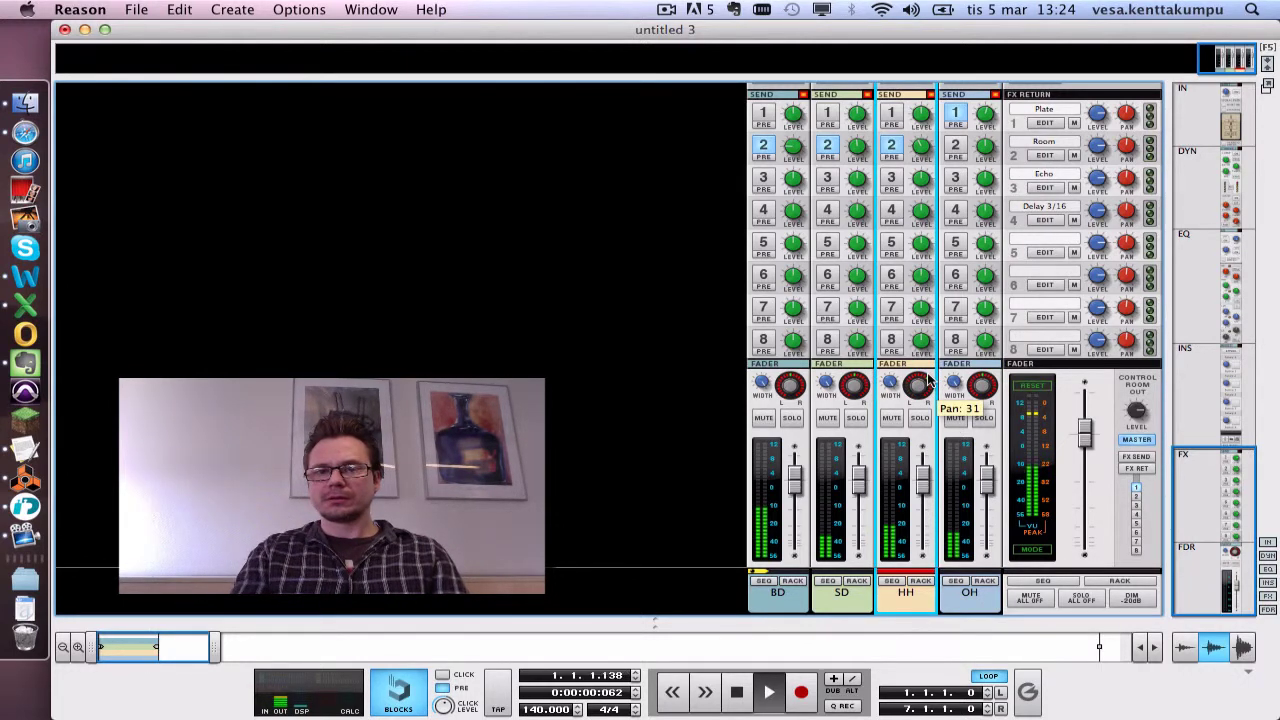
pyautogui.moveTo(929, 380); pyautogui.dragTo(928, 392)
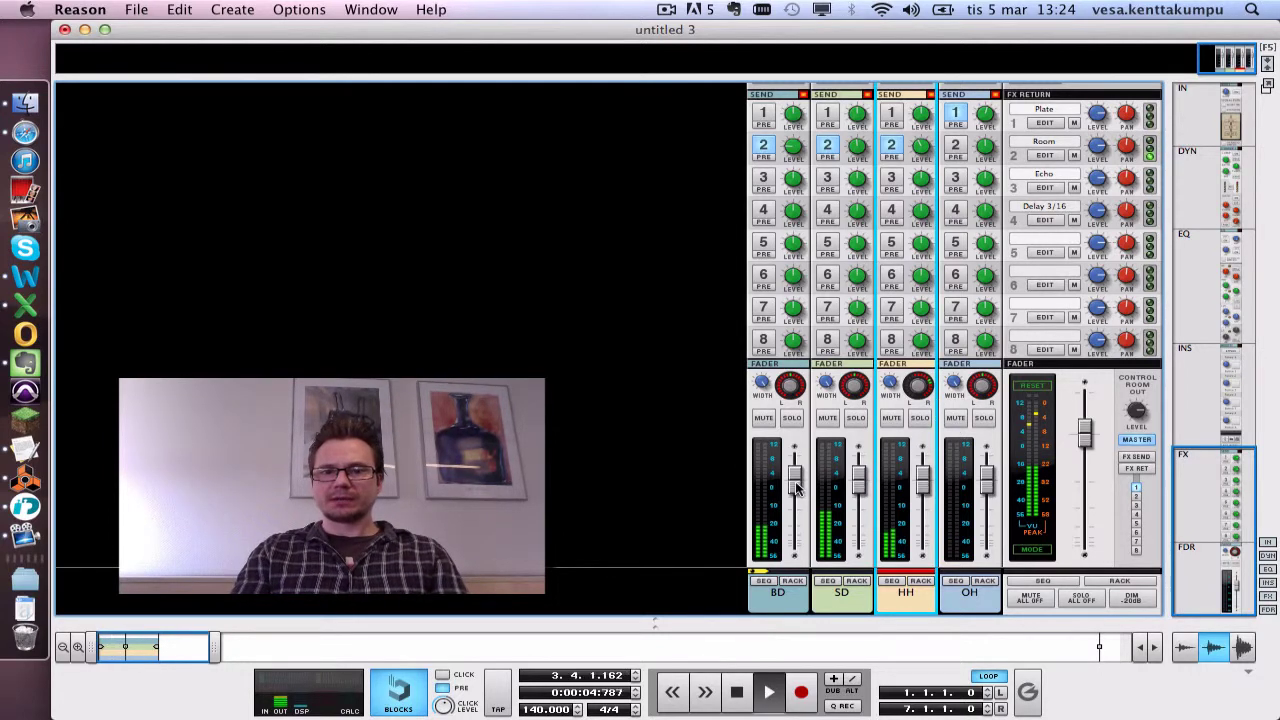
# Raise the BD fader slightly and lower the OH fader to balance the drum levels.
pyautogui.moveTo(795, 480)
pyautogui.mouseDown()
pyautogui.moveTo(799, 453)
pyautogui.moveTo(797, 480)
pyautogui.mouseUp()
pyautogui.moveTo(987, 481)
pyautogui.mouseDown()
pyautogui.moveTo(993, 572)
pyautogui.moveTo(983, 437)
pyautogui.moveTo(992, 560)
pyautogui.moveTo(993, 497)
pyautogui.mouseUp()
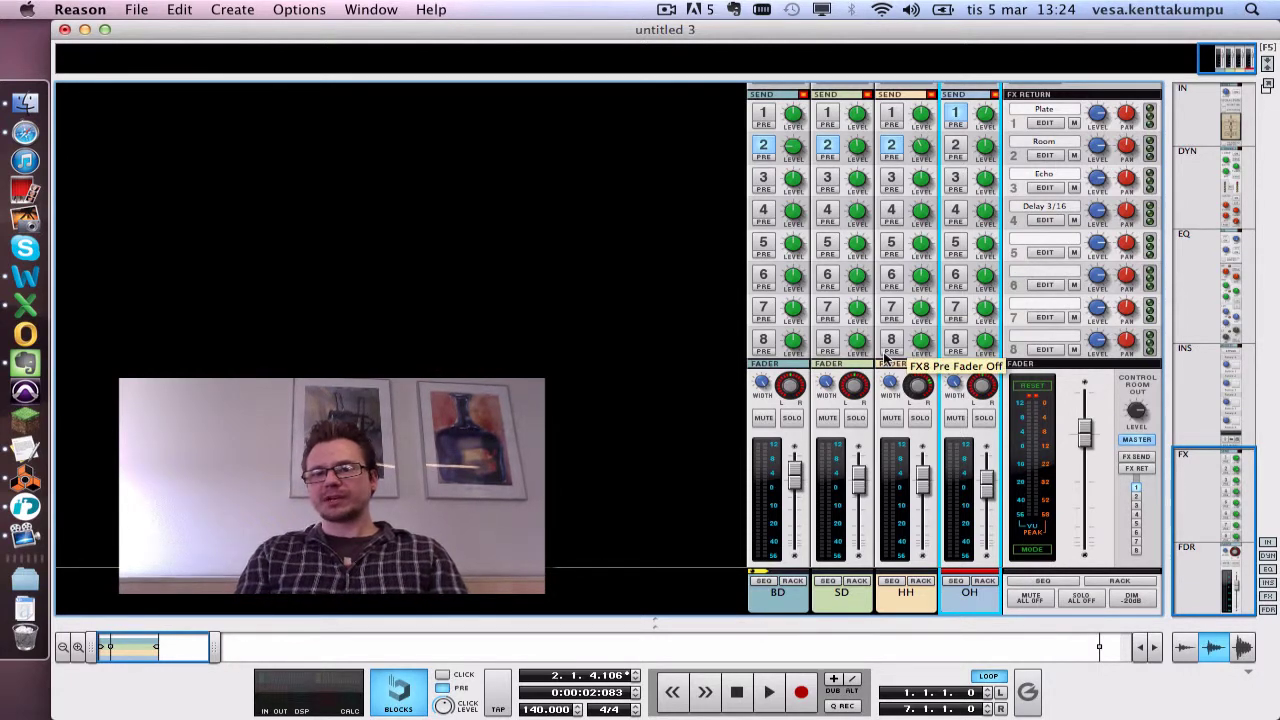
# Look over the inserts, EQ and dynamics sections of the channel strips, ending back at the faders.
pyautogui.scroll(2, 885, 358)
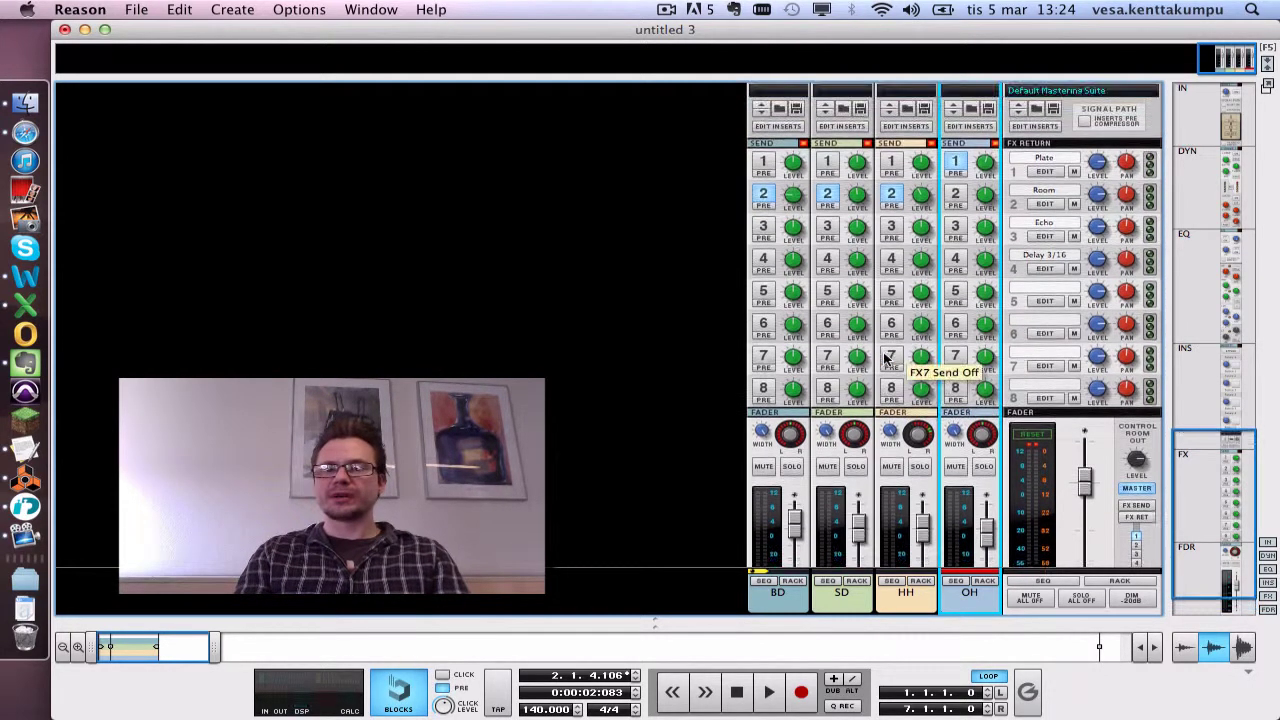
pyautogui.scroll(10, 870, 345)
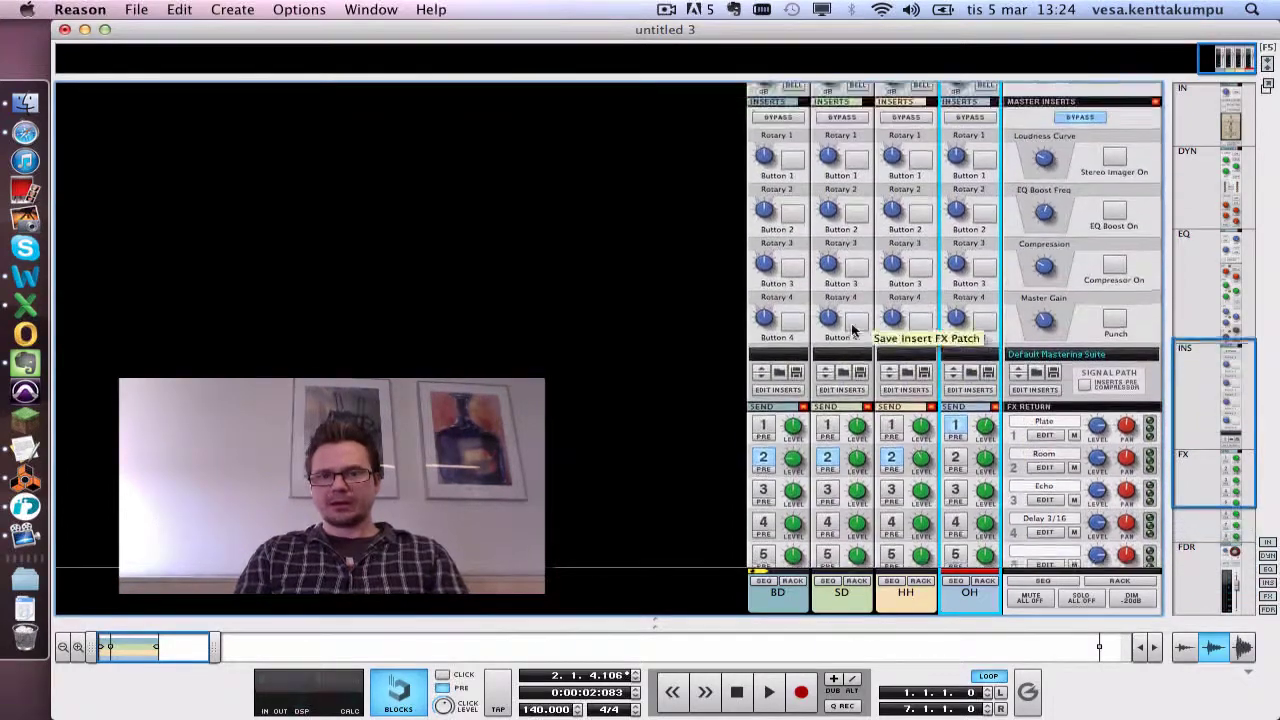
pyautogui.scroll(4, 855, 330)
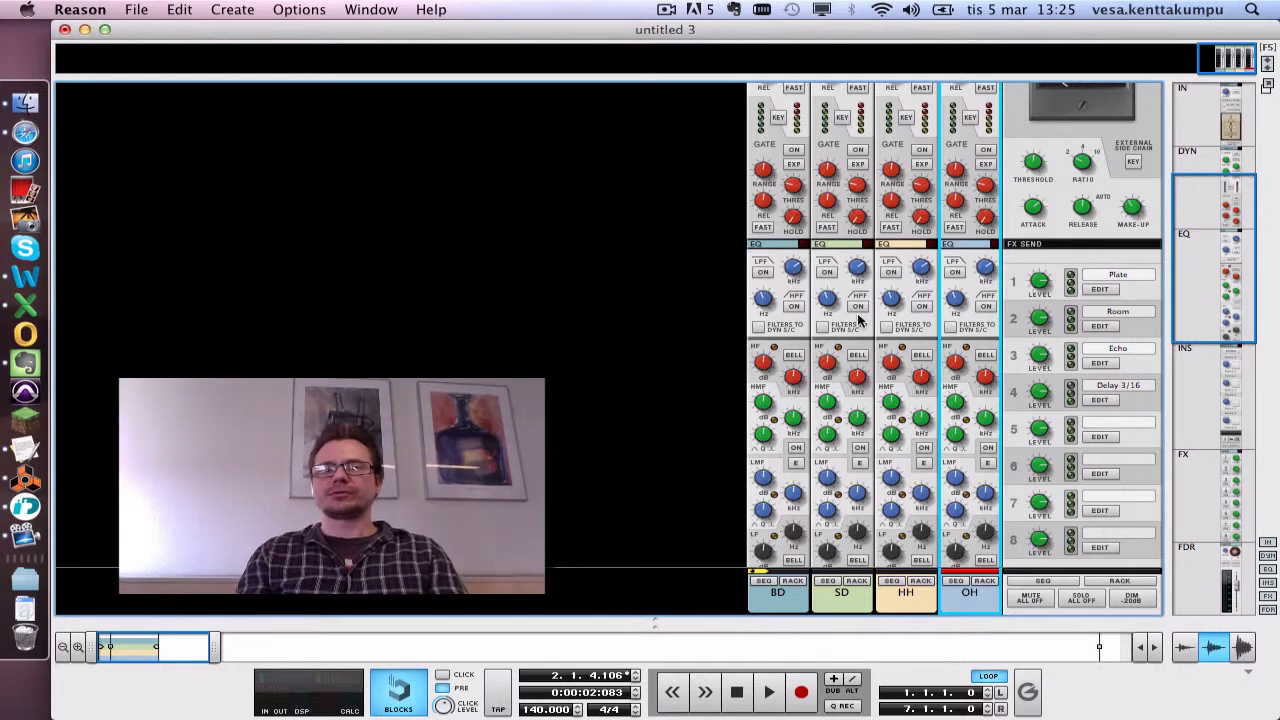
pyautogui.scroll(4, 858, 318)
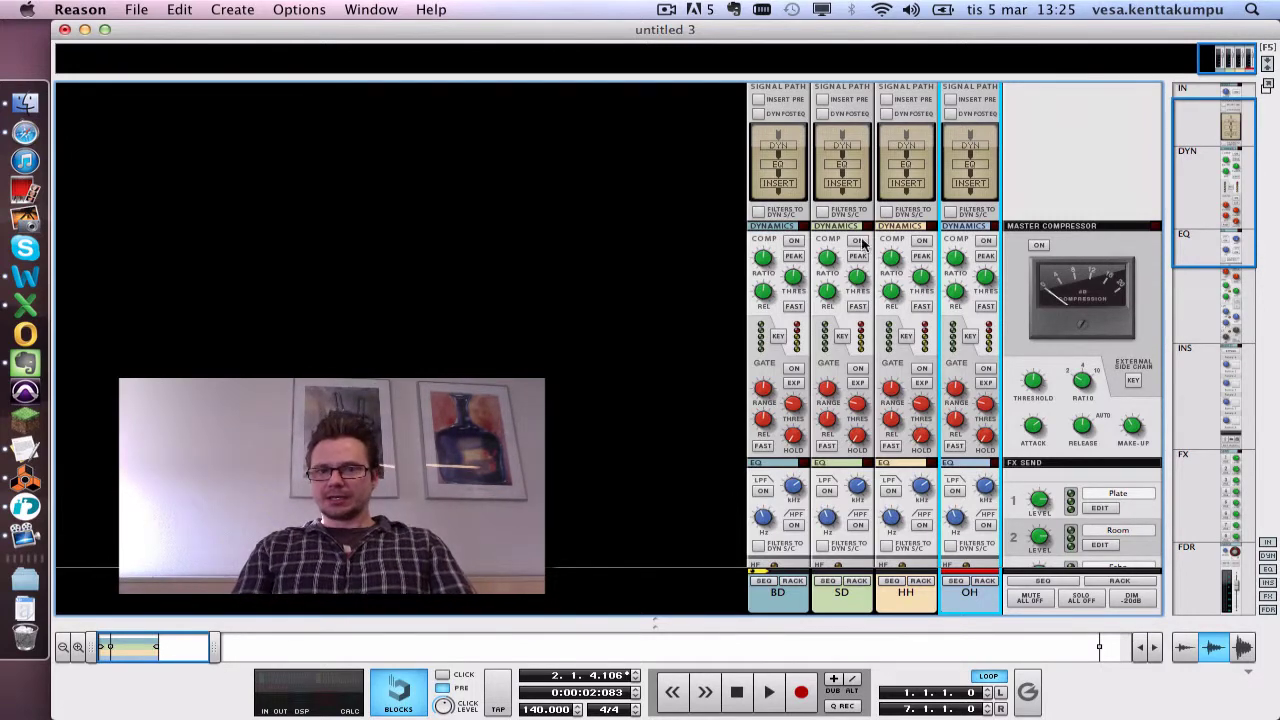
pyautogui.scroll(-10, 862, 250)
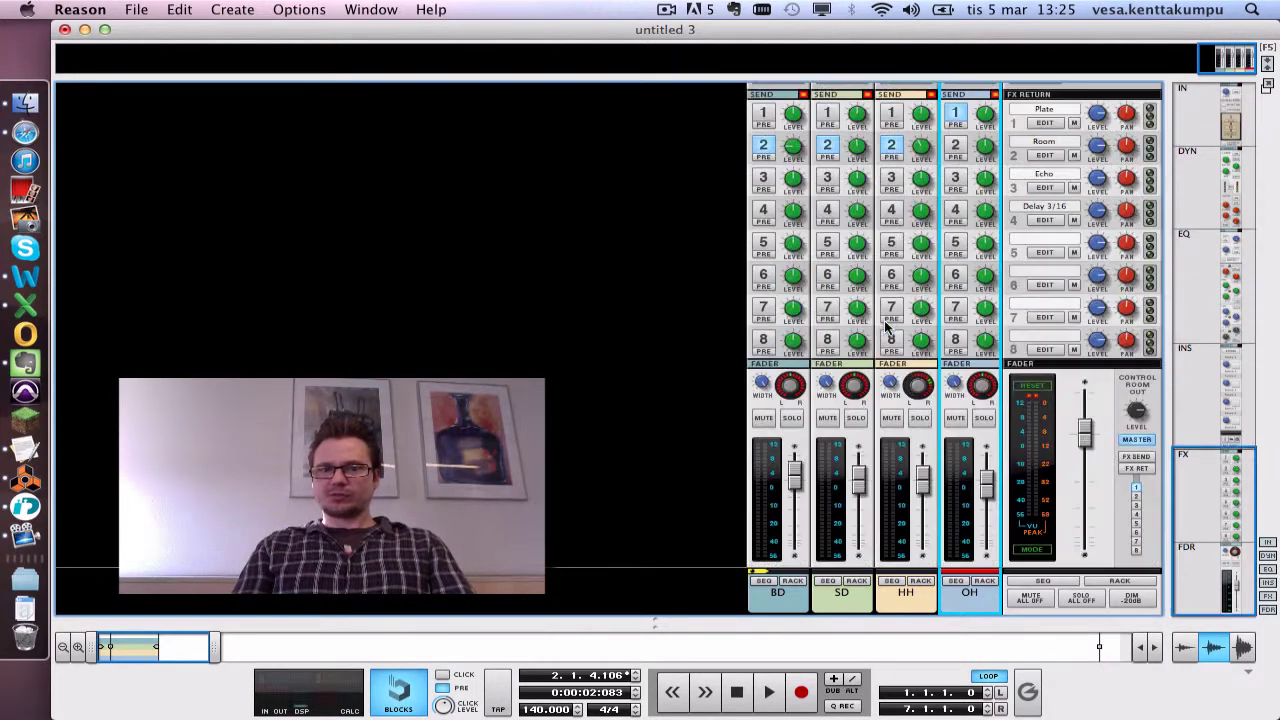
# Solo the SD channel, compare its compressor on and off during playback, and leave the compressor enabled.
pyautogui.click(856, 419)
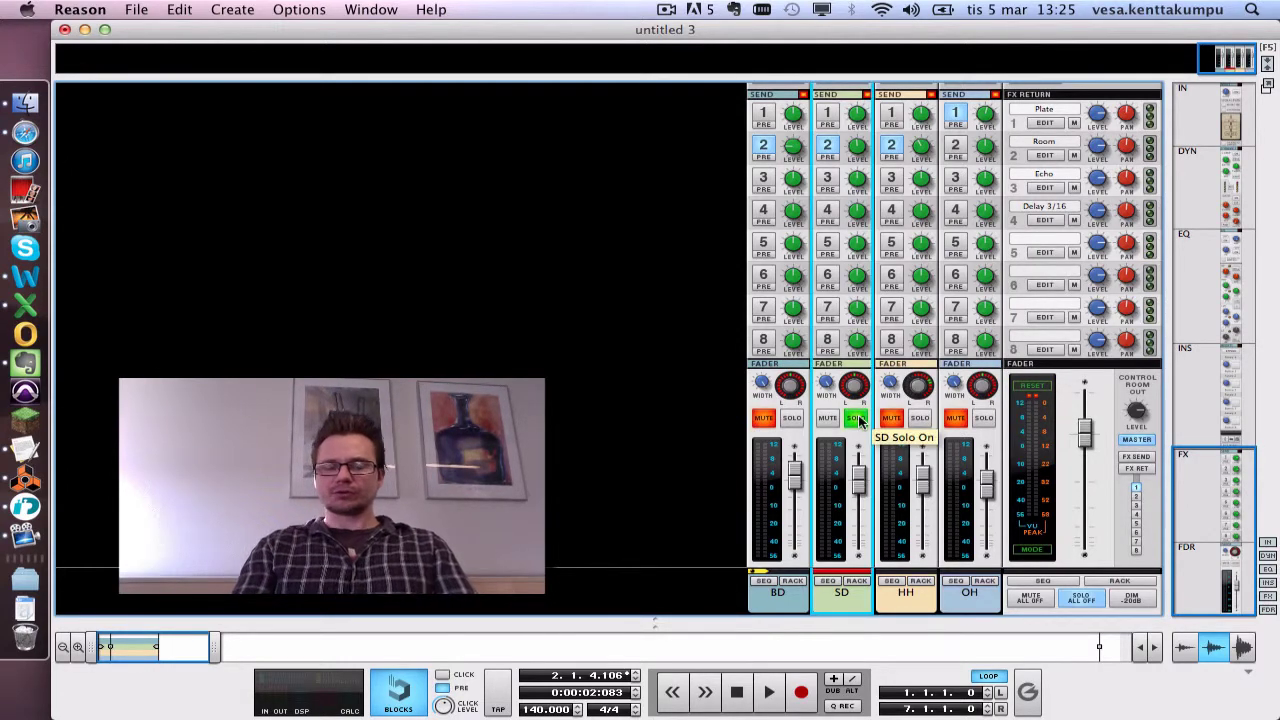
pyautogui.scroll(10, 859, 421)
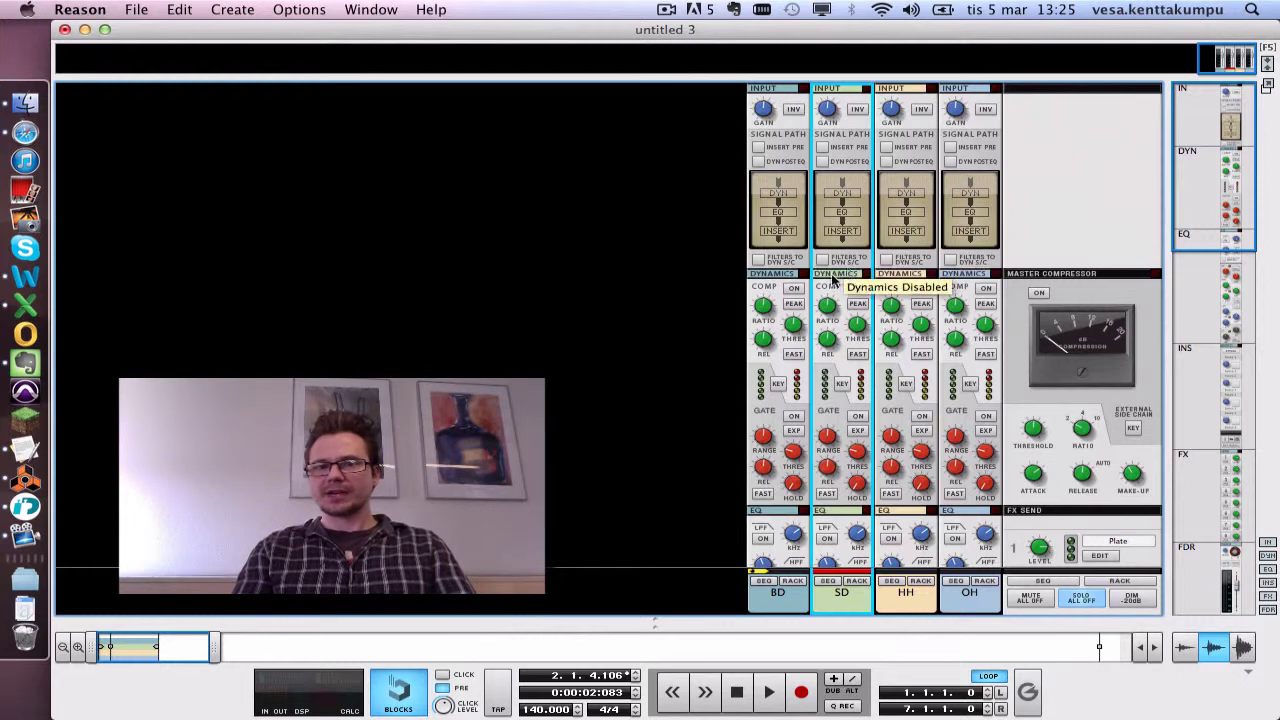
pyautogui.press('space')
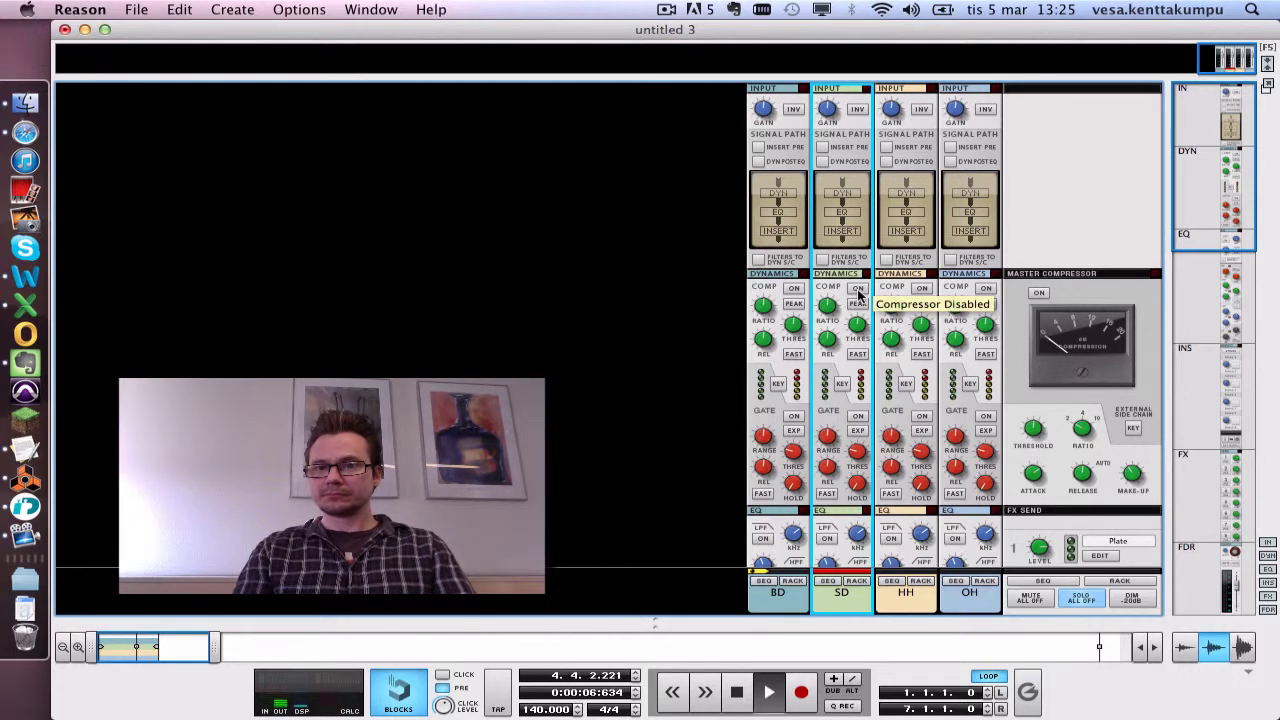
pyautogui.click(857, 289)
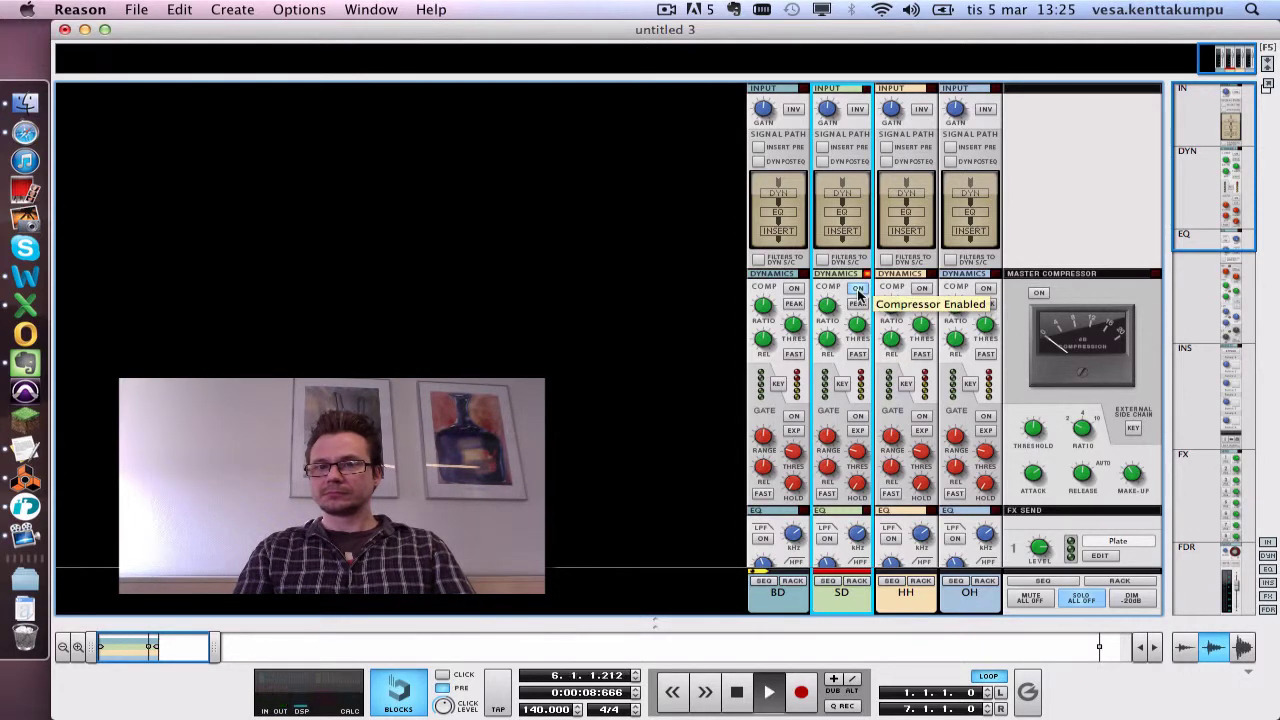
pyautogui.click(857, 289)
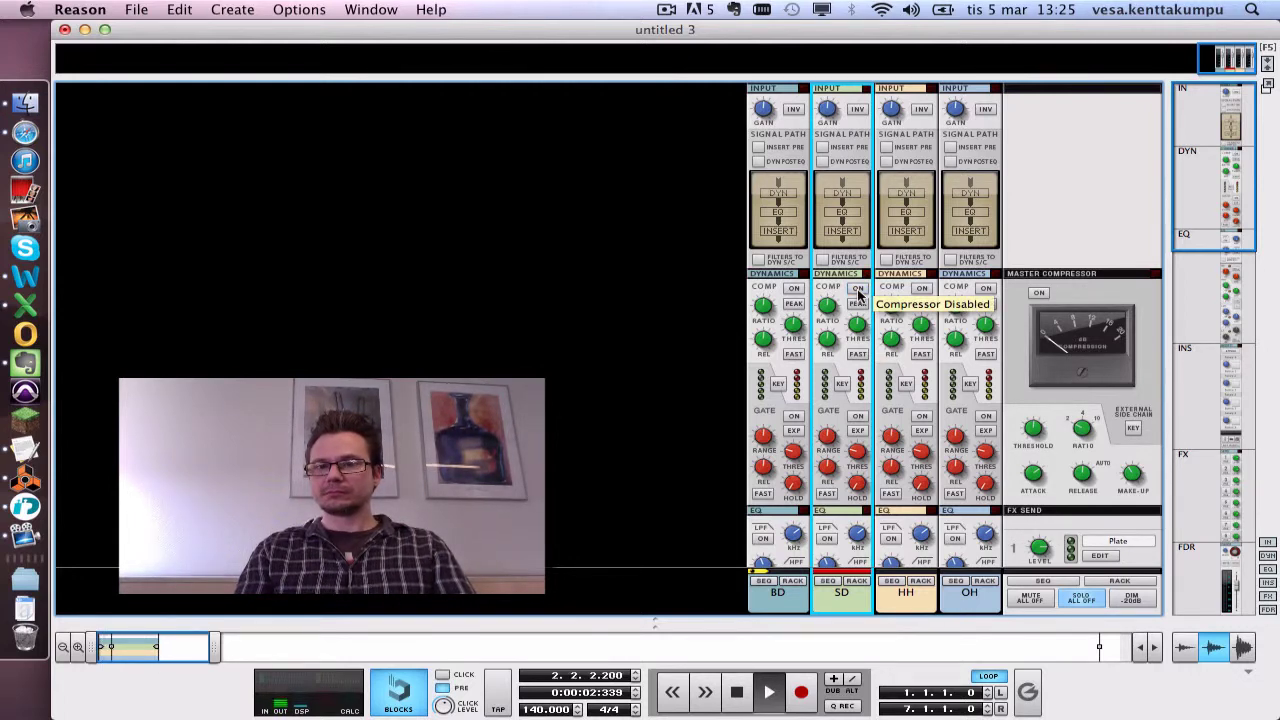
pyautogui.click(857, 289)
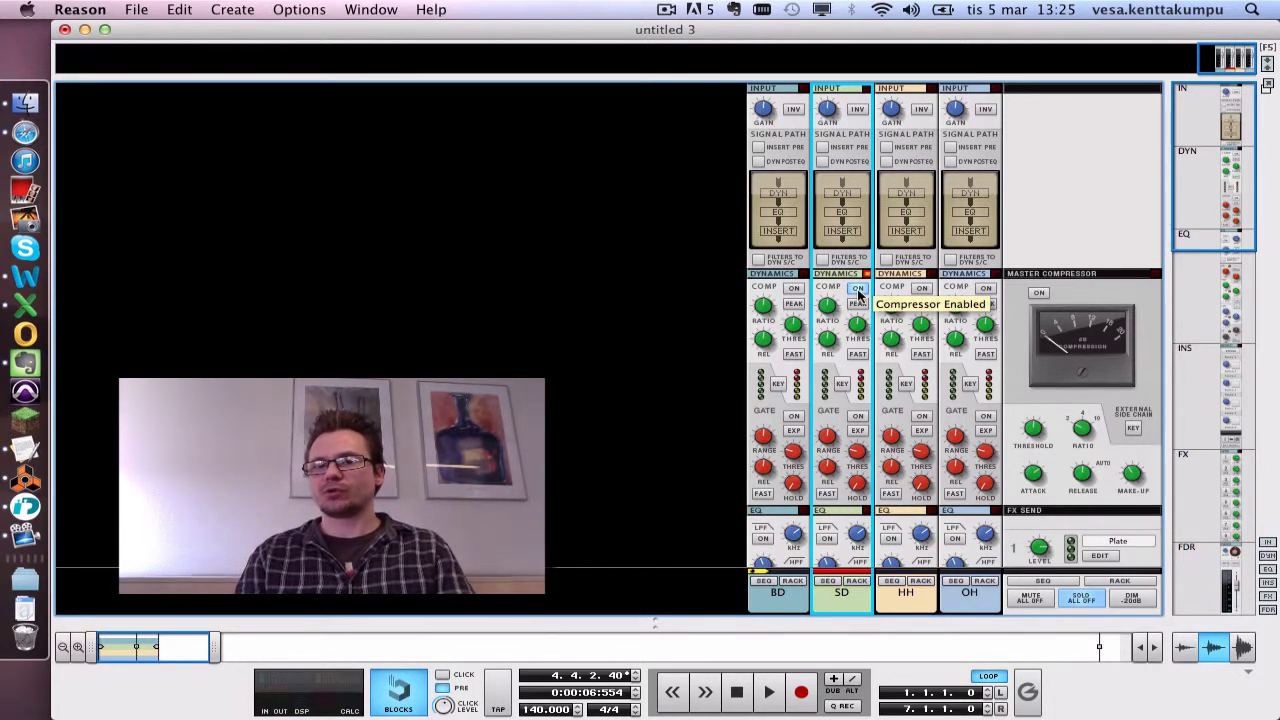
# Enable the compressor in the BD channel's dynamics section.
pyautogui.click(794, 289)
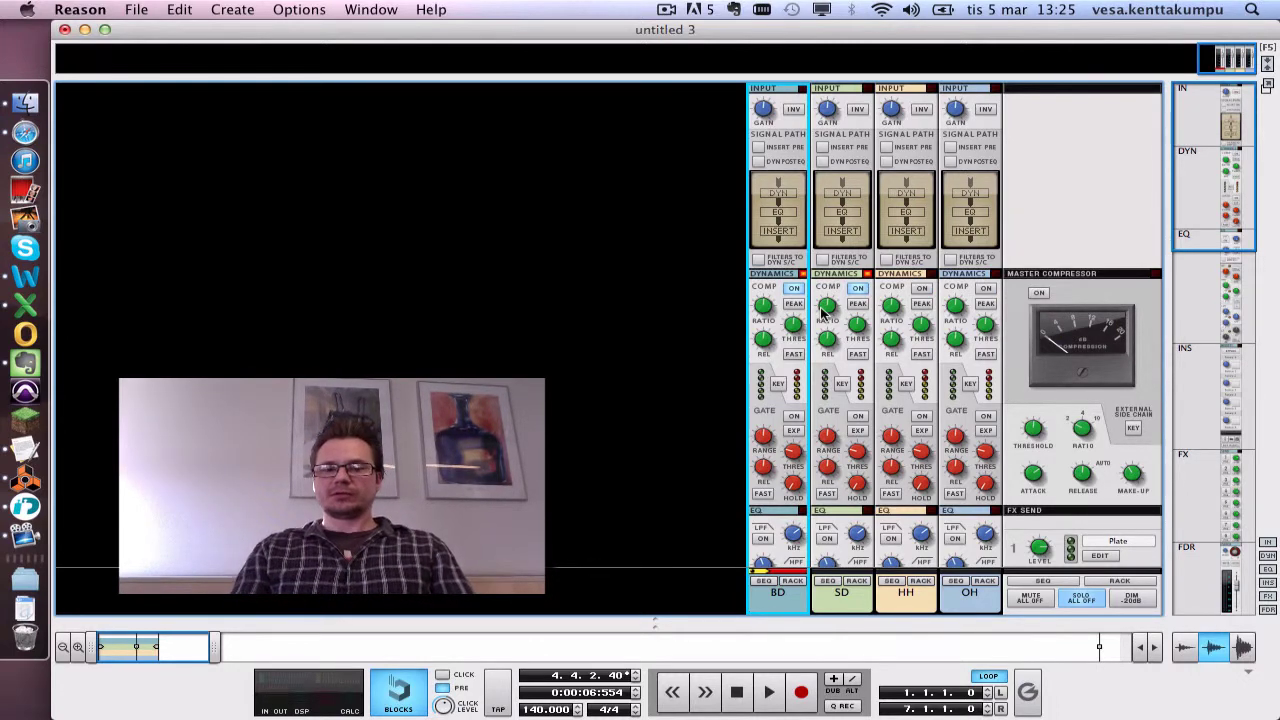
pyautogui.moveTo(822, 313)
pyautogui.moveTo(840, 333)
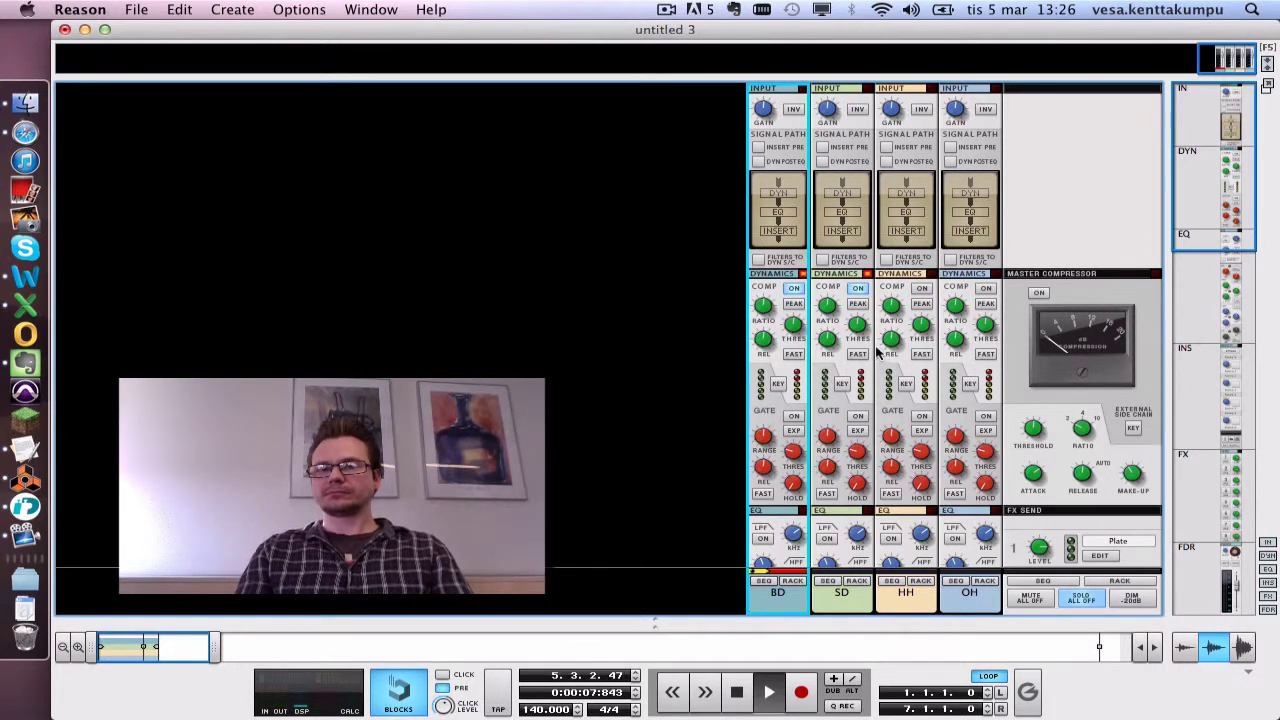
# Enable the SD channel's equalizer, adjust its HMF band while the snare plays, and bypass the equalizer for comparison.
pyautogui.scroll(-3, 877, 350)
pyautogui.scroll(-5, 877, 350)
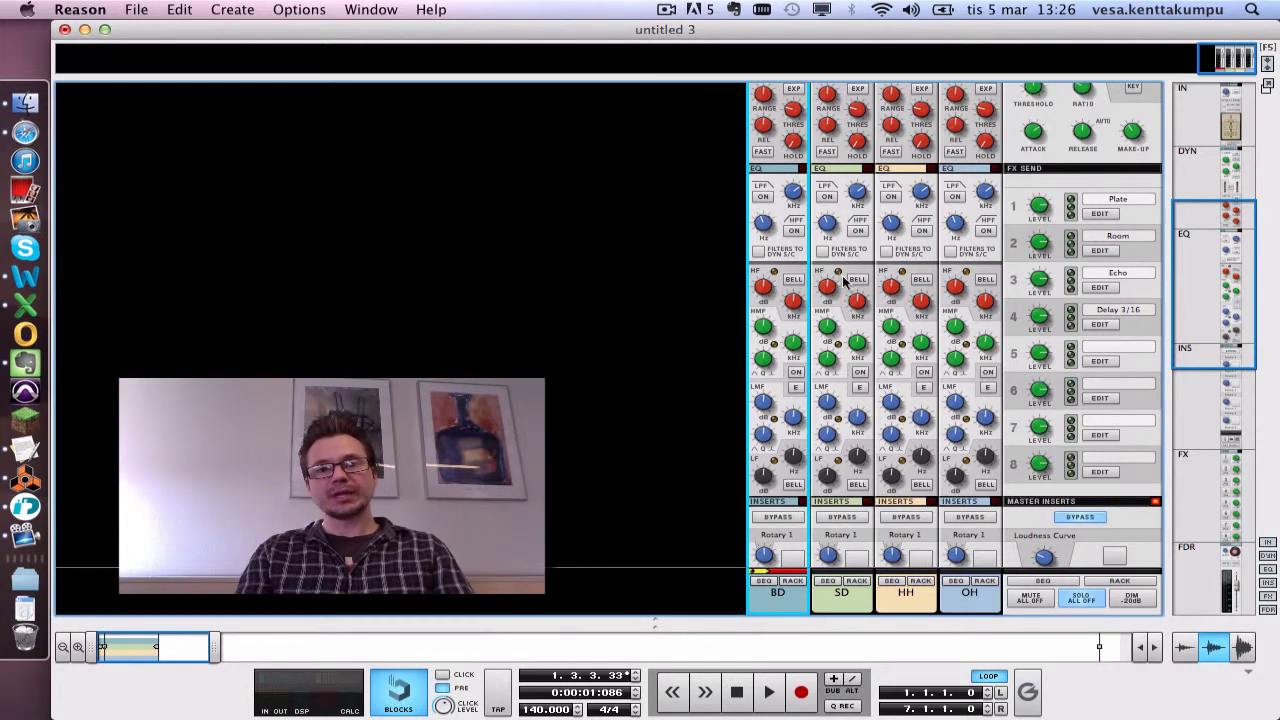
pyautogui.click(860, 373)
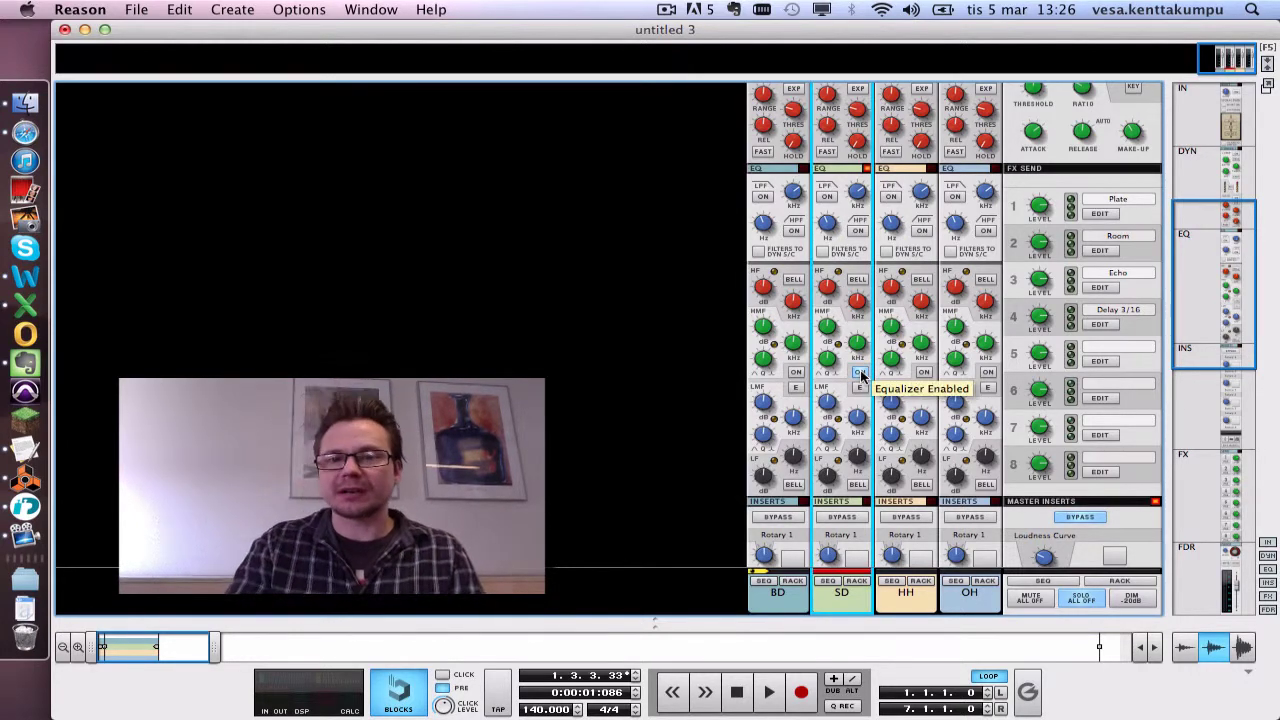
pyautogui.press('space')
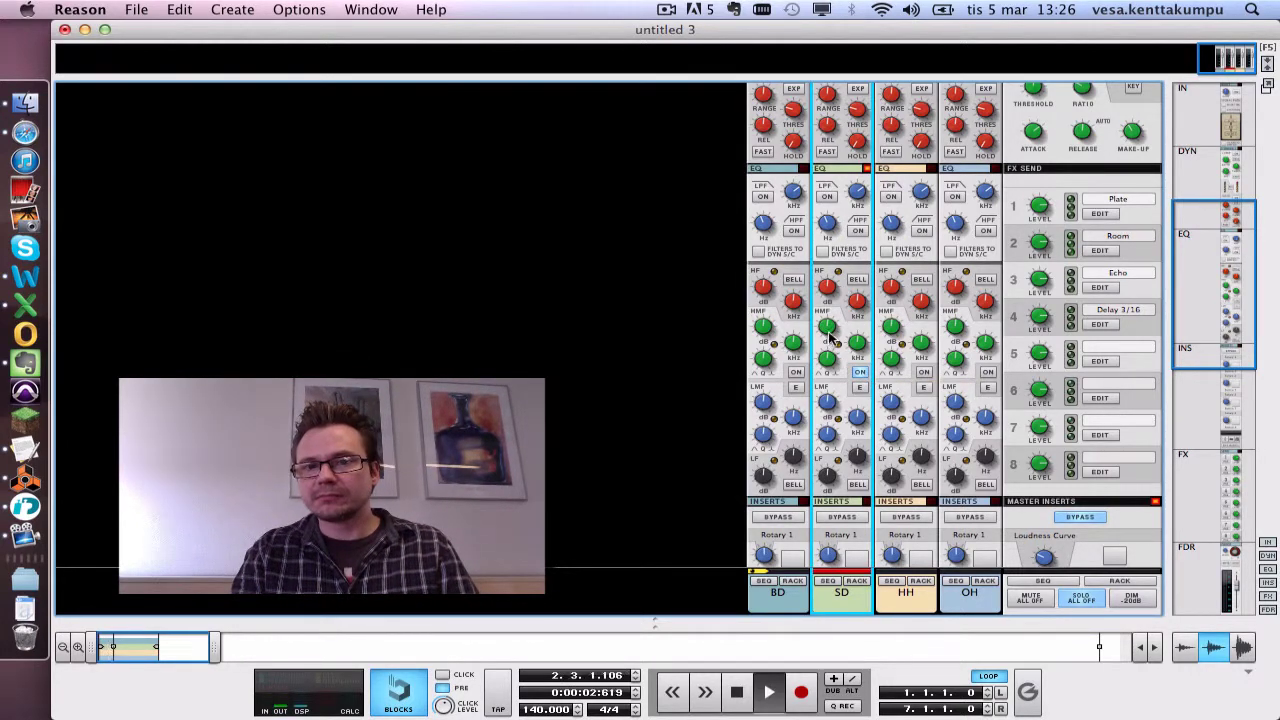
pyautogui.moveTo(827, 325); pyautogui.dragTo(855, 357)
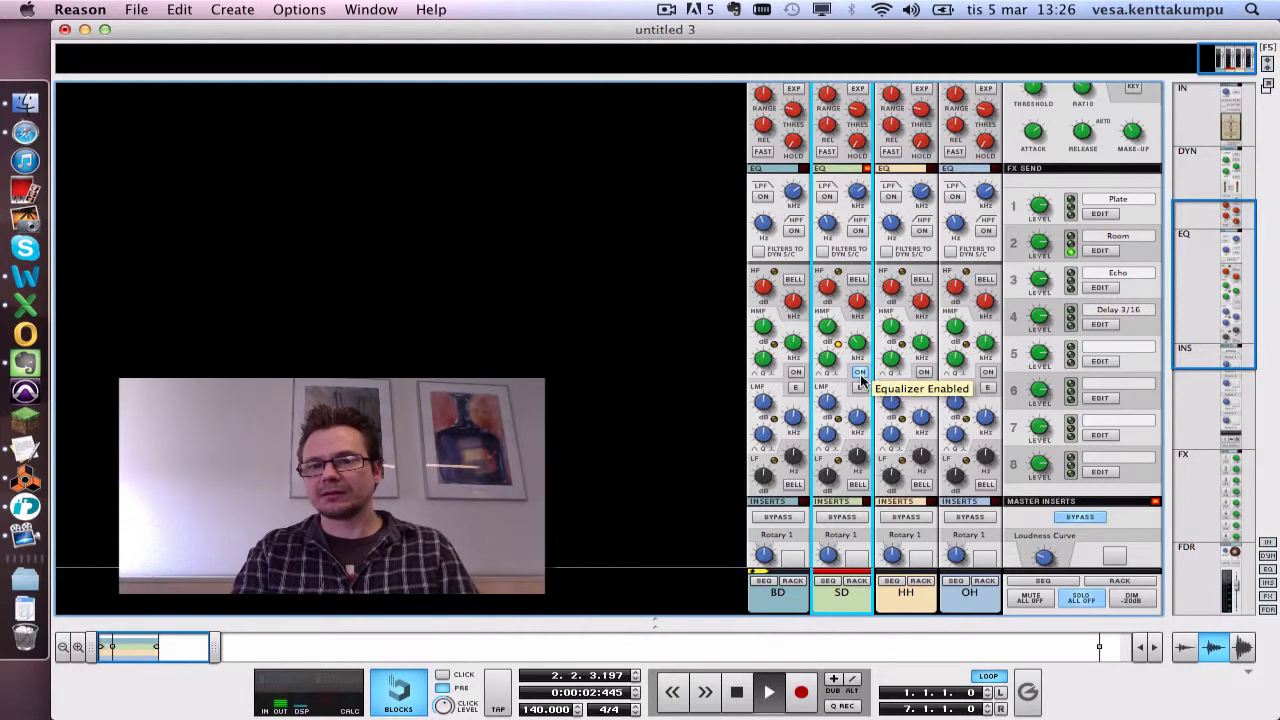
pyautogui.click(860, 372)
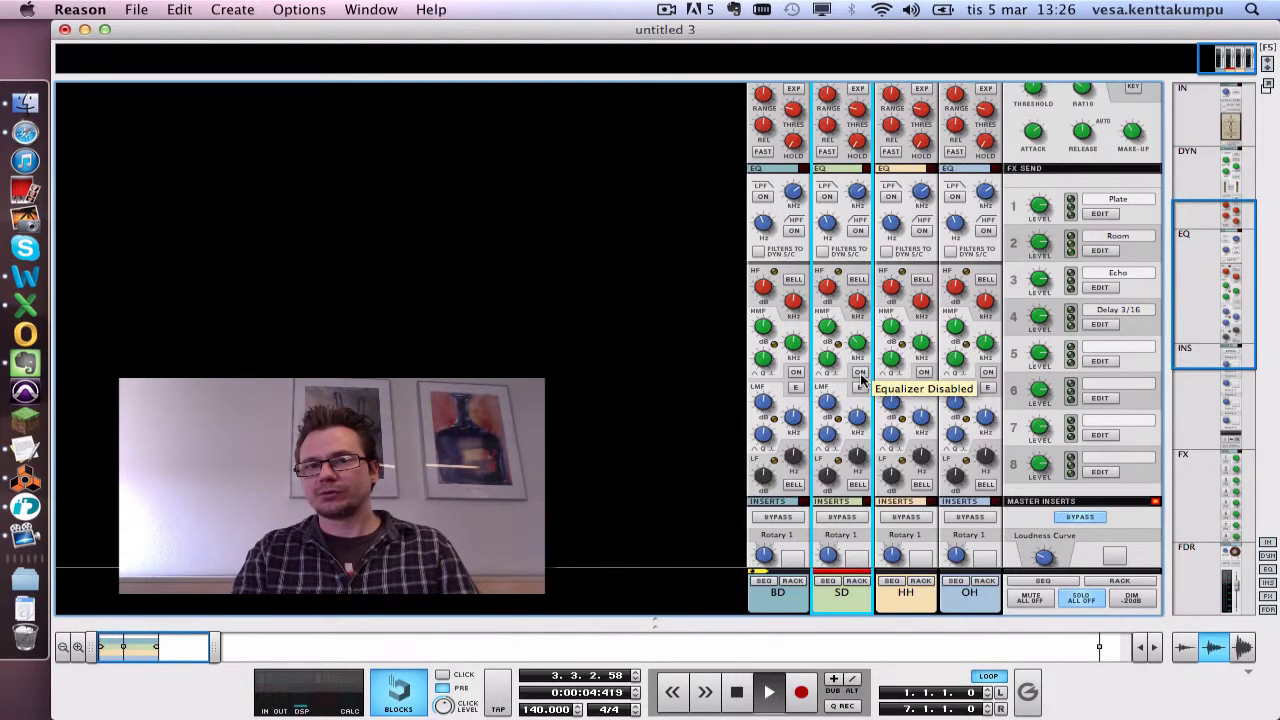
# Re-enable the SD channel's equalizer and take the SD channel out of solo.
pyautogui.click(860, 372)
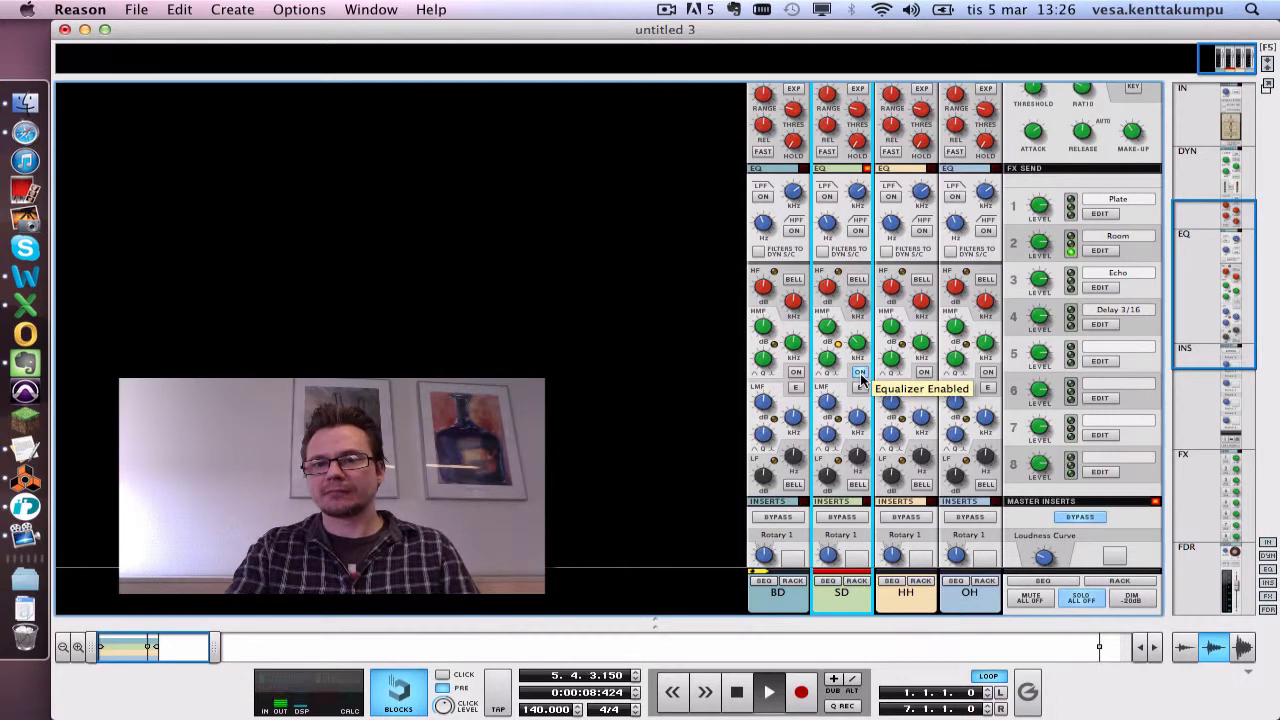
pyautogui.scroll(-5, 861, 380)
pyautogui.scroll(-5, 861, 380)
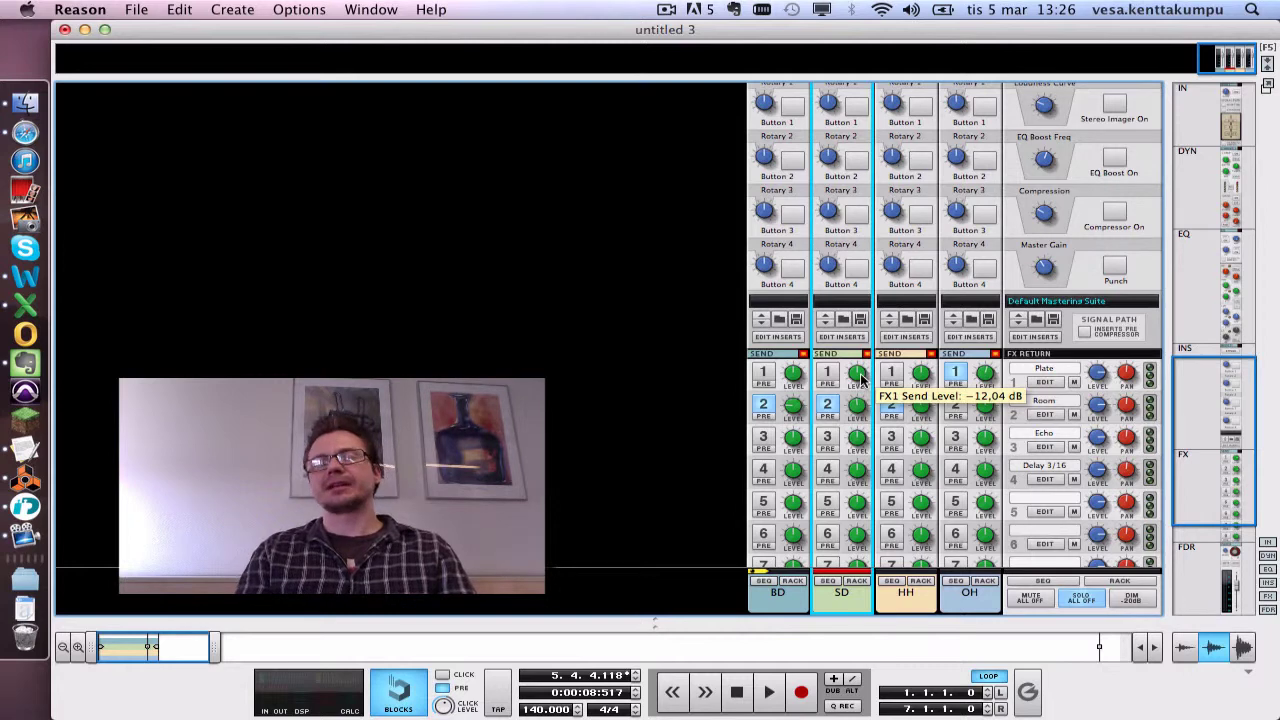
pyautogui.scroll(-5, 861, 379)
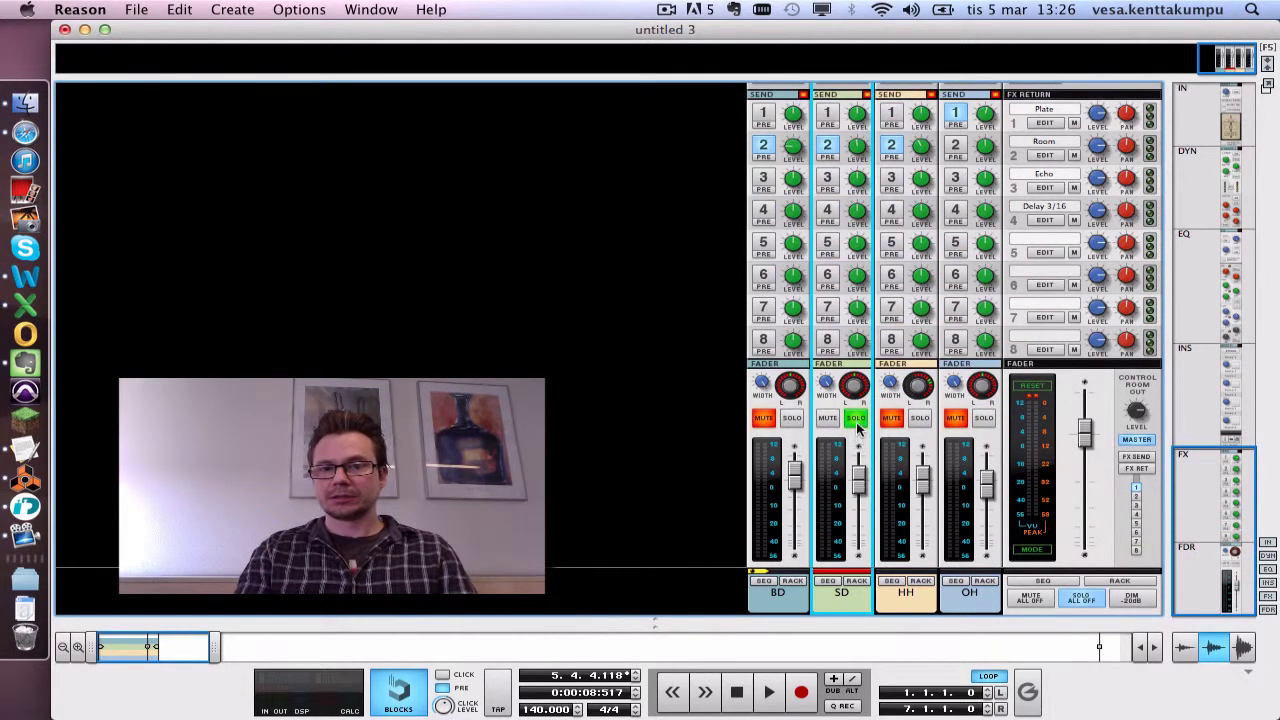
pyautogui.click(857, 420)
pyautogui.scroll(6, 1128, 372)
pyautogui.scroll(-6, 1128, 372)
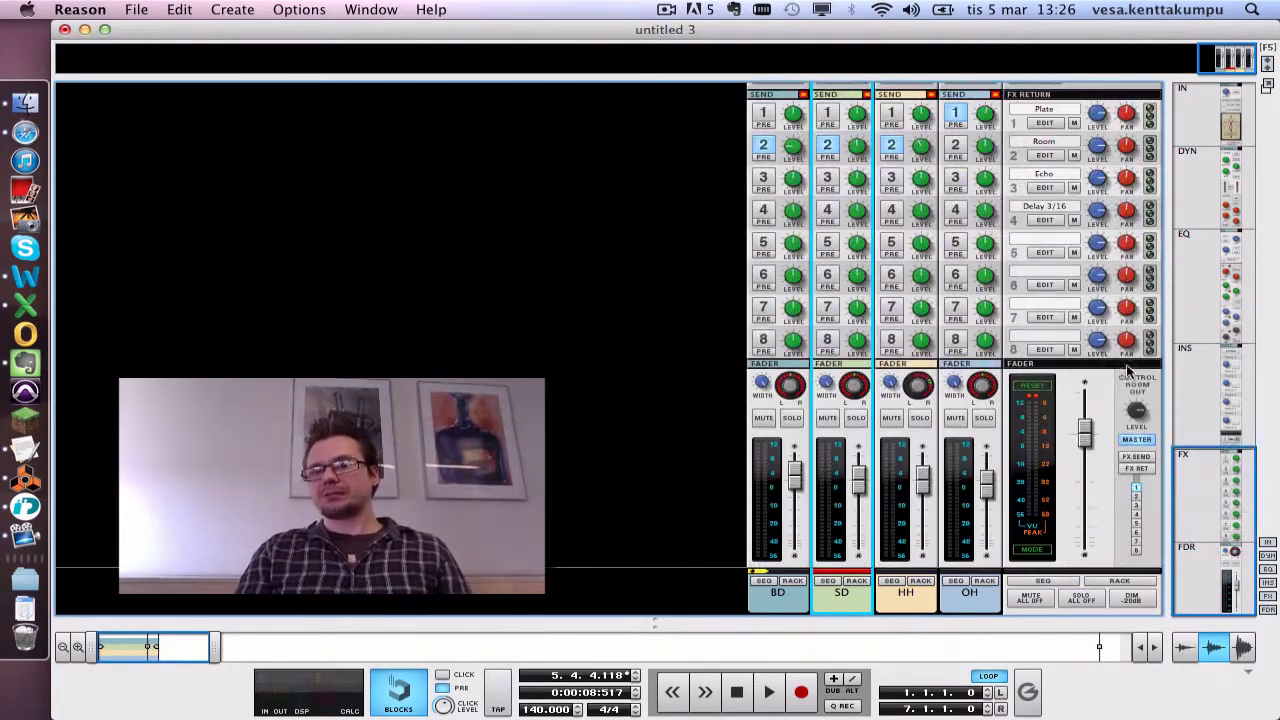
# Enable the master compressor in the mixer's master section.
pyautogui.scroll(7, 1103, 447)
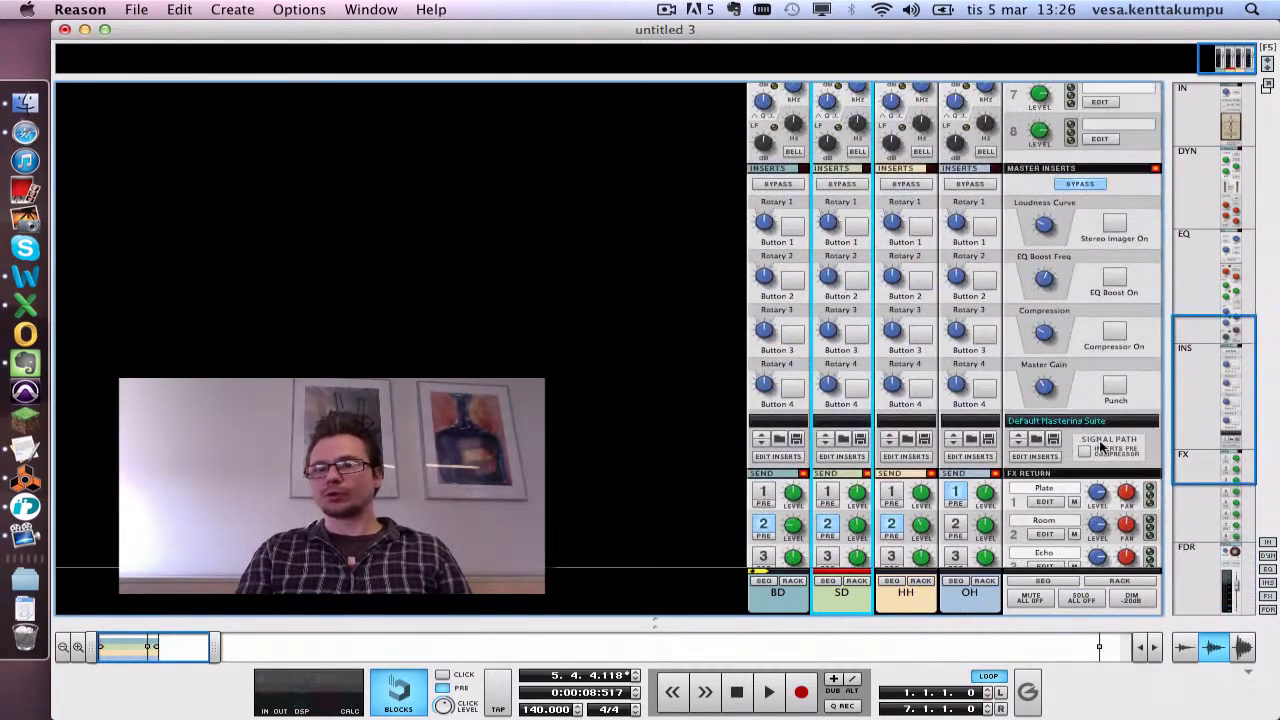
pyautogui.scroll(8, 1103, 447)
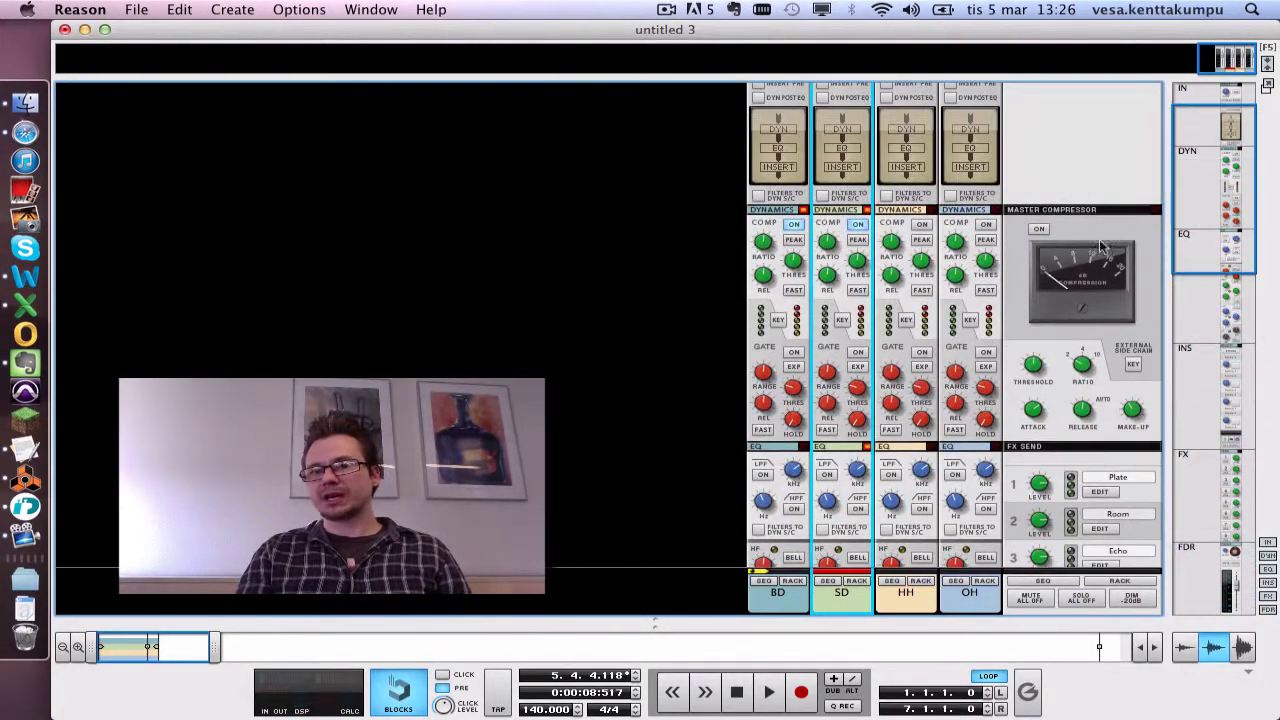
pyautogui.click(1039, 230)
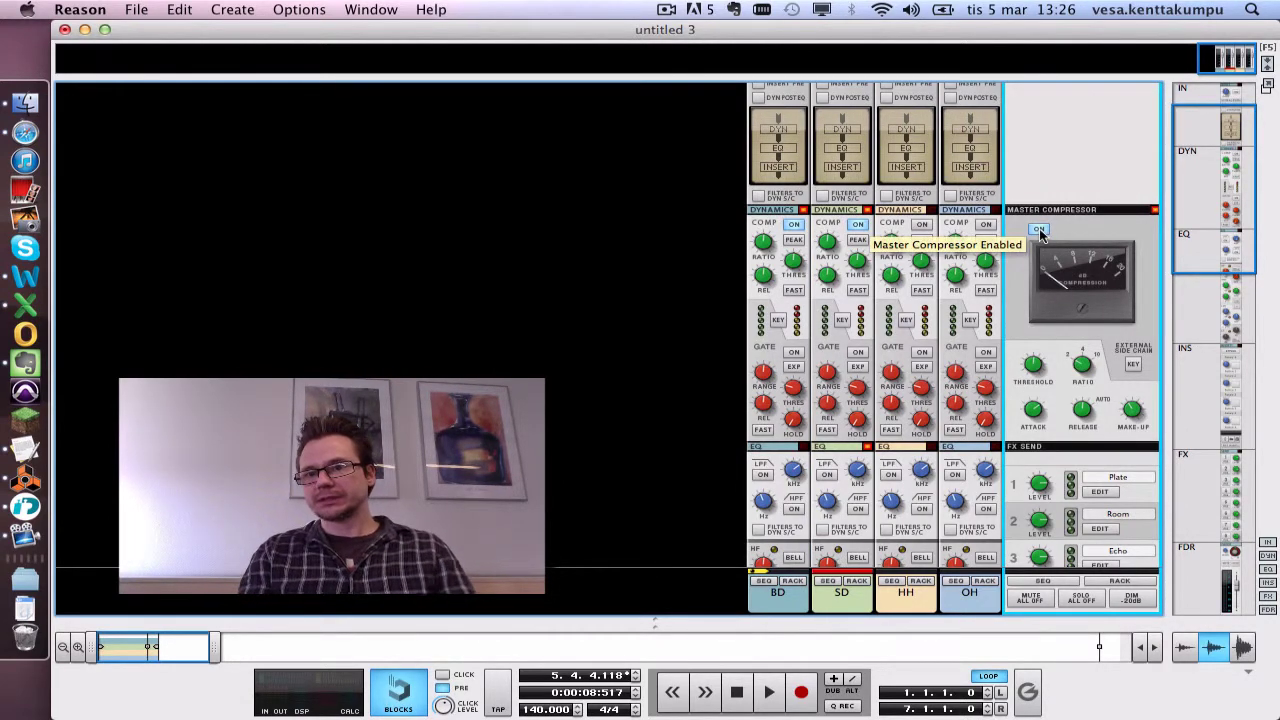
pyautogui.moveTo(1033, 368); pyautogui.dragTo(1034, 367)
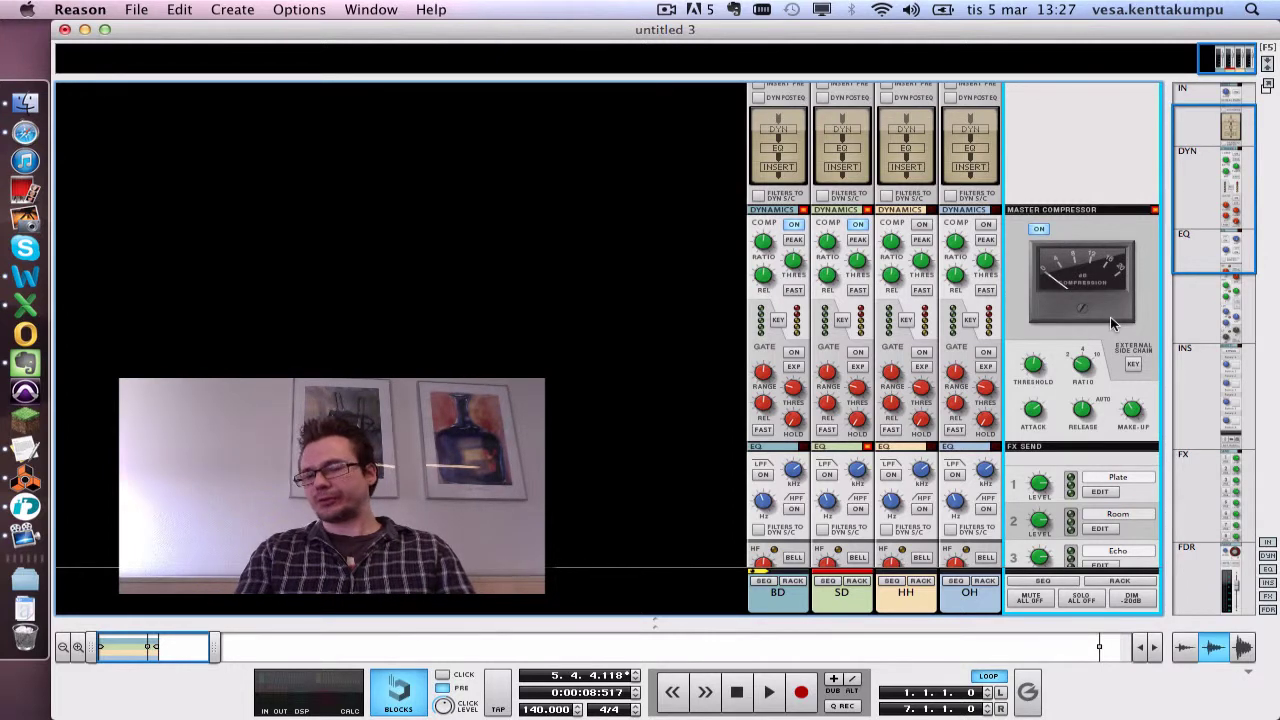
# Play the full drum mix, compare the master compressor on and off, and leave it enabled.
pyautogui.press('space')
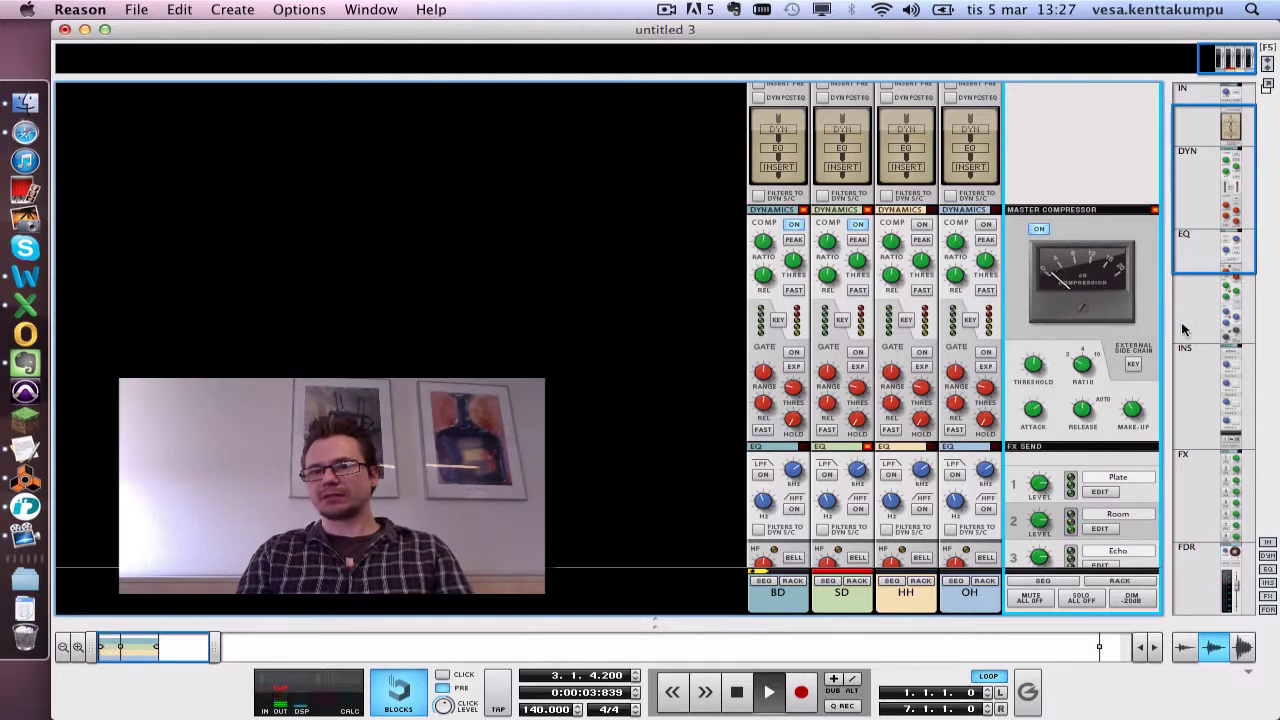
pyautogui.click(1041, 236)
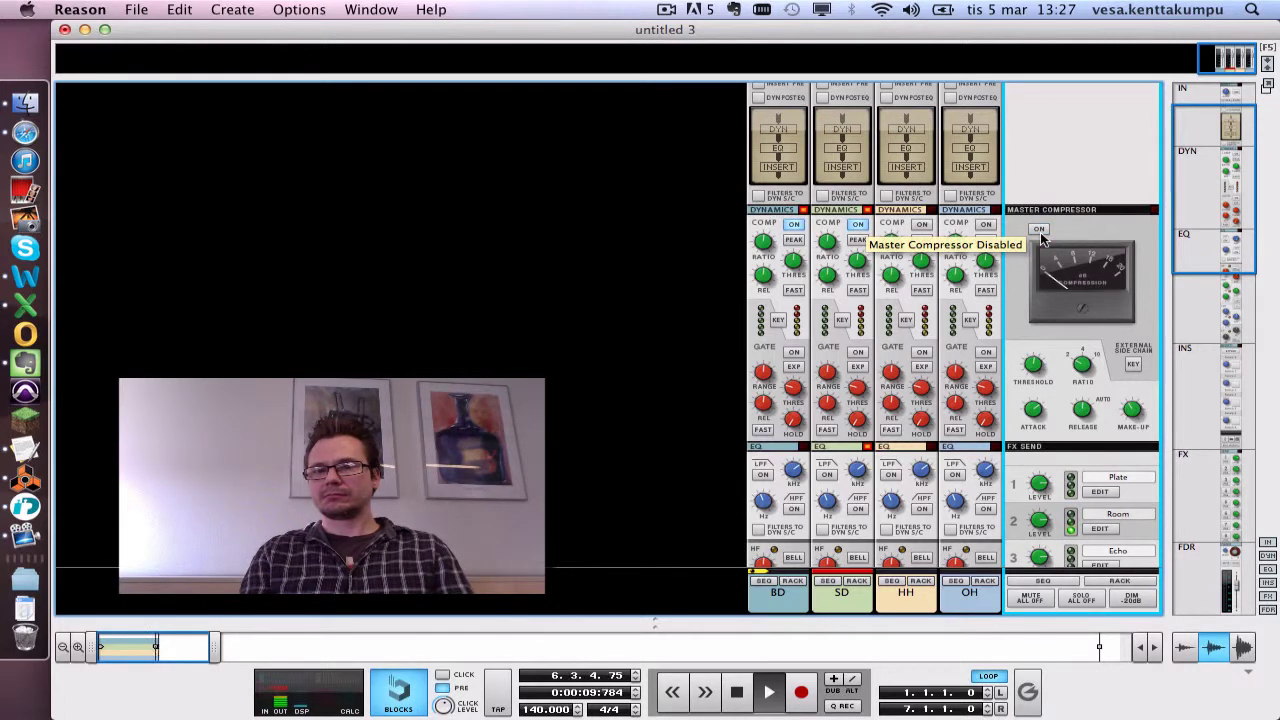
pyautogui.click(1041, 236)
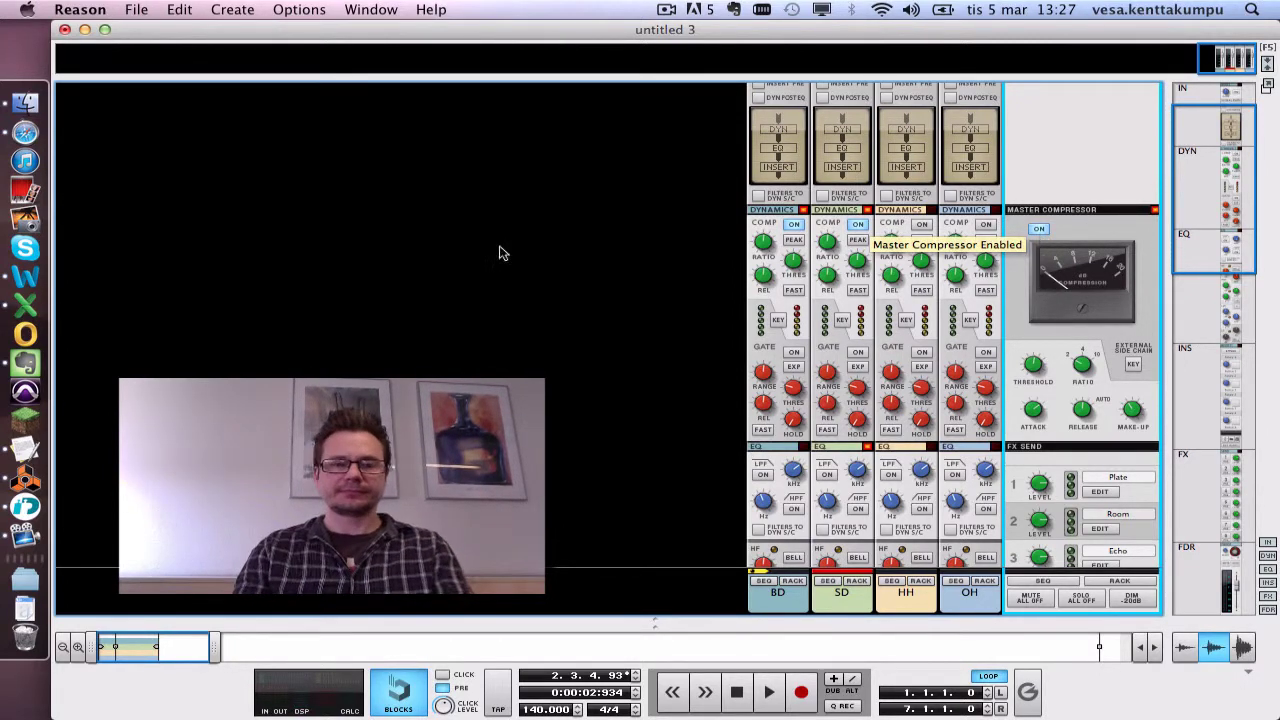
# Check the drum lesson notes in Word and return to the sends and faders in Reason's mixer.
pyautogui.press('super+Tab')
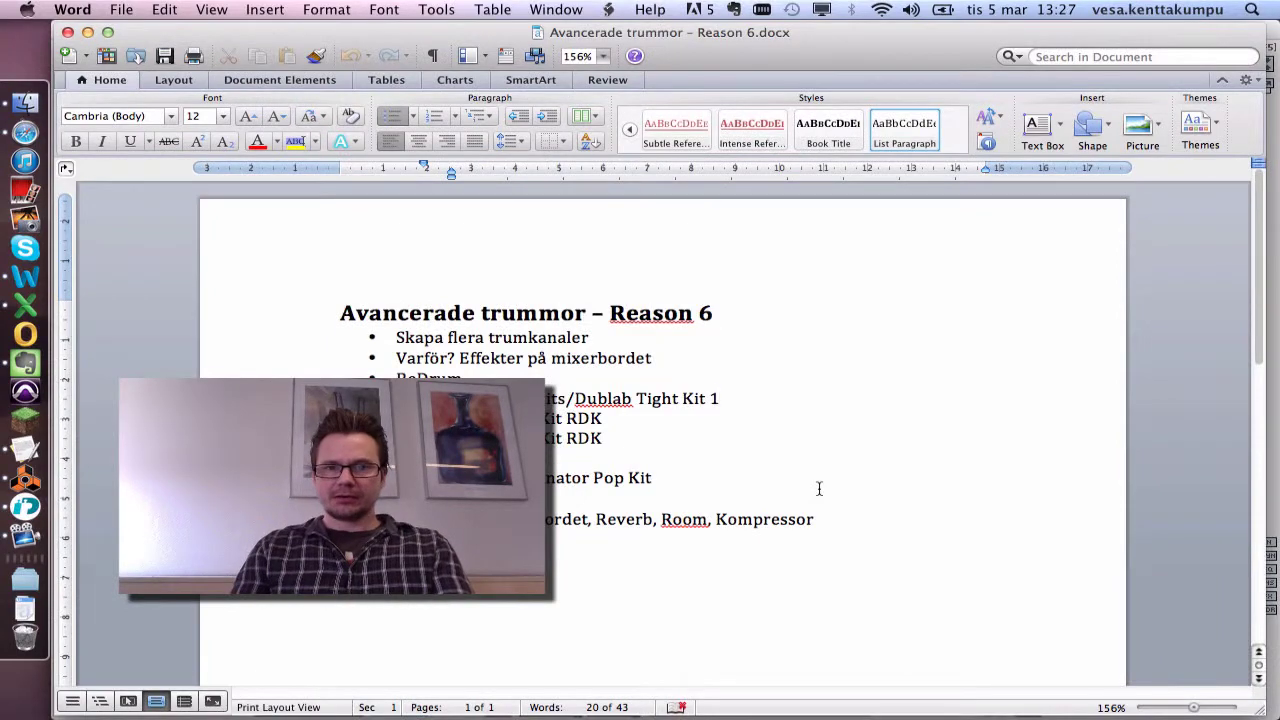
pyautogui.press('super+Tab')
pyautogui.scroll(-10, 750, 250)
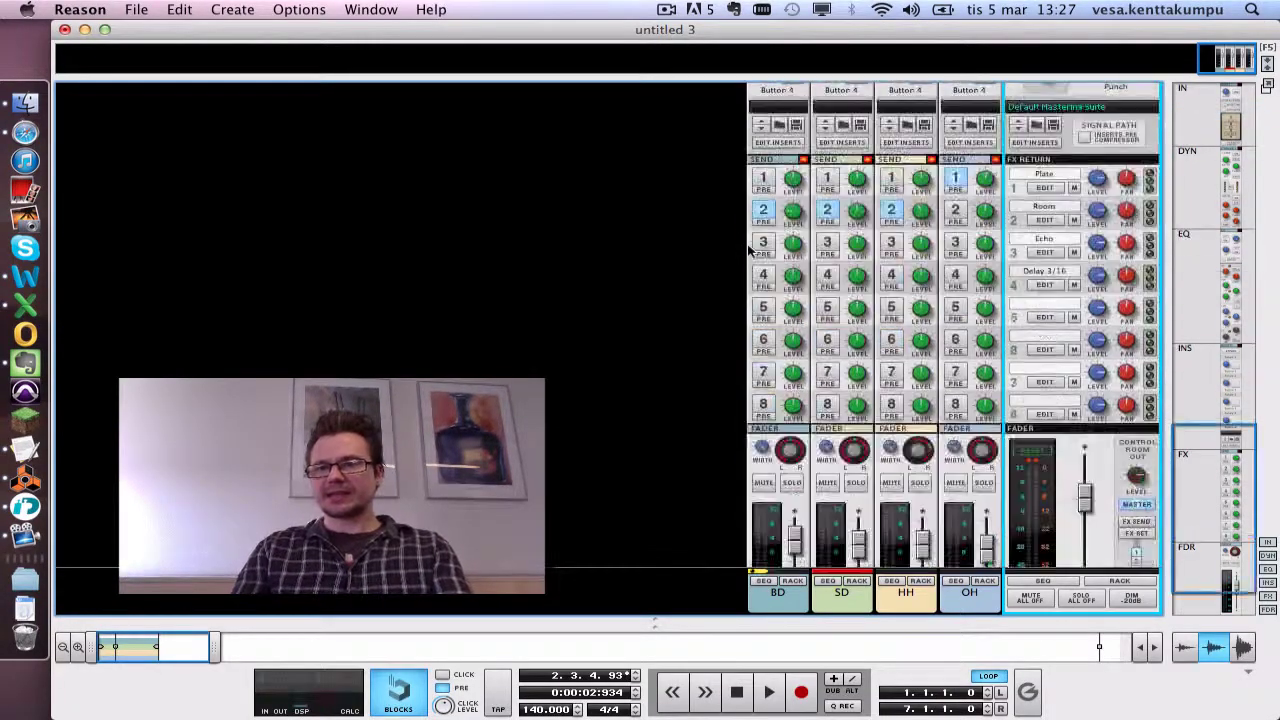